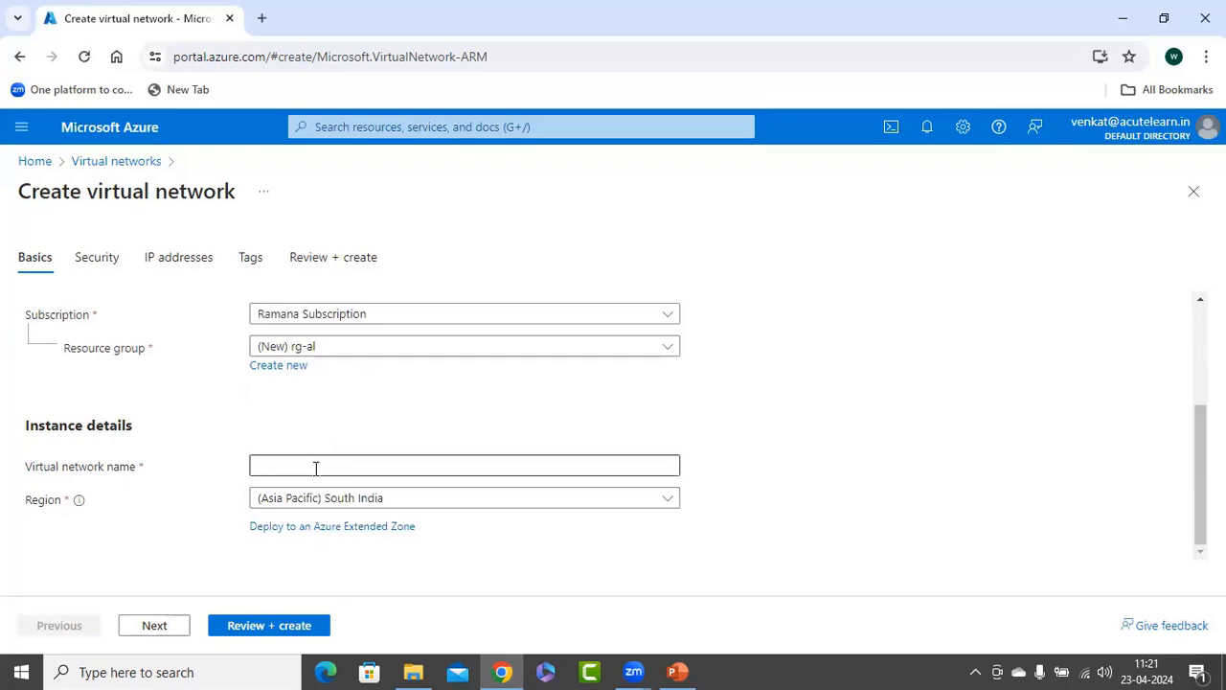
Name the virtual network acute-vnet and proceed to its IP address settings, keeping the default security options.
type("acute=")
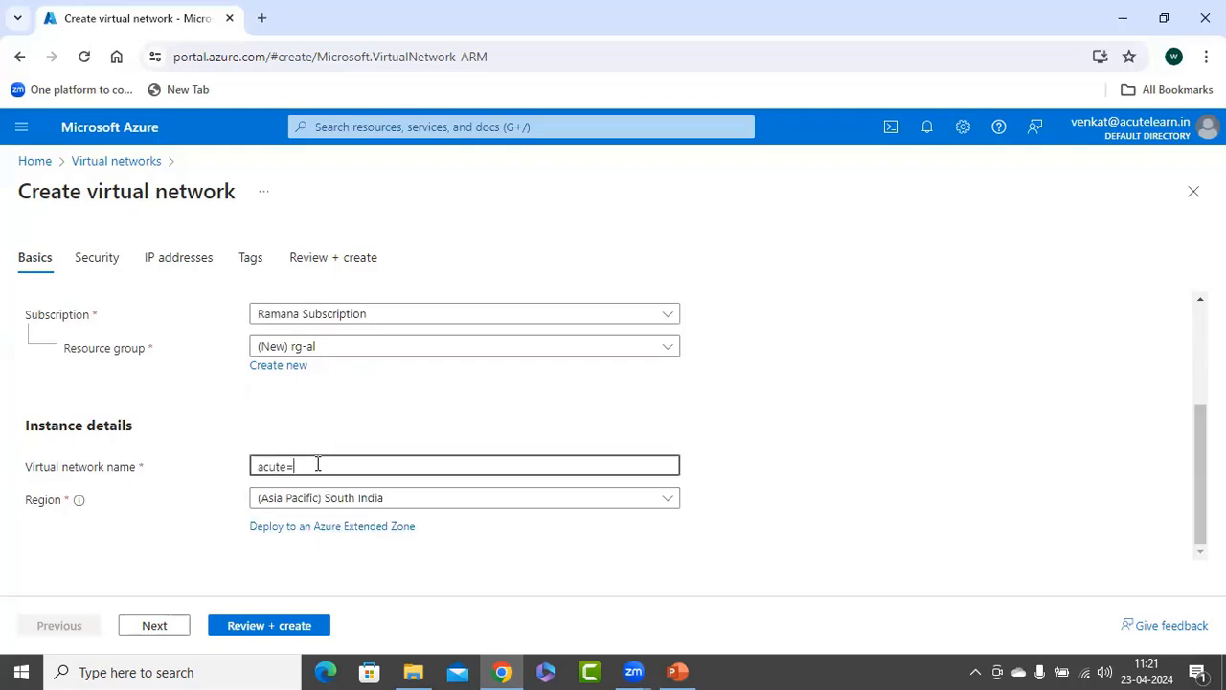
key("BackSpace")
type("-vnet")
key("Tab")
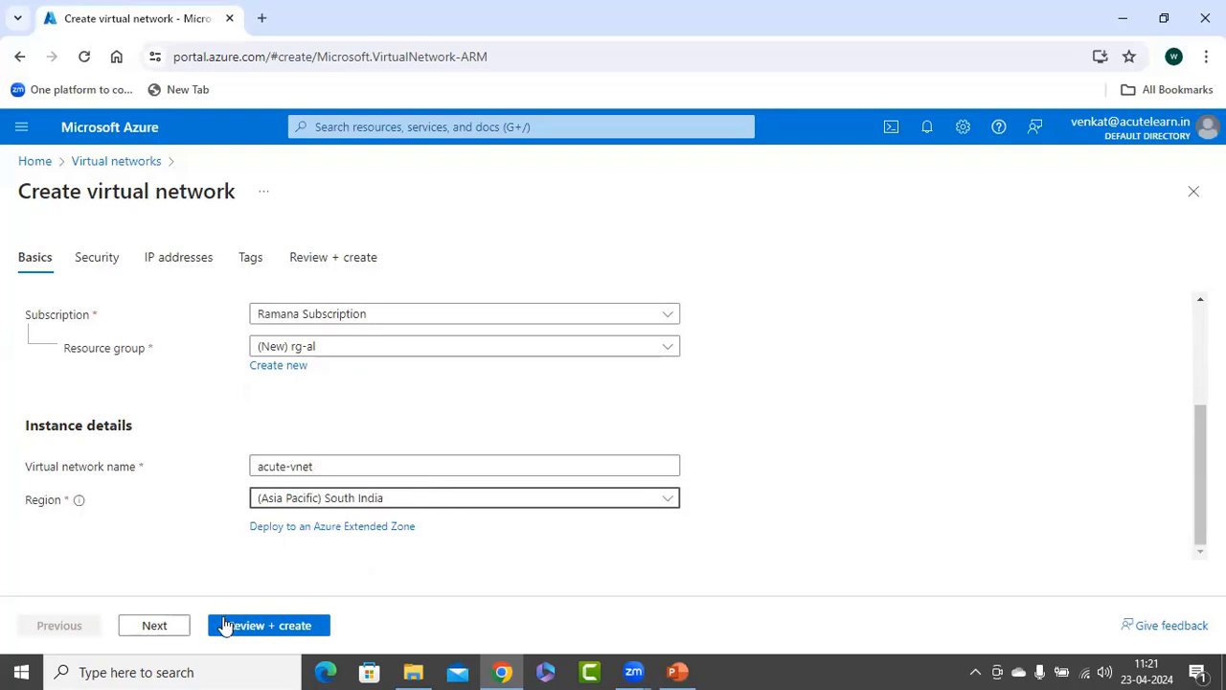
left_click(159, 632)
left_click(163, 634)
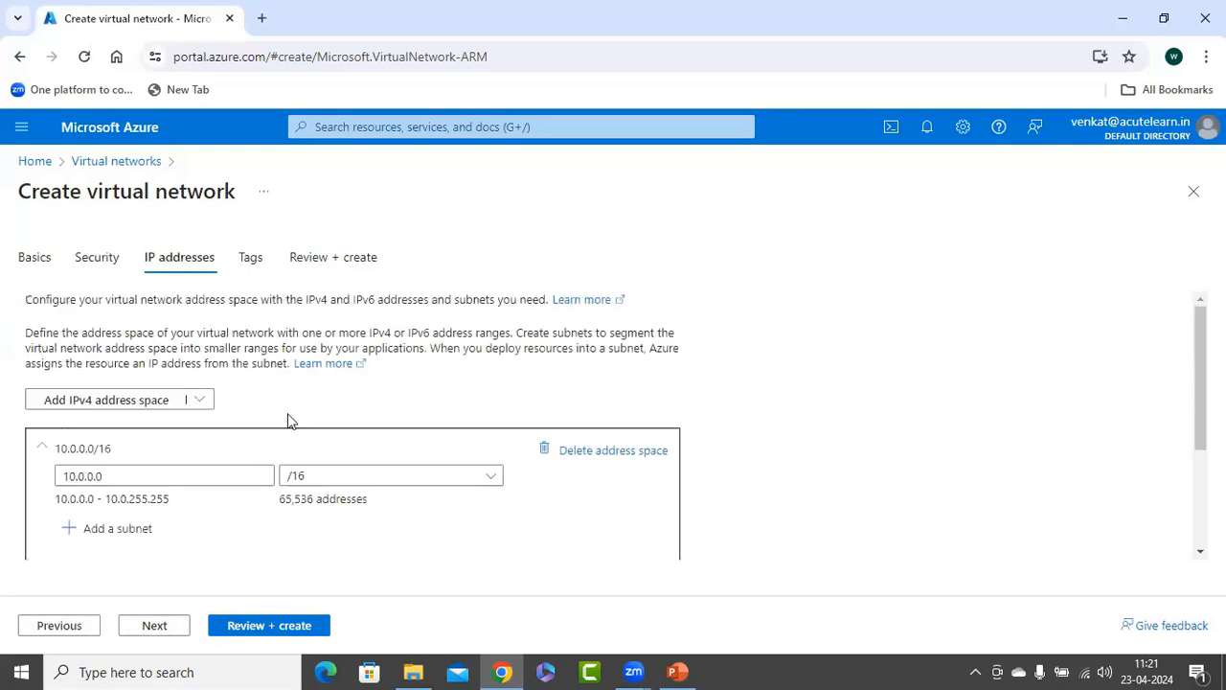
Delete the default IPv4 address space and add a new one set to 172.16.0.0/16.
left_click(544, 451)
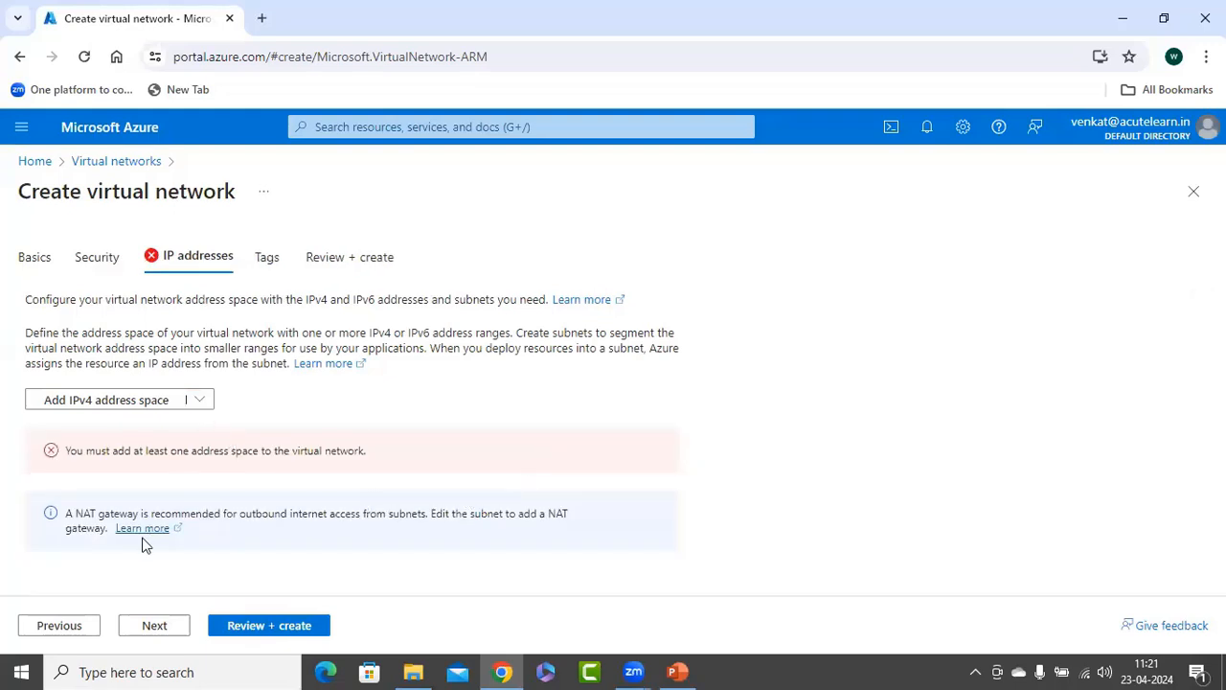
left_click(123, 399)
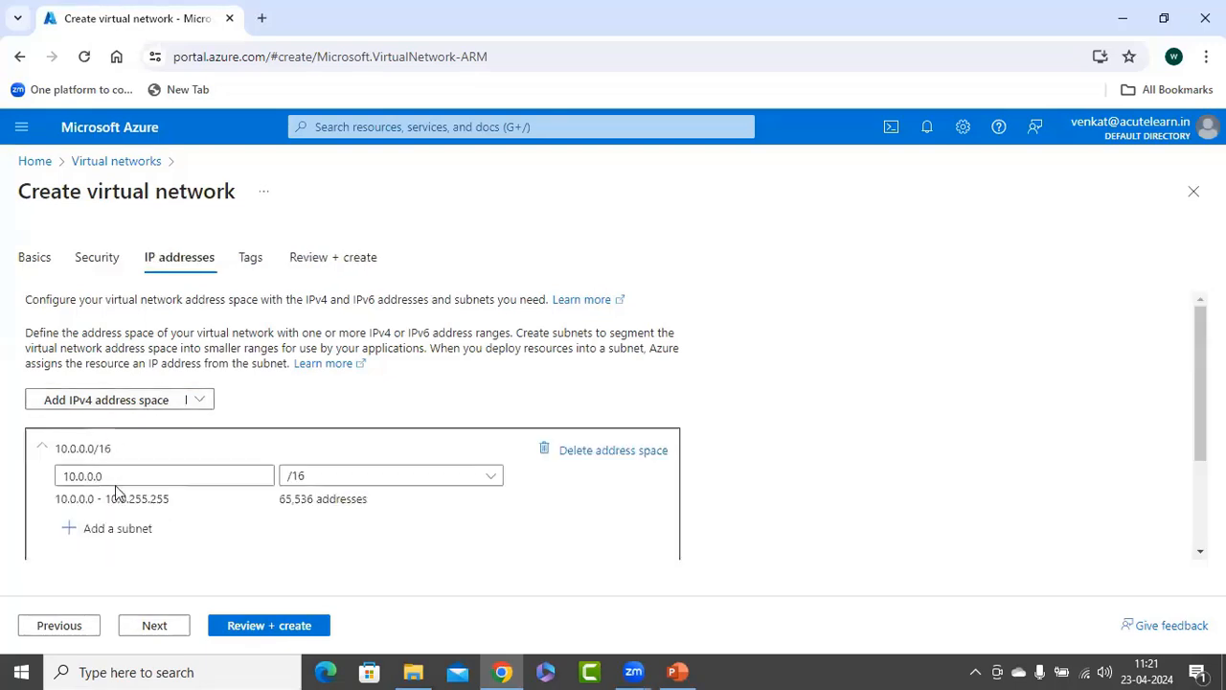
left_click_drag(268, 476, 46, 476)
type("172")
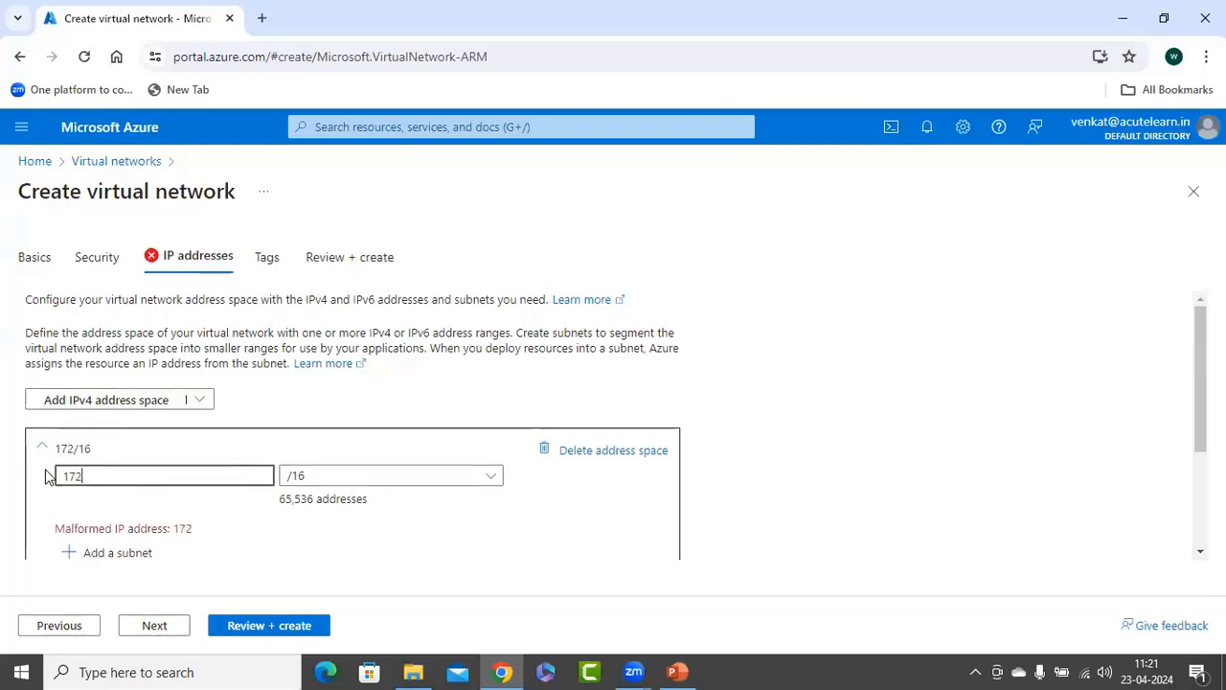
type(".16.0.0")
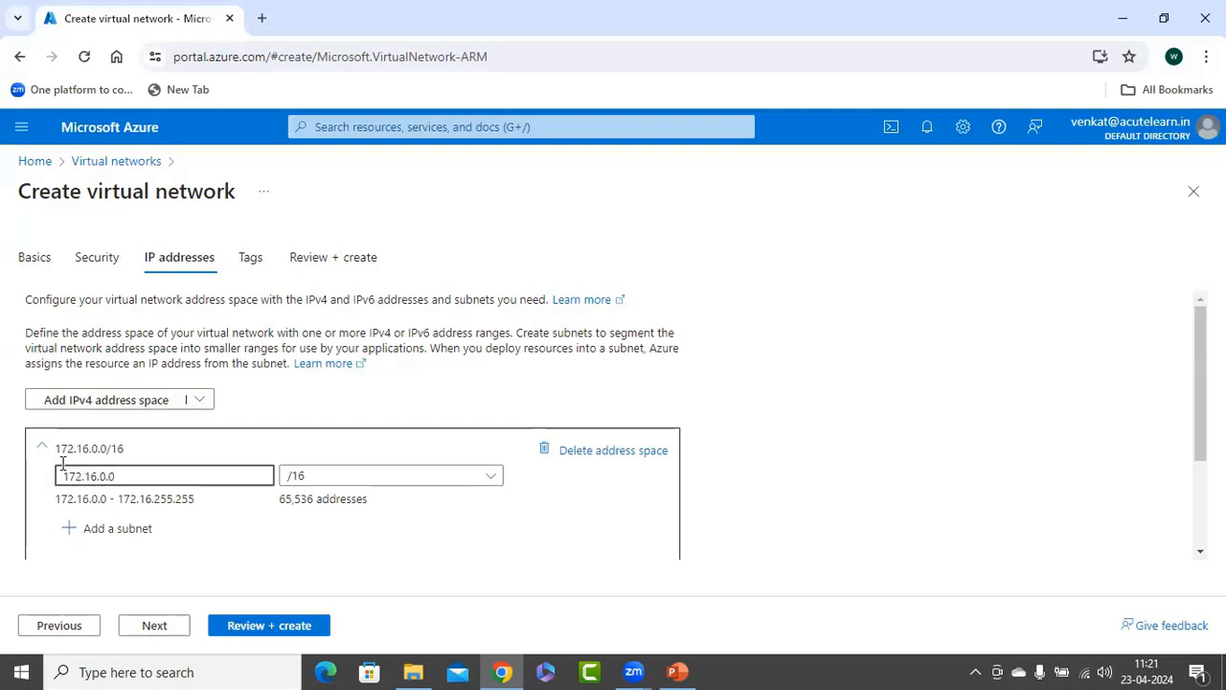
Add a subnet named dmz-subnet to the 172.16.0.0/16 address space, keeping the proposed address range.
left_click(143, 528)
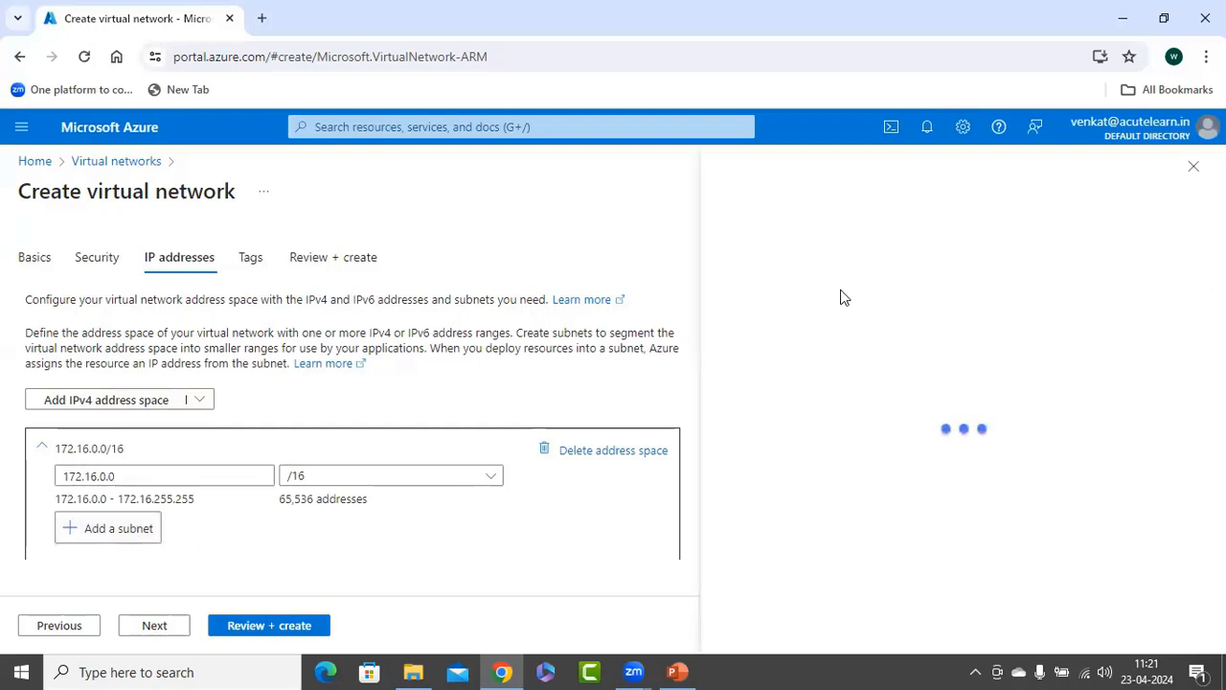
double_click(777, 303)
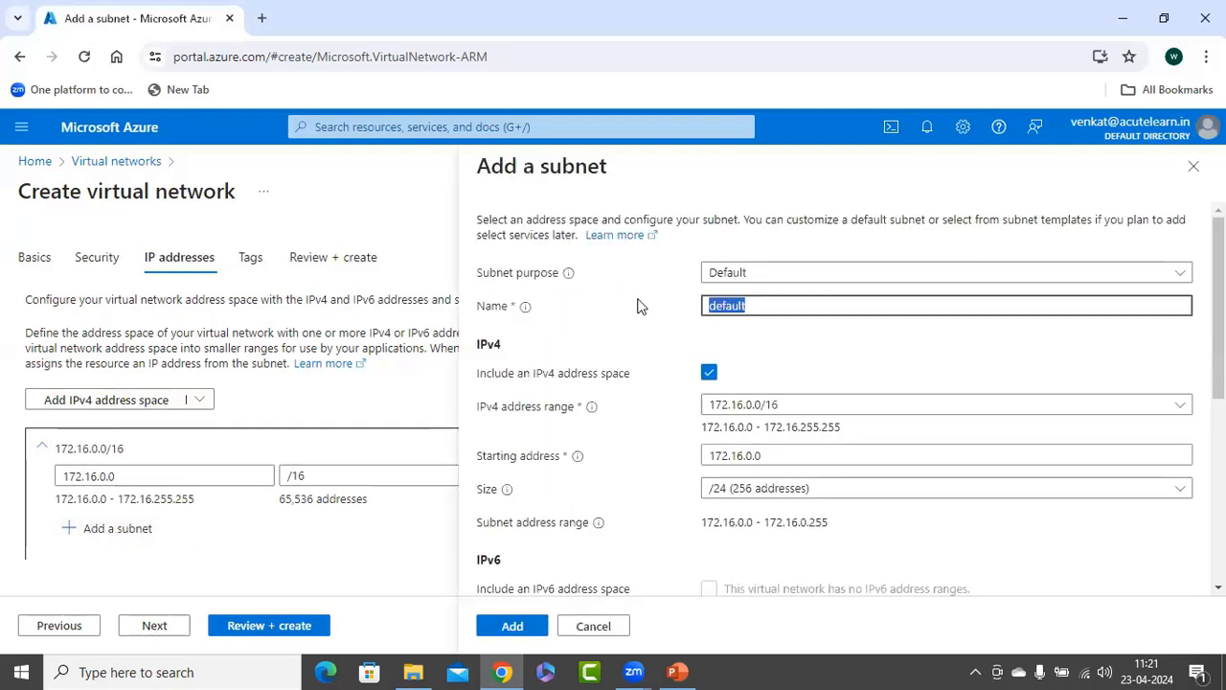
type("dmz-subnet")
left_click(509, 625)
Add a second subnet named app-subnet to the same address space, keeping the proposed address range.
left_click(109, 537)
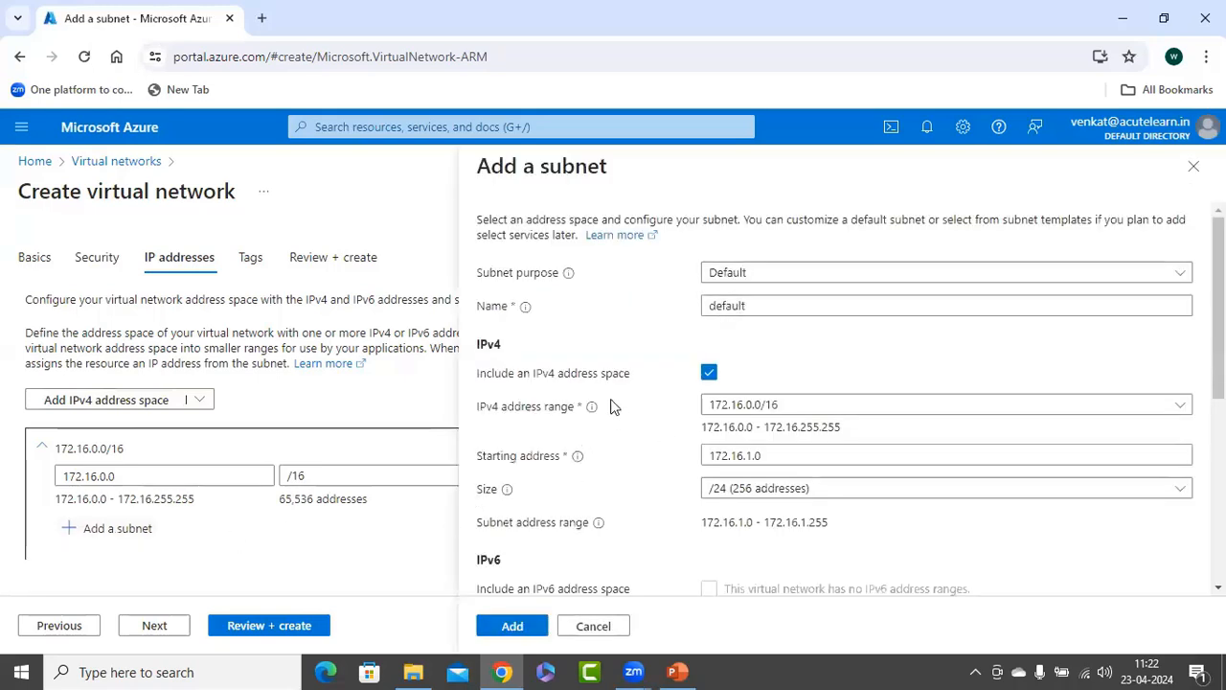
double_click(761, 308)
type("app-si")
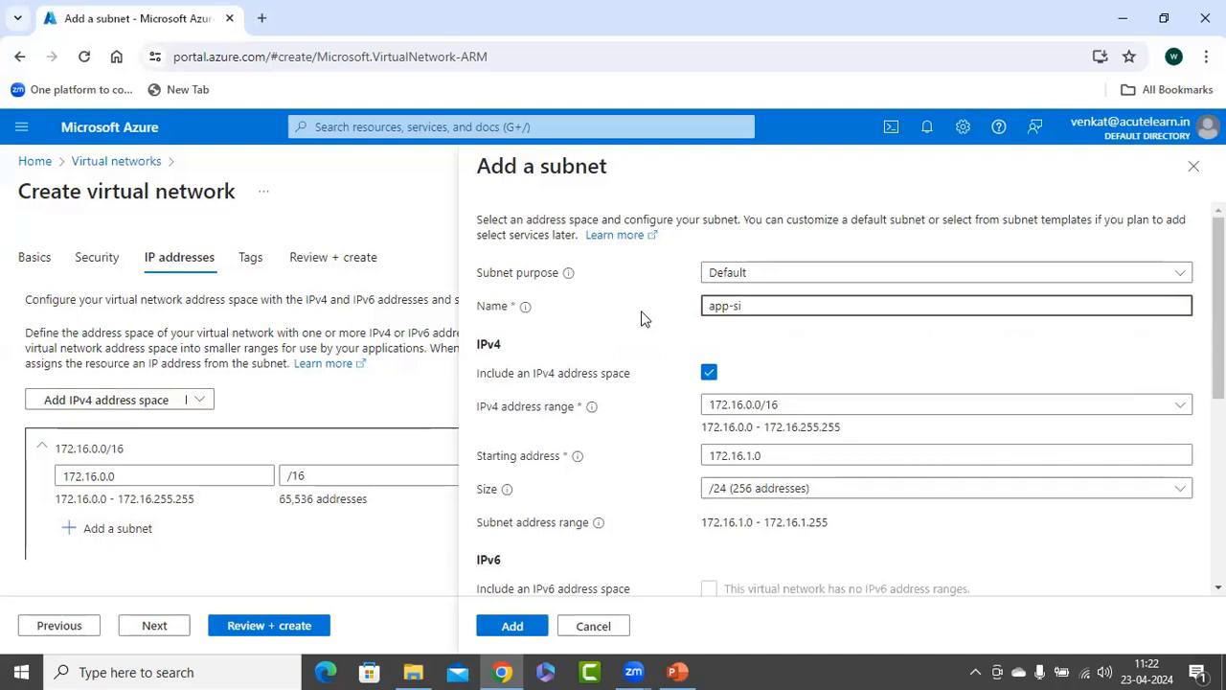
key("BackSpace")
type("ub")
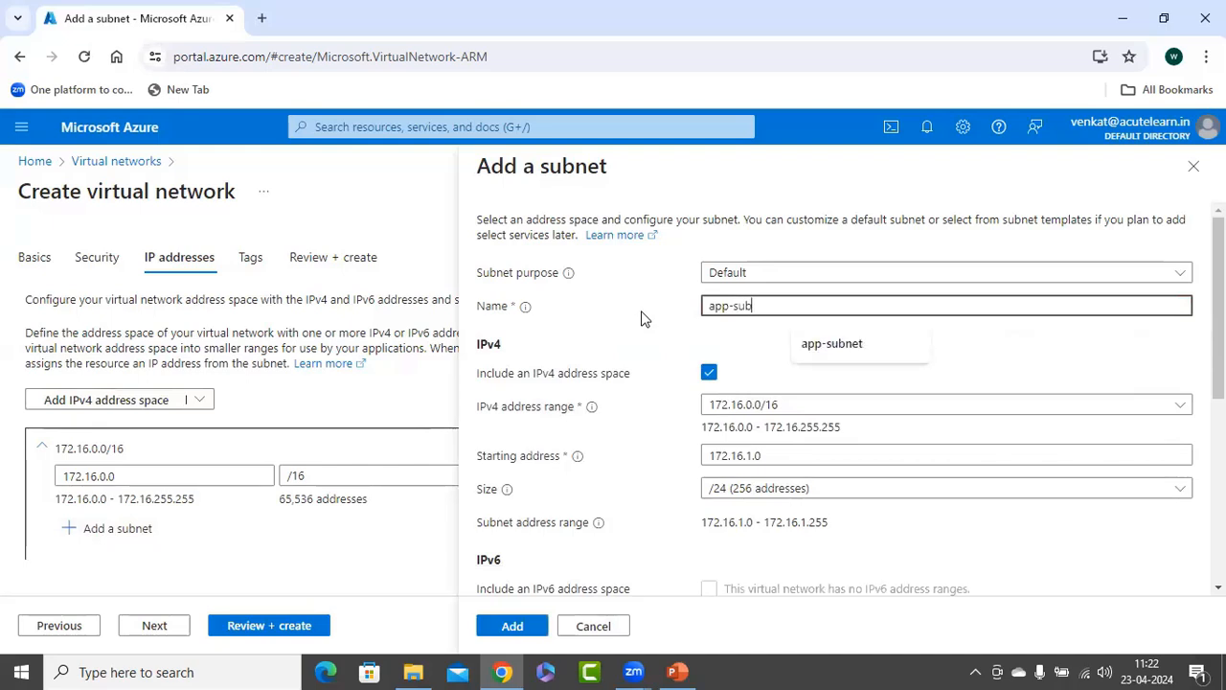
type("net")
left_click(512, 626)
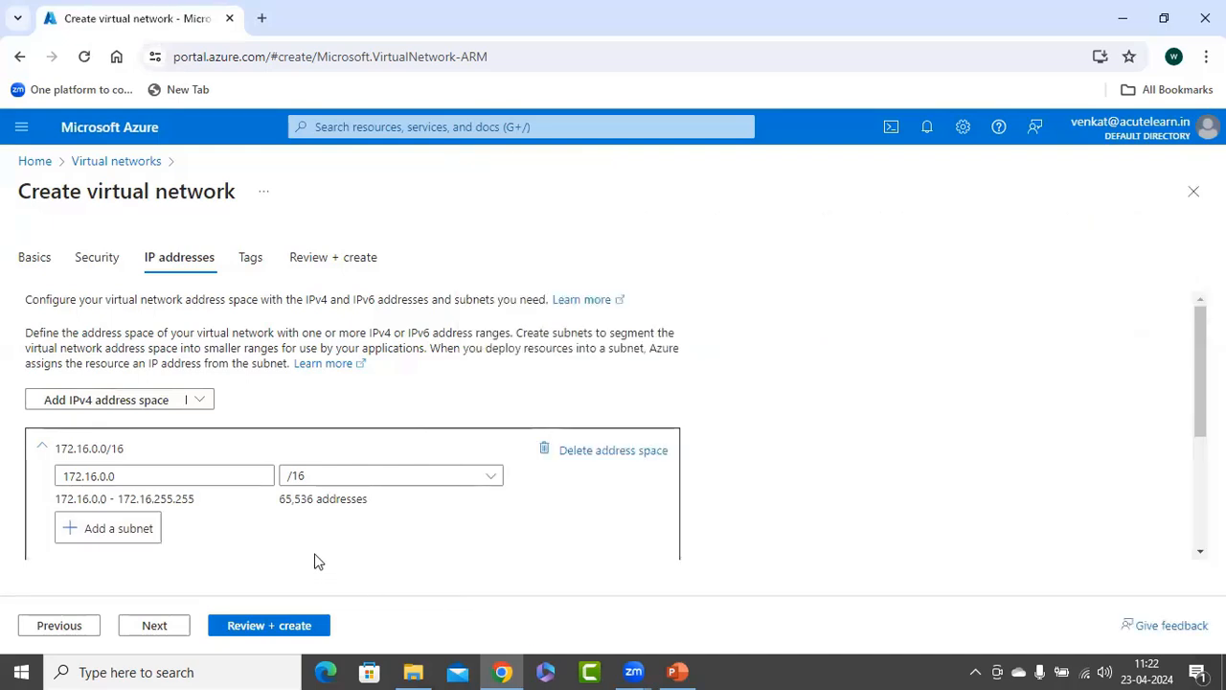
Leave the tags empty, proceed to the review and create the virtual network.
scroll(329, 539, "down", 2)
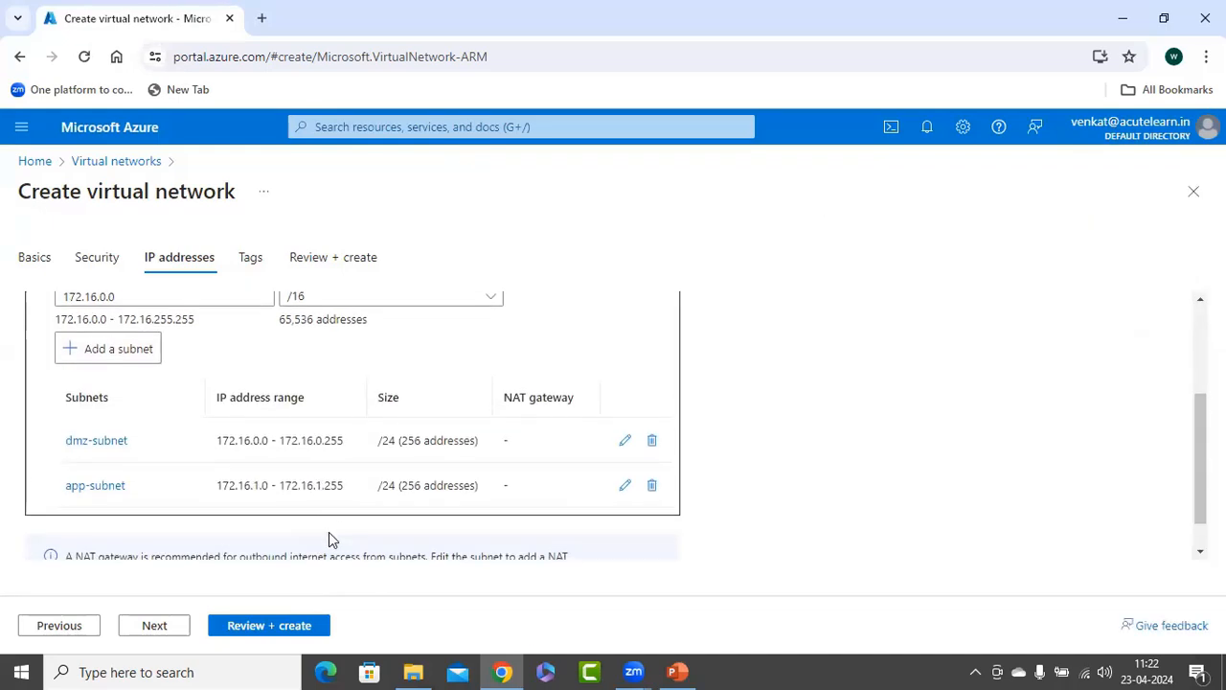
left_click(156, 634)
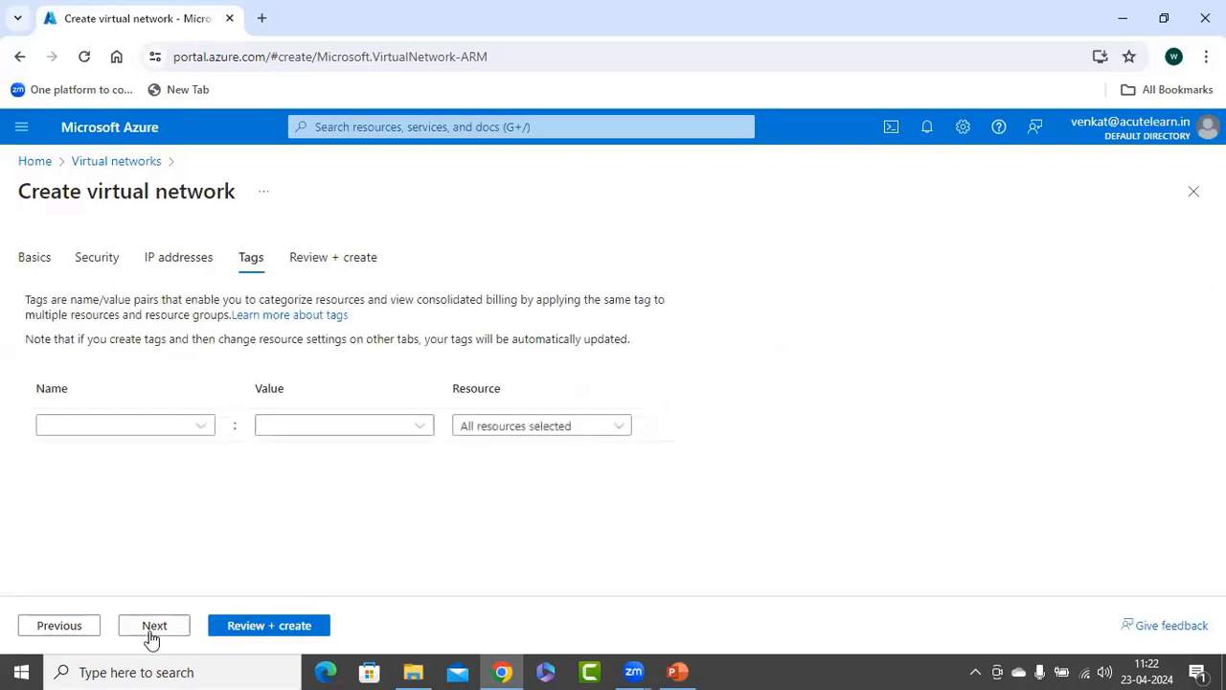
left_click(153, 634)
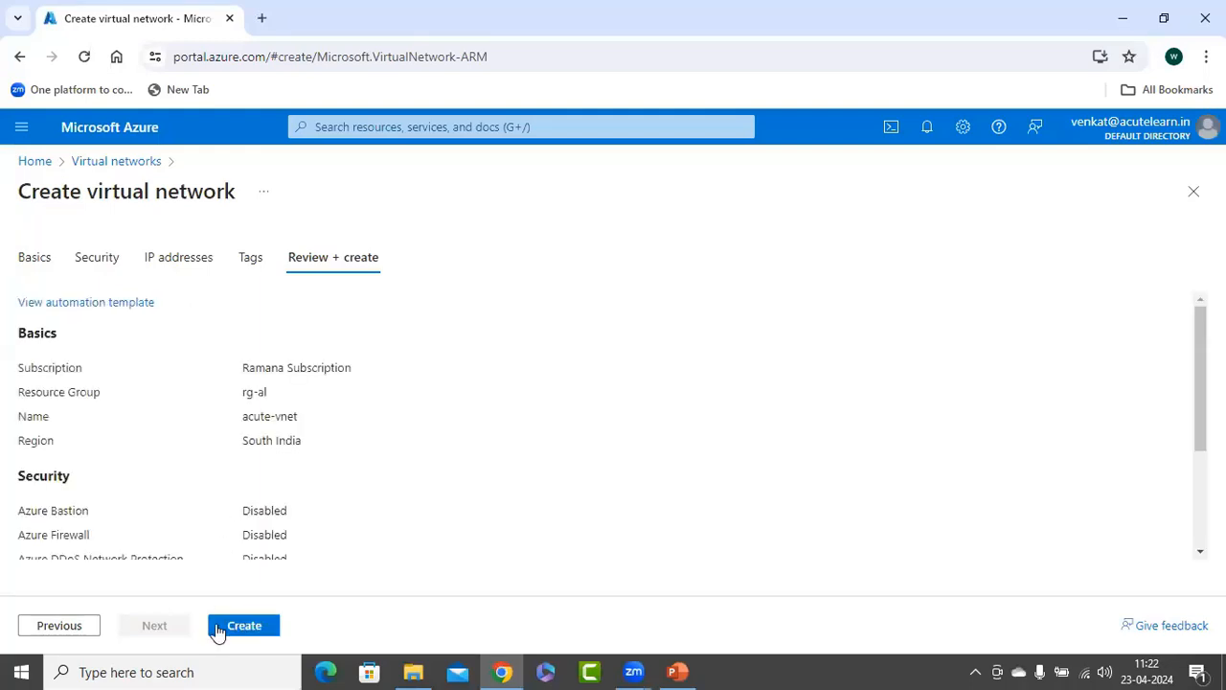
left_click(235, 626)
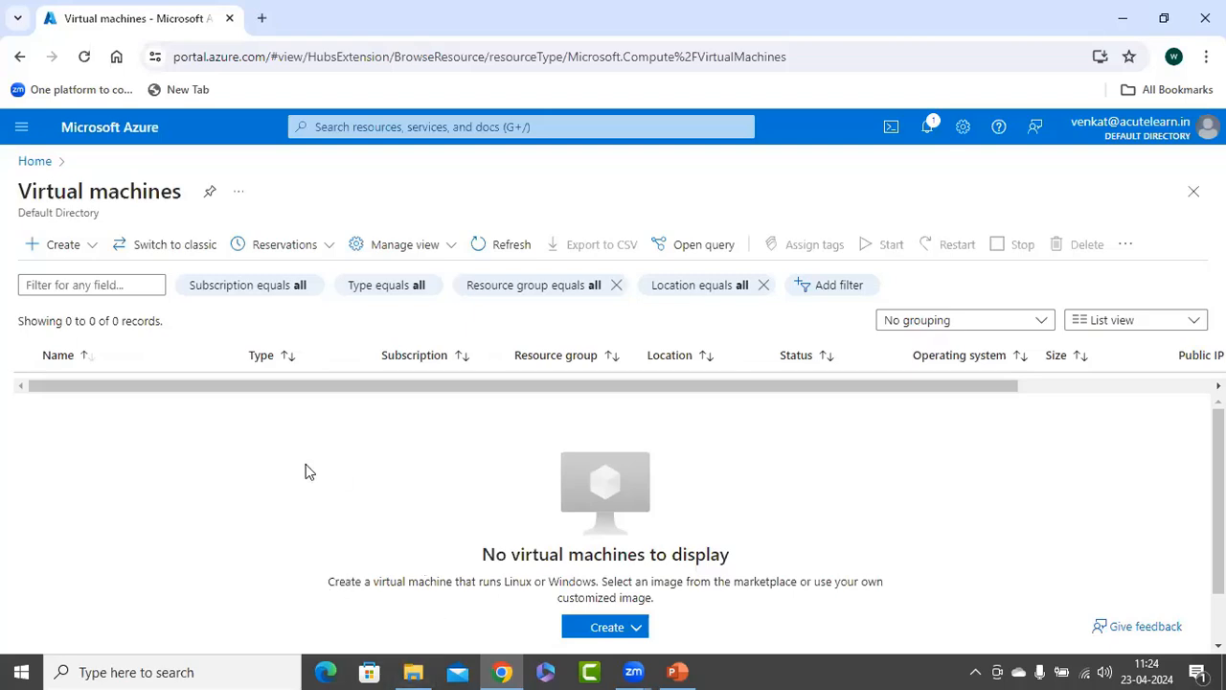
Start creating an Azure virtual machine and assign it to the existing rg-al resource group.
left_click(82, 246)
left_click(96, 285)
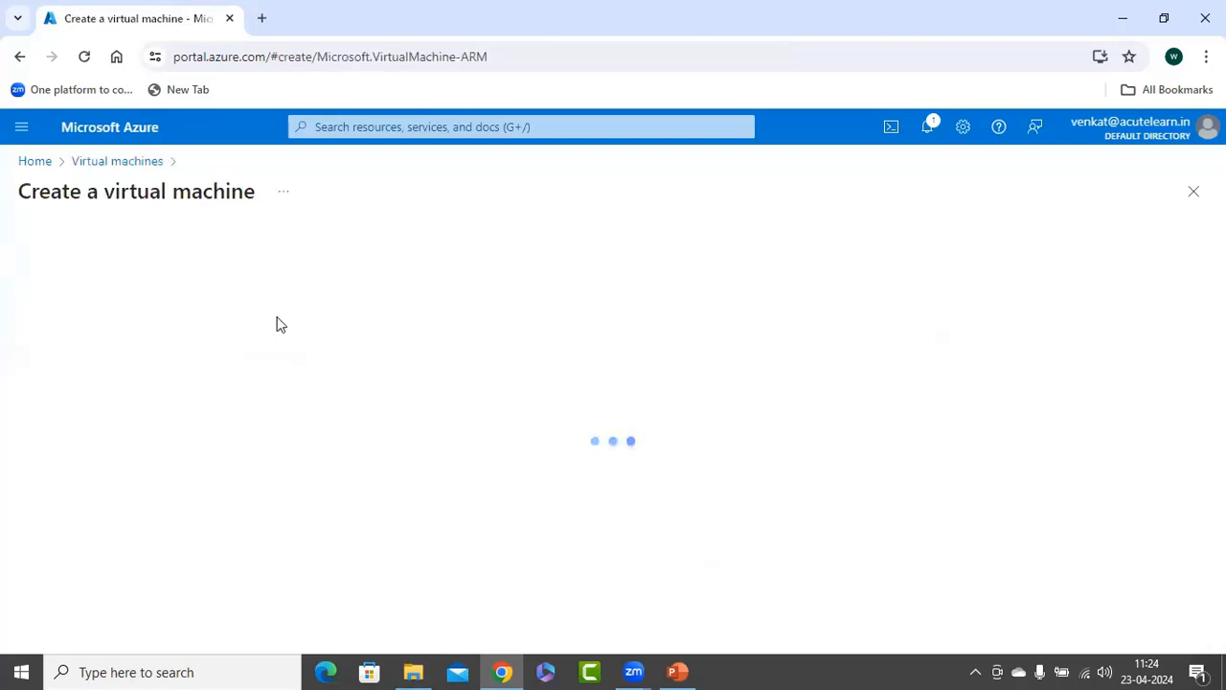
left_click(359, 474)
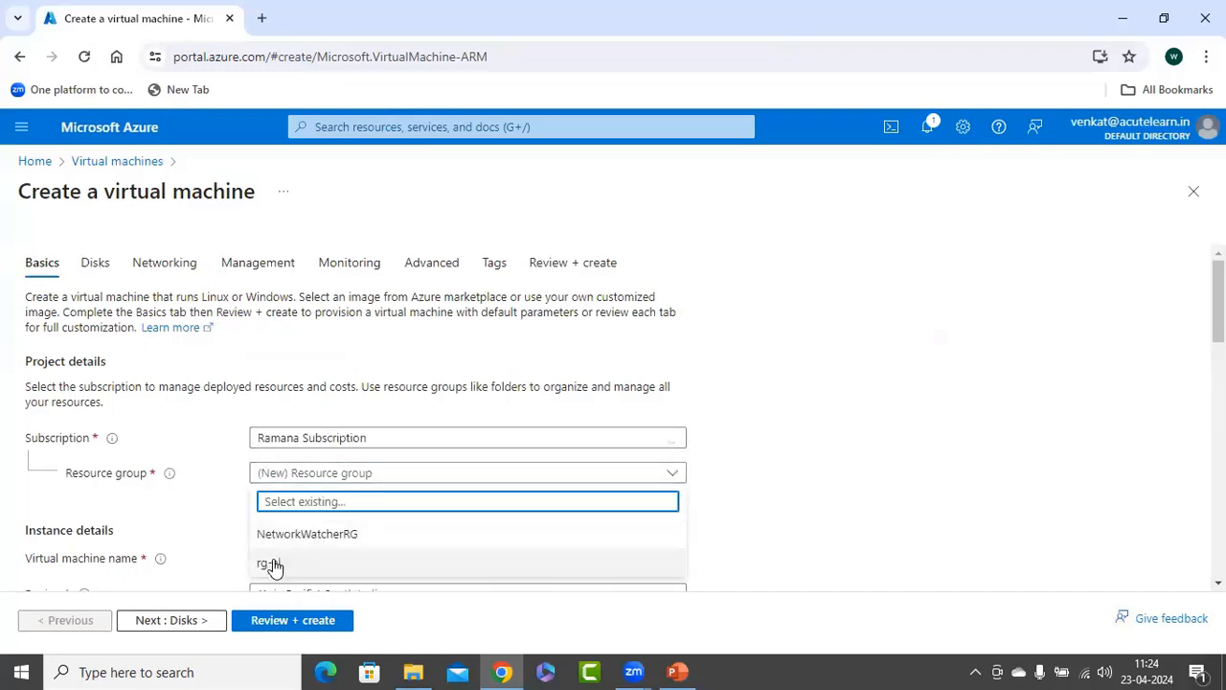
left_click(273, 564)
Name the virtual machine vm1.
scroll(750, 383, "down", 2)
left_click(316, 378)
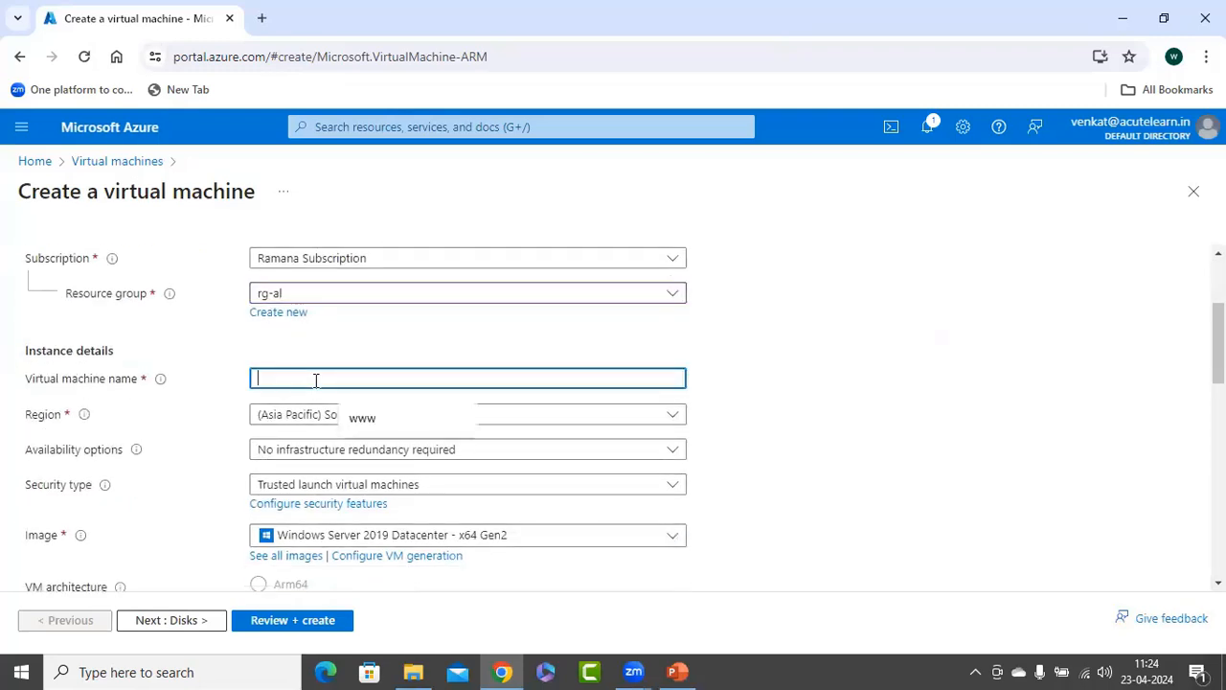
type("cm1")
key("BackSpace")
key("BackSpace")
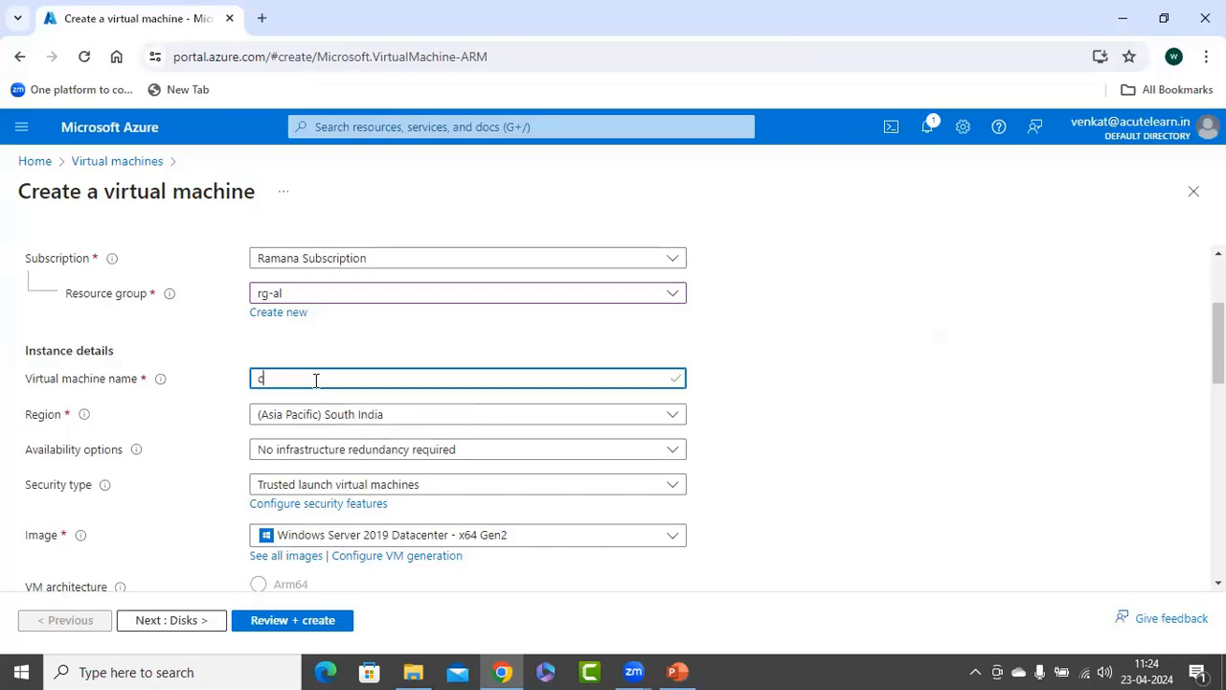
type("m1")
Set the administrator account's username to azureuser, then enter and confirm the account password.
scroll(603, 450, "down", 5)
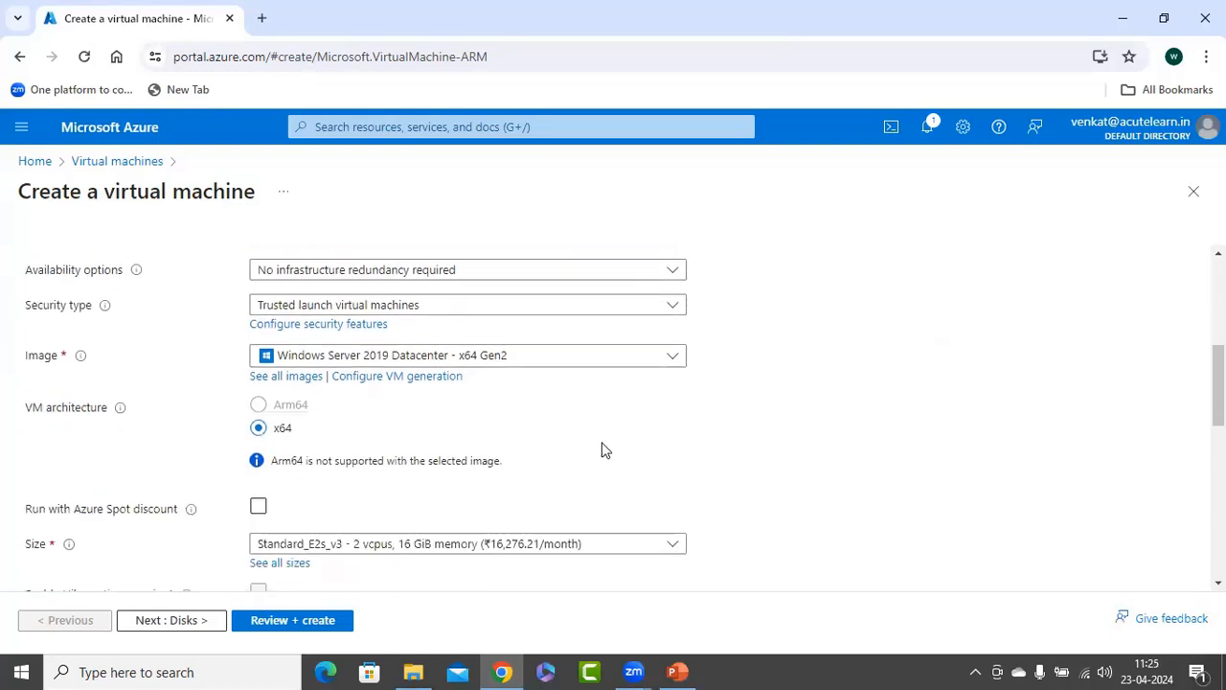
left_click(296, 452)
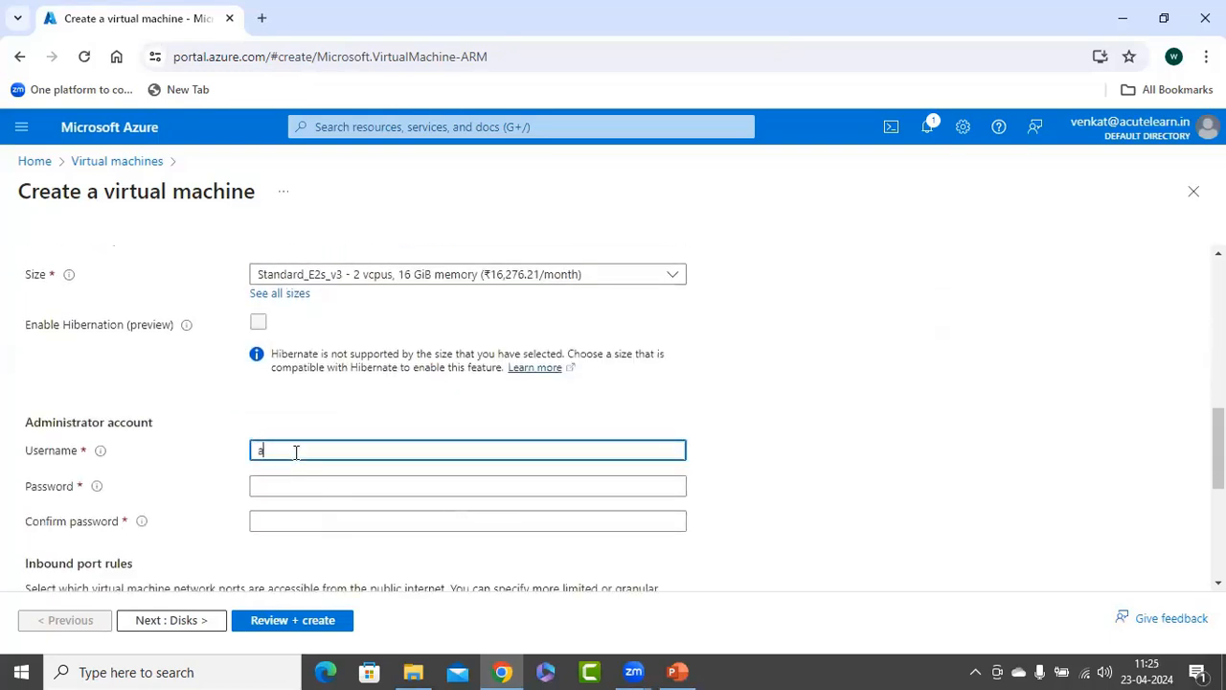
key("Tab")
type("P")
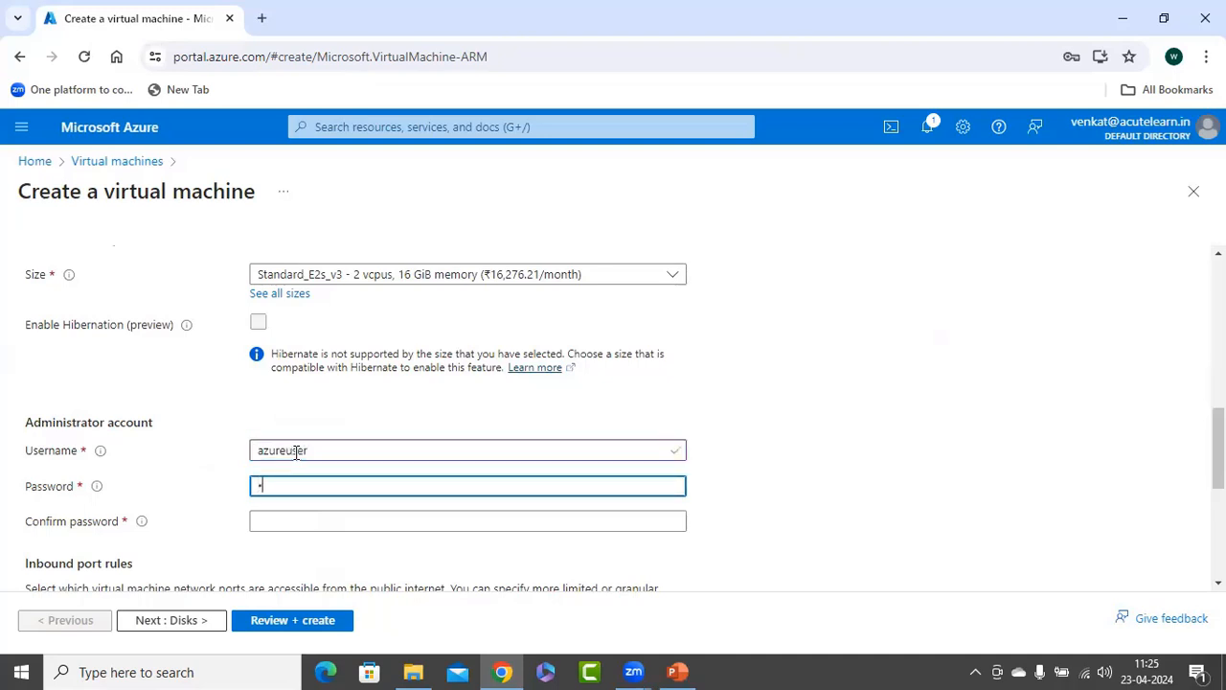
type("assword@1")
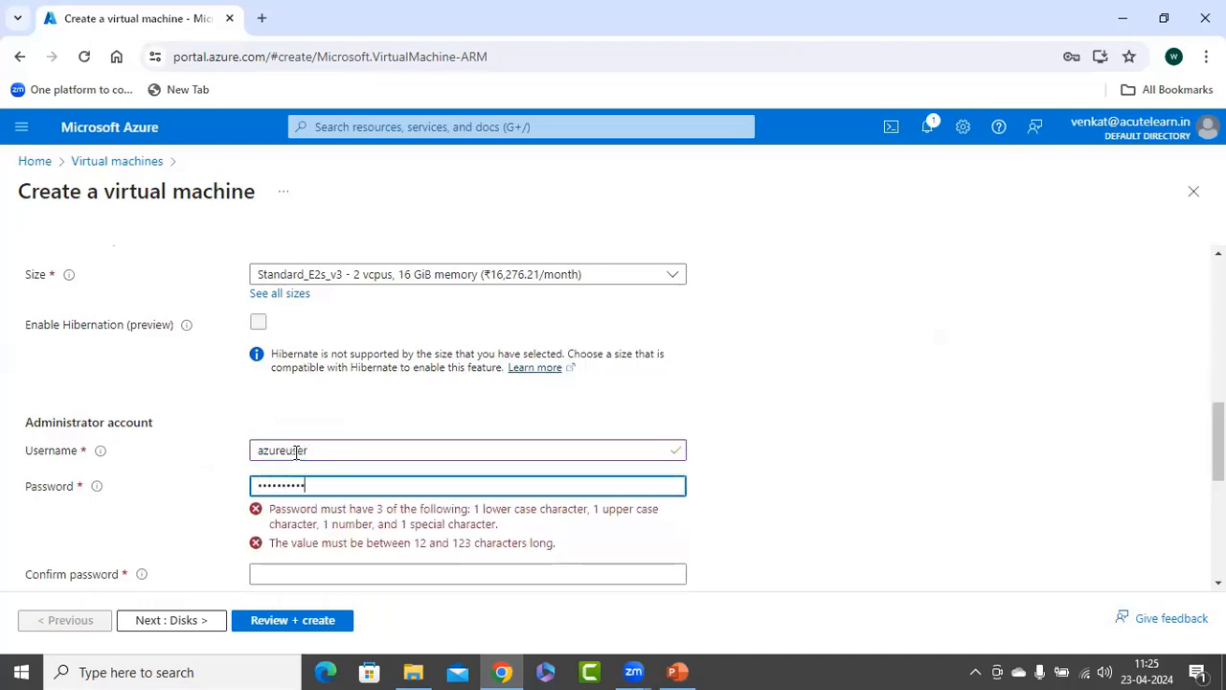
type("23")
key("Tab")
type("Pas")
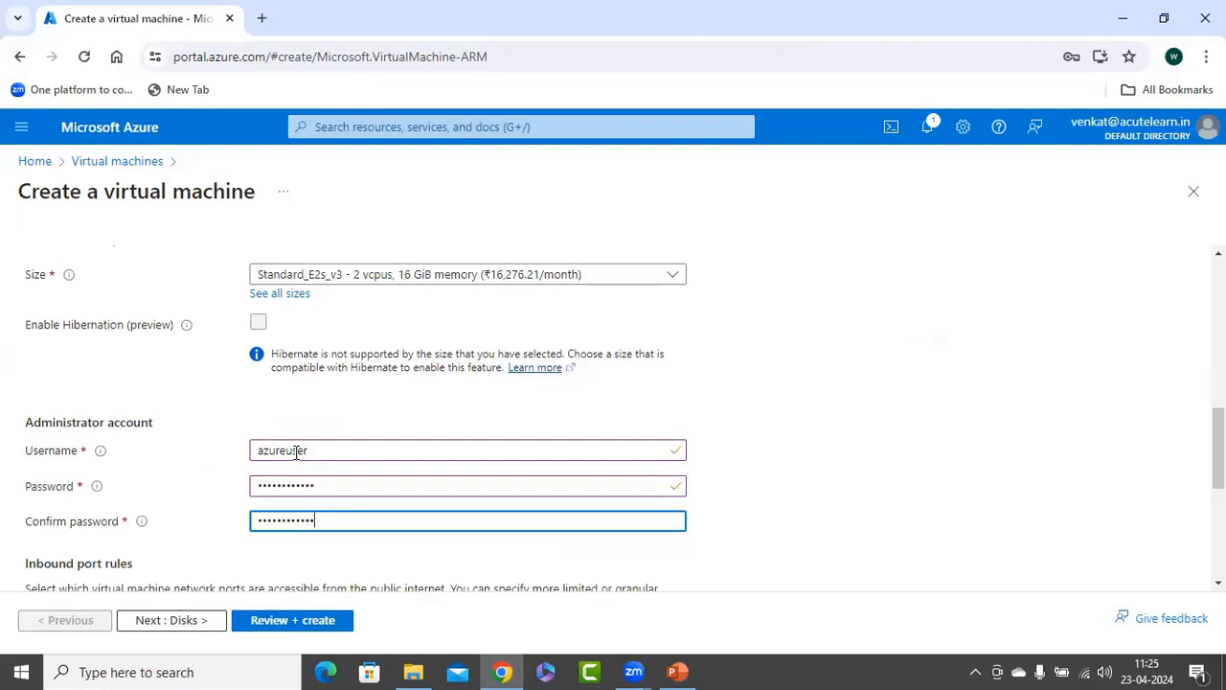
type("sword@123")
Keep the default disk settings and connect the virtual machine to dmz-subnet in the acute-vnet virtual network.
scroll(296, 455, "down", 3)
scroll(357, 538, "down", 1)
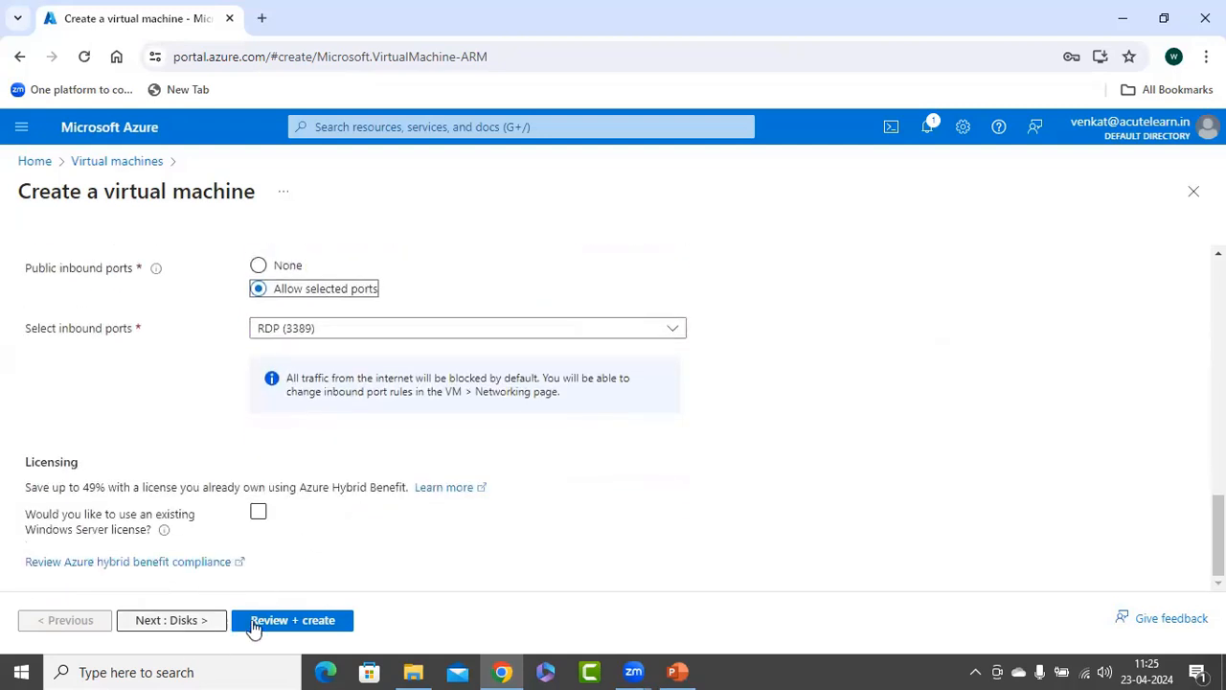
left_click(218, 624)
left_click(185, 632)
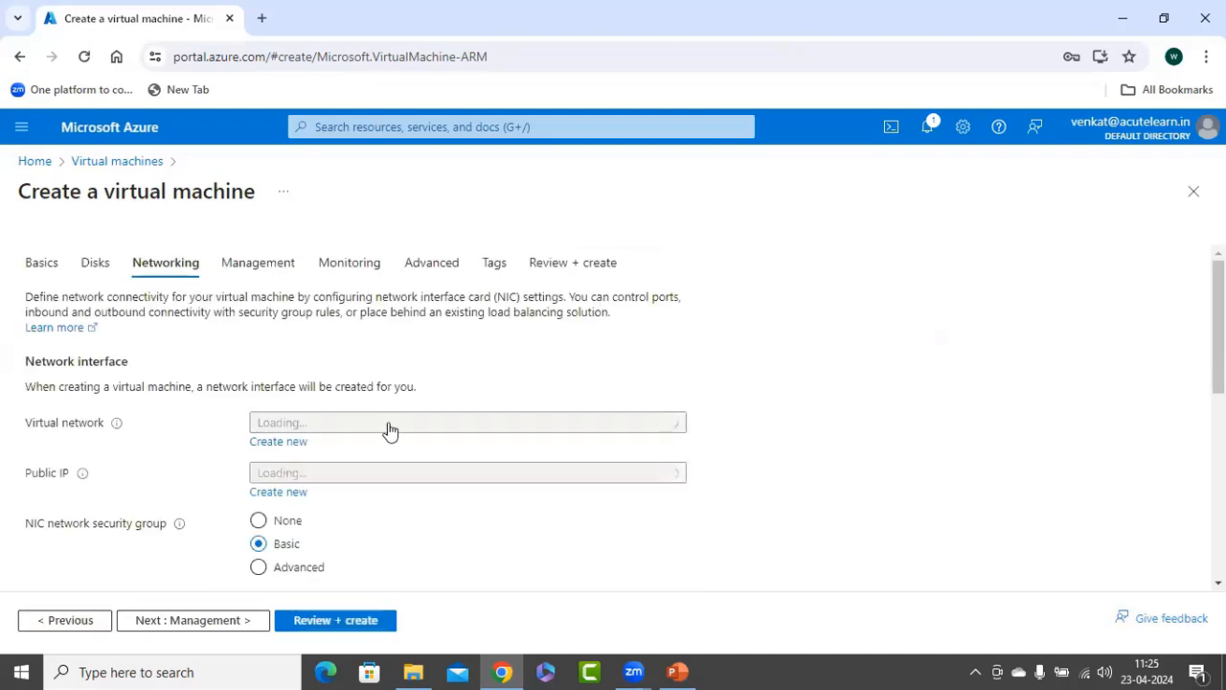
left_click(345, 427)
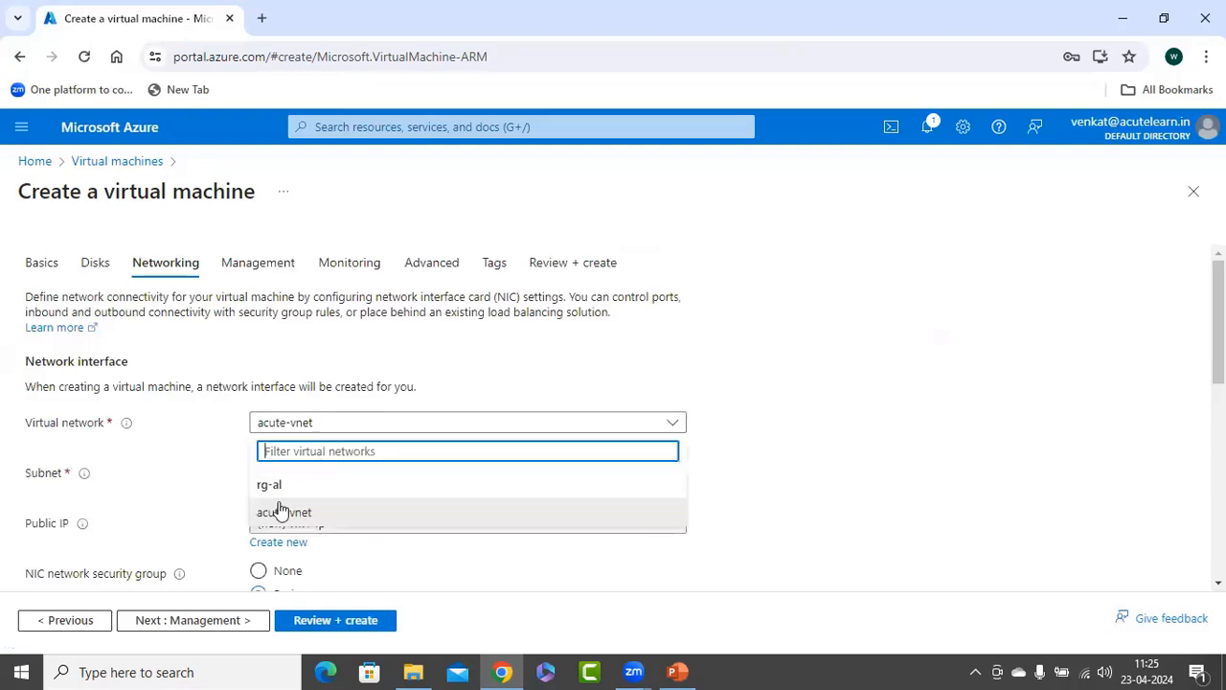
left_click(292, 513)
left_click(425, 475)
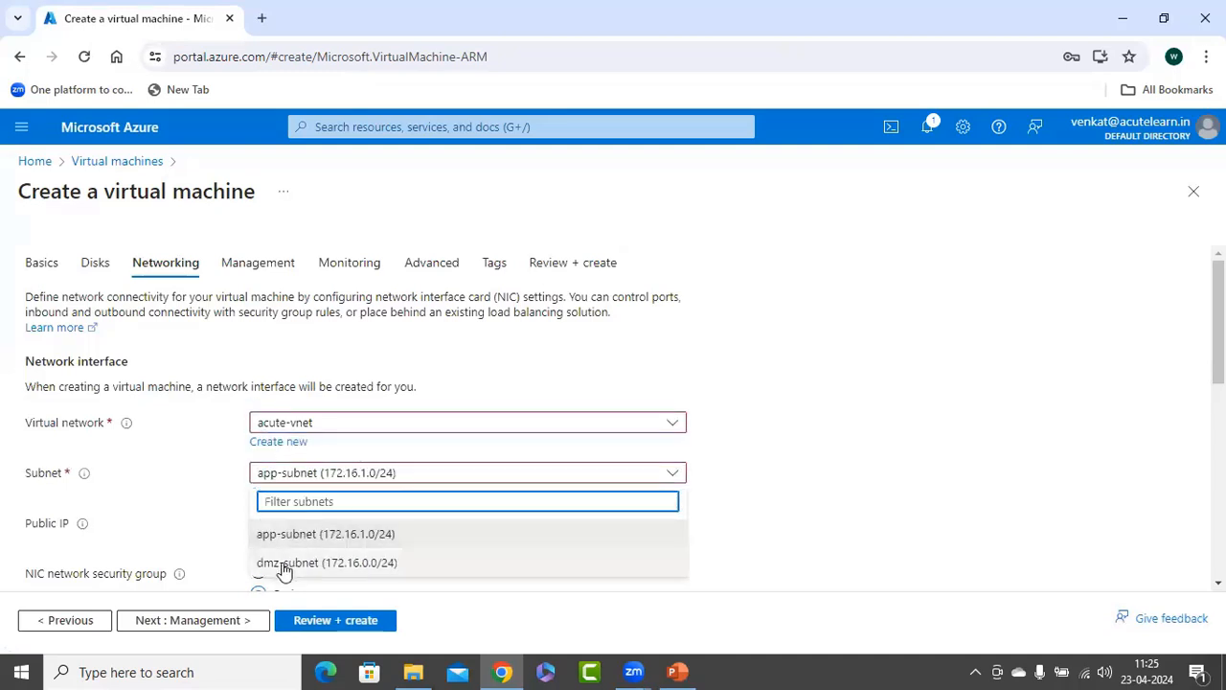
left_click(283, 565)
Keep the default management and monitoring settings, create the virtual machine and return to the portal's home page.
scroll(736, 463, "down", 2)
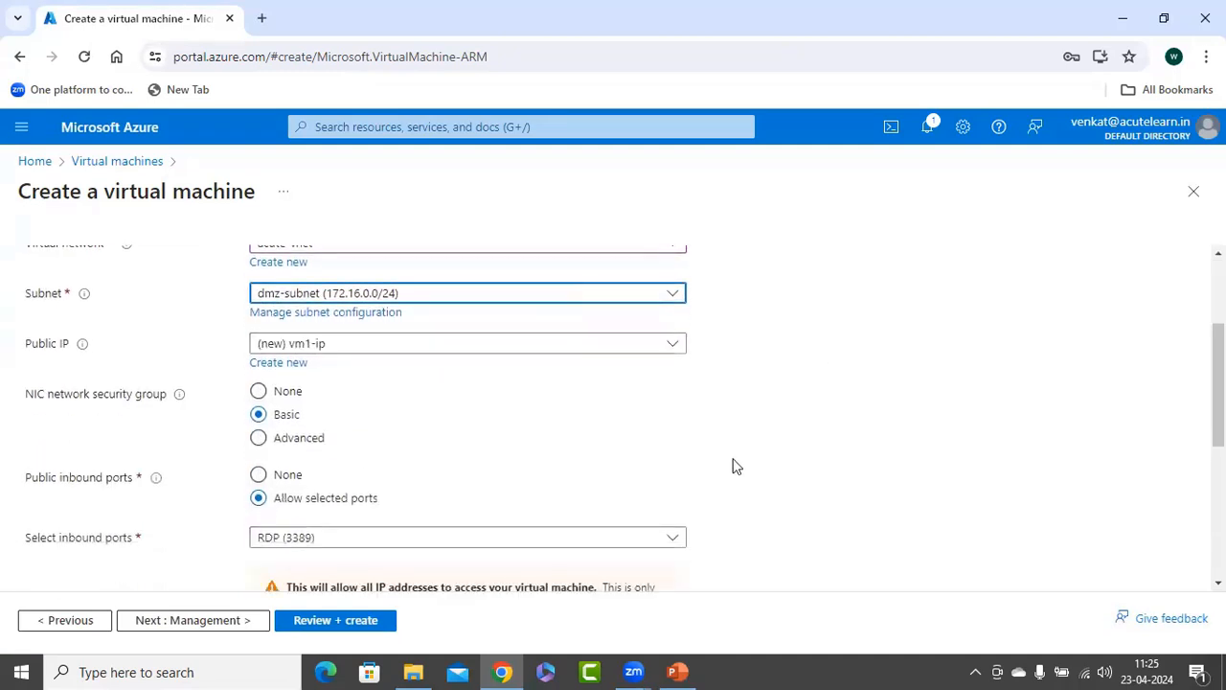
left_click(197, 632)
left_click(205, 624)
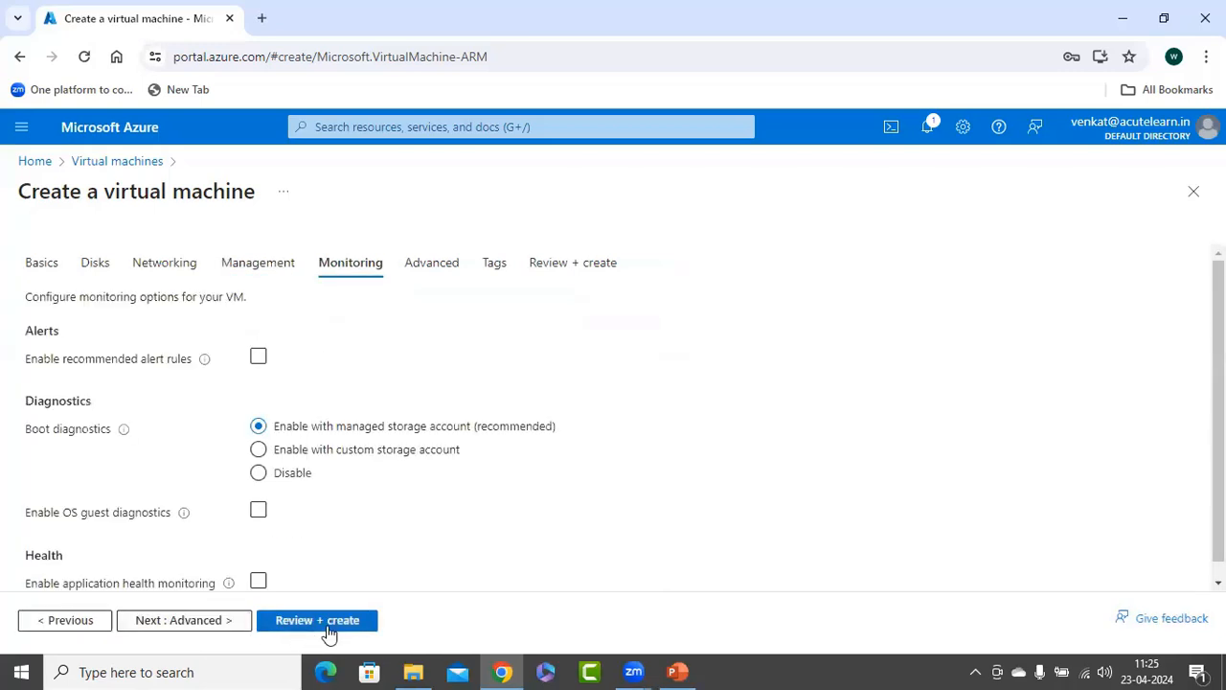
left_click(317, 620)
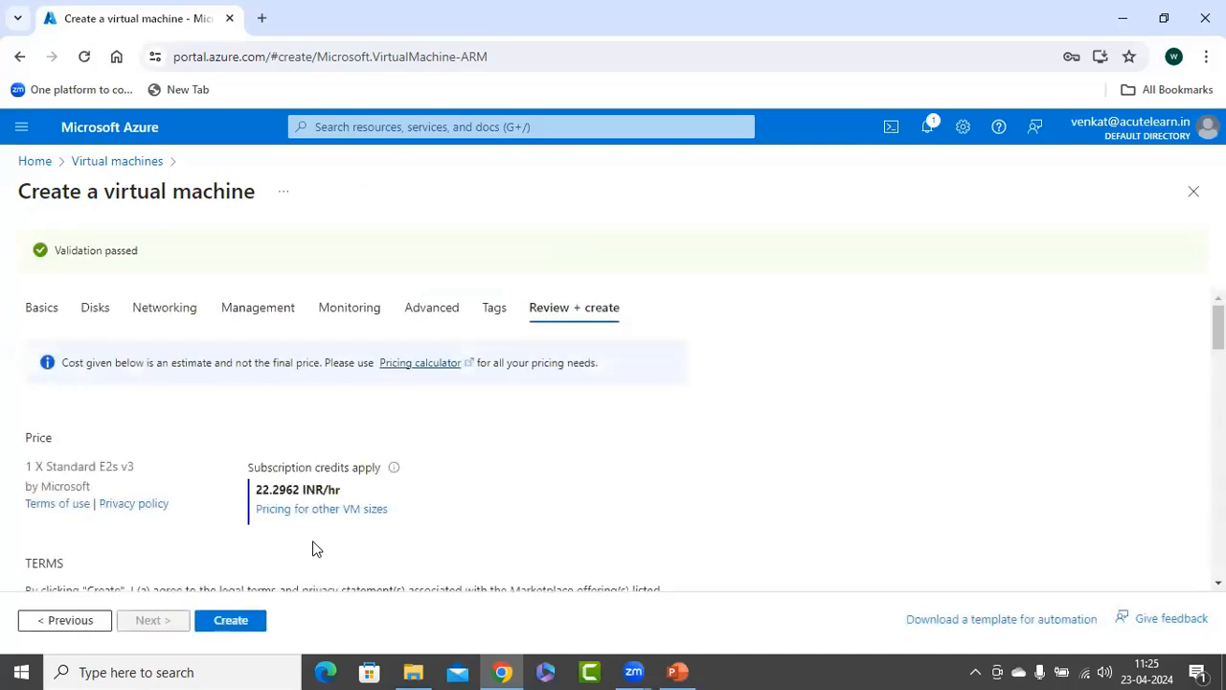
left_click(230, 620)
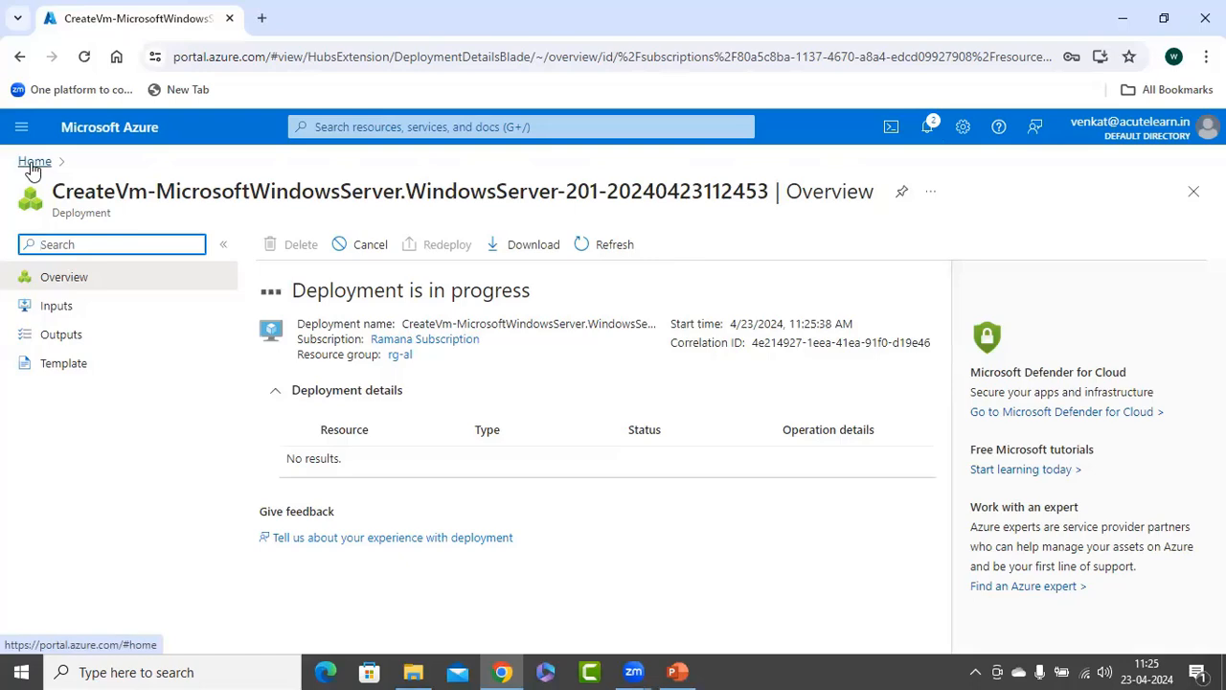
left_click(34, 163)
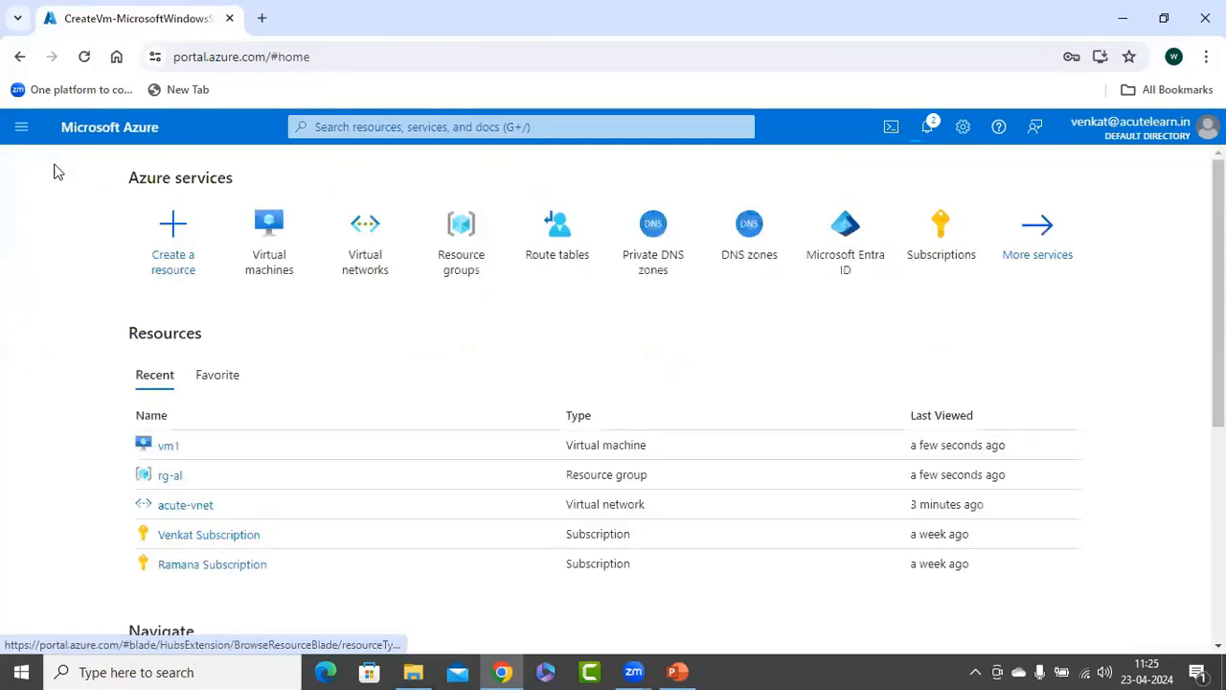
Start creating another Azure virtual machine in the rg-al resource group and name it vm2.
left_click(267, 269)
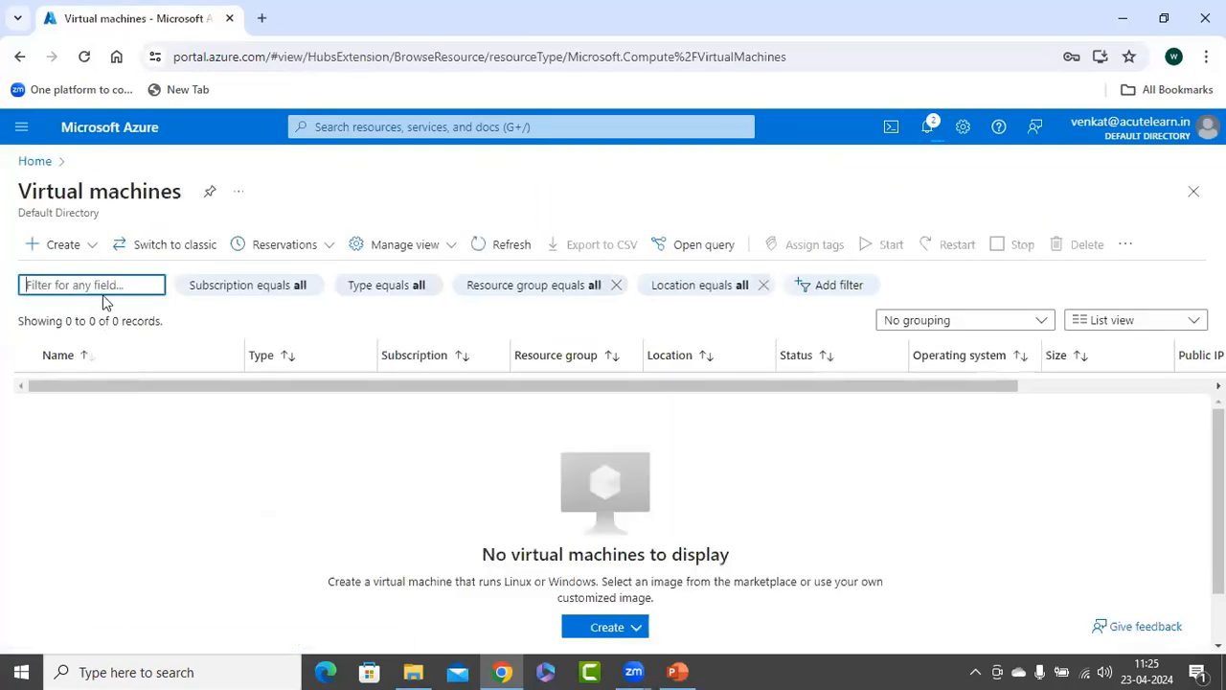
left_click(88, 247)
left_click(96, 288)
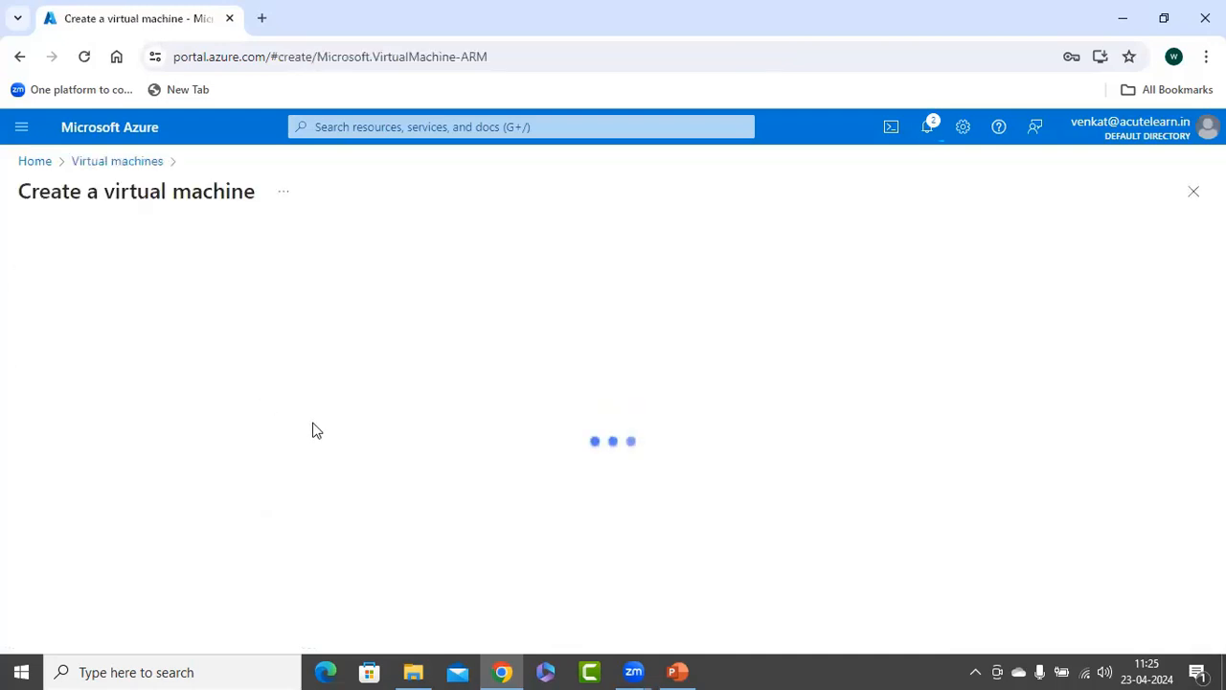
left_click(310, 479)
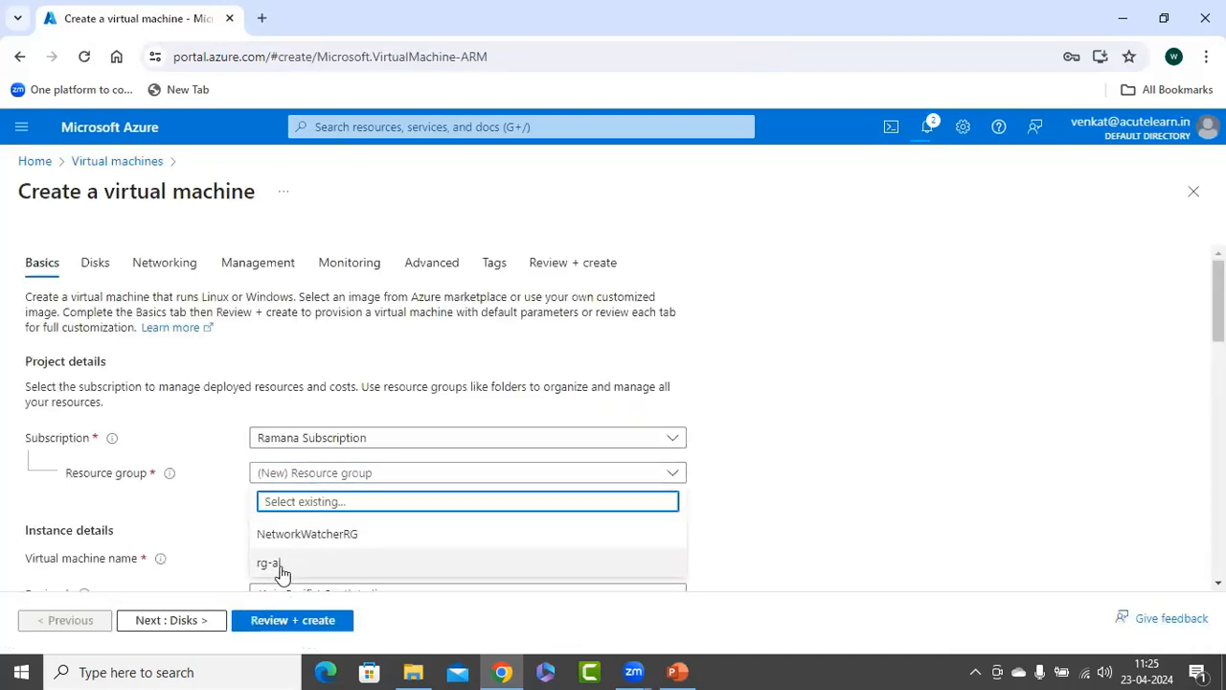
left_click(282, 573)
scroll(330, 429, "down", 2)
left_click(287, 378)
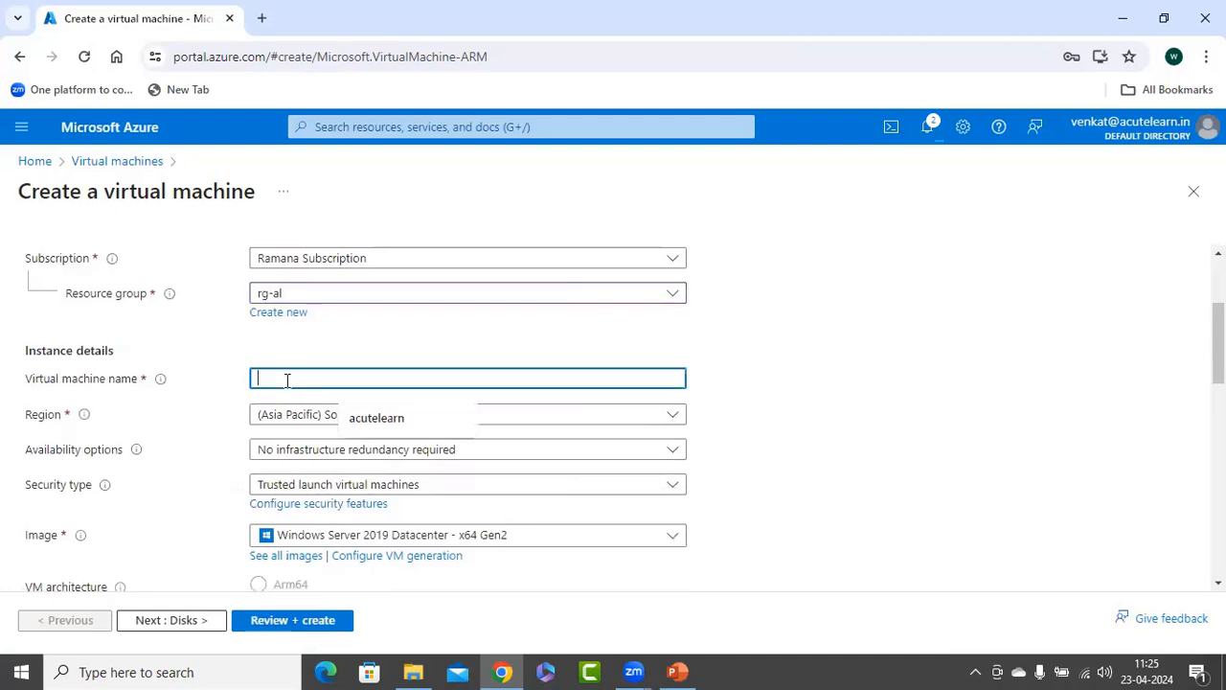
type("vm2")
Set the administrator account's username to azureuser, and enter and confirm the account password for vm2.
scroll(286, 378, "down", 7)
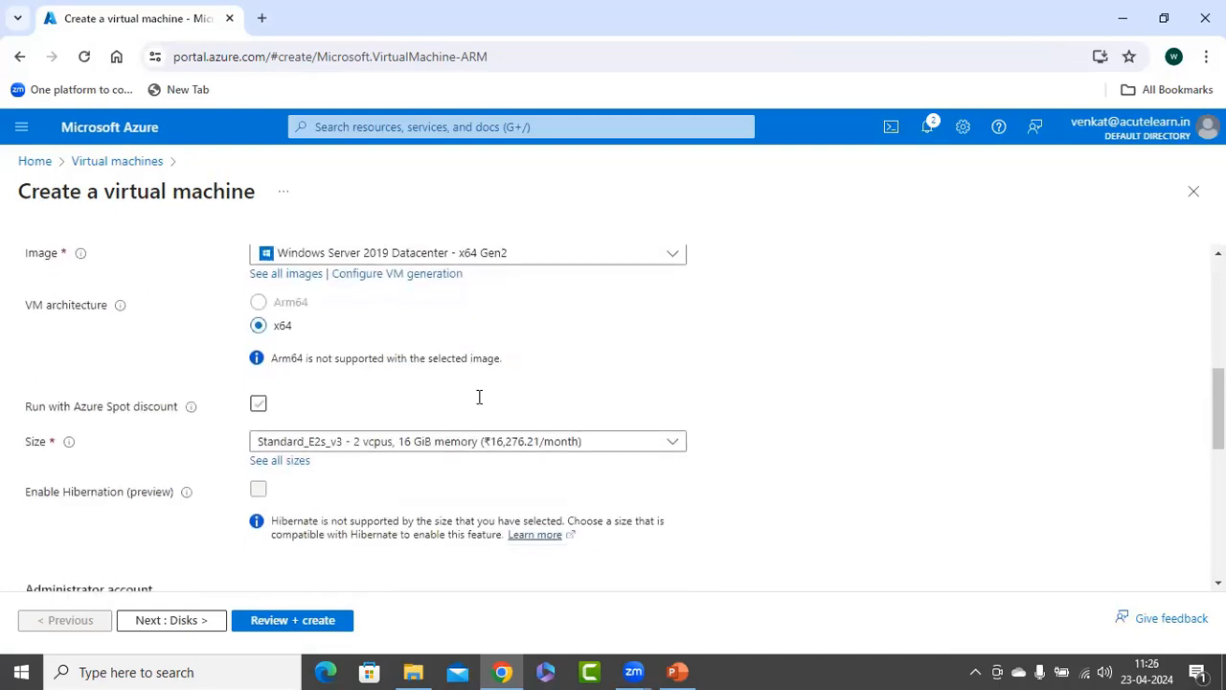
scroll(377, 468, "up", 2)
left_click(290, 361)
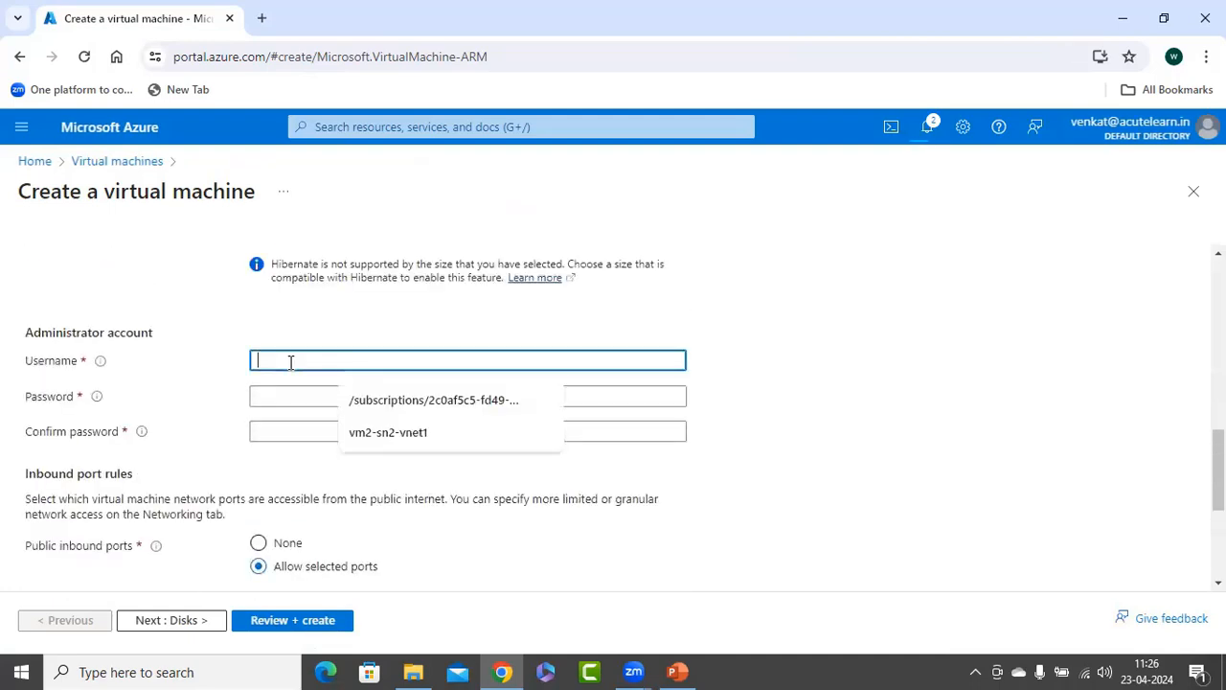
type("azureuser")
key("Tab")
type("P")
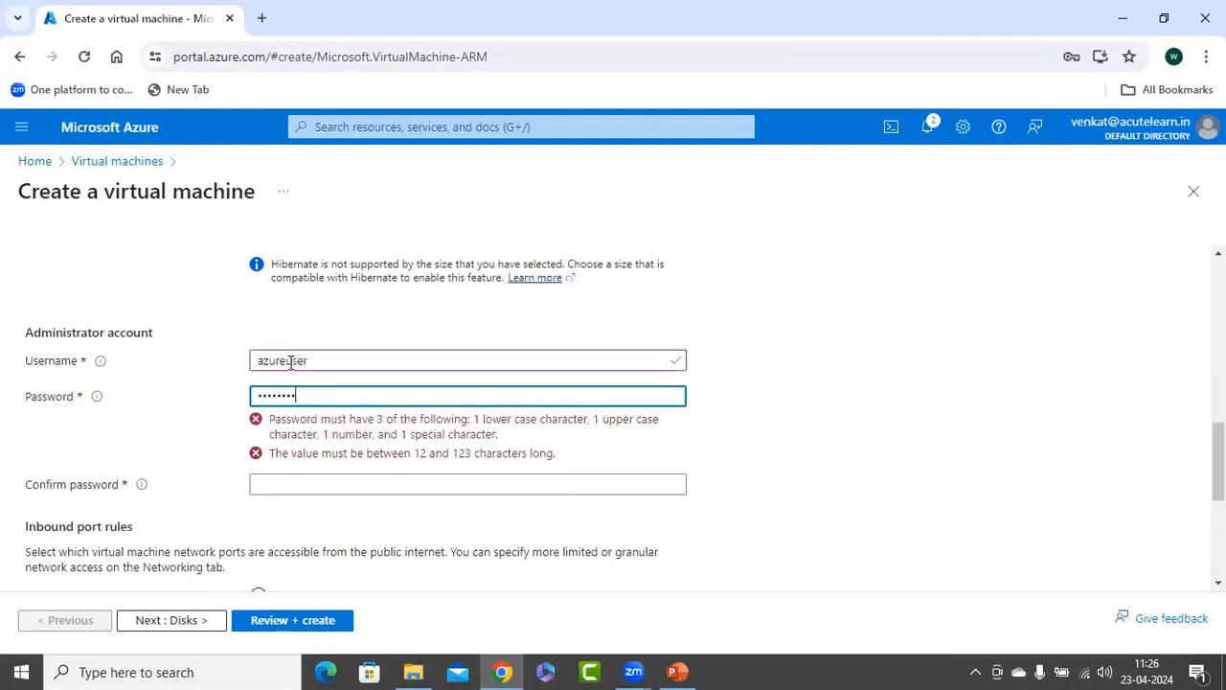
key("Tab")
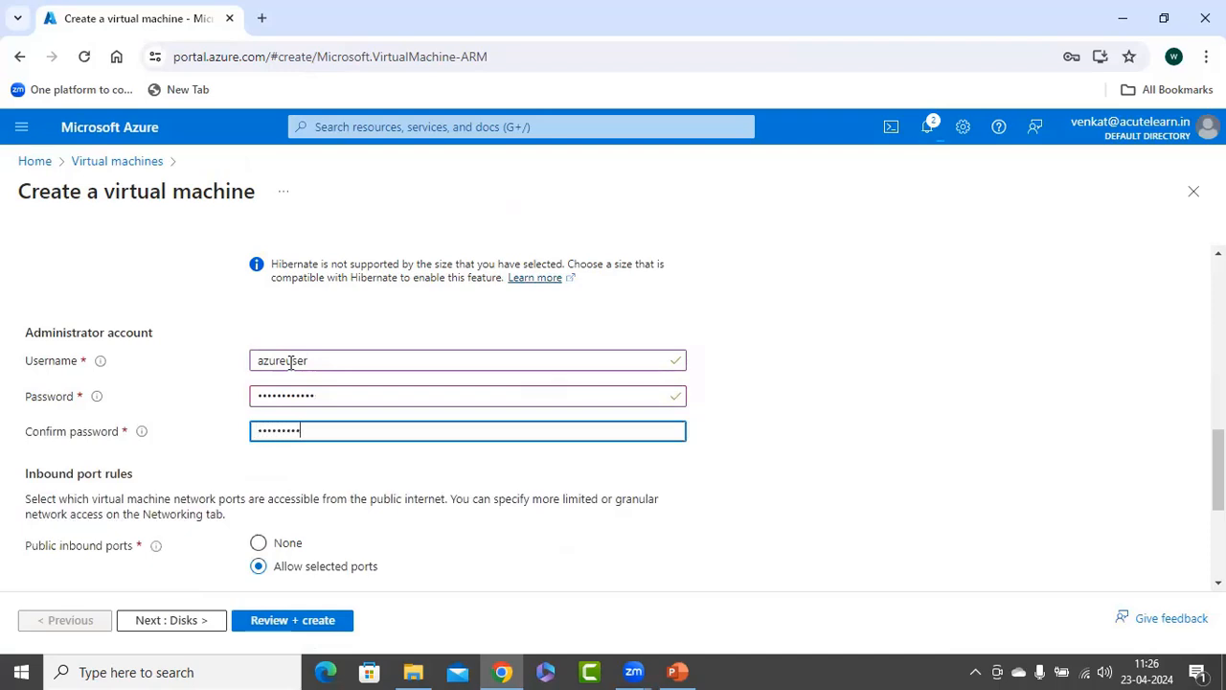
Keep the default inbound port and disk settings and place vm2 in app-subnet of acute-vnet with the new public IP vm2-ip.
scroll(461, 472, "down", 3)
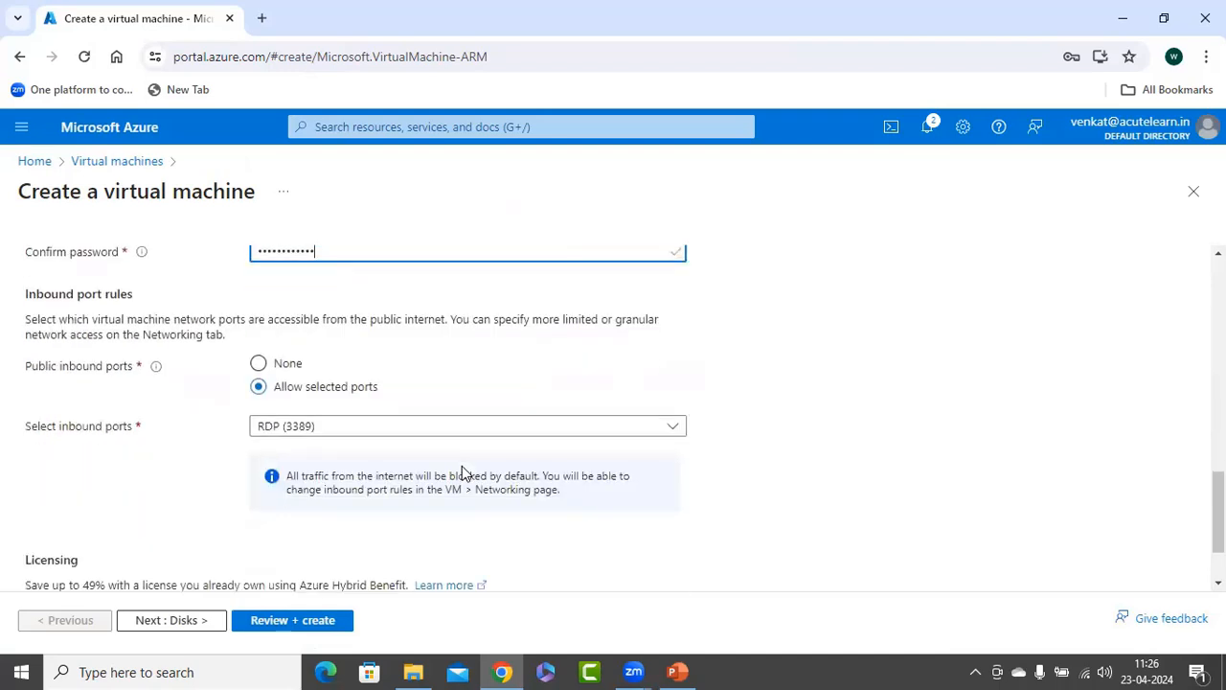
left_click(170, 620)
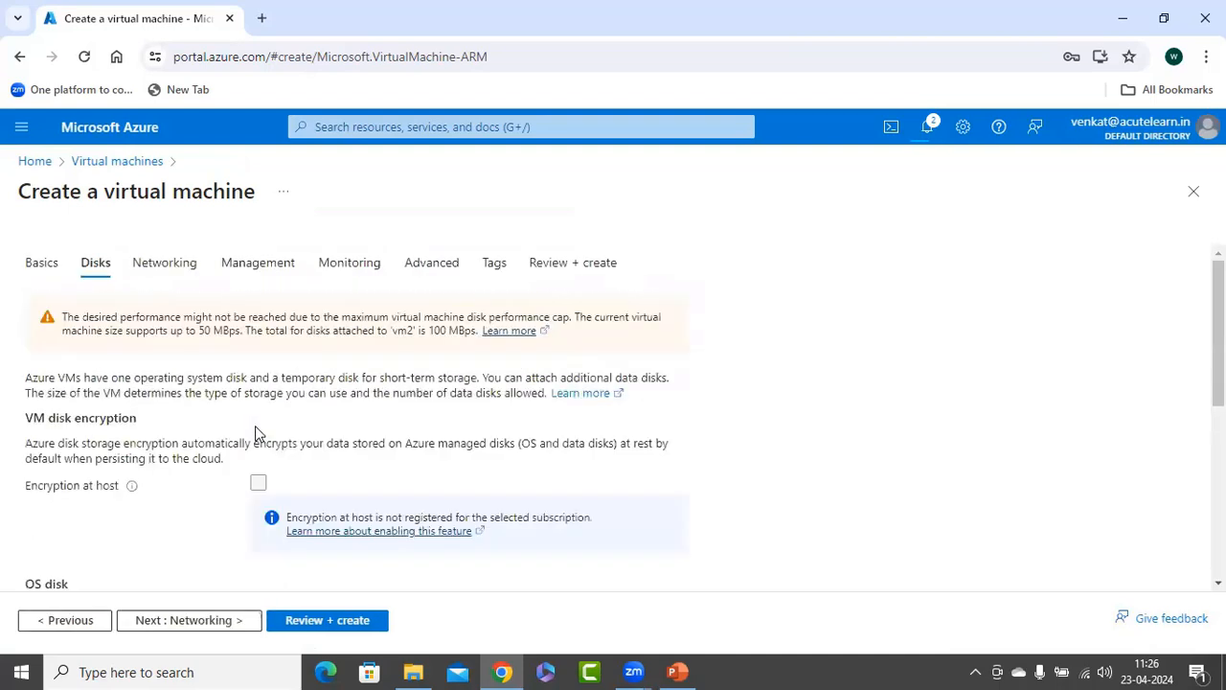
left_click(219, 621)
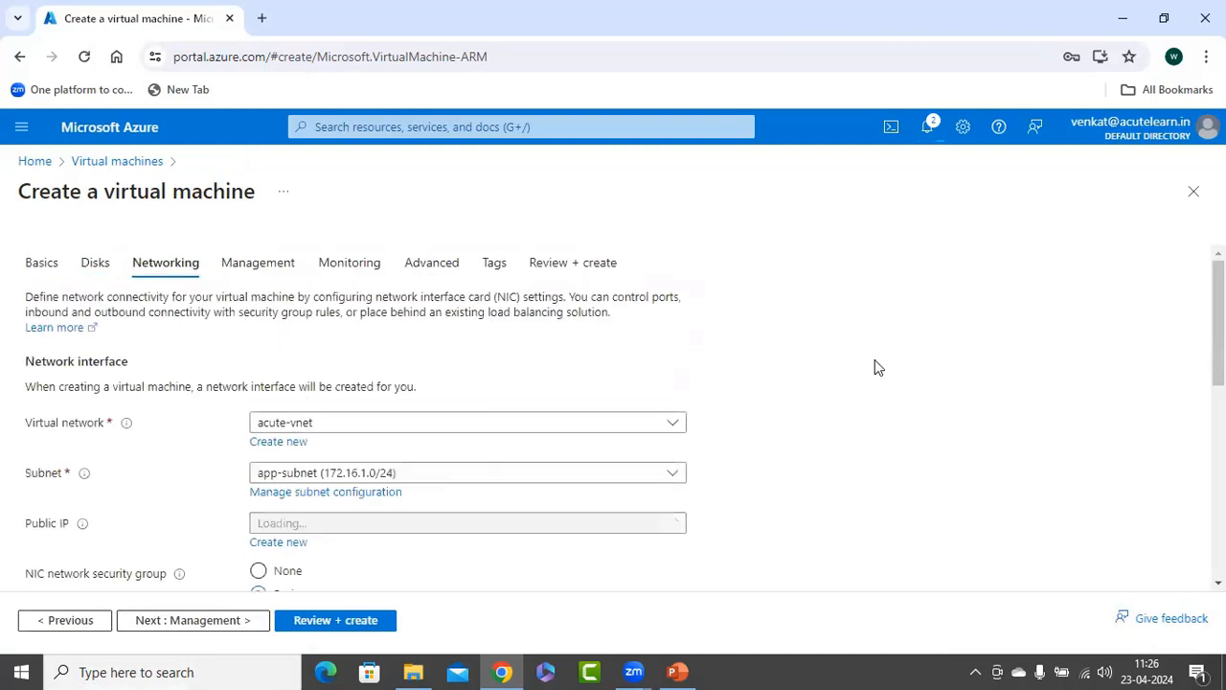
scroll(880, 367, "down", 1)
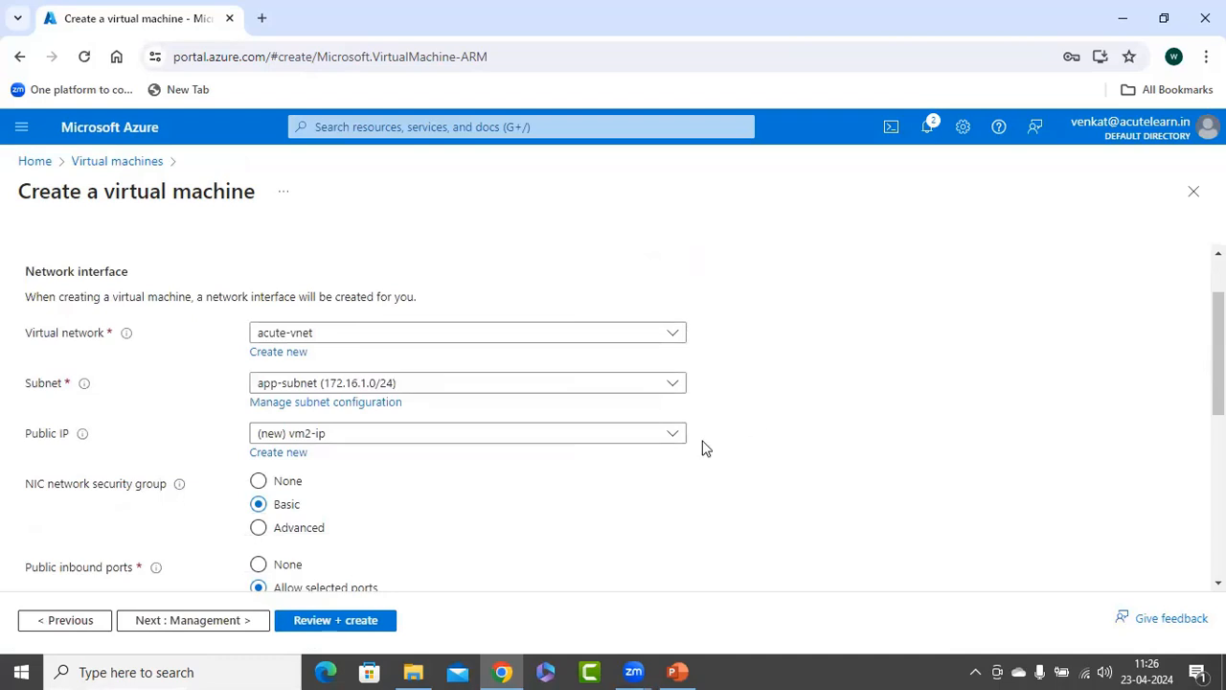
scroll(416, 533, "down", 5)
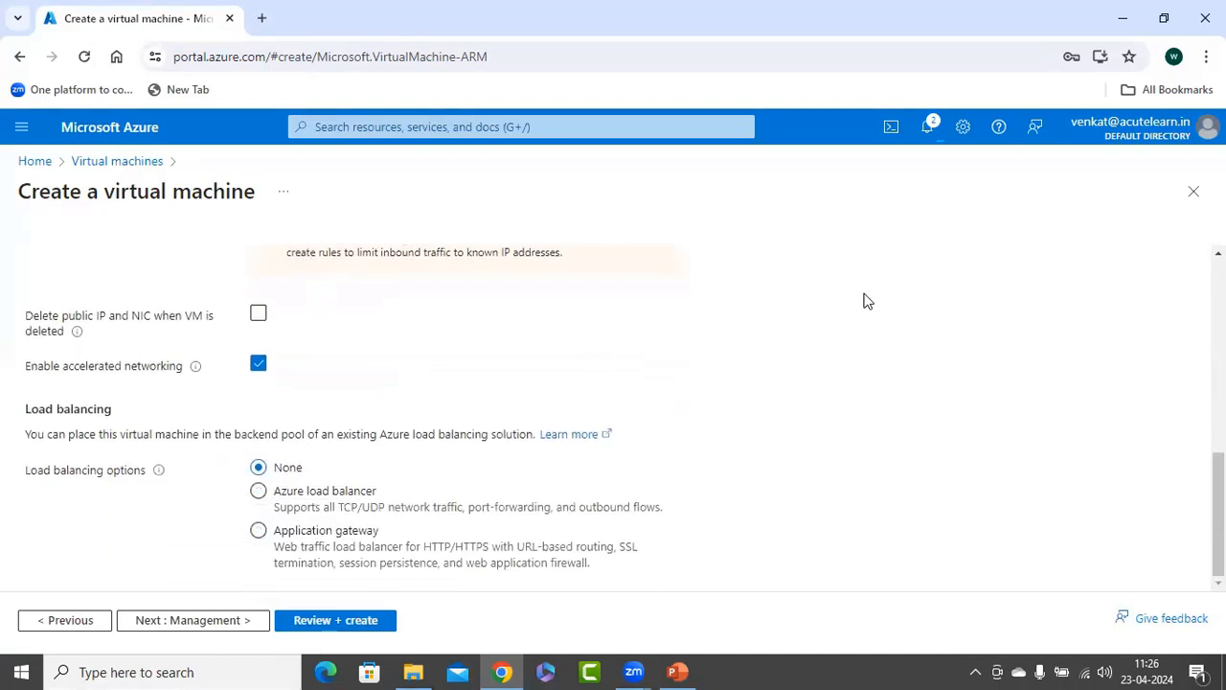
Keep the default management, monitoring and advanced settings for vm2, then review and create the virtual machine.
left_click(223, 624)
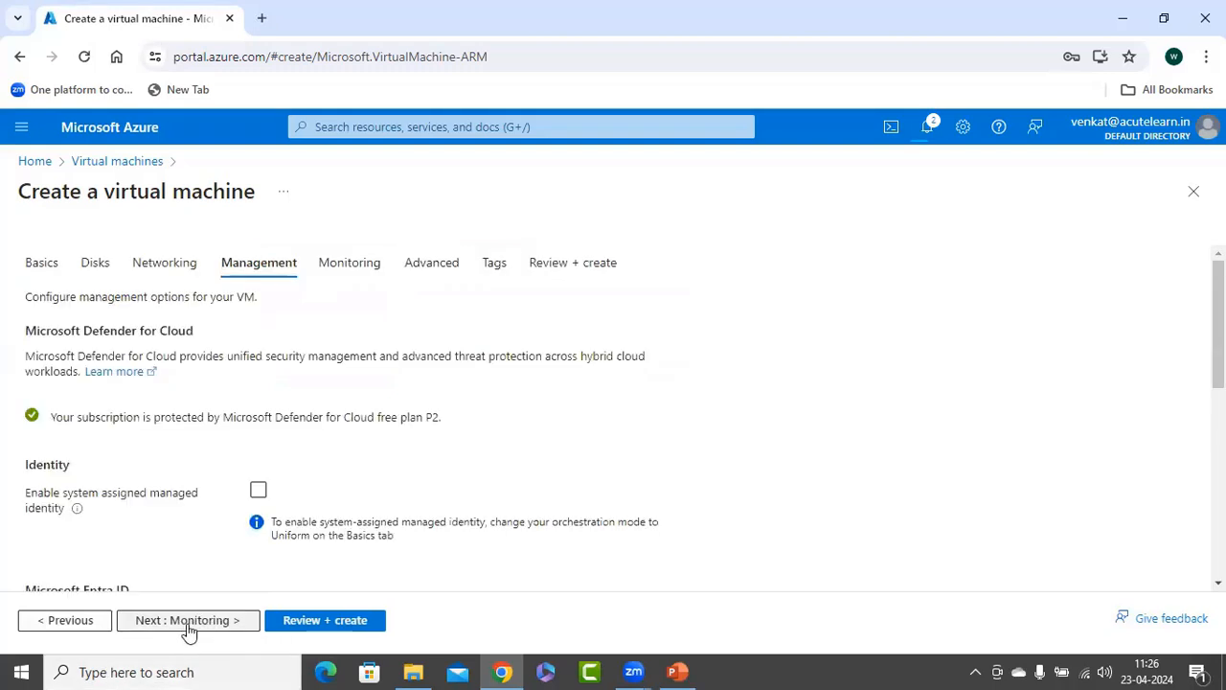
left_click(189, 624)
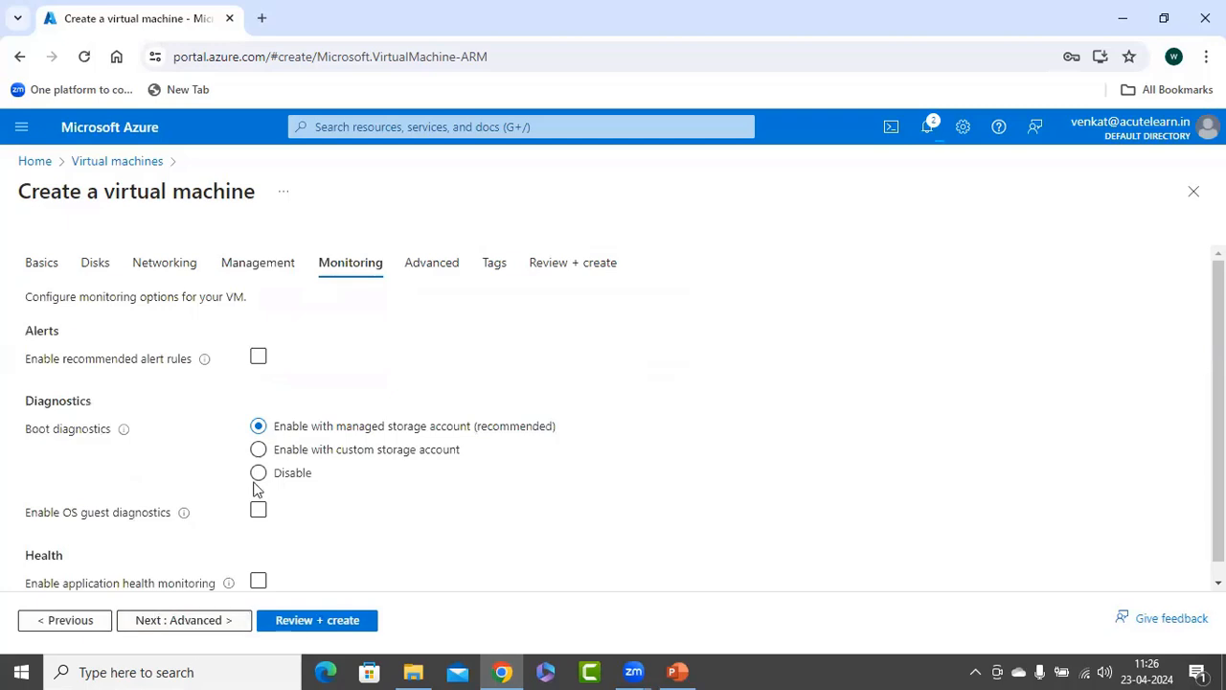
left_click(178, 625)
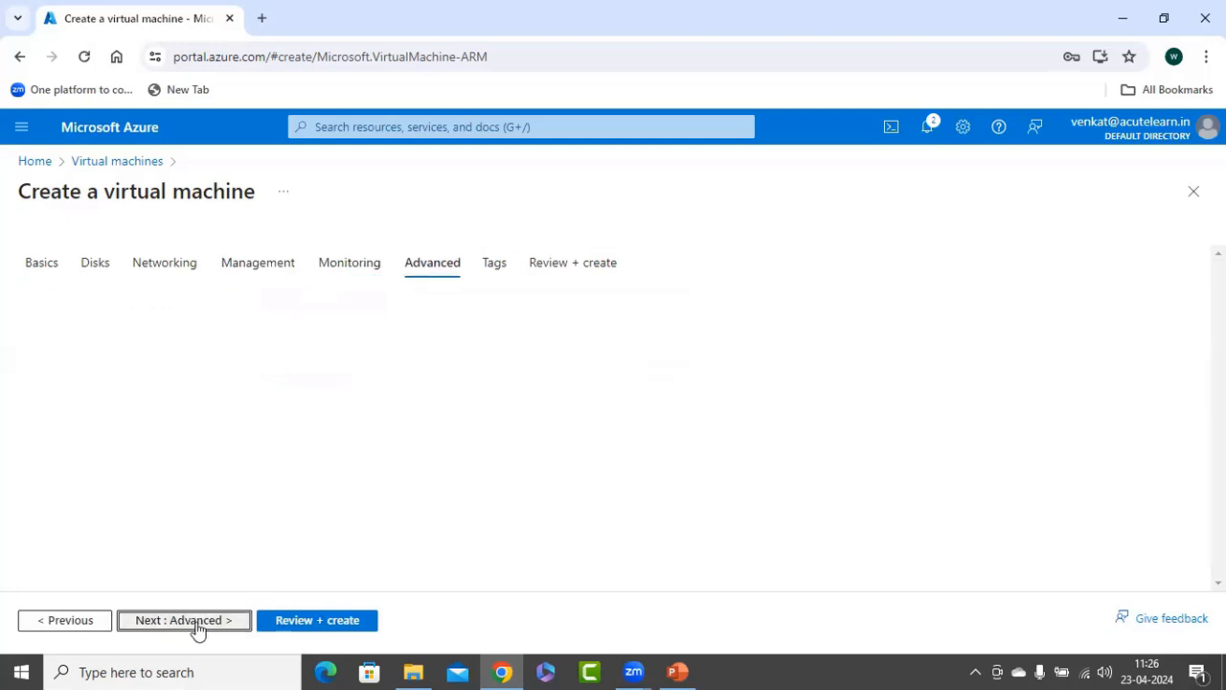
left_click(310, 625)
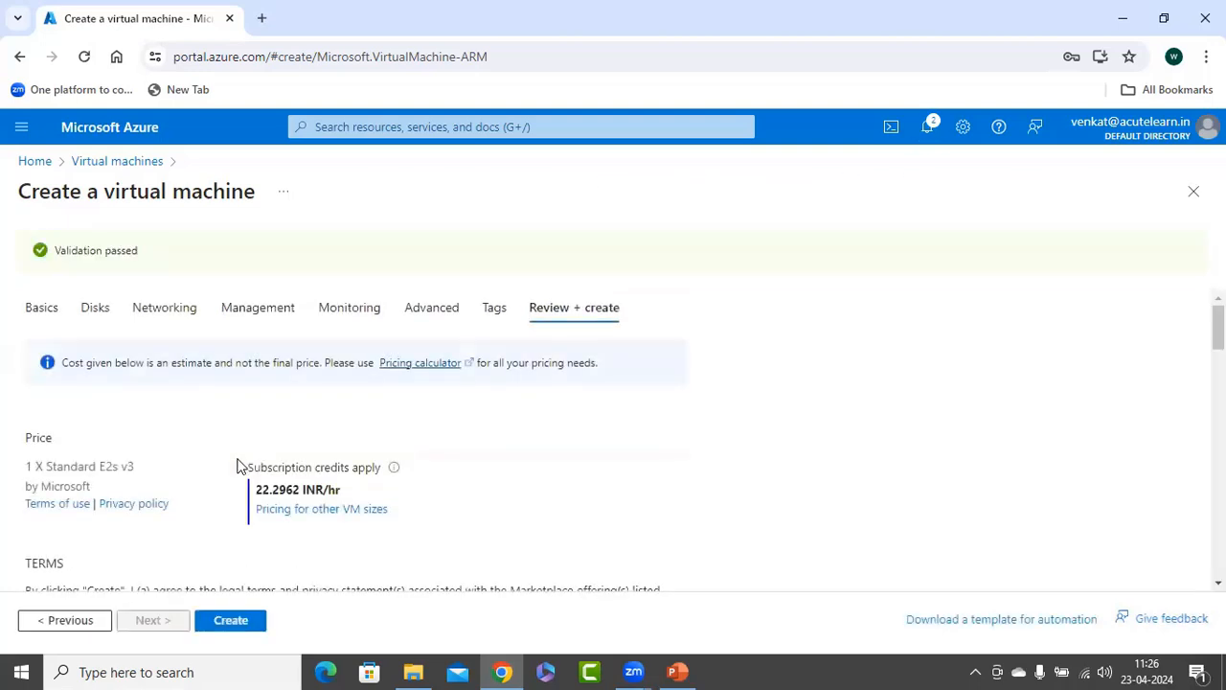
left_click(230, 620)
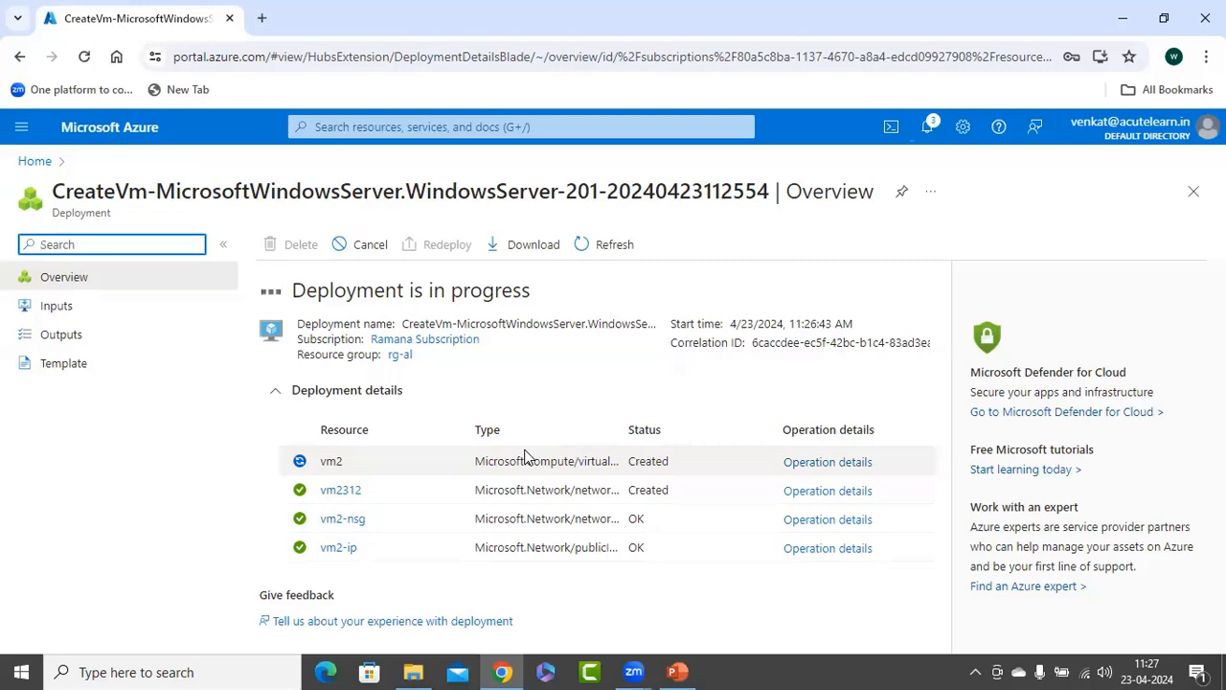
Open the list of virtual machines and copy vm1's public IP address.
left_click(35, 161)
left_click(271, 233)
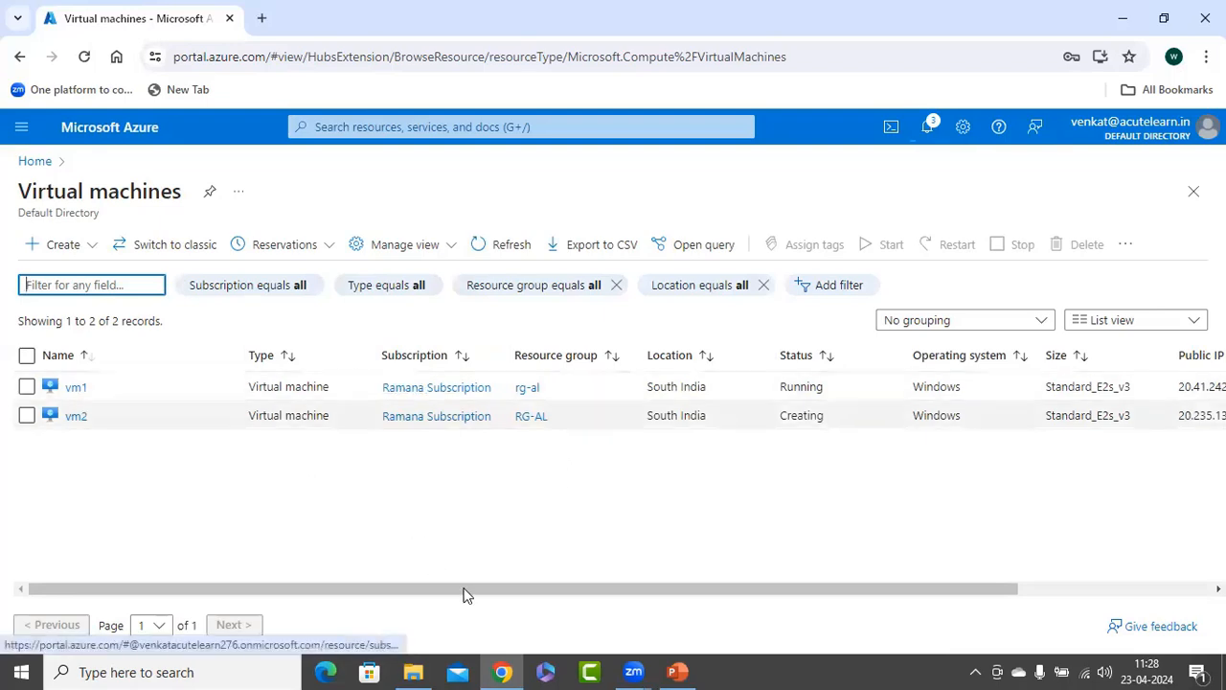
left_click(1029, 587)
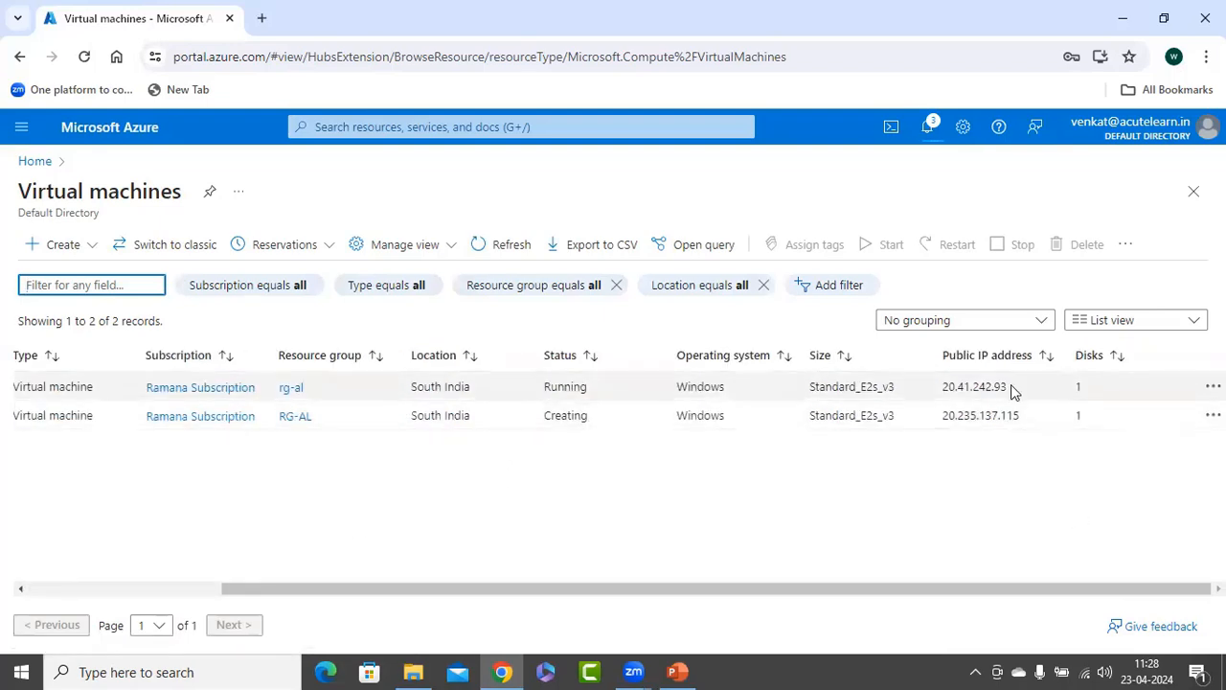
left_click_drag(766, 588, 526, 586)
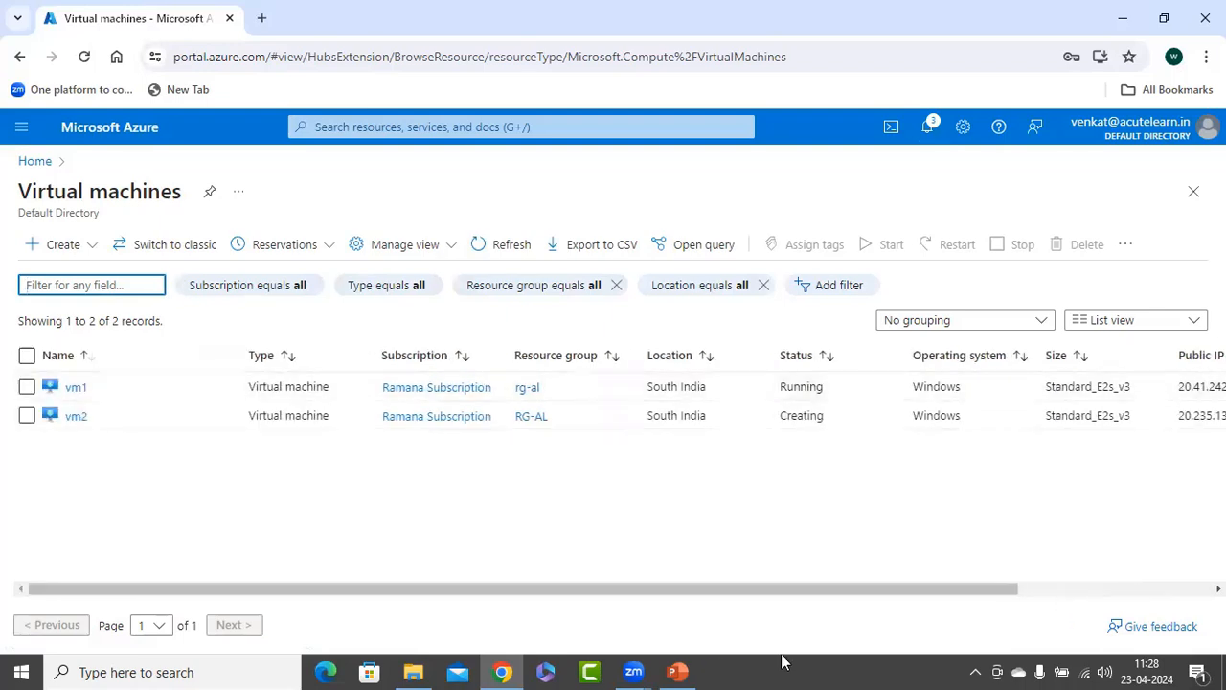
left_click(1030, 587)
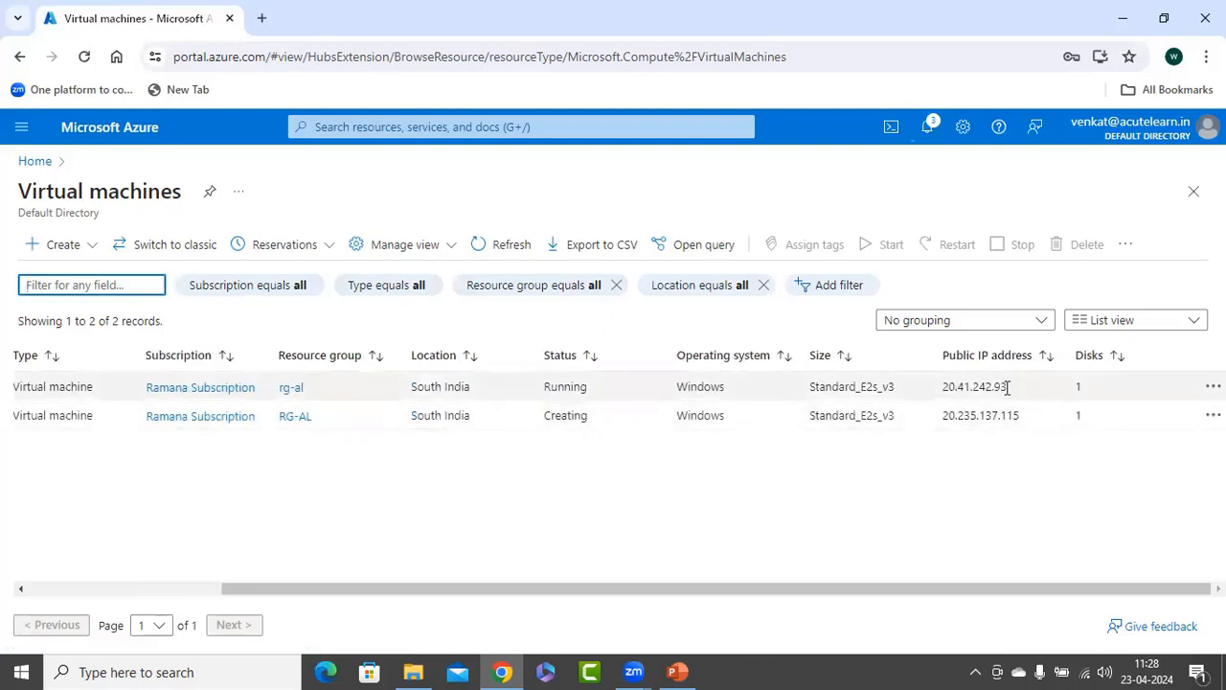
double_click(964, 386)
right_click(958, 387)
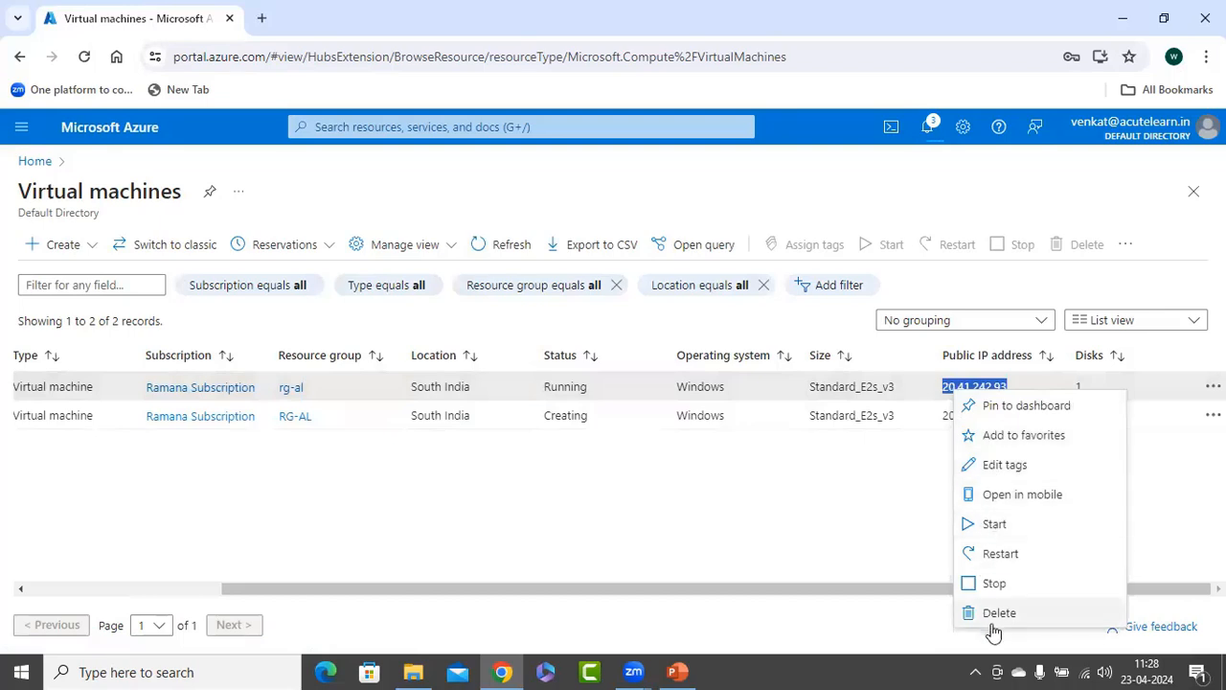
left_click(990, 387)
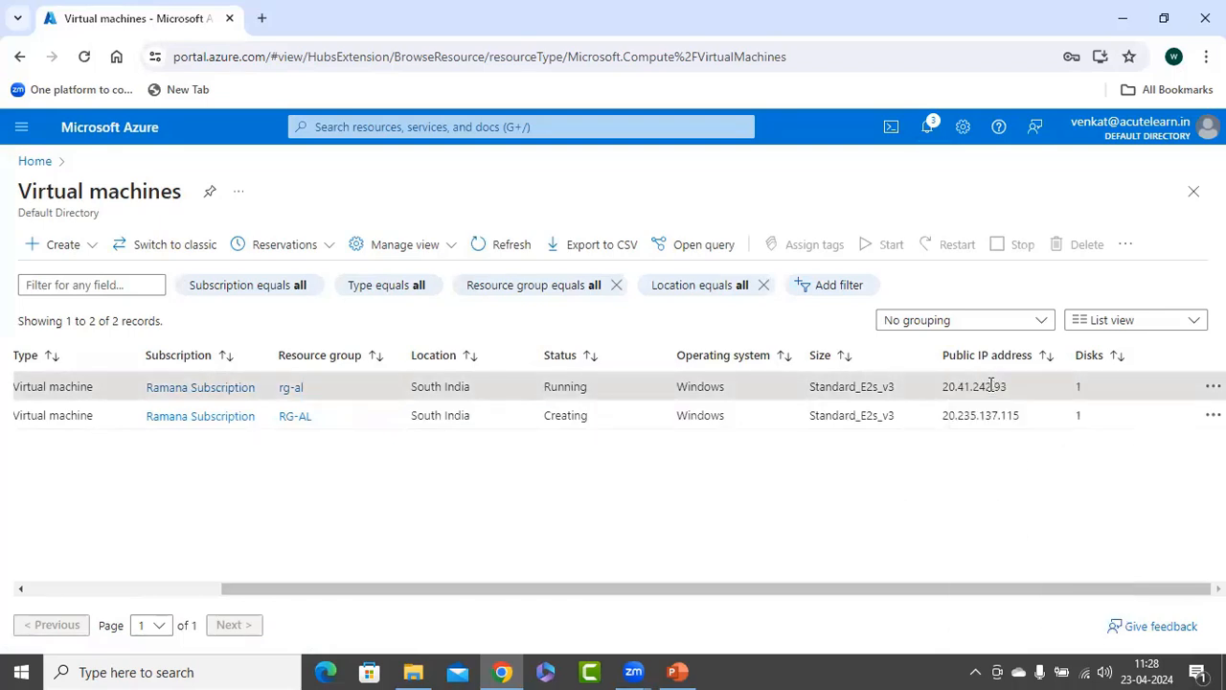
double_click(990, 387)
key("ctrl+c")
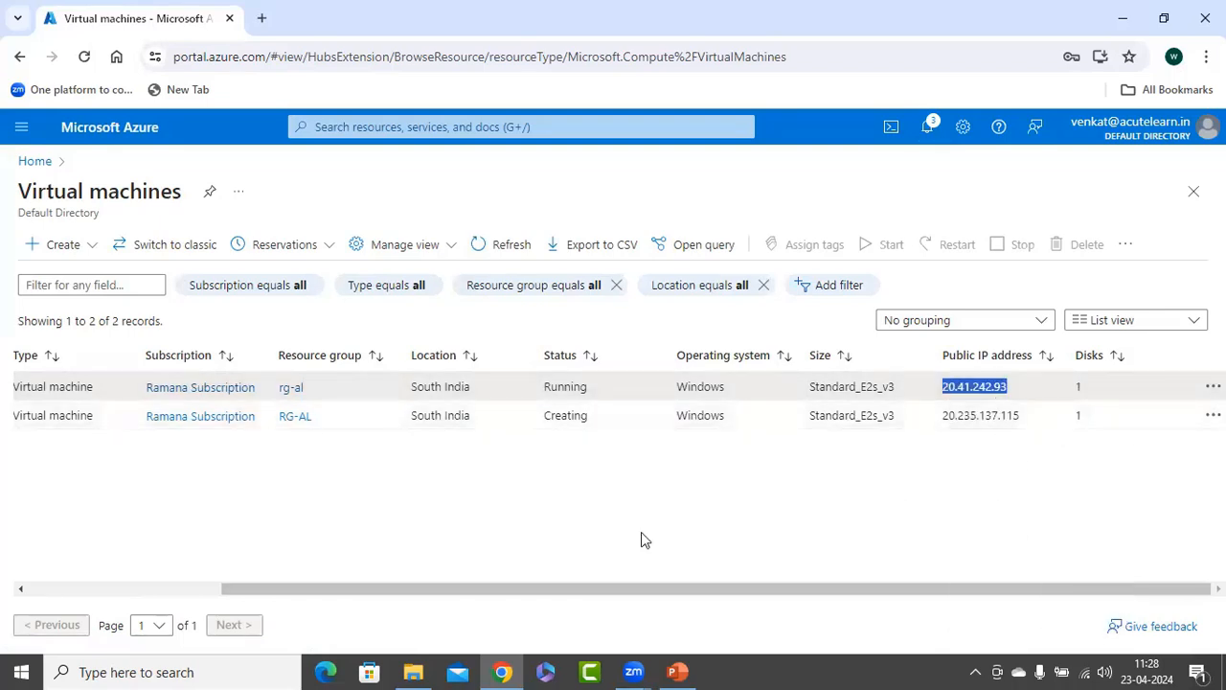
Launch Remote Desktop Connection with mstsc and connect to vm1's public IP address, 20.41.242.93.
right_click(20, 672)
left_click(38, 660)
left_click(136, 620)
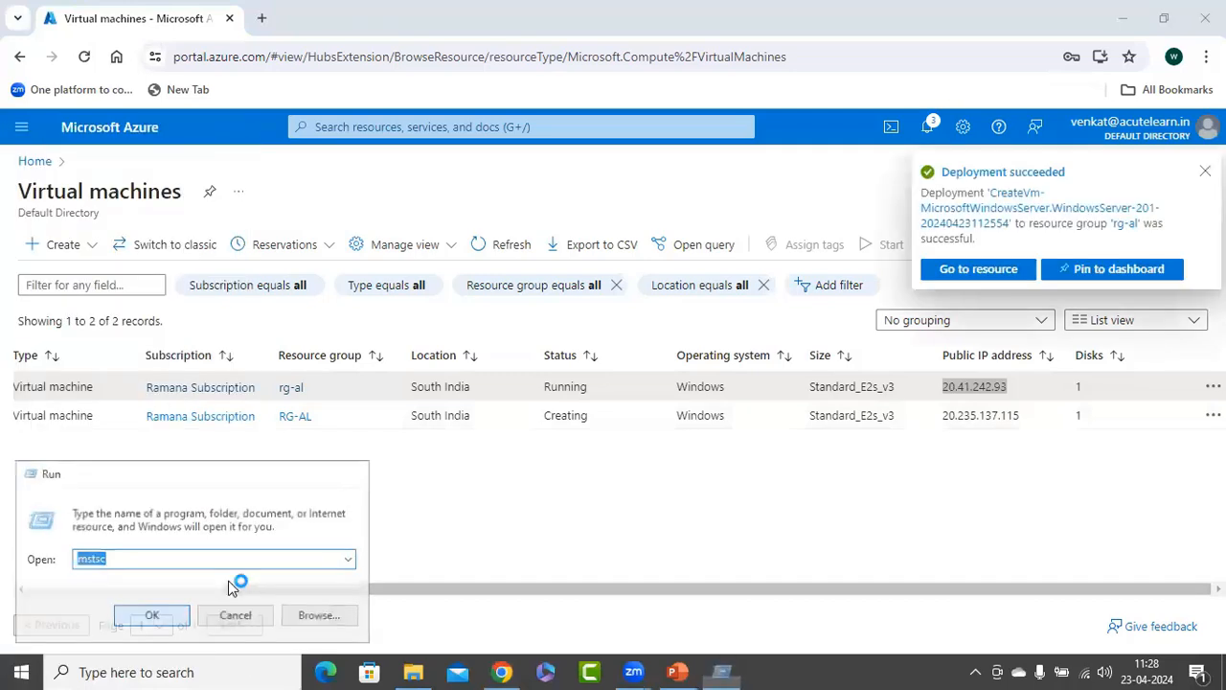
key("ctrl+v")
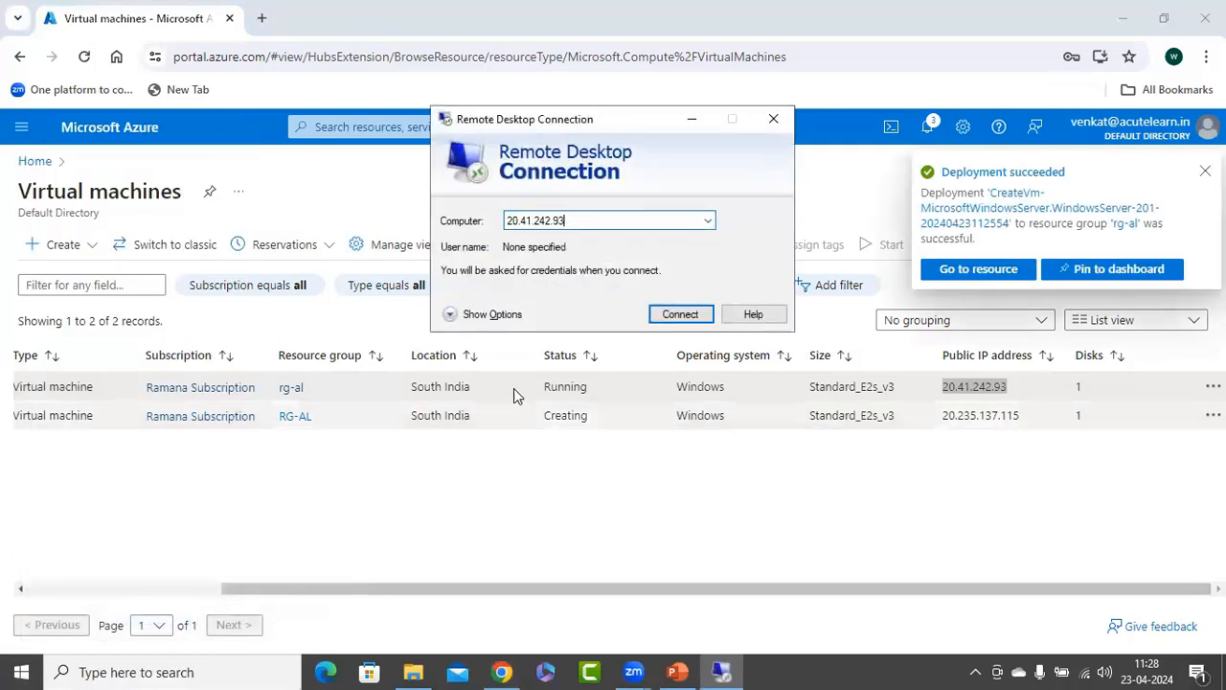
left_click(682, 313)
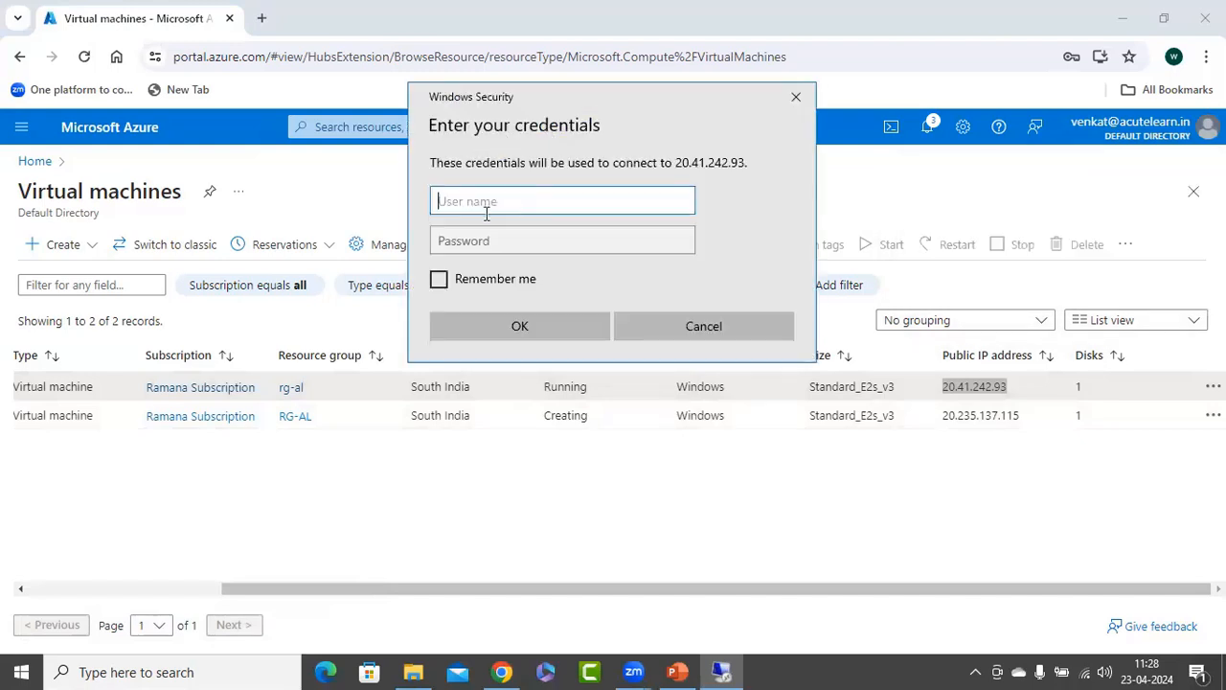
Sign in to vm1 as azureuser with the account password and accept its certificate without being asked again for this computer.
type("azureuser")
key("Tab")
type("••••")
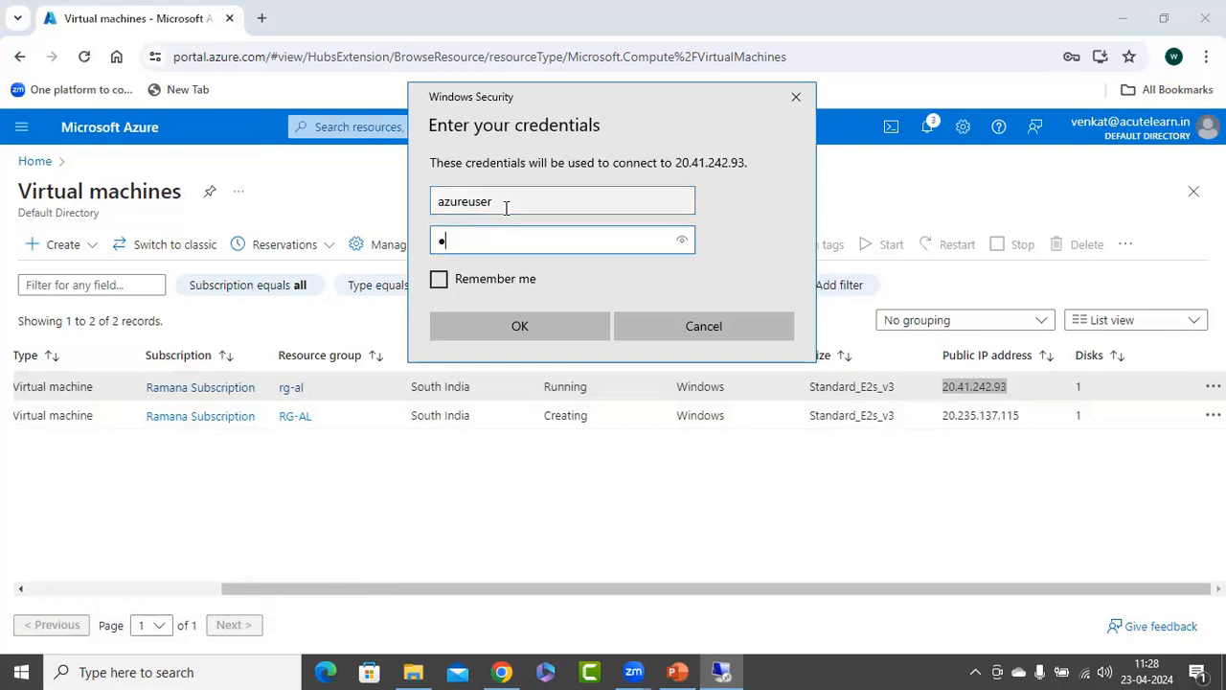
type("••••••••")
key("Return")
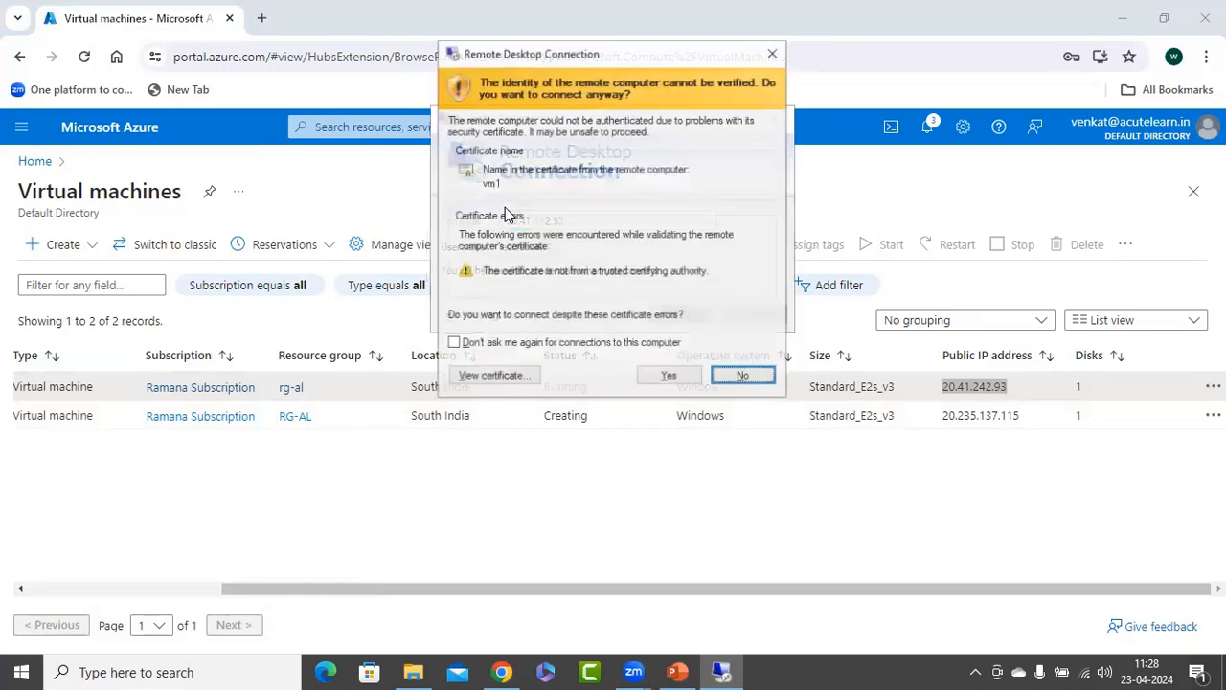
left_click(522, 347)
left_click(673, 377)
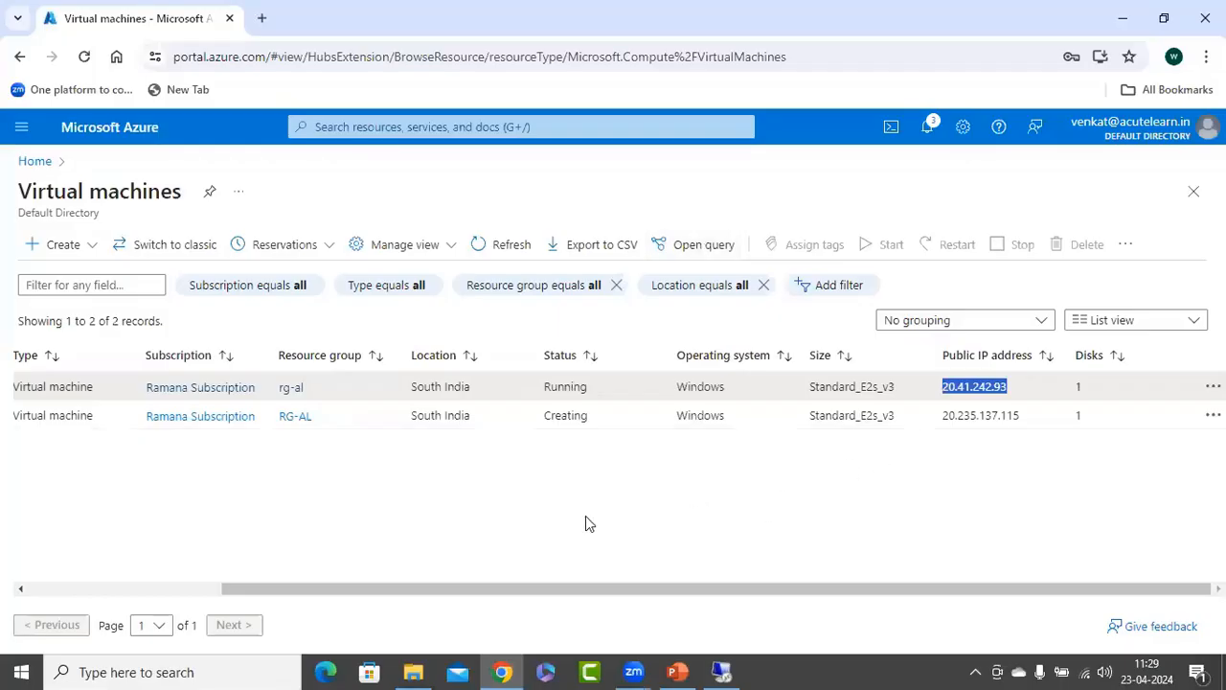
Return to the Azure portal and open vm1's network settings.
left_click(550, 527)
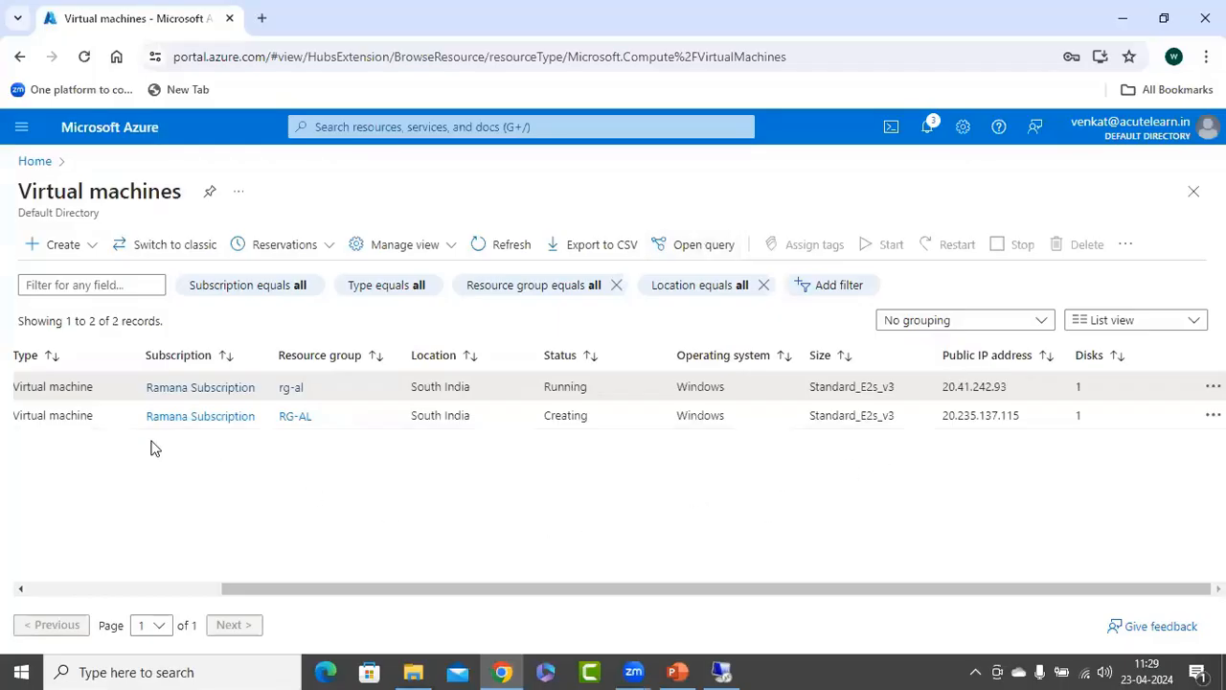
left_click(160, 589)
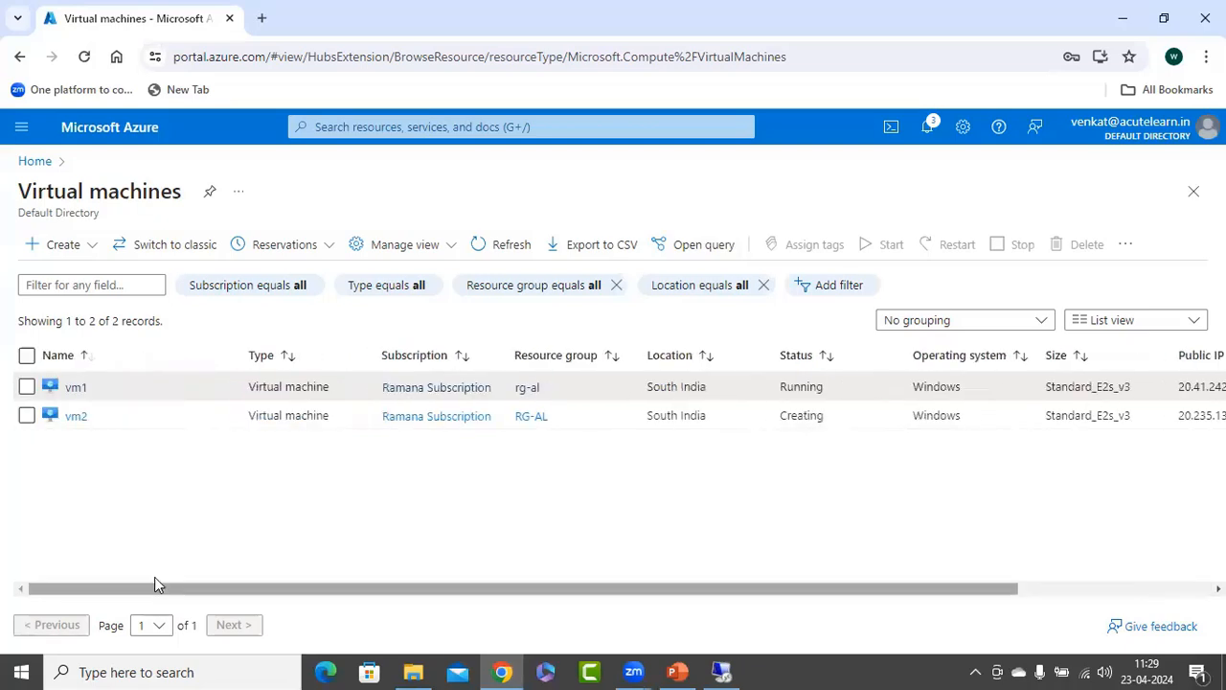
left_click(75, 389)
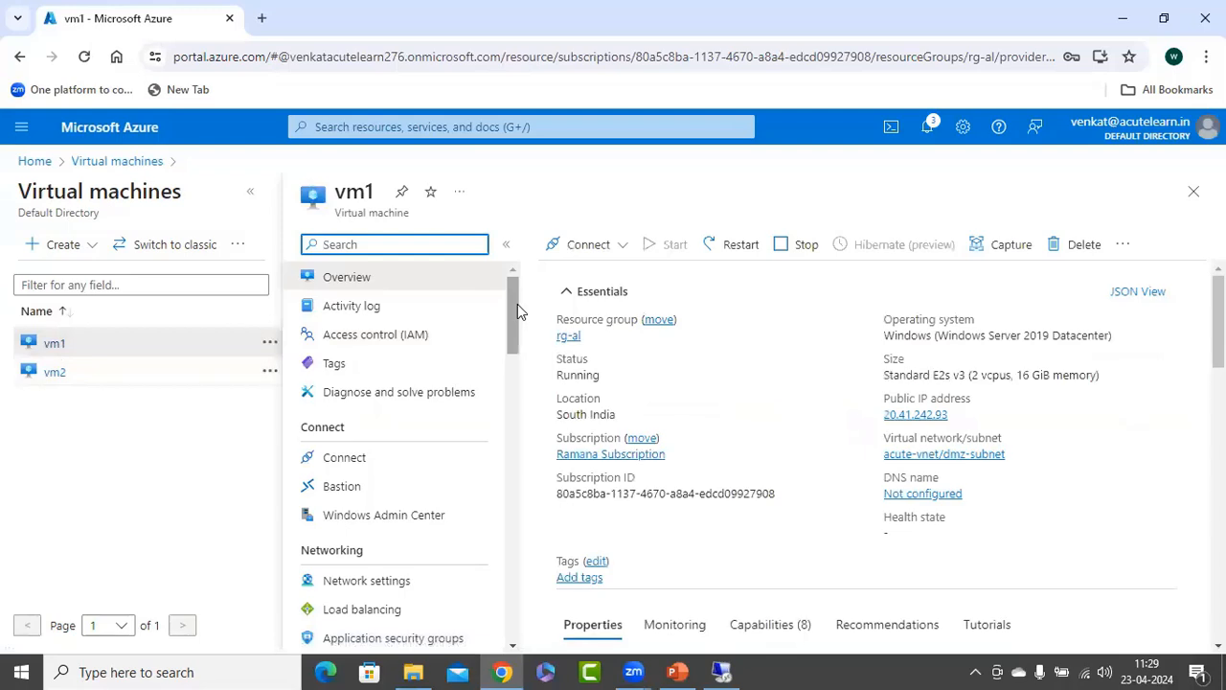
left_click_drag(518, 304, 516, 347)
left_click(364, 331)
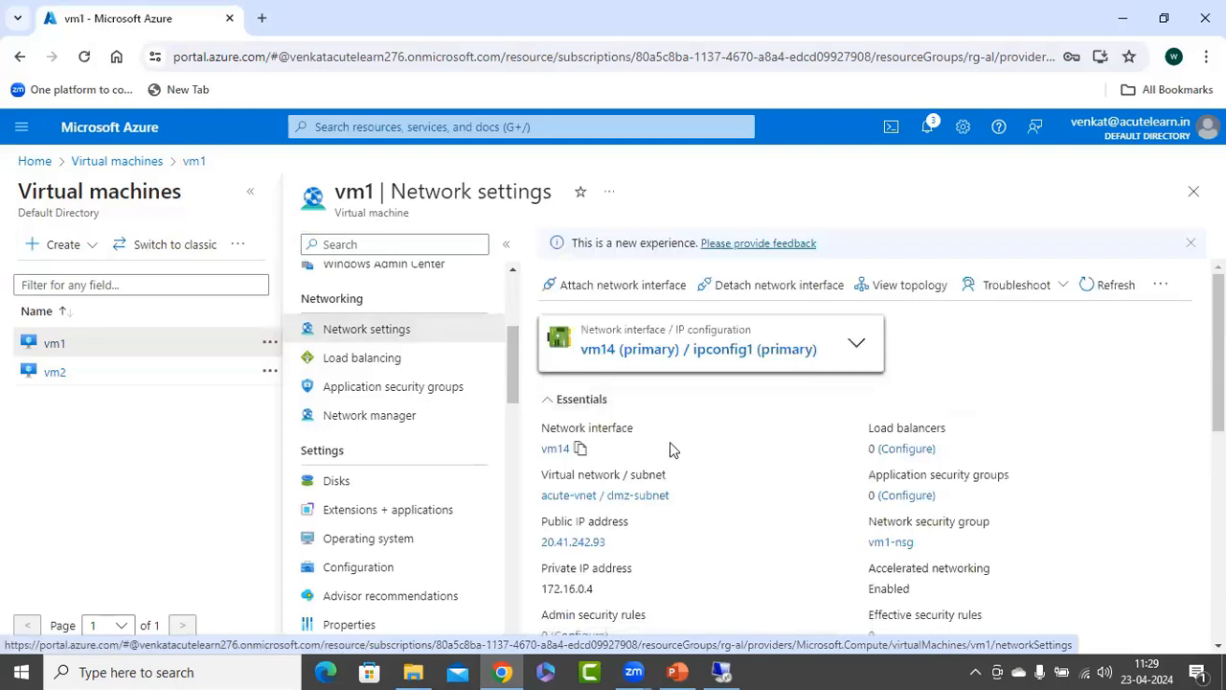
Disassociate the public IP address from ipconfig1 on vm1's network interface, save, and return to the virtual machines list.
left_click(641, 353)
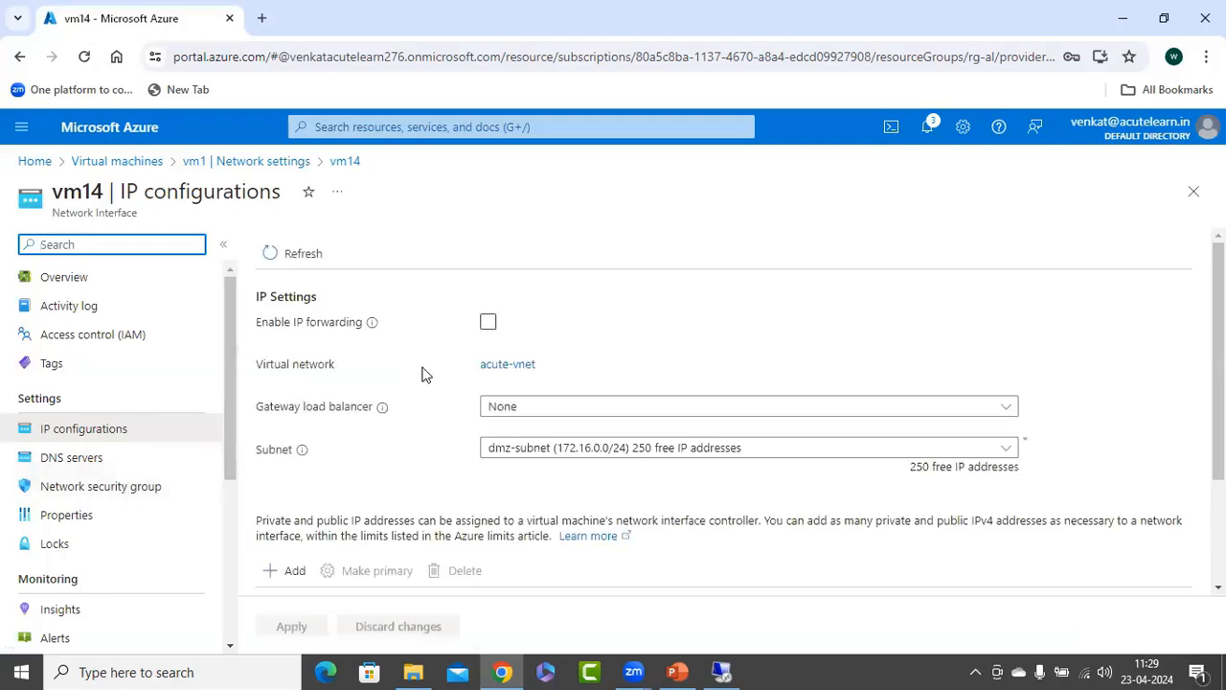
scroll(425, 374, "down", 2)
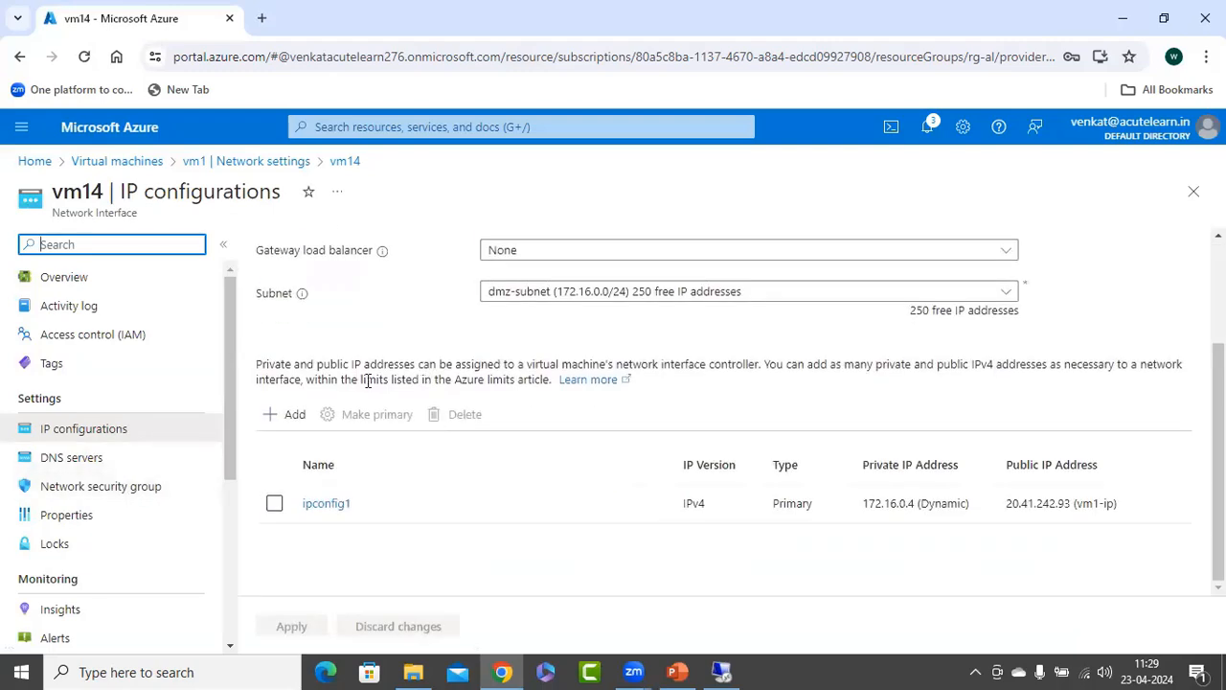
left_click(333, 507)
scroll(869, 402, "down", 2)
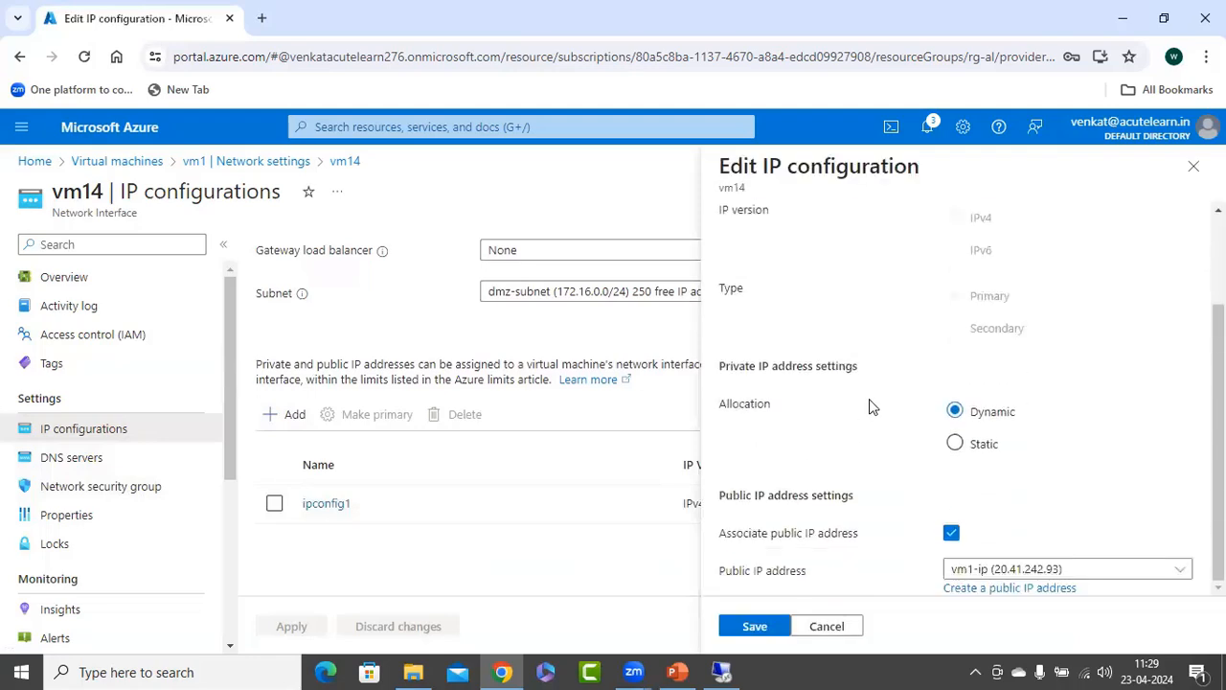
left_click(951, 532)
left_click(756, 627)
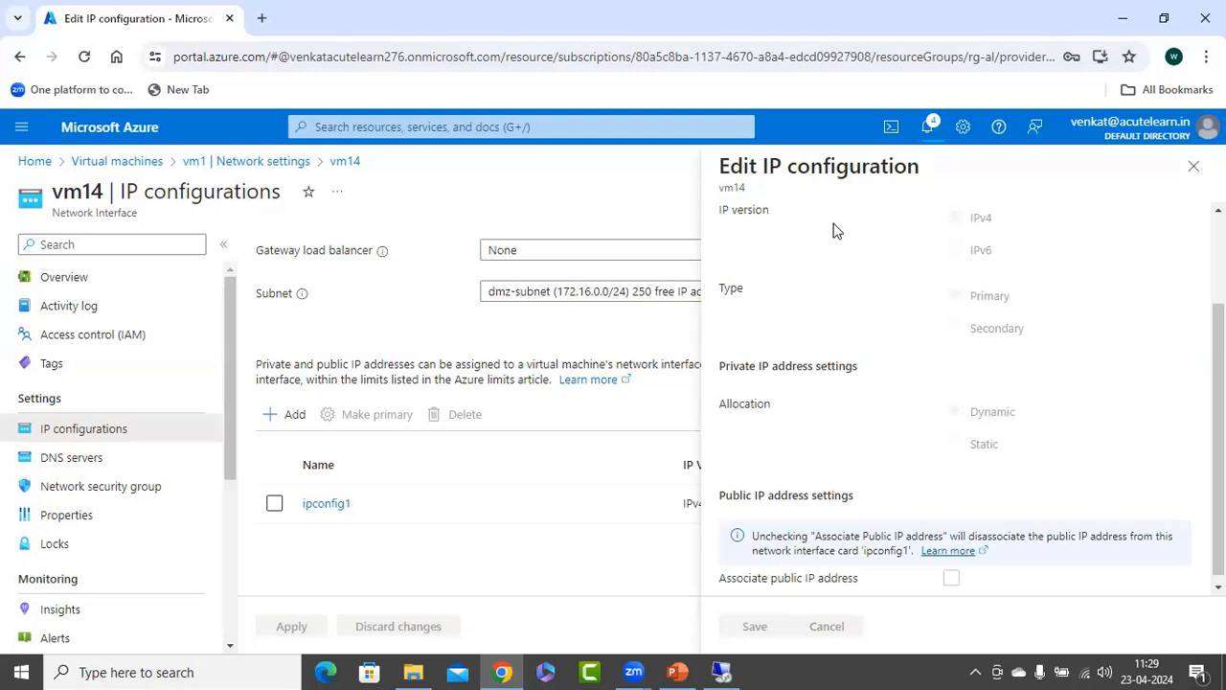
left_click(1203, 171)
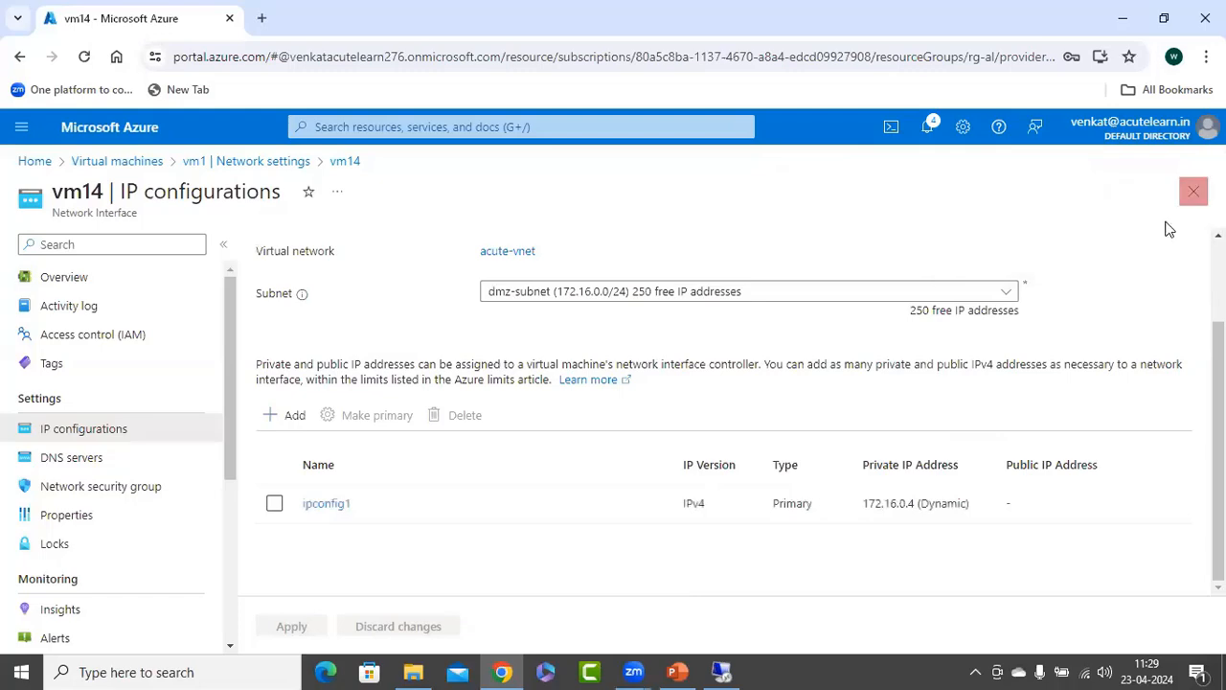
left_click(1194, 191)
left_click(1194, 192)
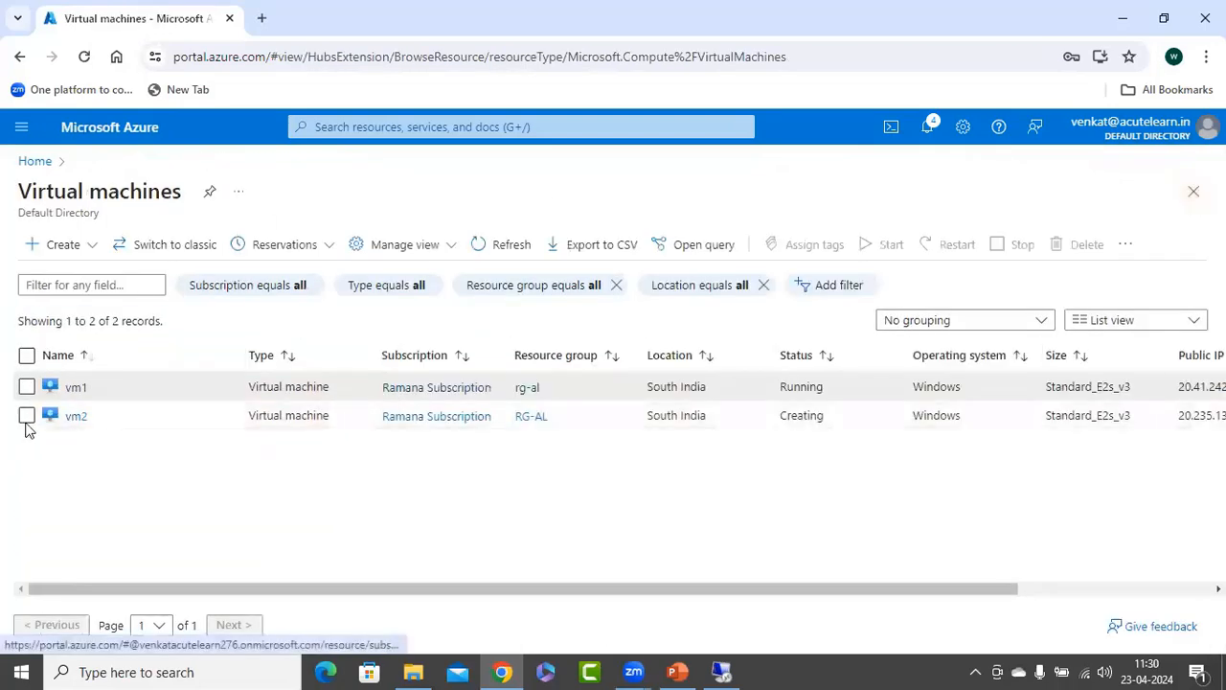
Open the network settings of vm2.
left_click(77, 387)
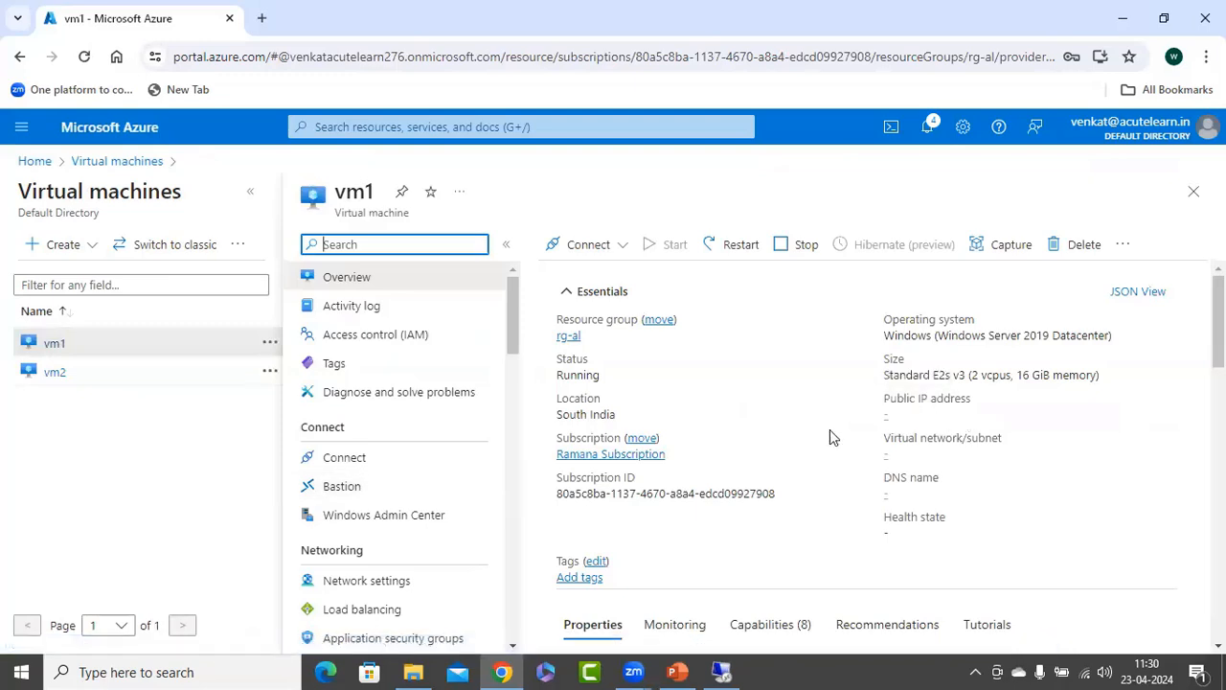
left_click(50, 373)
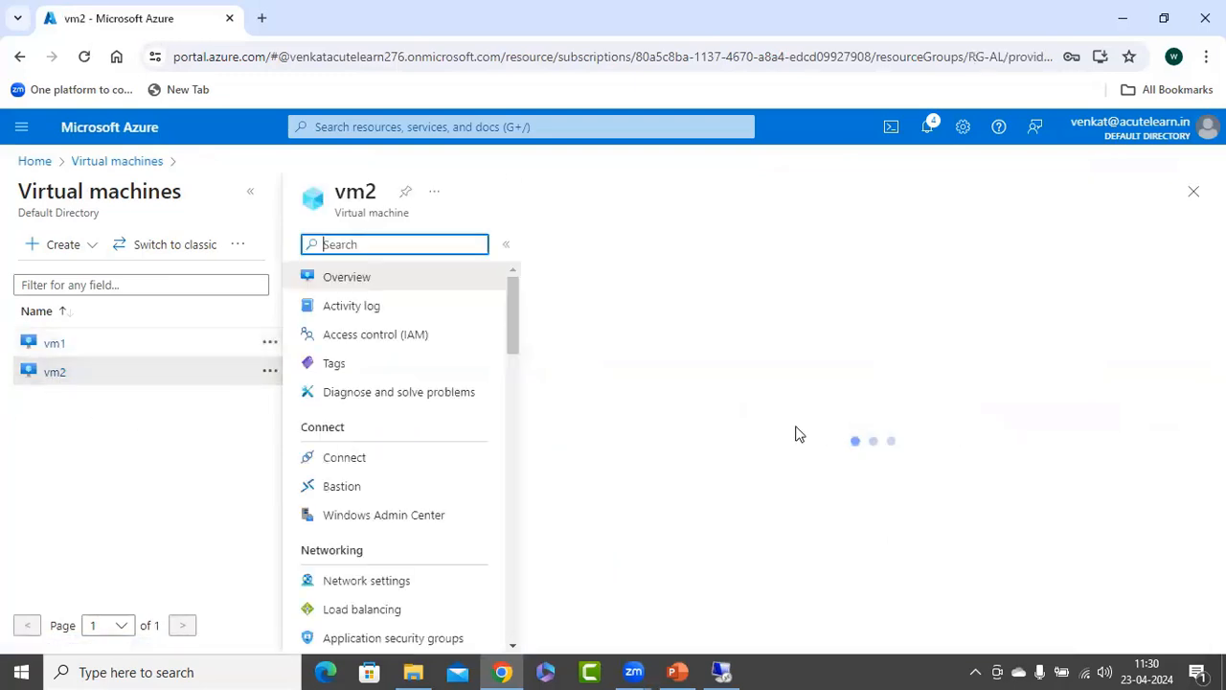
left_click(357, 581)
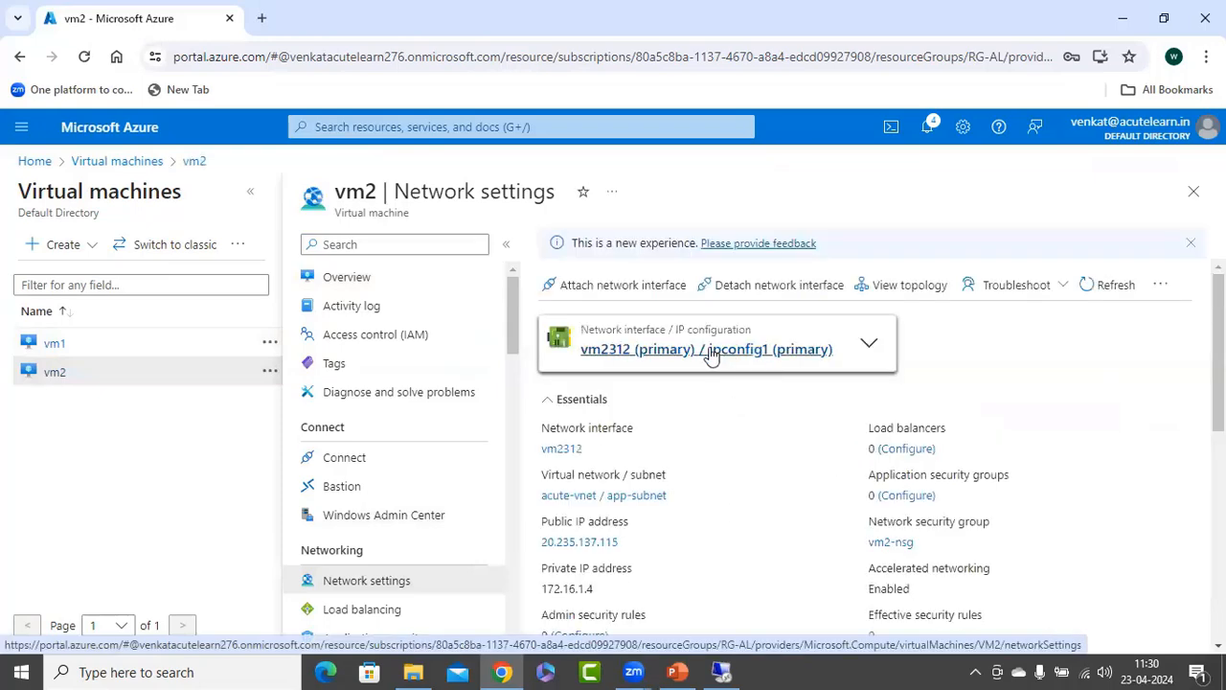
Disassociate the public IP address from ipconfig1 on vm2's network interface, save, and return to the virtual machines list.
left_click(710, 352)
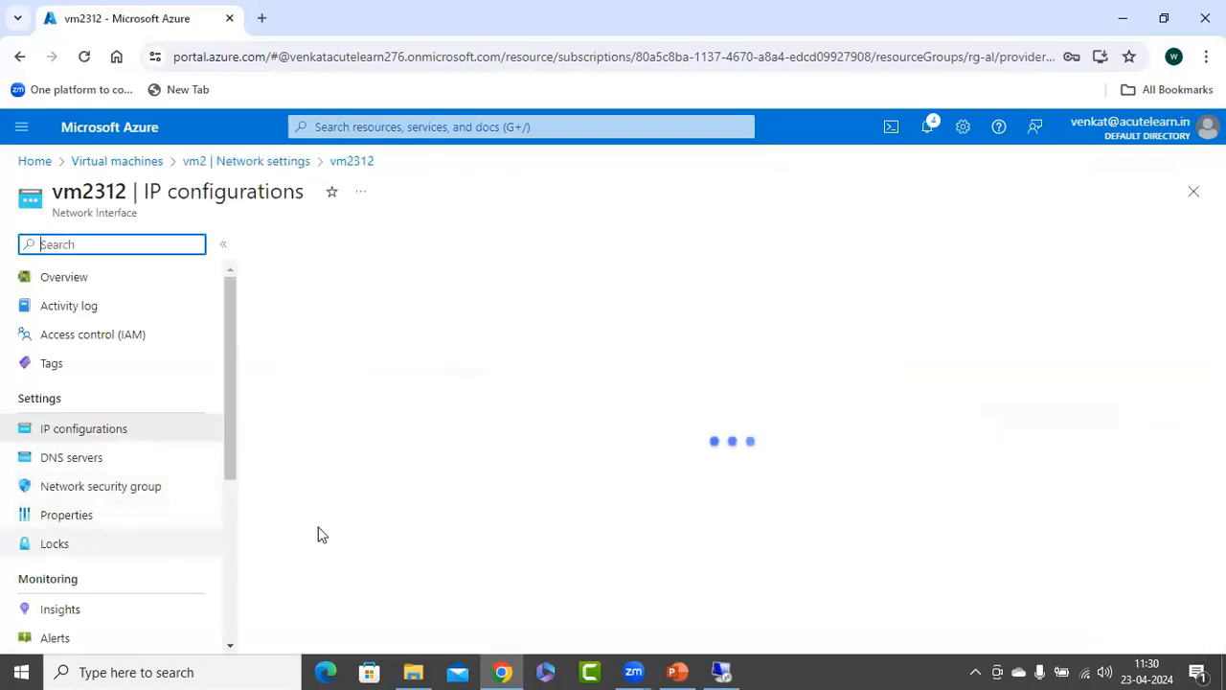
scroll(351, 460, "down", 3)
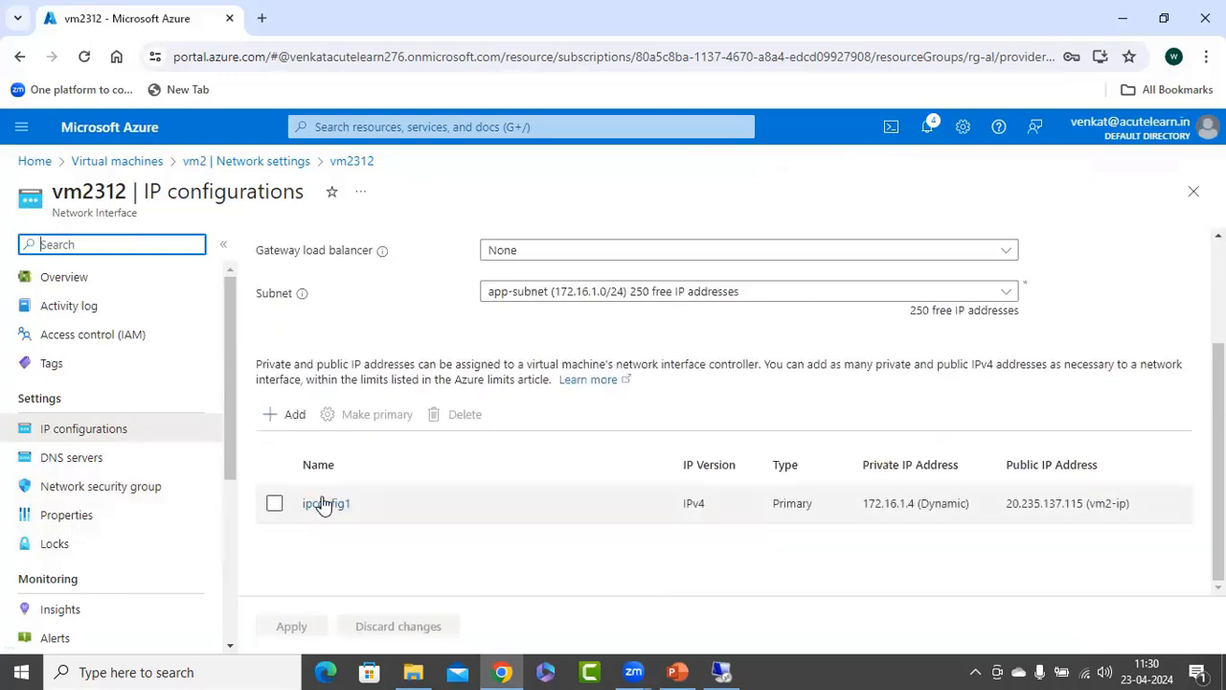
left_click(324, 505)
scroll(915, 541, "down", 2)
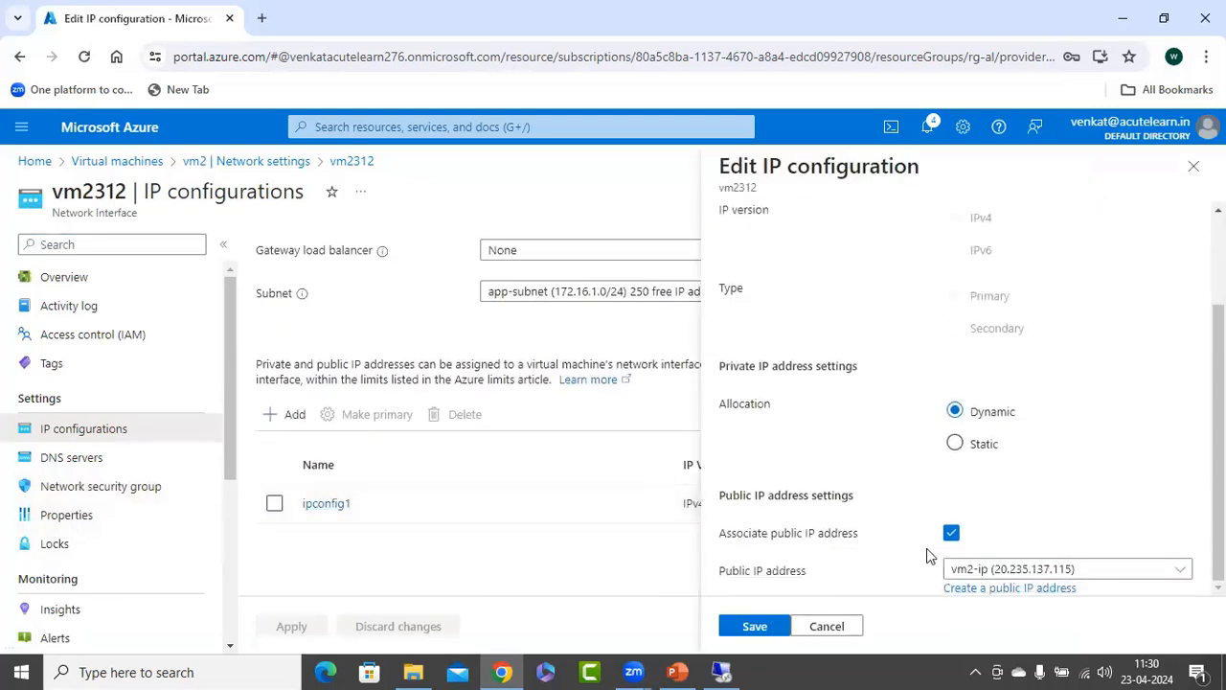
left_click(951, 533)
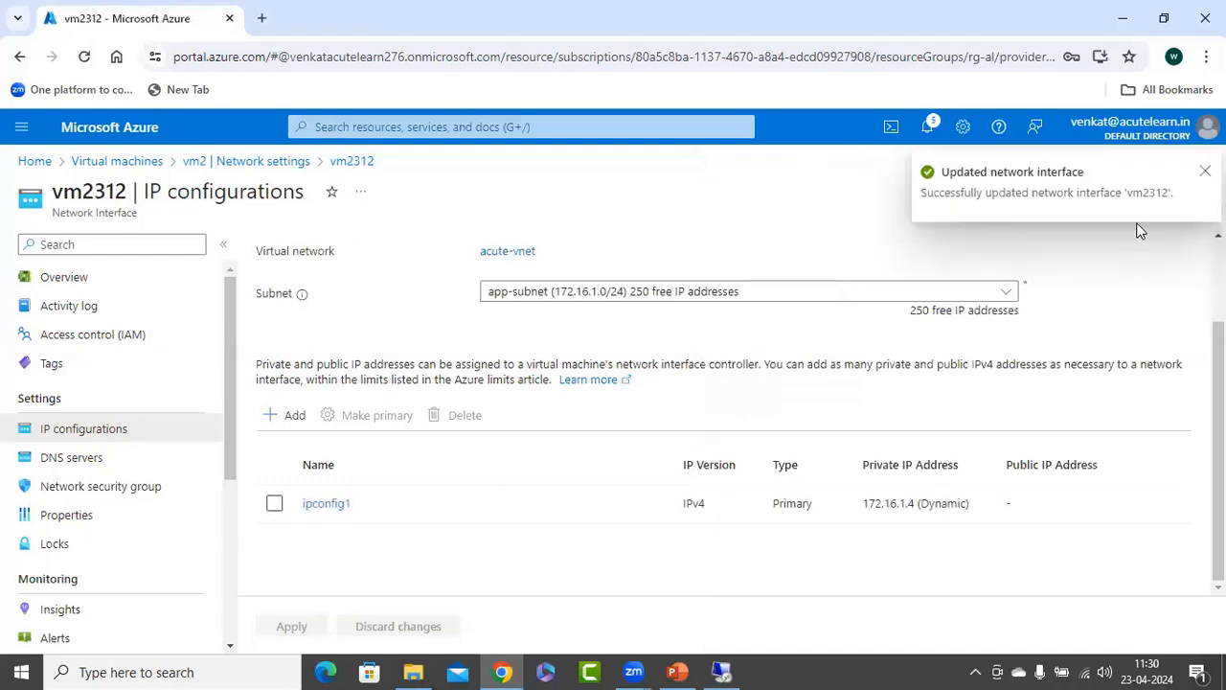
left_click(1193, 193)
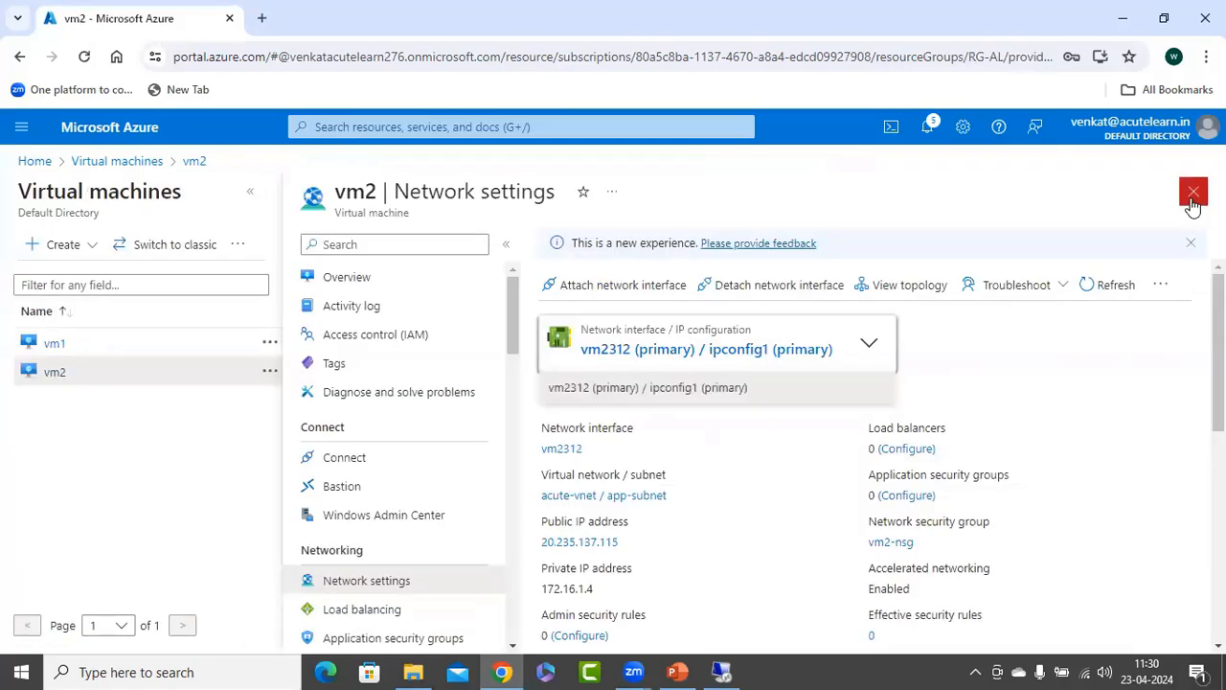
left_click(1193, 192)
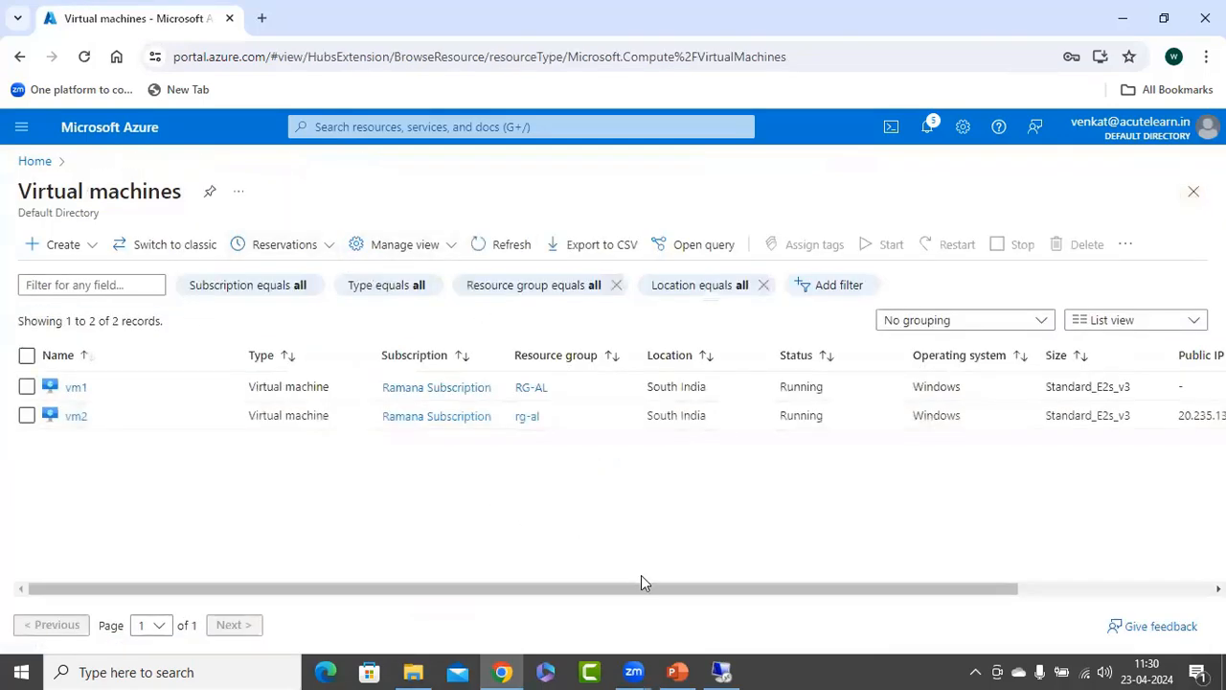
Refresh the virtual machines list and check the public IP addresses of vm1 and vm2.
left_click_drag(641, 583, 159, 580)
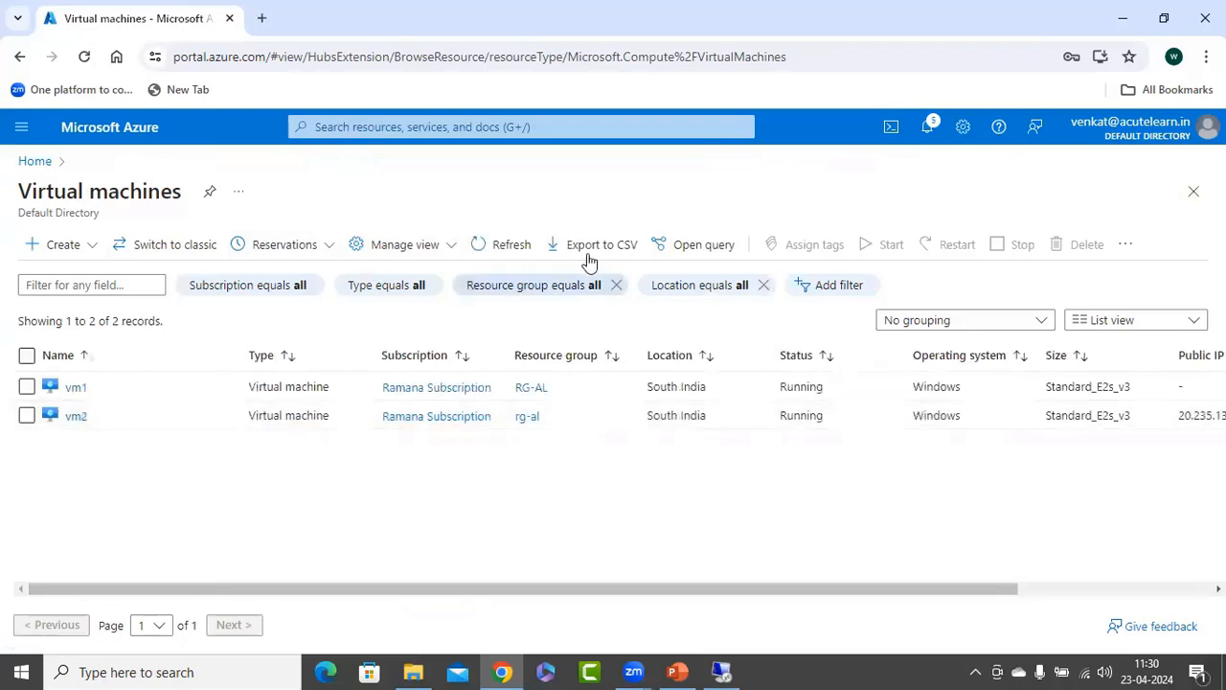
left_click(491, 248)
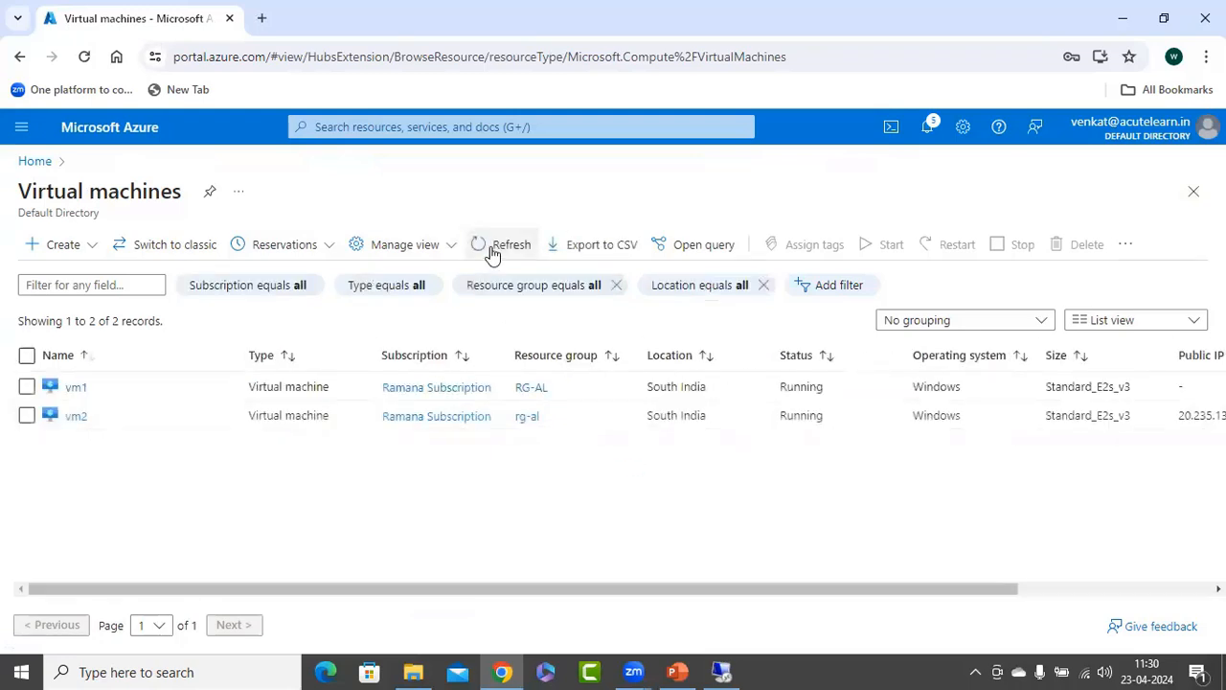
left_click(492, 250)
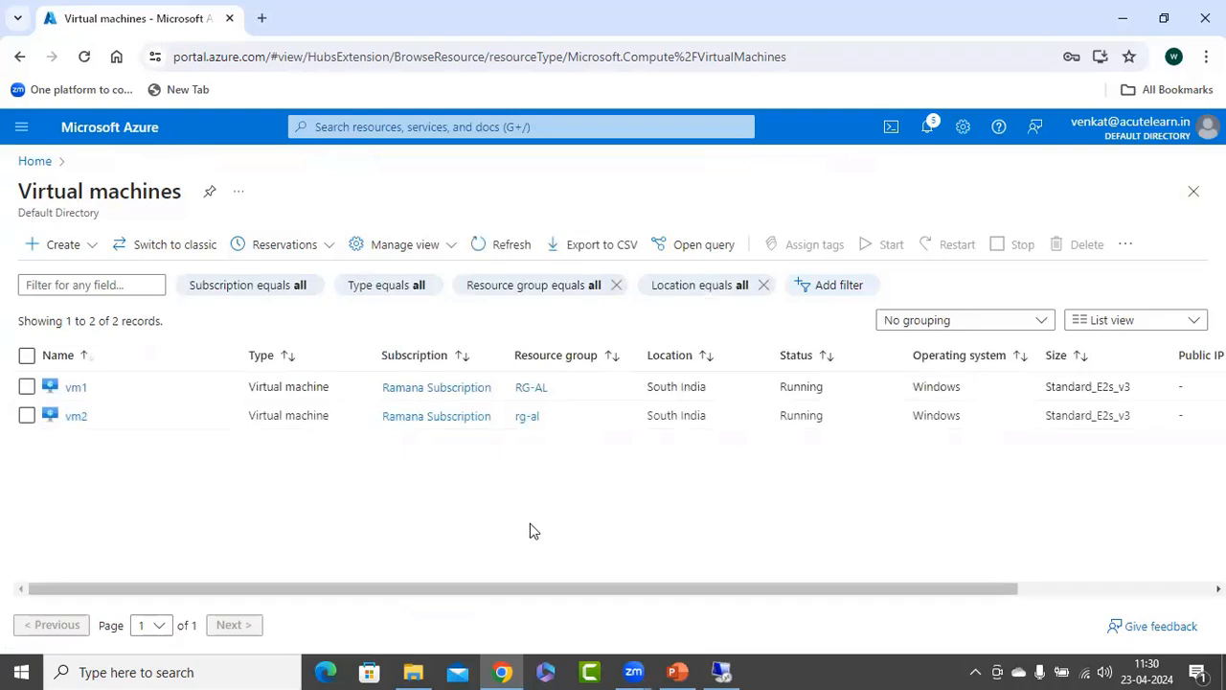
left_click_drag(402, 591, 327, 592)
left_click_drag(265, 591, 214, 578)
Open the firewall settings of the acute-vnet virtual network.
left_click(432, 126)
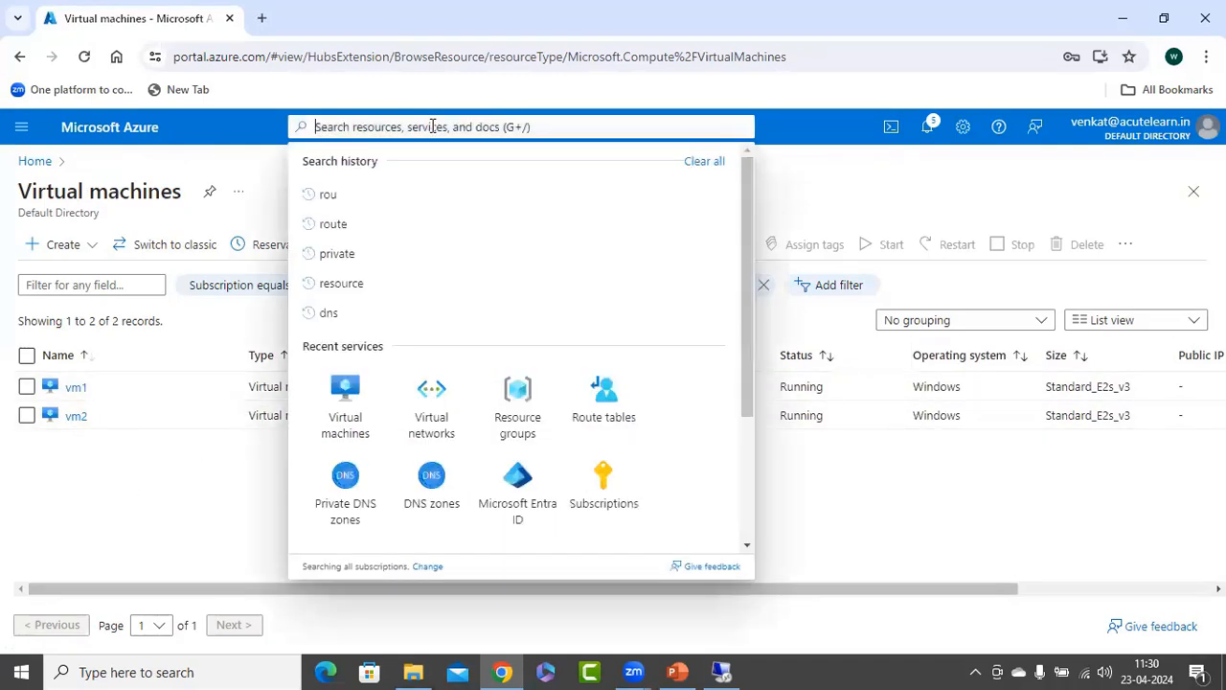
left_click(430, 398)
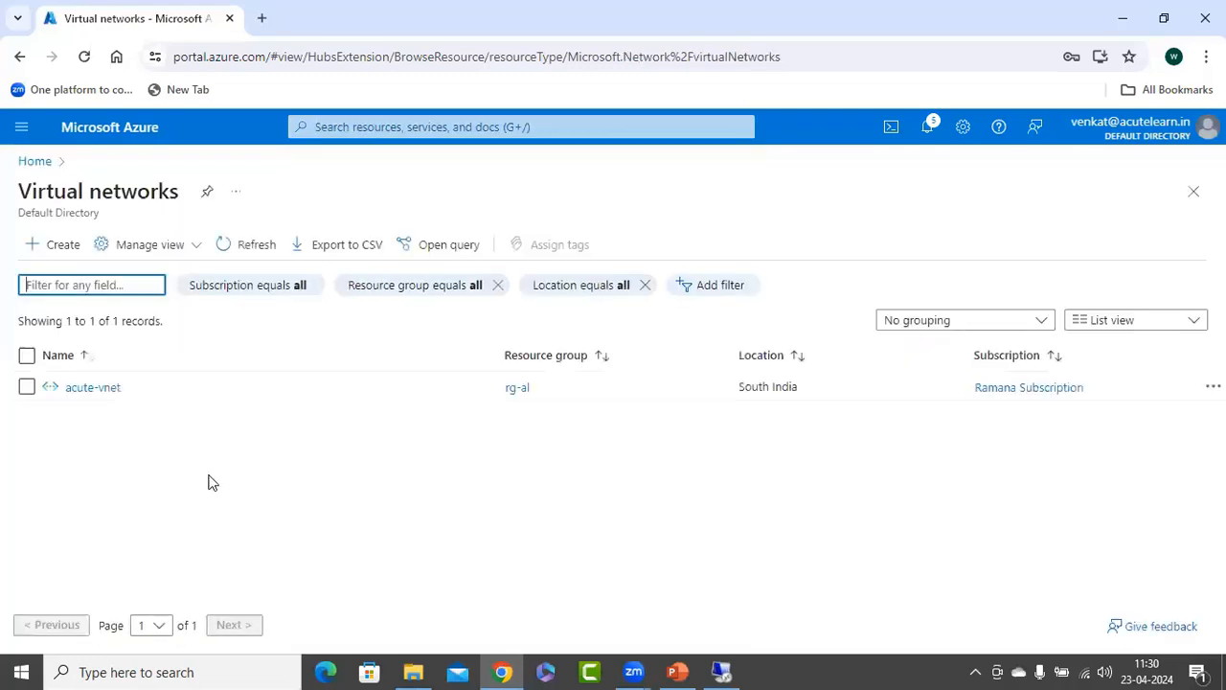
left_click(94, 388)
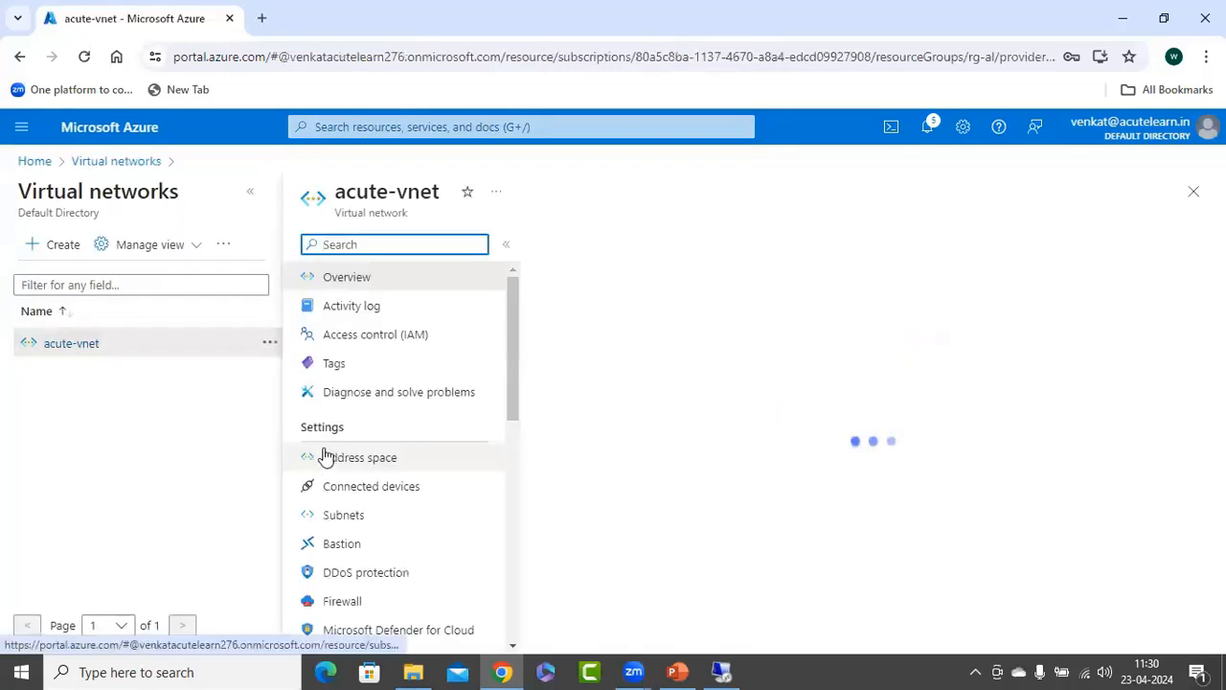
scroll(419, 520, "down", 2)
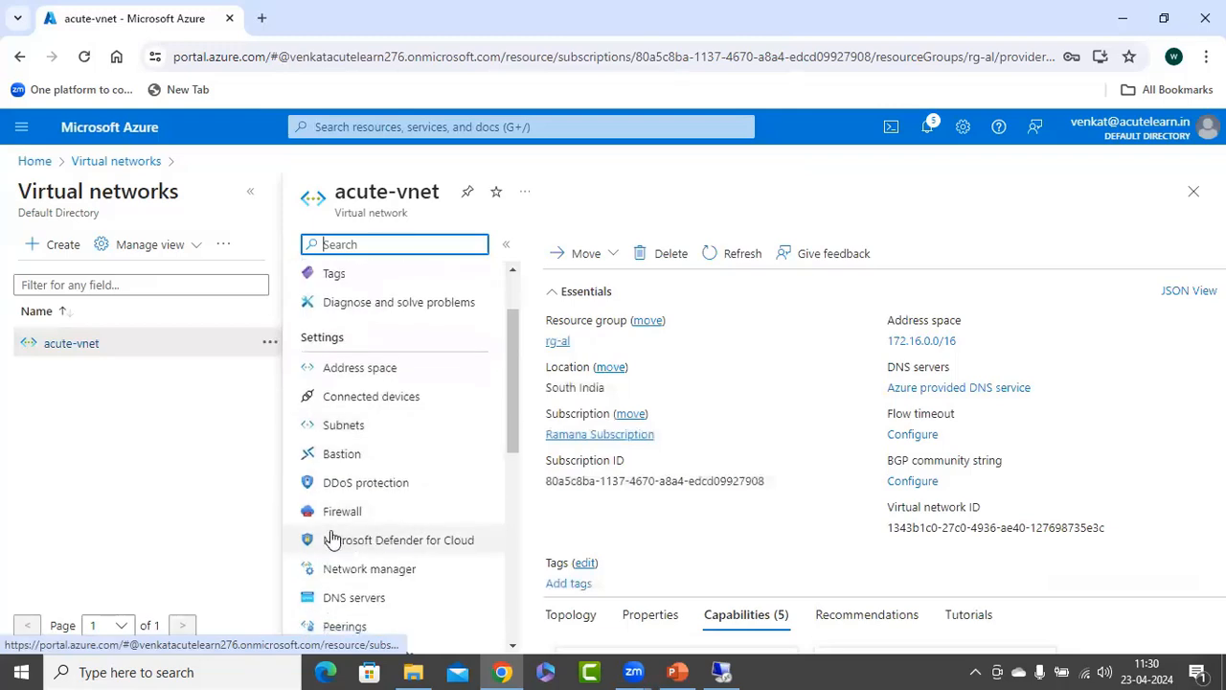
left_click(352, 518)
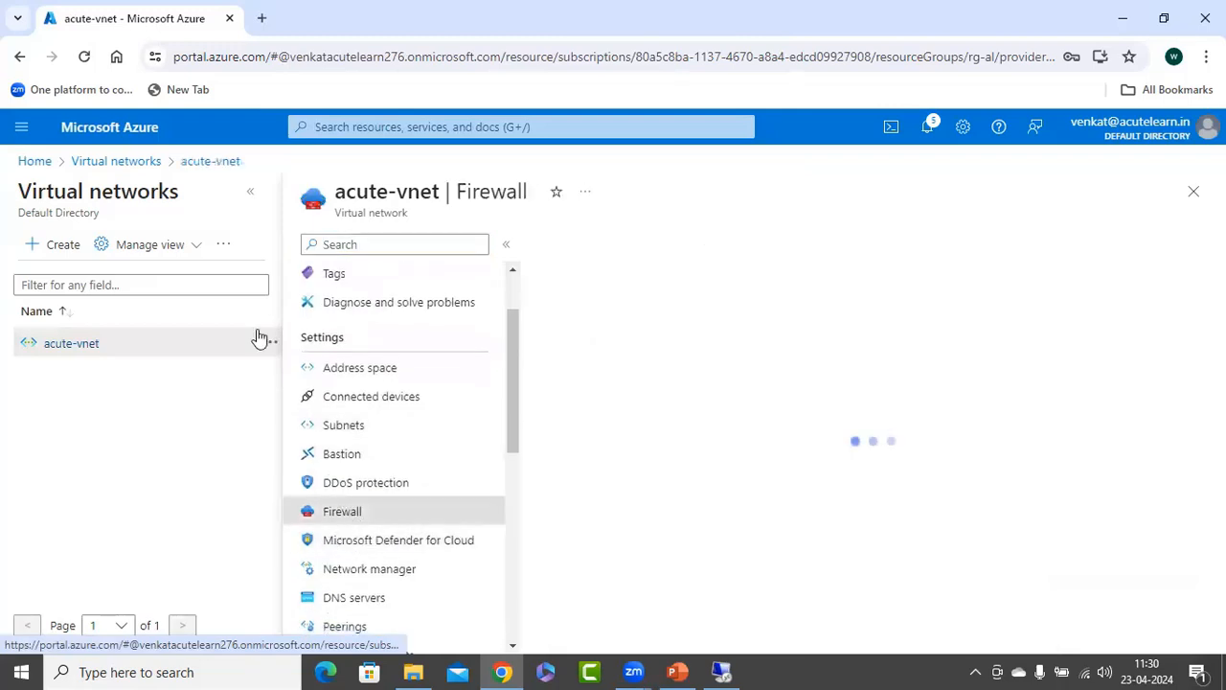
left_click(250, 192)
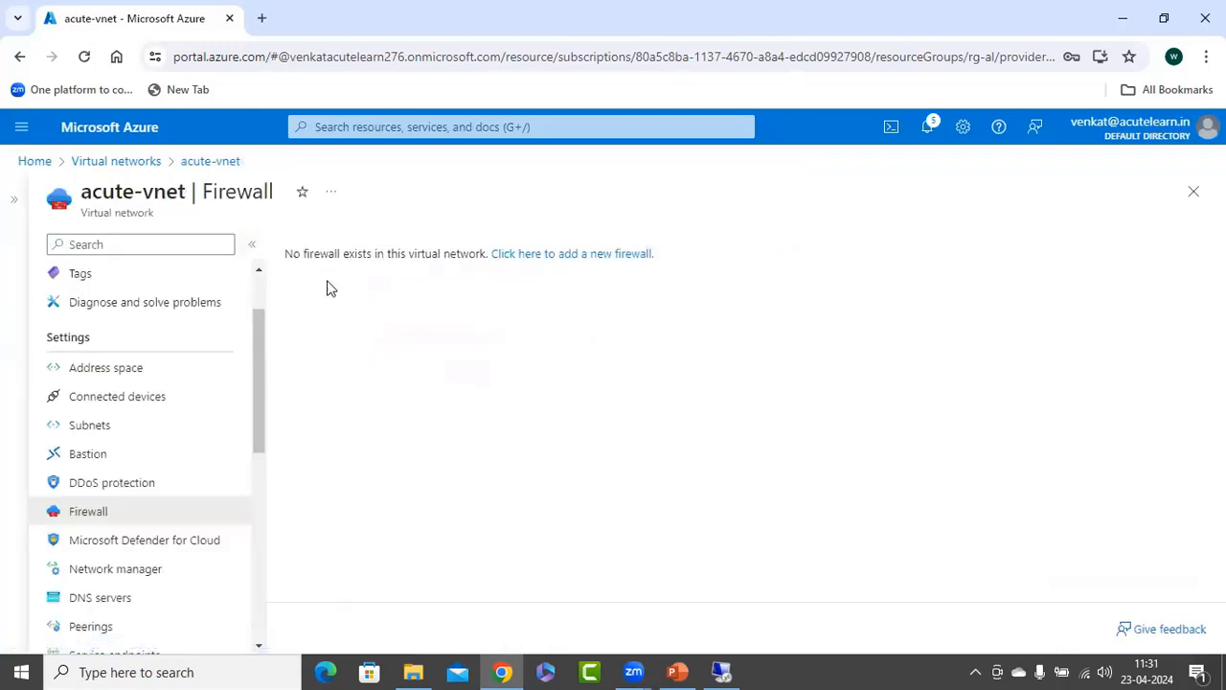
Start creating a new firewall for acute-vnet and enter a name beginning with "acute-".
left_click(614, 255)
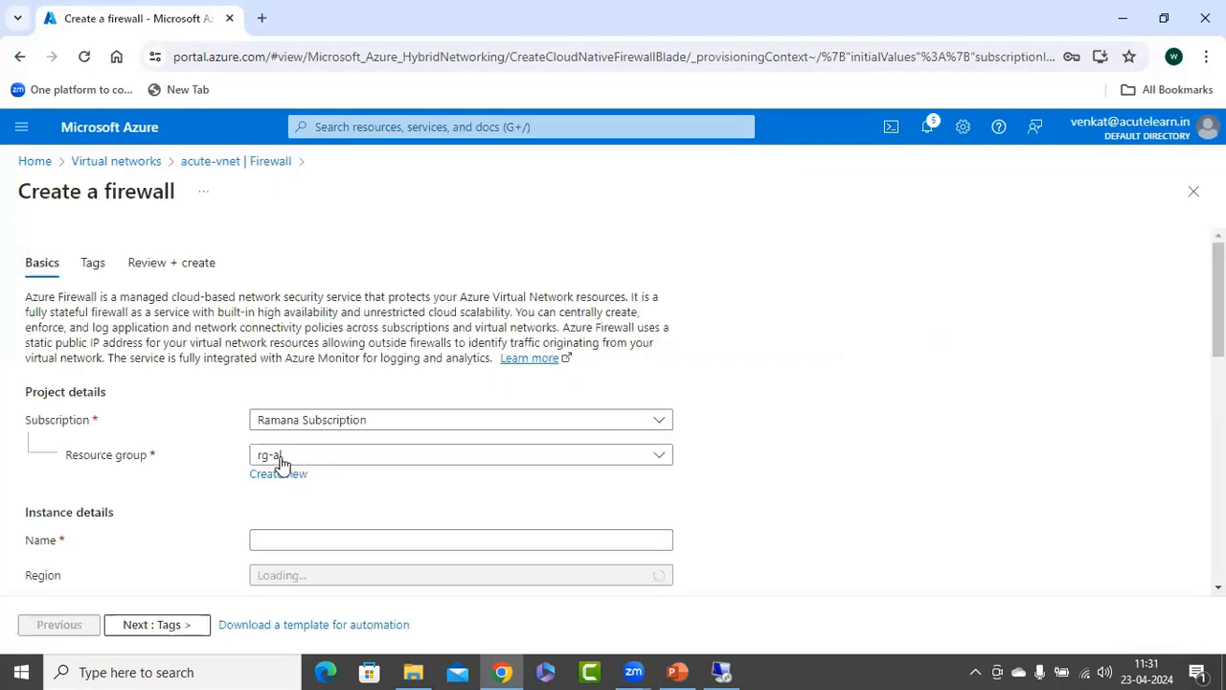
left_click(297, 545)
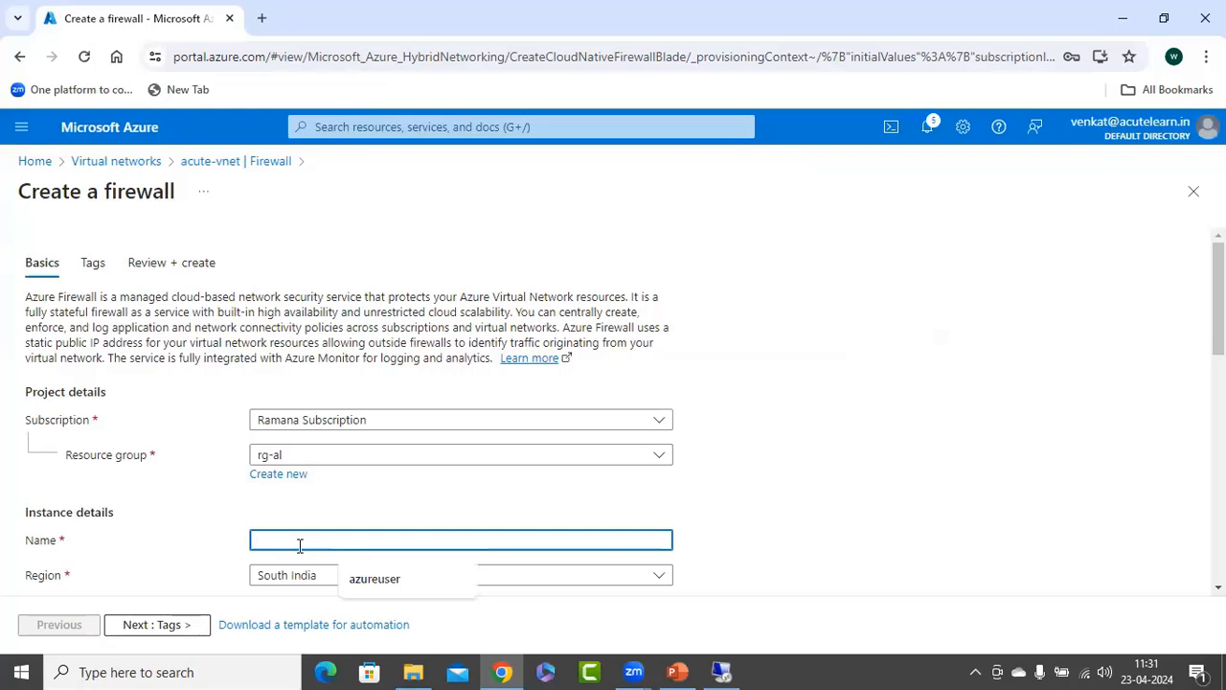
type("acue-fw")
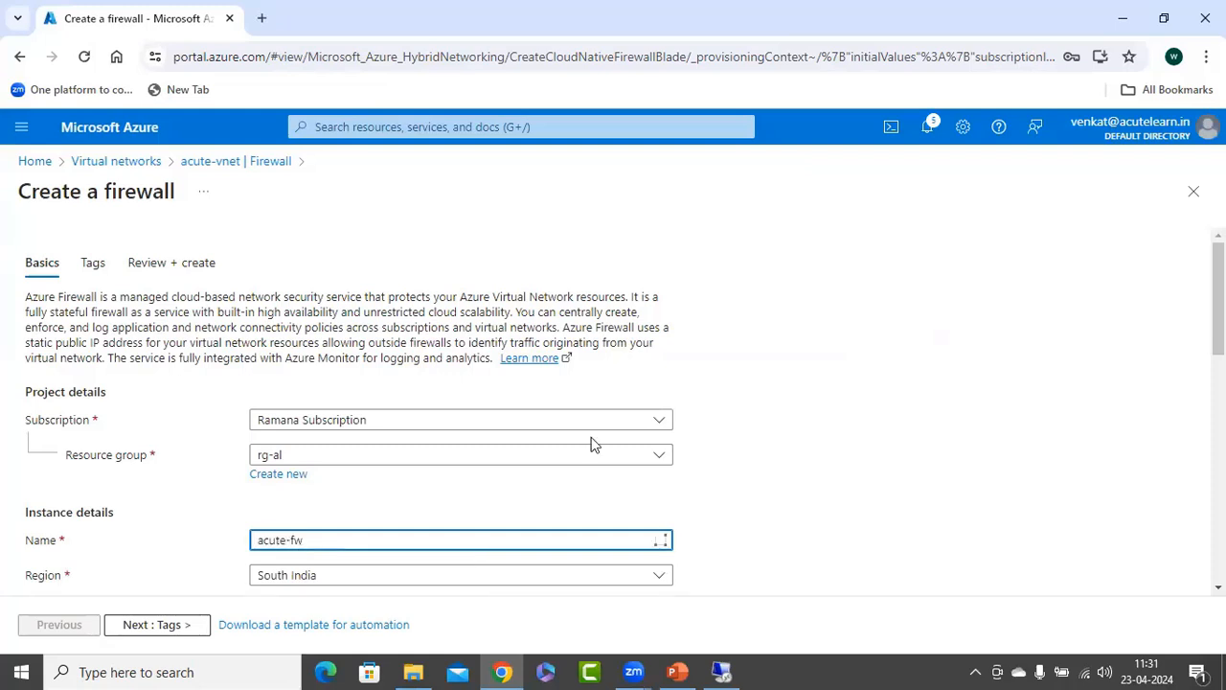
Add a new firewall policy named Acute-Policy for the firewall.
scroll(586, 446, "down", 5)
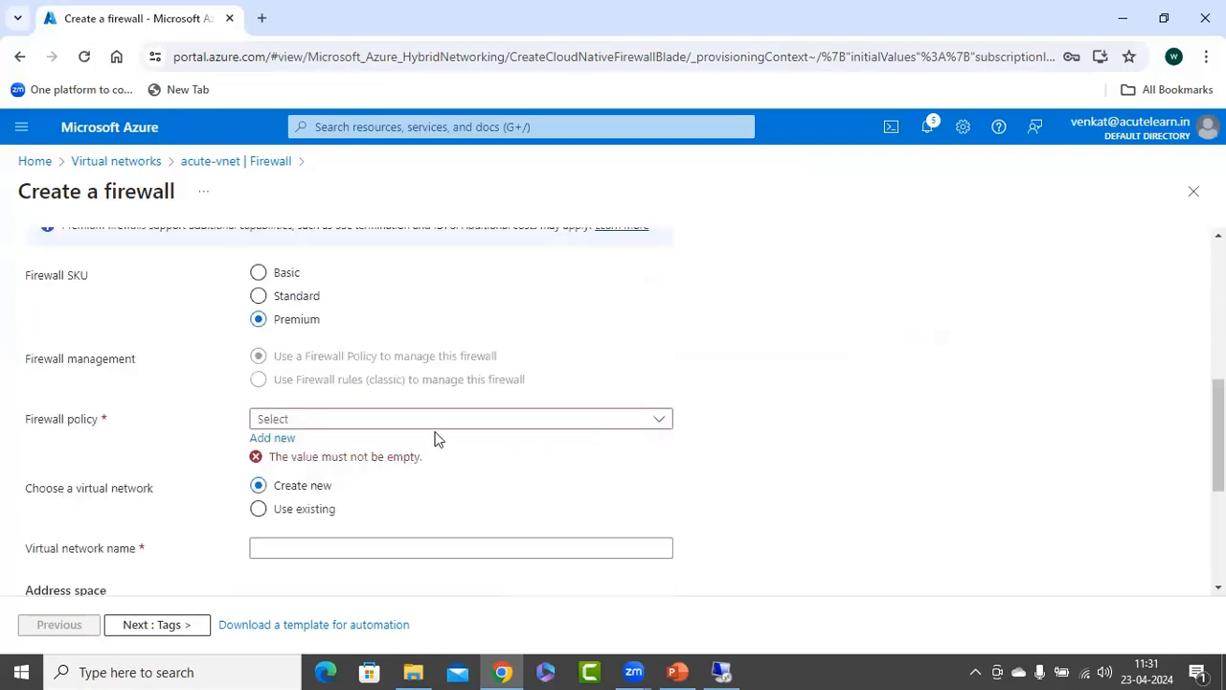
left_click(272, 438)
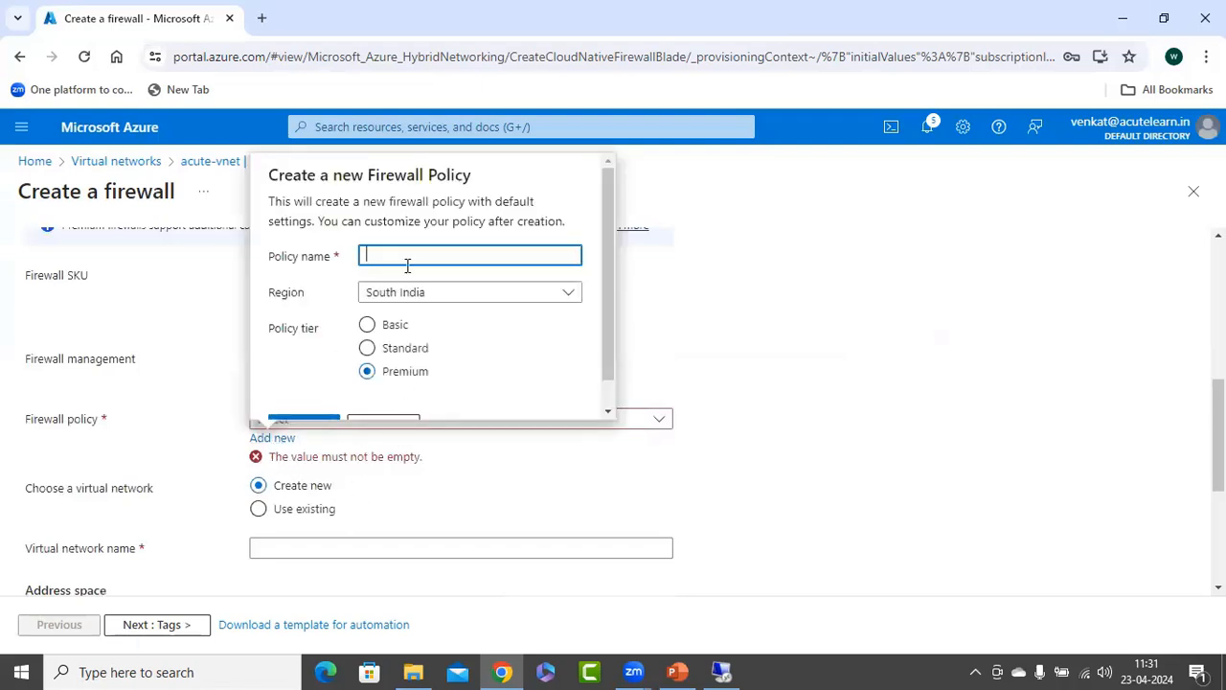
type("Acute-Policy")
scroll(460, 201, "down", 2)
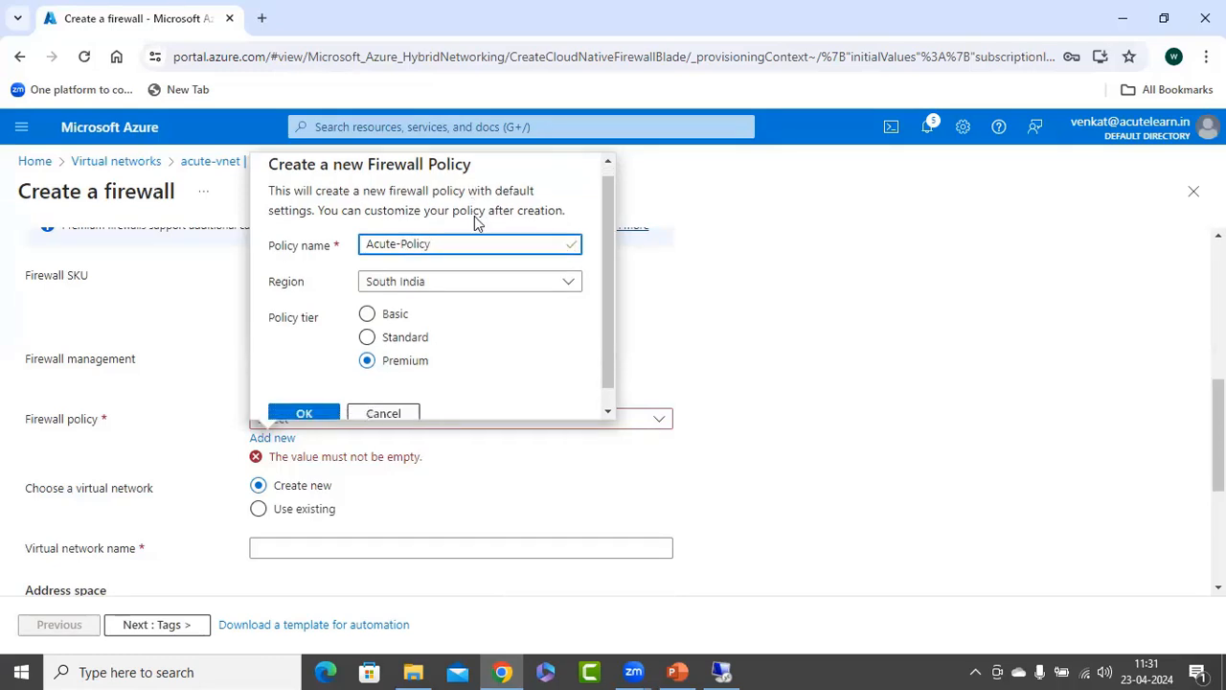
left_click(307, 395)
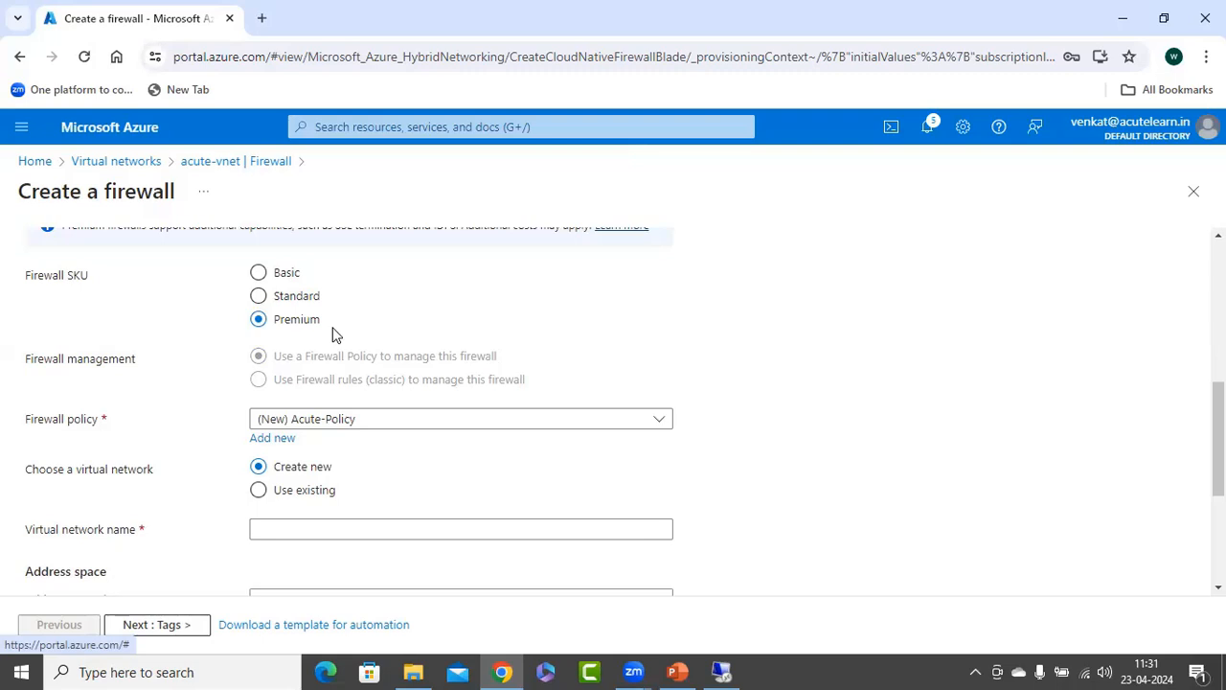
Set the firewall to use an existing virtual network and choose acute-vnet (rg-al).
scroll(675, 343, "down", 1)
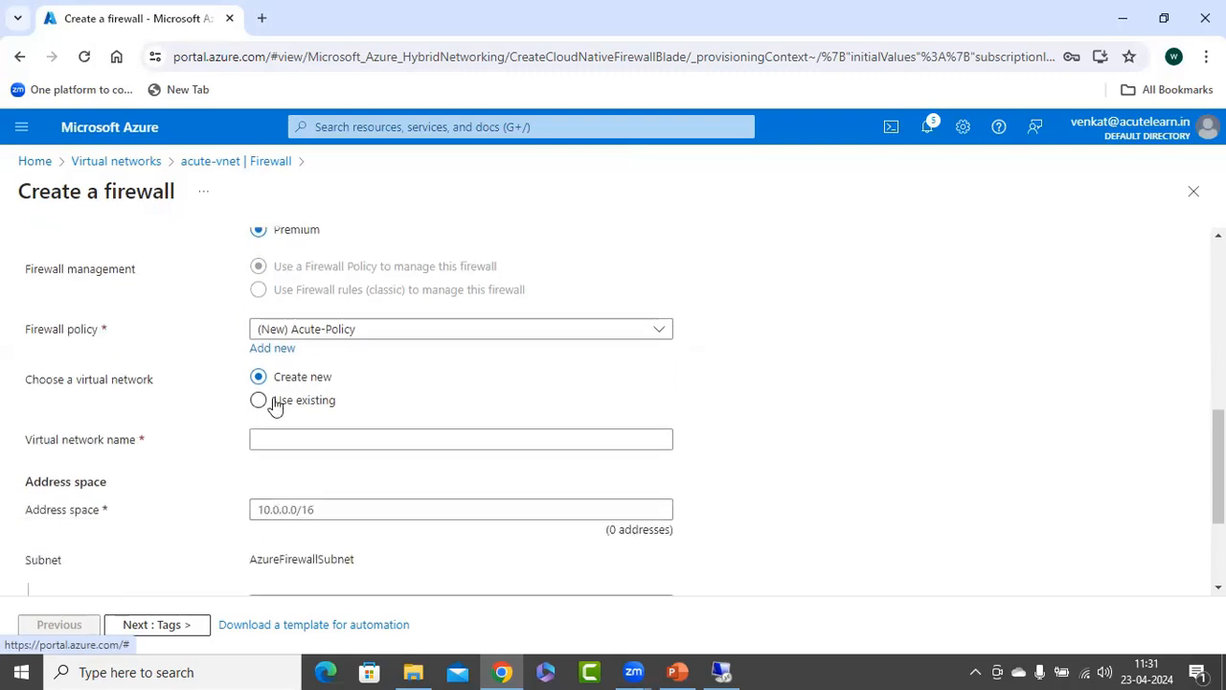
scroll(192, 402, "down", 1)
left_click(273, 314)
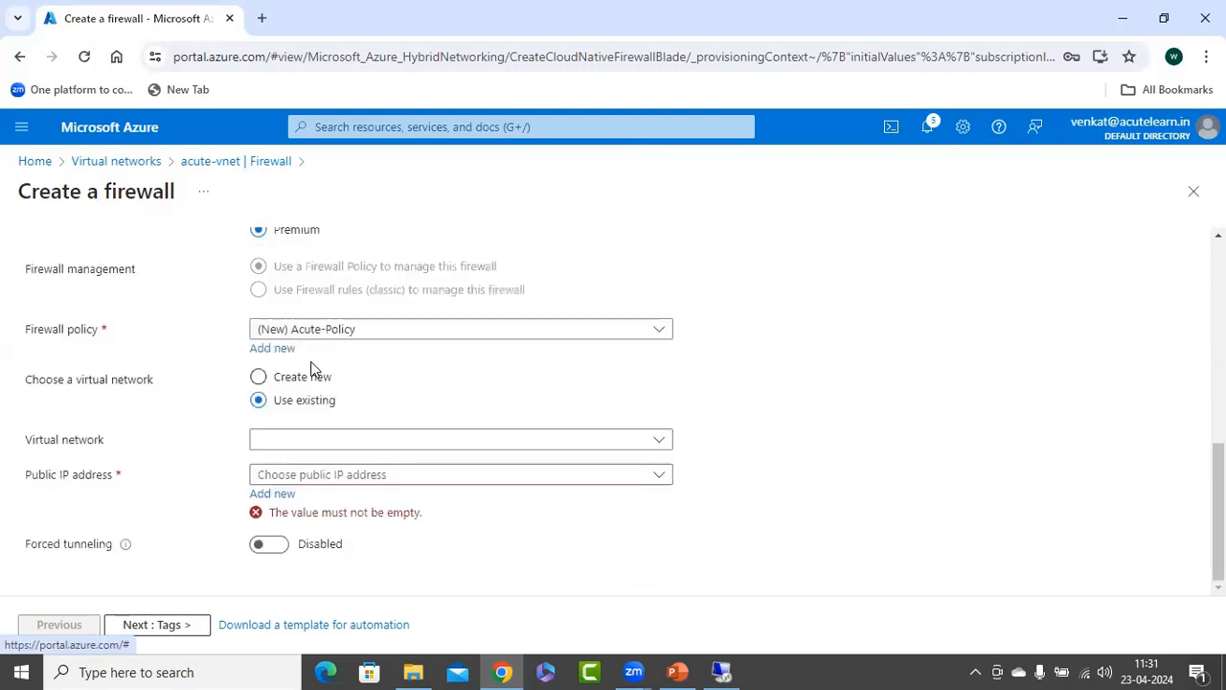
left_click(354, 330)
left_click(205, 411)
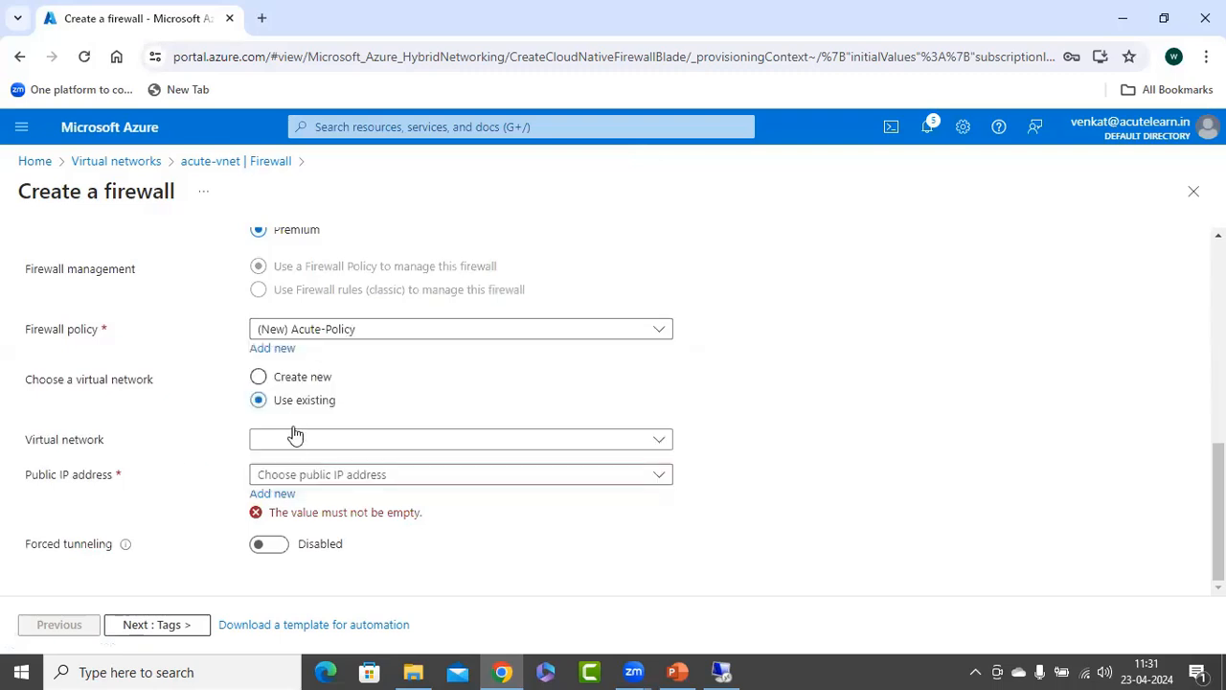
left_click(293, 437)
left_click(297, 501)
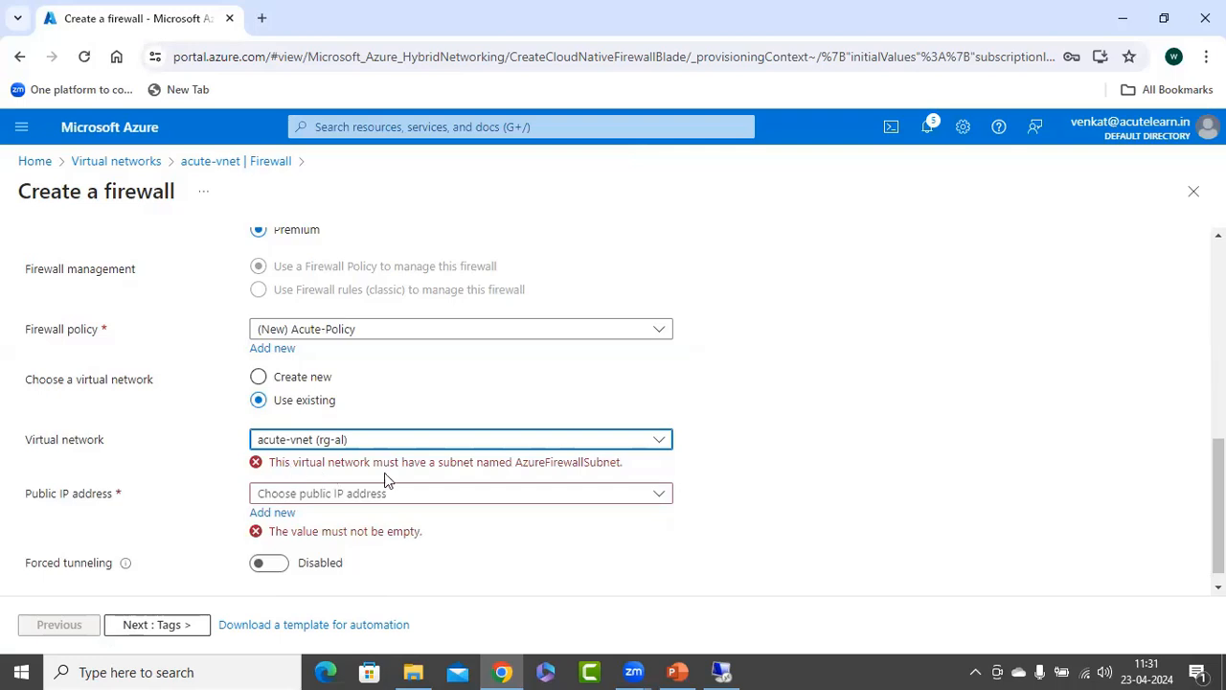
Discard the unfinished firewall form and open the subnets of acute-vnet.
left_click(516, 462)
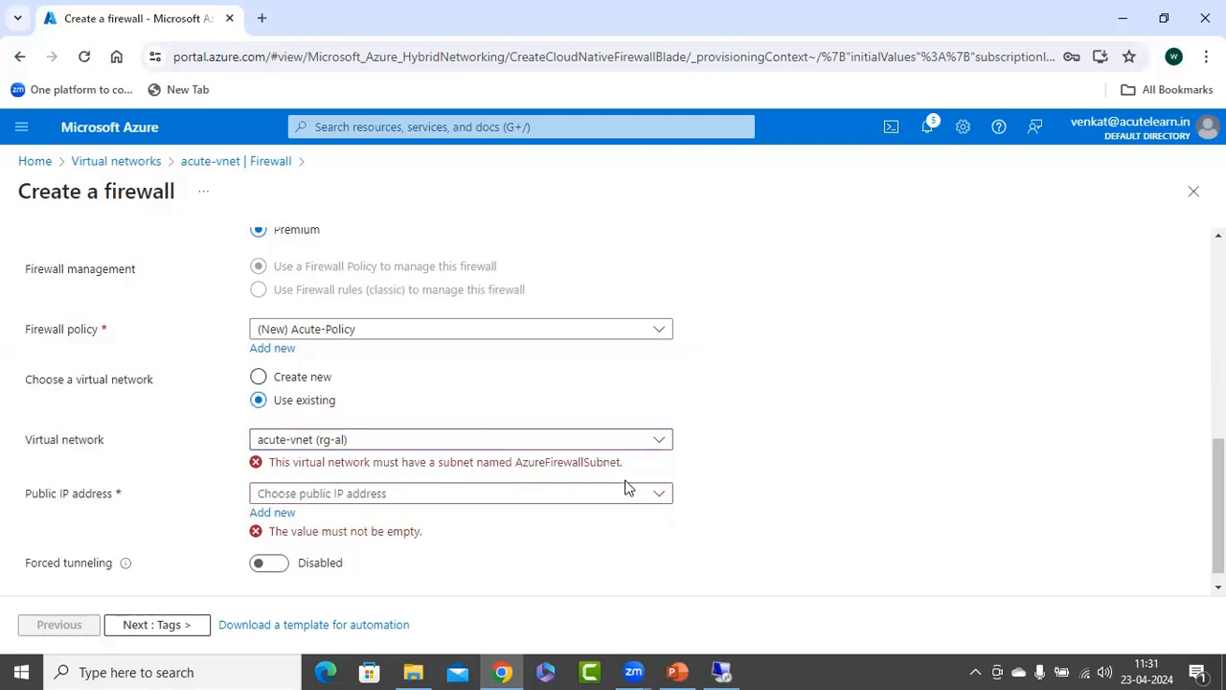
left_click(1194, 190)
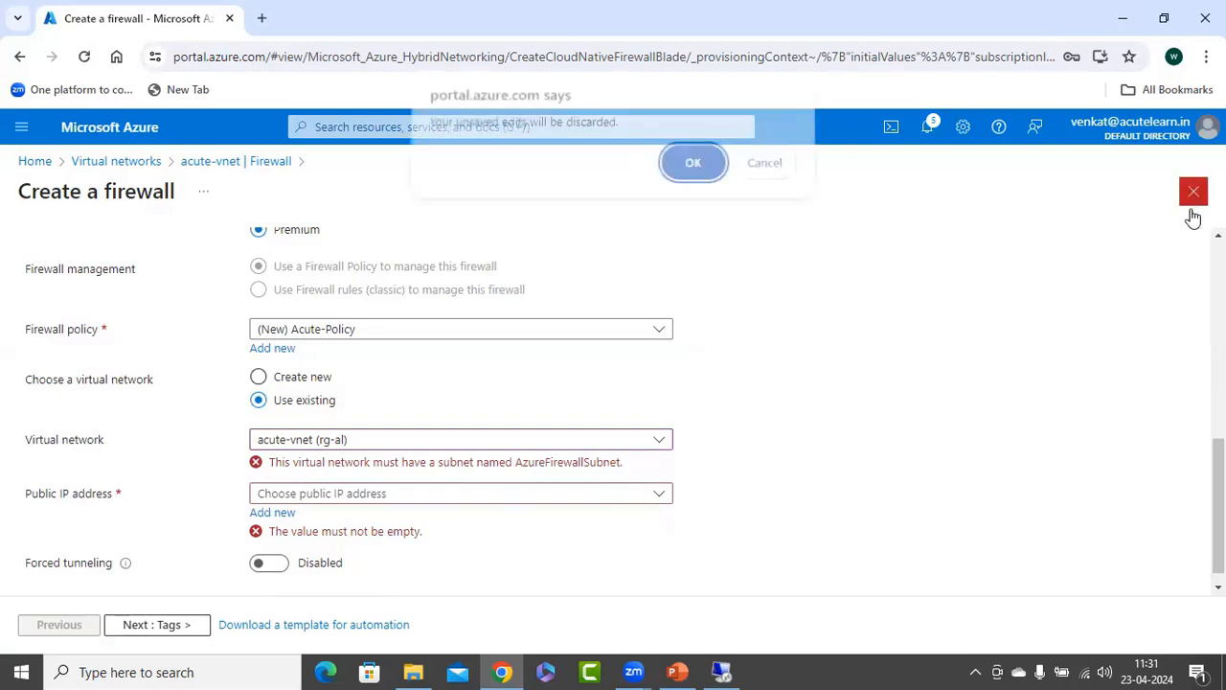
left_click(688, 169)
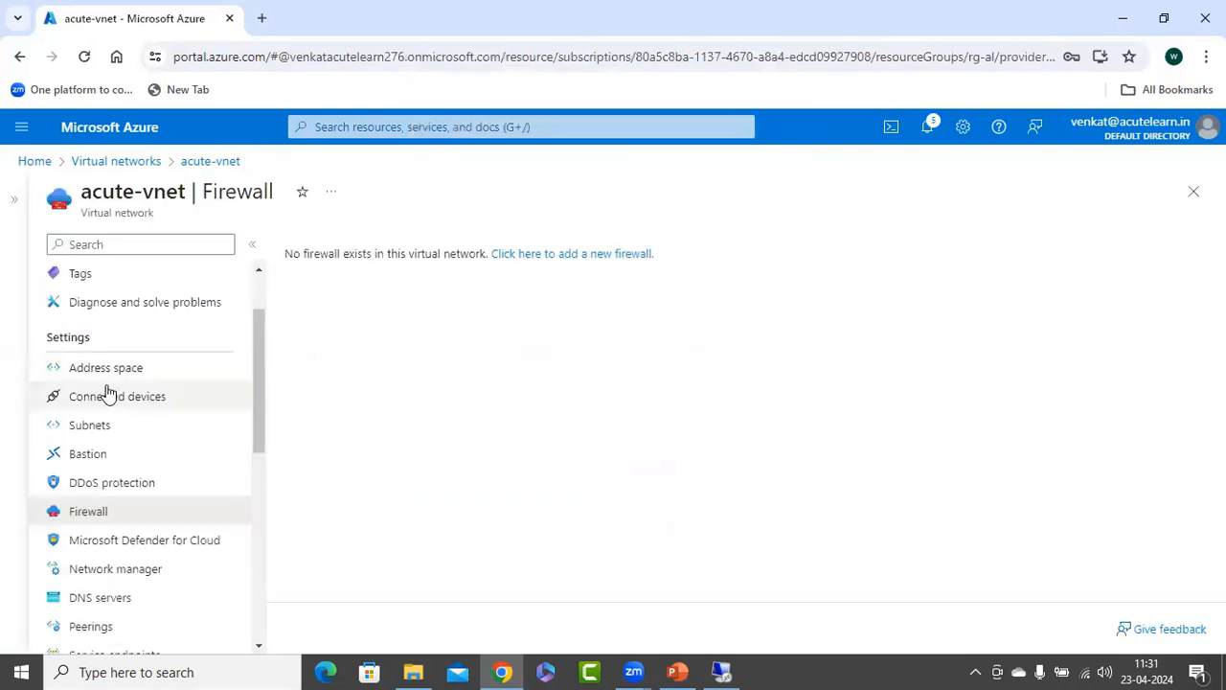
left_click(91, 425)
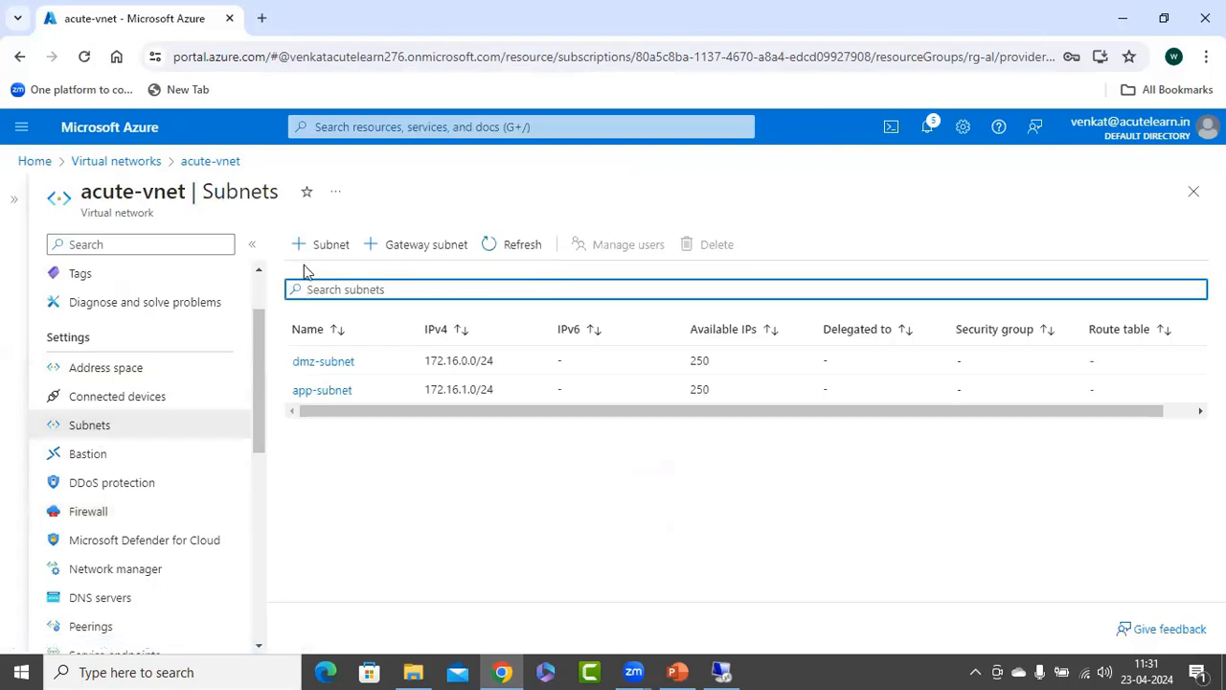
Add a subnet named AzureFirewallSubnet with address range 172.16.255.0/24 to acute-vnet.
left_click(328, 245)
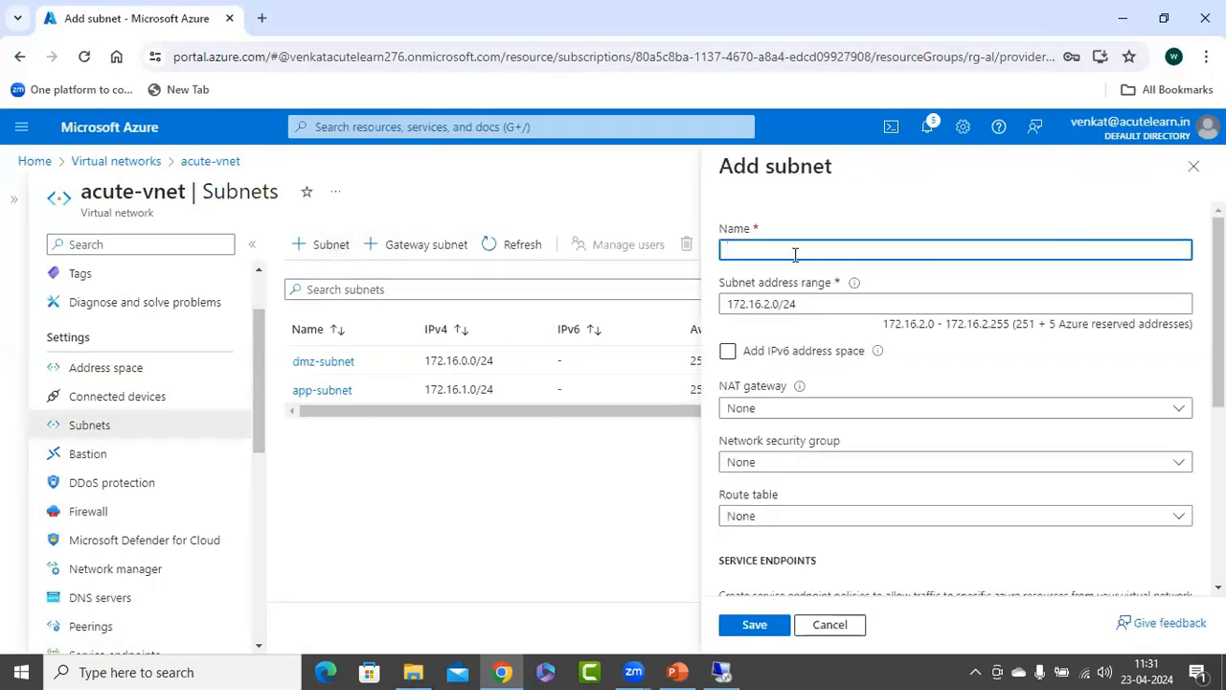
left_click(794, 252)
type("AzureFirewallSubnet")
left_click(765, 305)
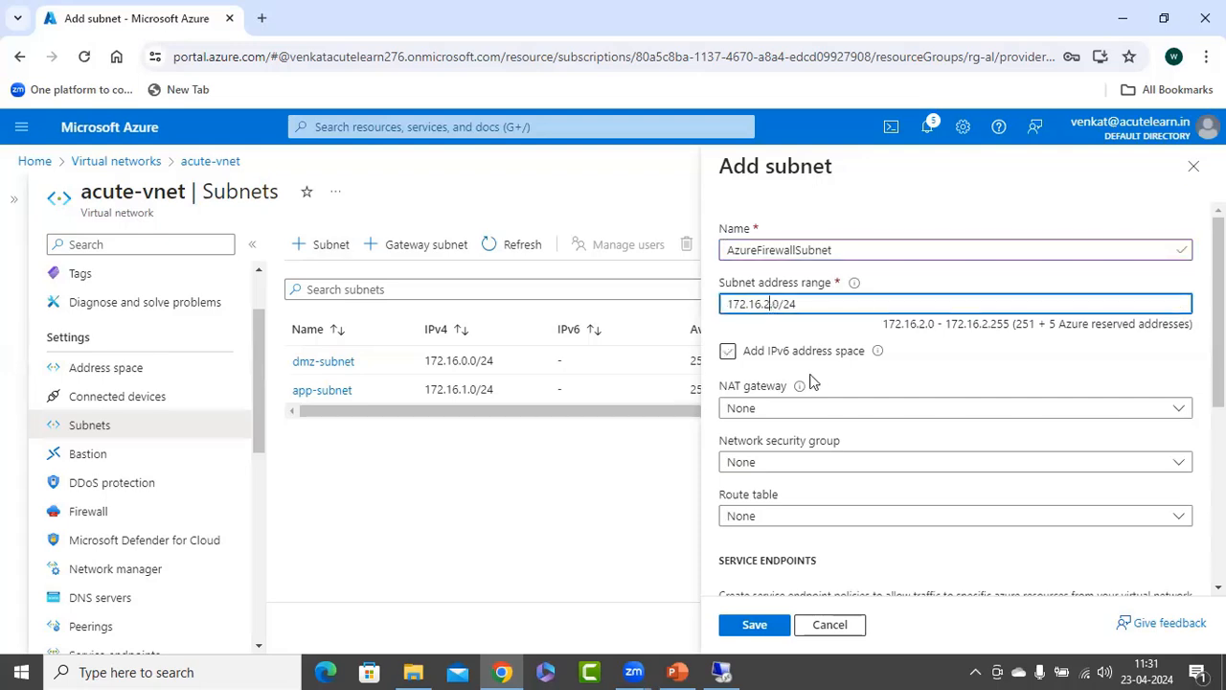
type("55")
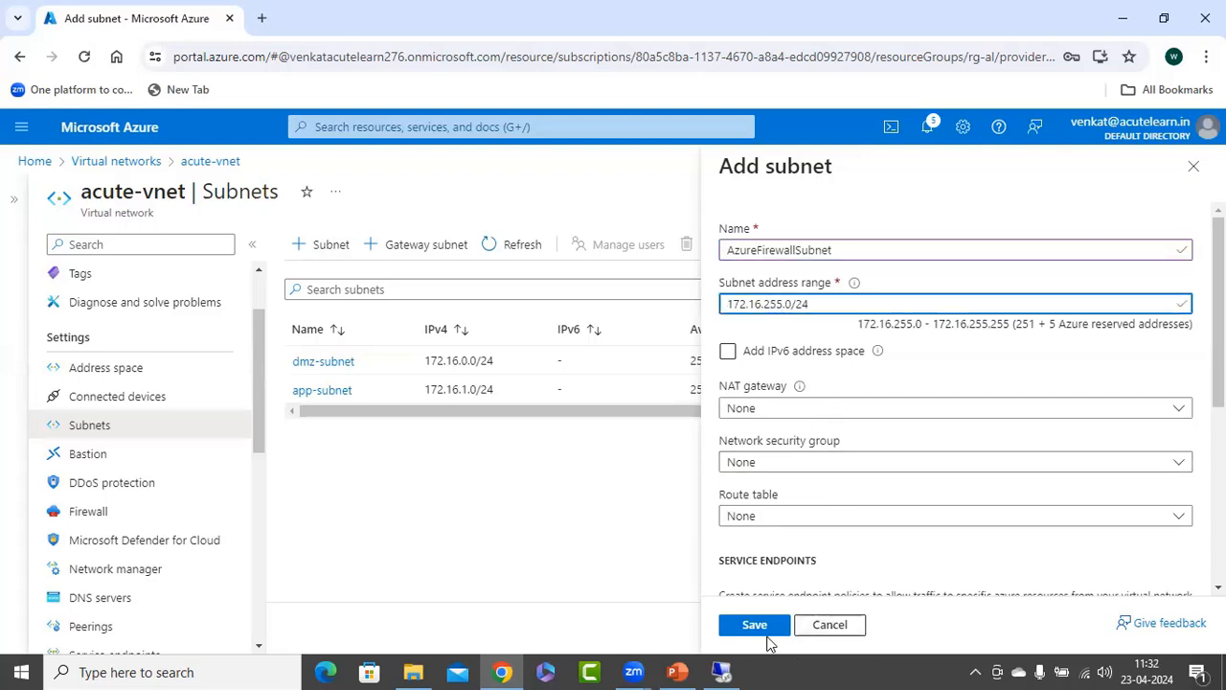
left_click(762, 627)
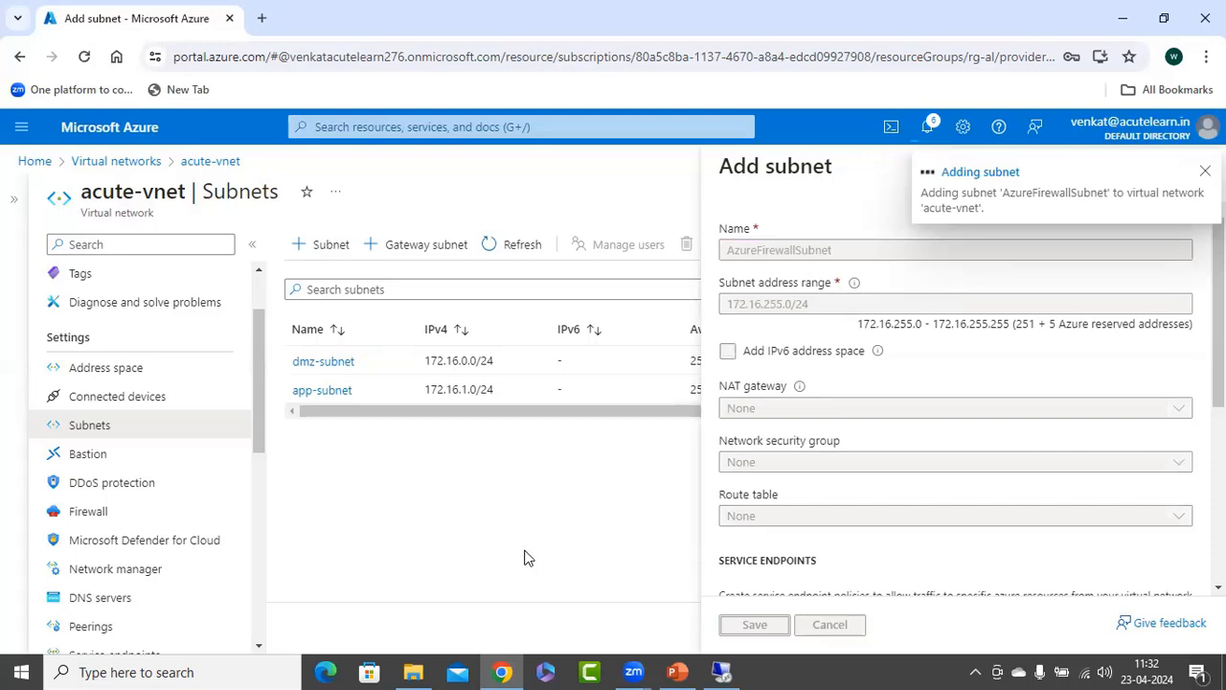
Start a new firewall from acute-vnet's firewall settings and name it acute-fw.
left_click(74, 518)
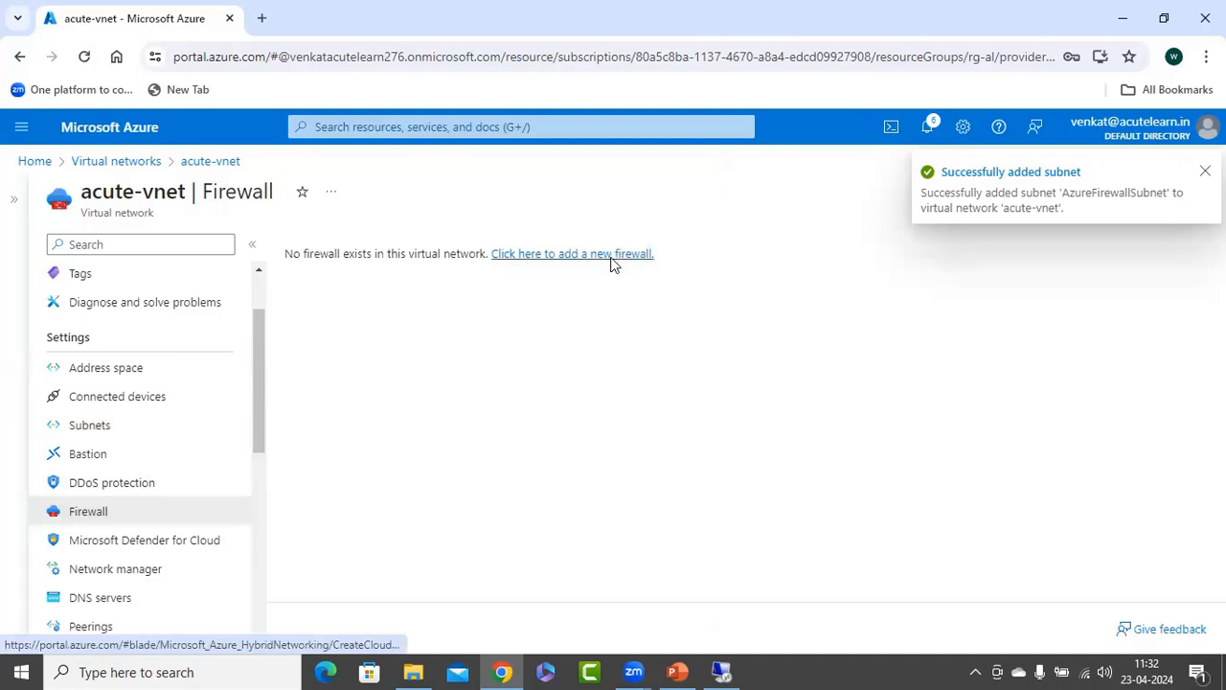
left_click(613, 254)
scroll(312, 534, "down", 1)
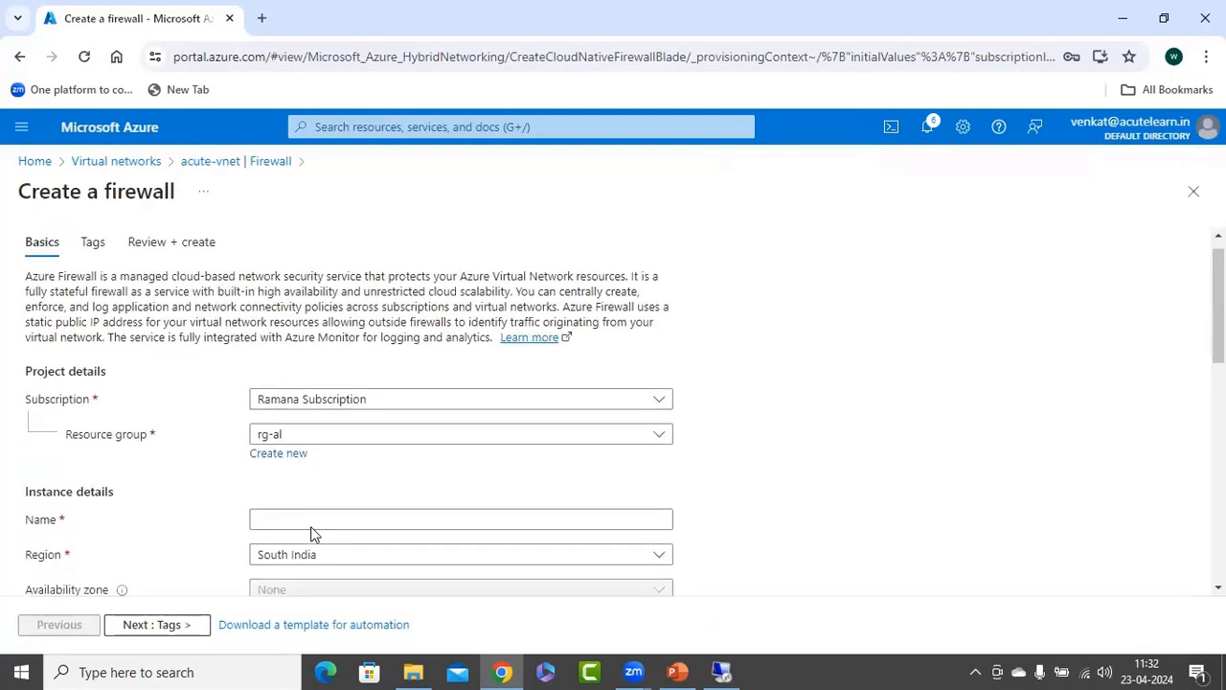
scroll(311, 533, "down", 1)
left_click(330, 451)
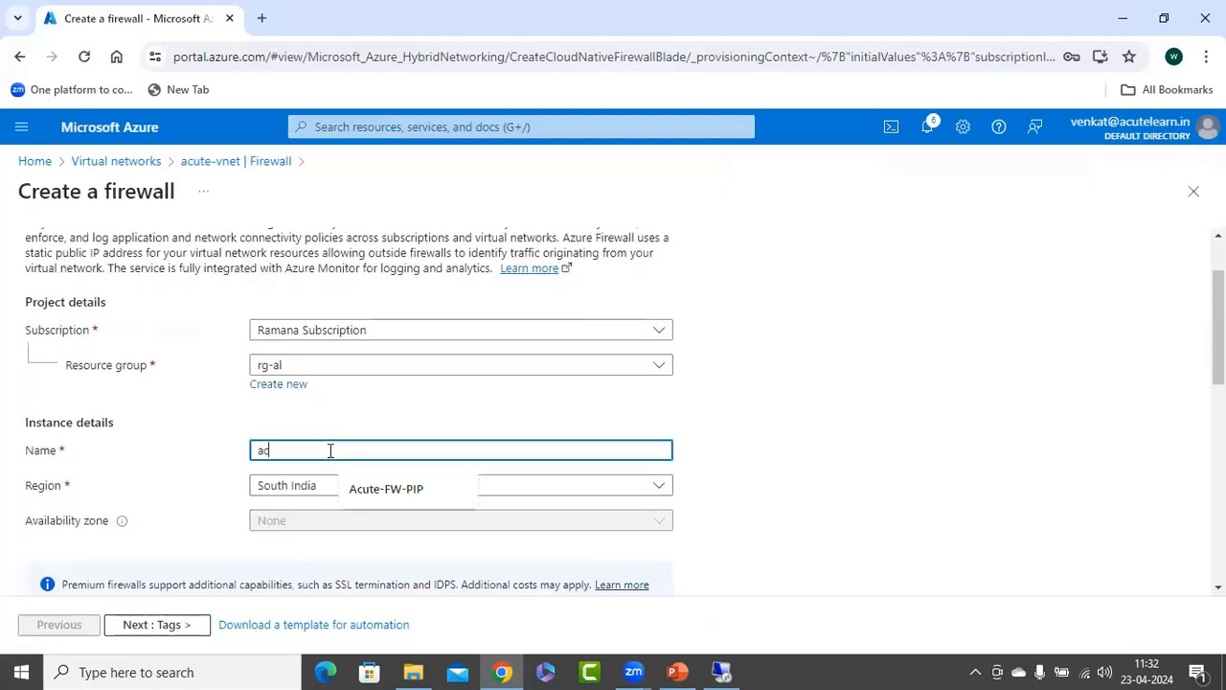
type("acute-vnet")
key("Tab")
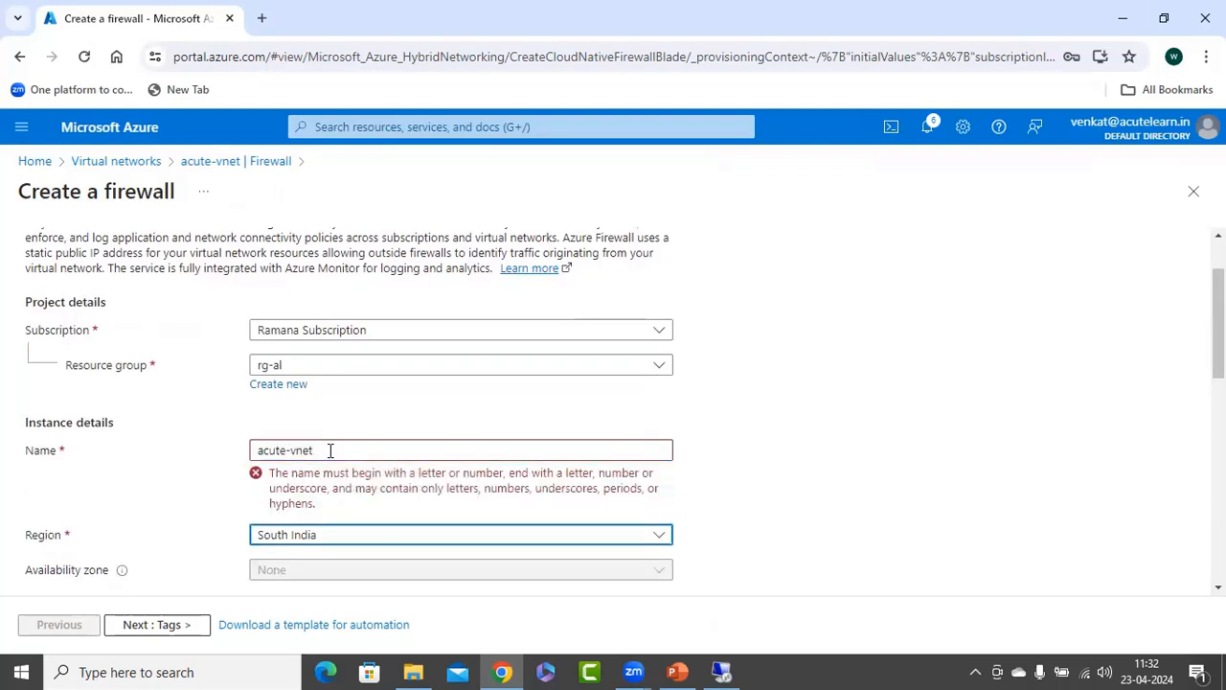
left_click_drag(292, 450, 411, 457)
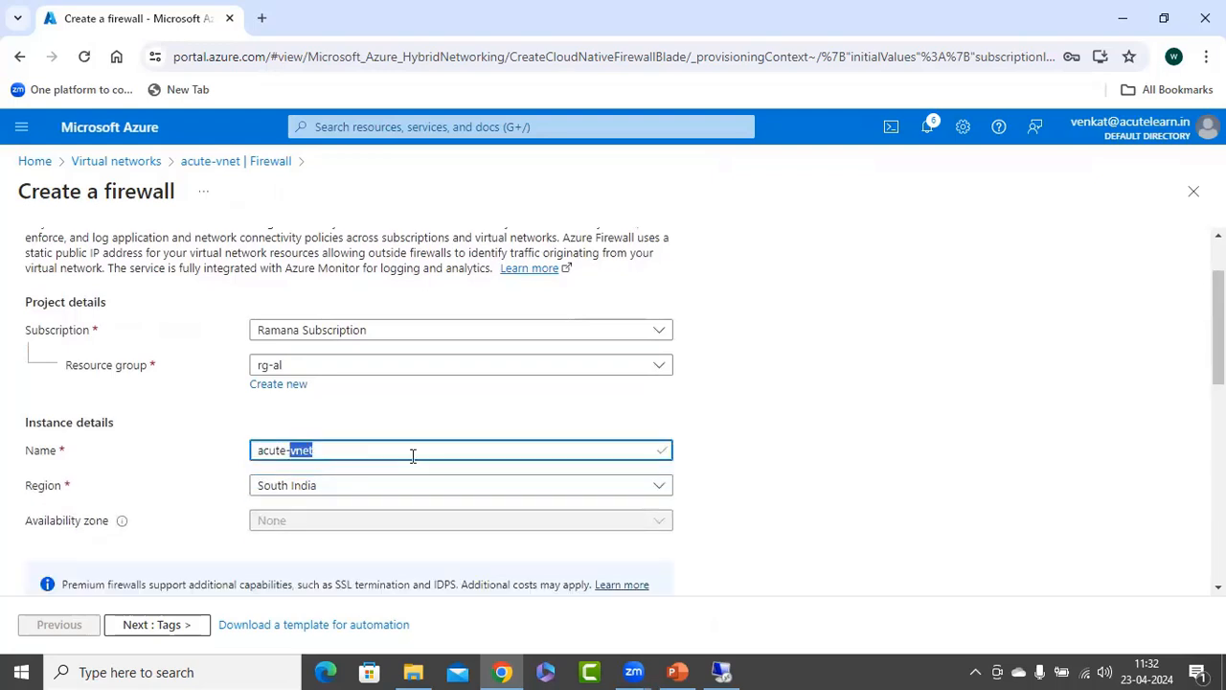
type("fw")
Create a new Premium-tier firewall policy named Acute-Policy in South India for acute-fw.
scroll(764, 426, "down", 4)
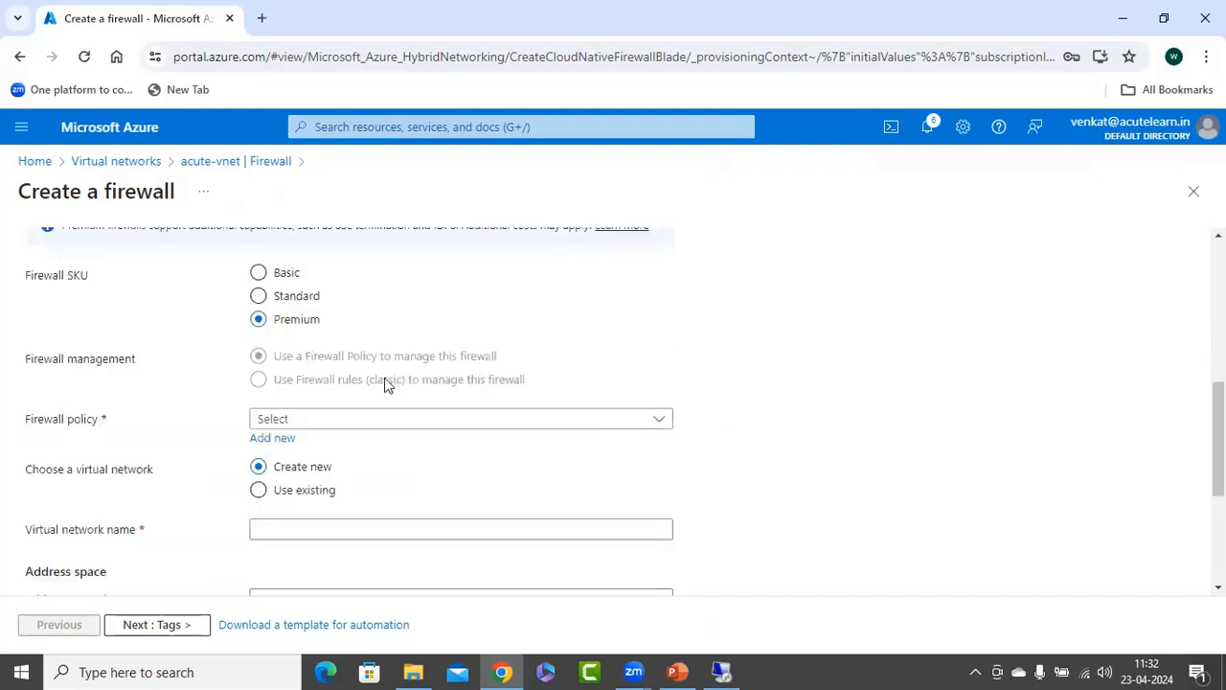
left_click(323, 429)
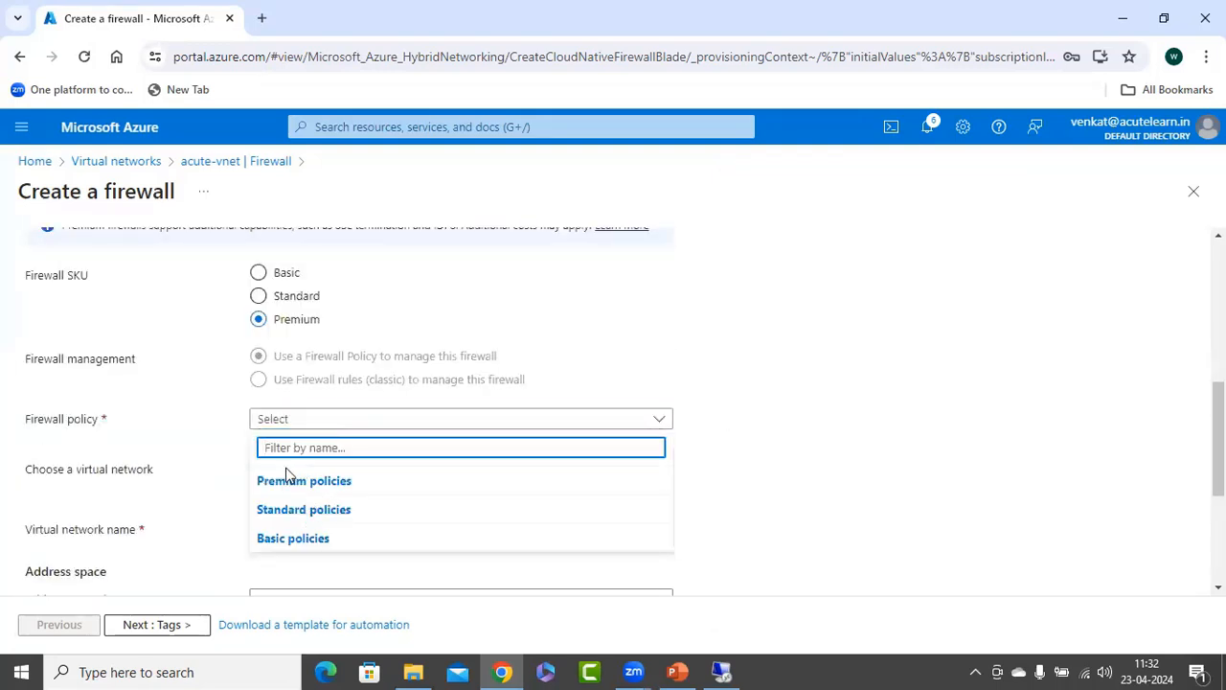
left_click(161, 446)
left_click(295, 422)
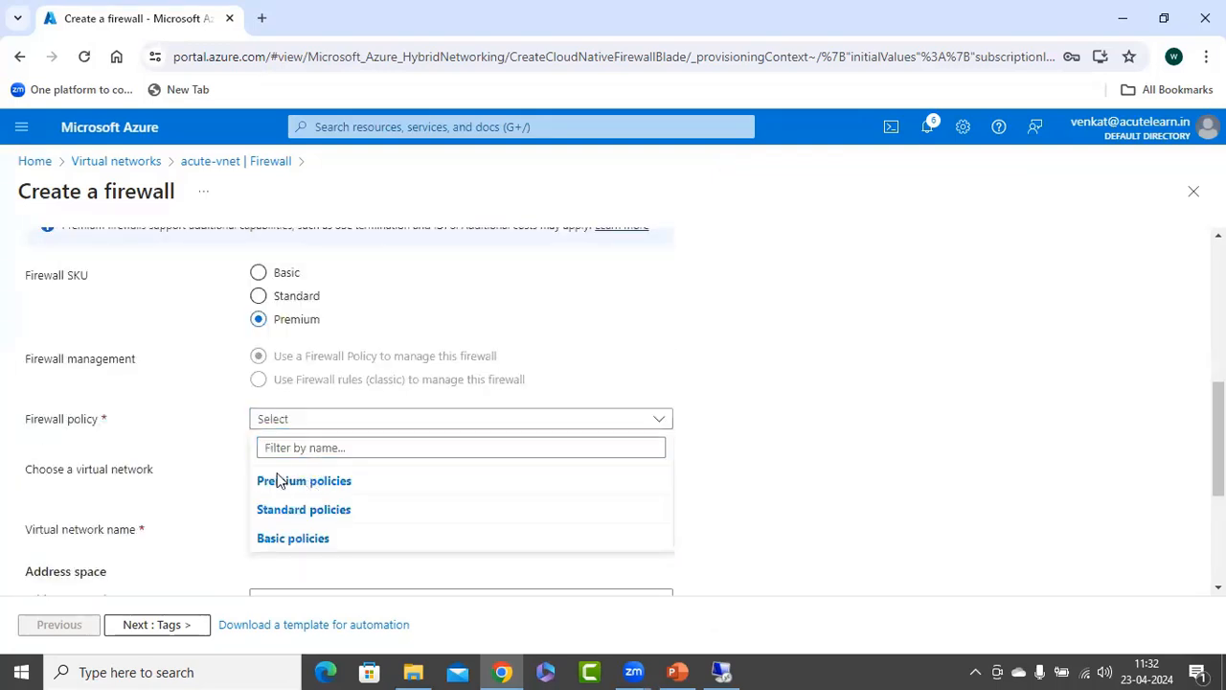
left_click(203, 448)
left_click(270, 441)
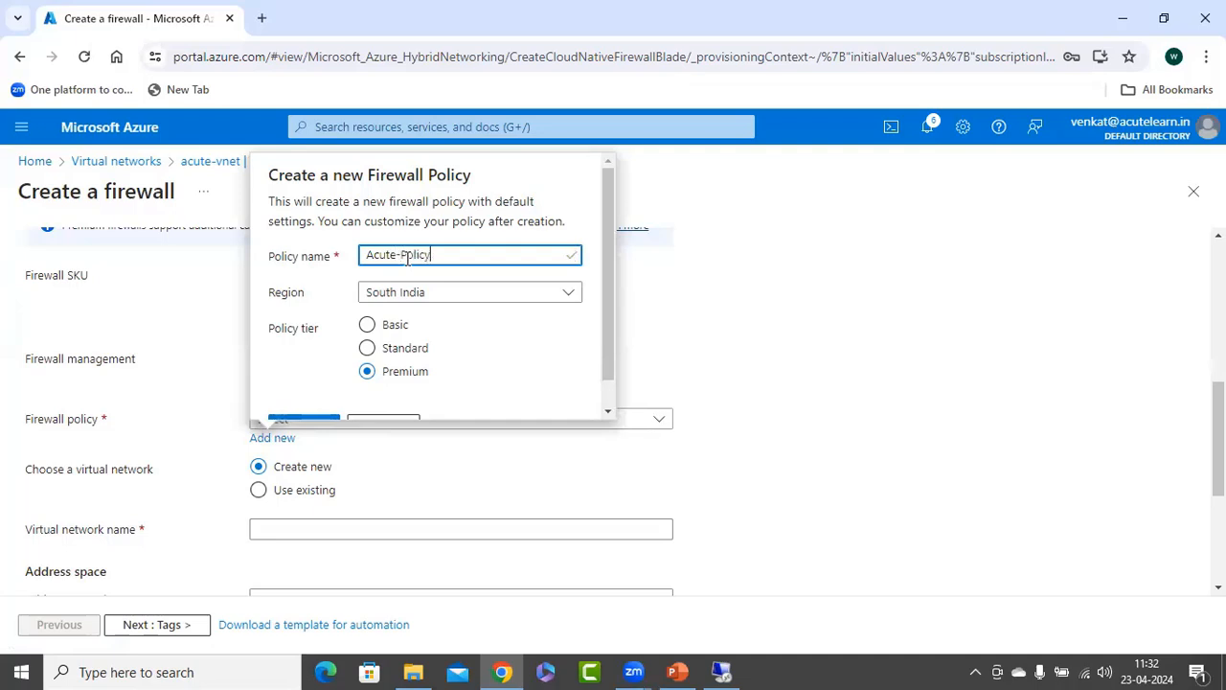
scroll(526, 329, "down", 1)
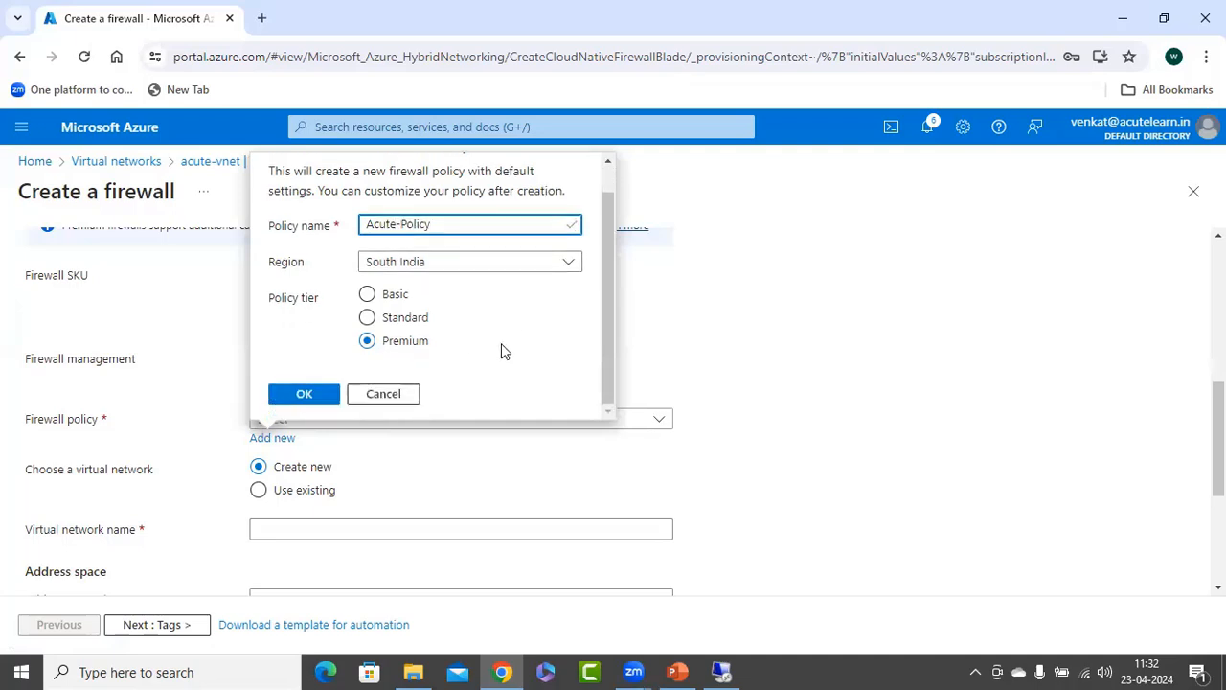
left_click(300, 391)
Make acute-fw use the existing virtual network acute-vnet (rg-al).
scroll(453, 479, "down", 2)
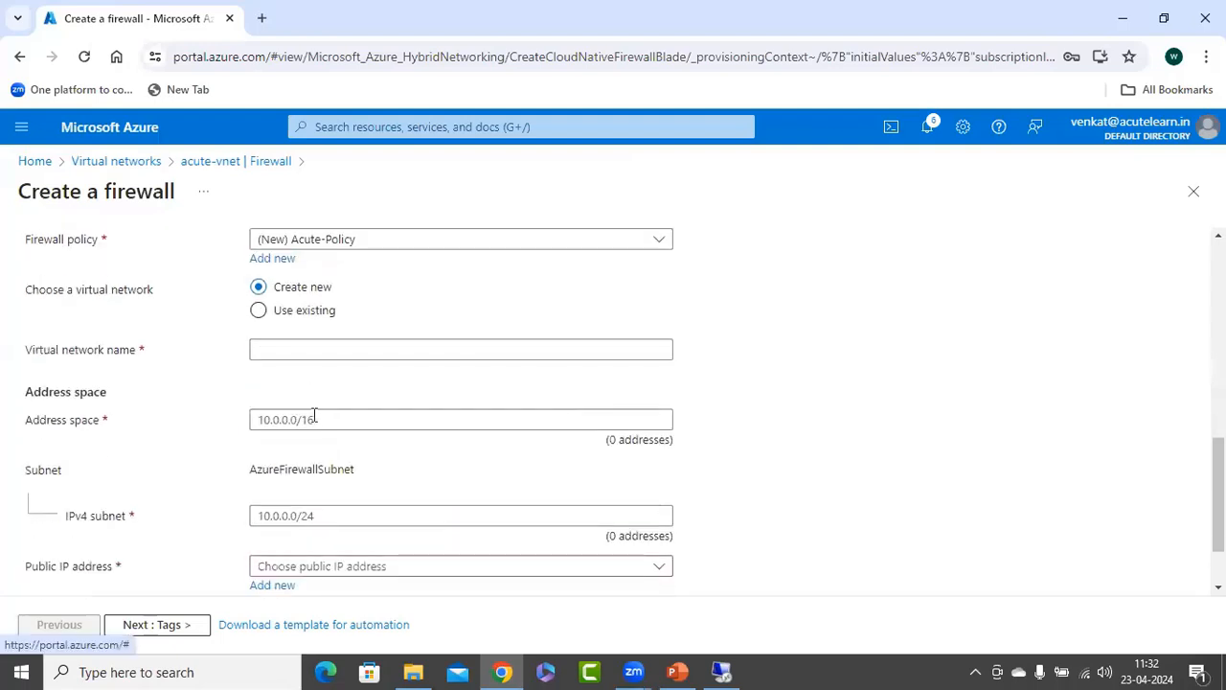
left_click(258, 312)
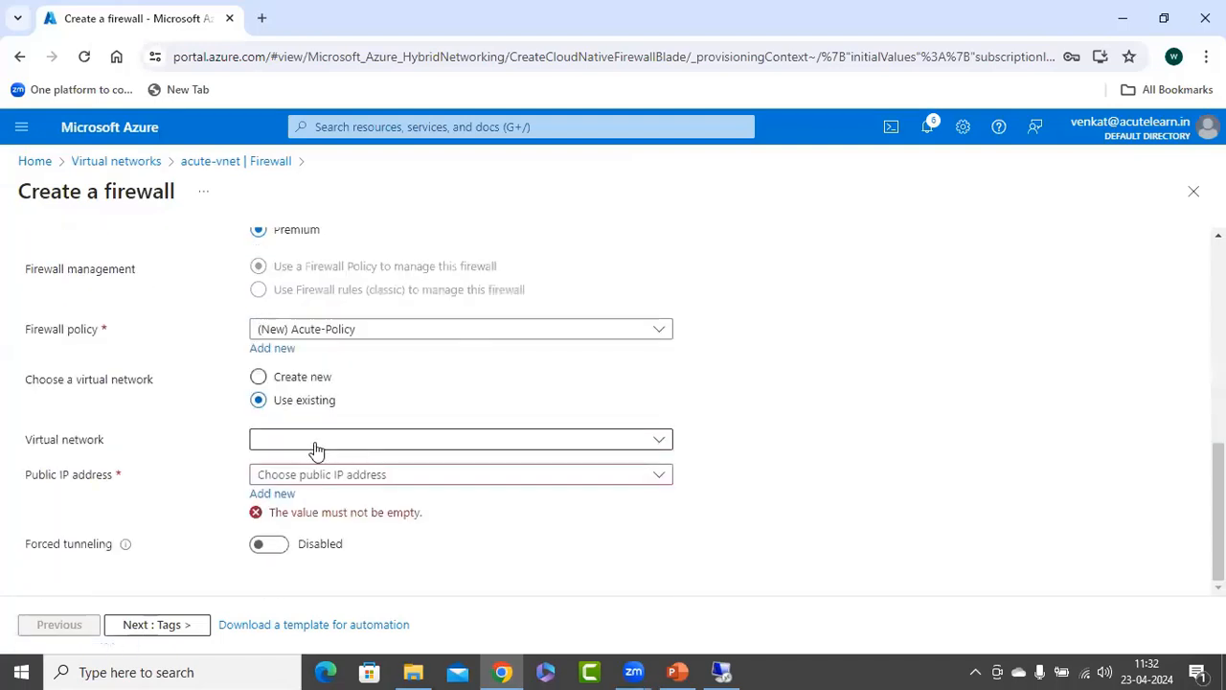
left_click(314, 443)
left_click(294, 500)
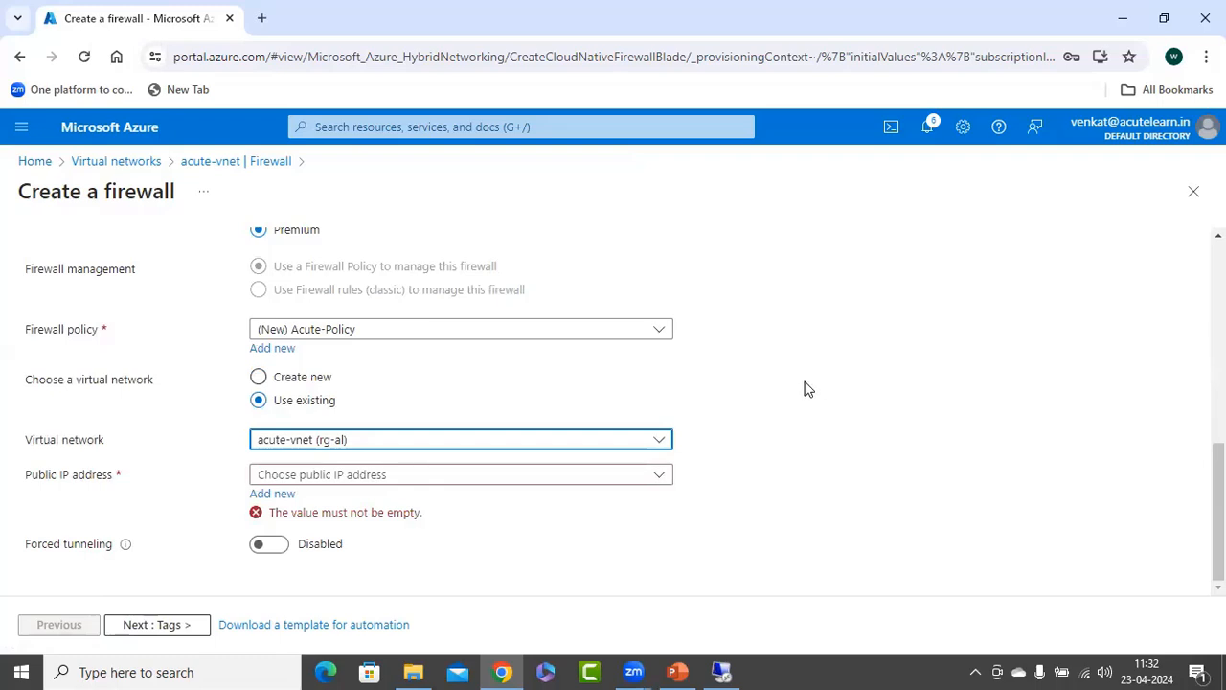
left_click(762, 376)
Add a new public IP address named vm1-PIP for the firewall.
left_click(422, 477)
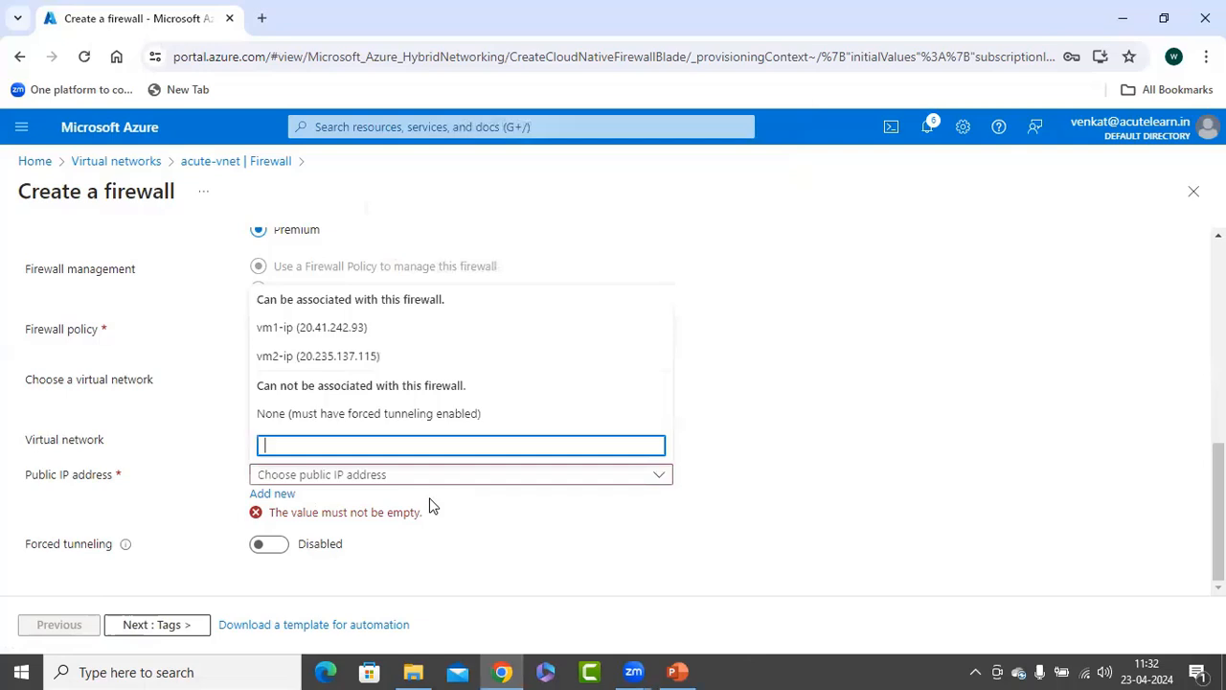
left_click(787, 392)
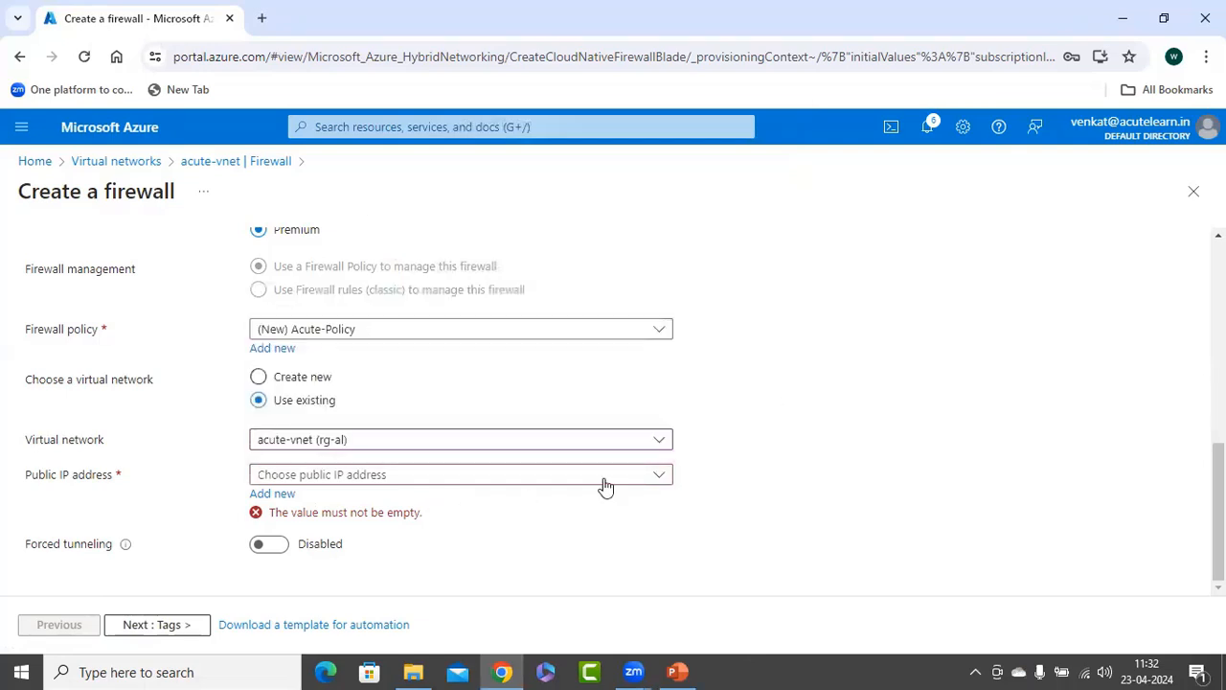
left_click(273, 493)
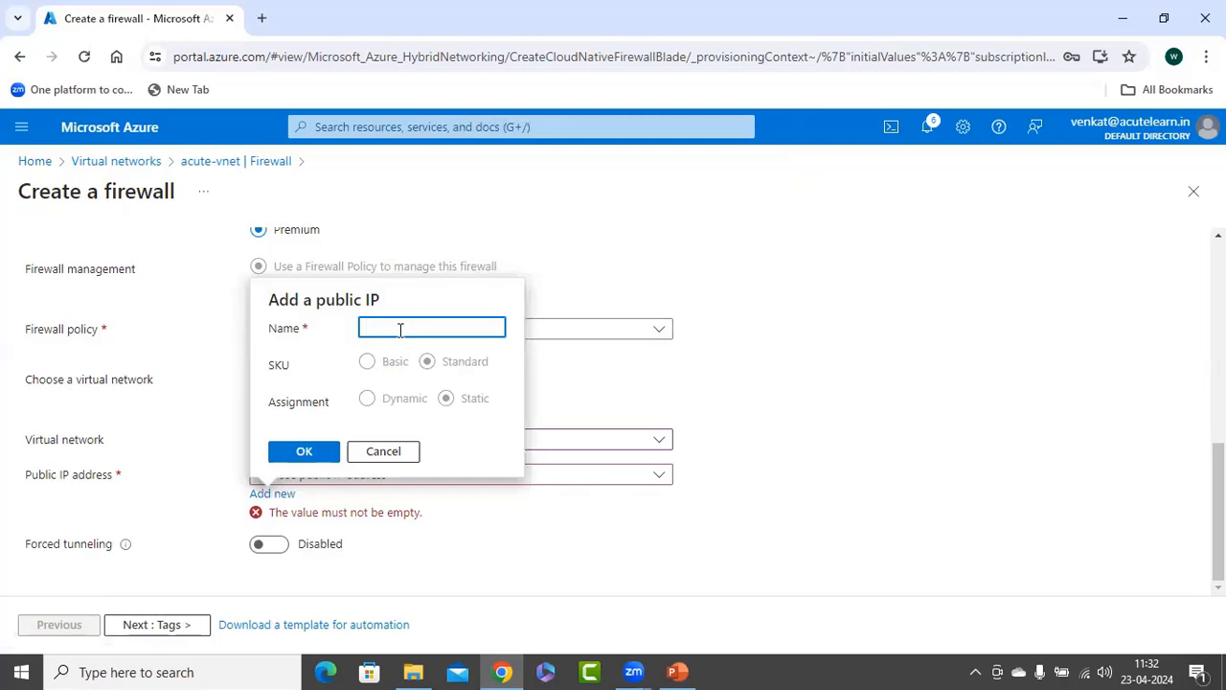
type("Au")
key("BackSpace")
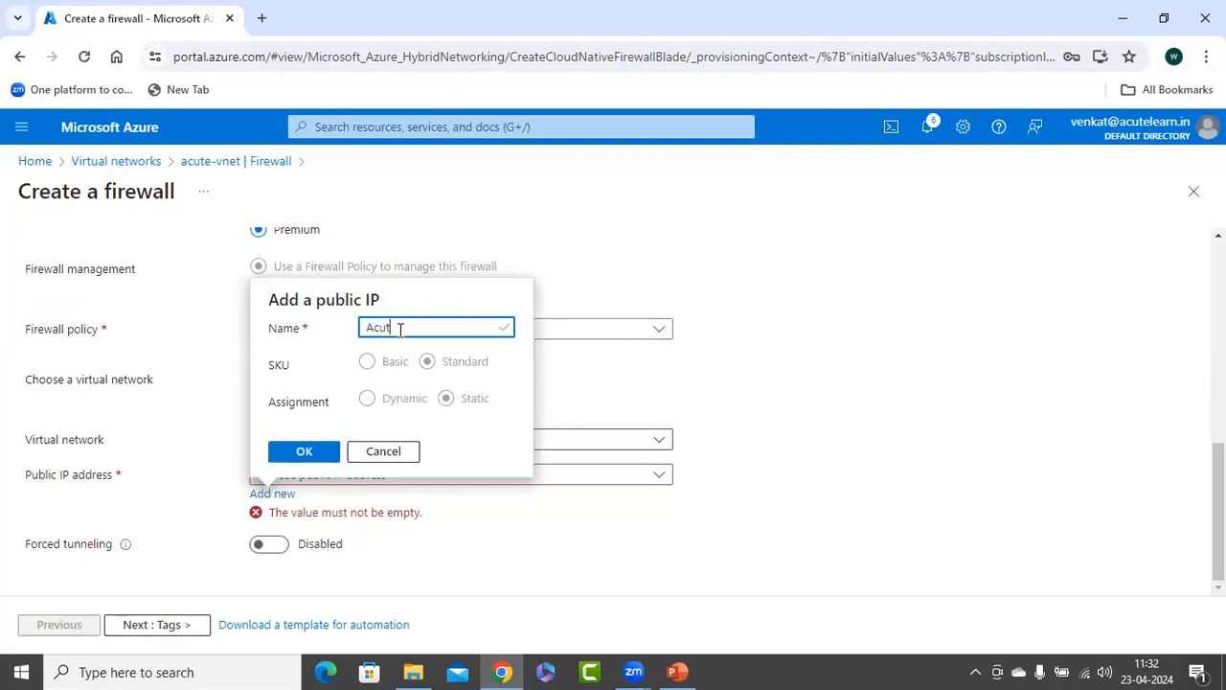
type("cute-")
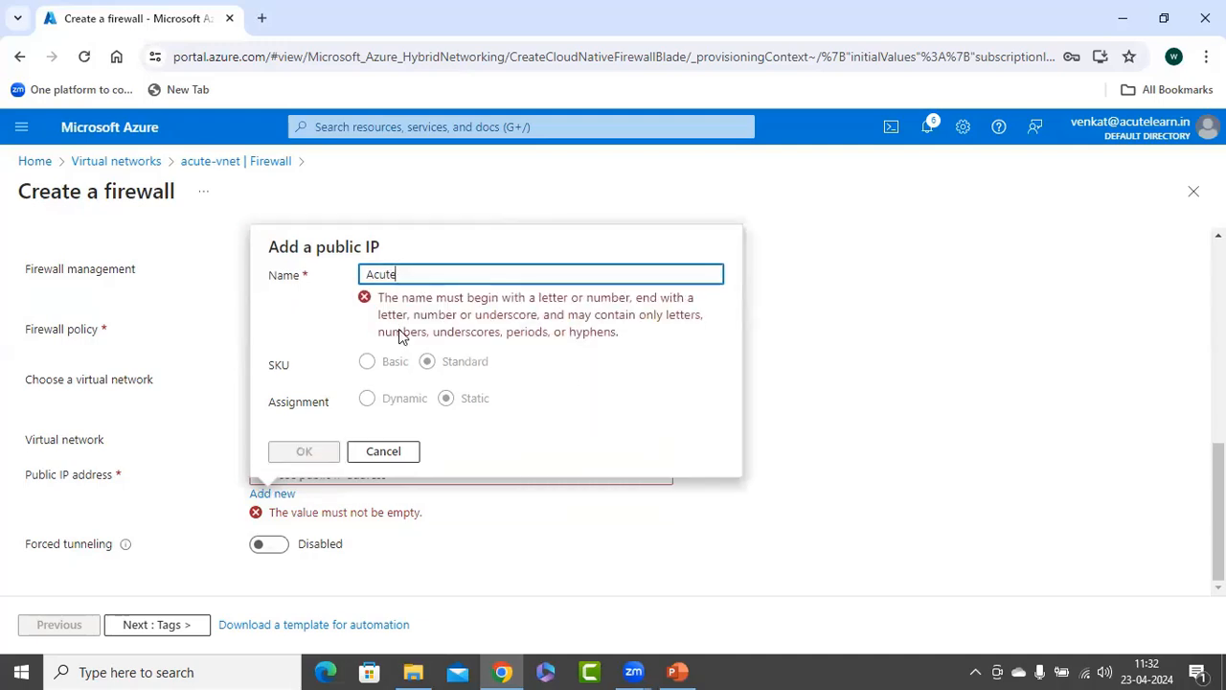
key("BackSpace")
key("BackSpace")
key("BackSpace")
key("BackSpace")
key("BackSpace")
key("BackSpace")
type("vm1-PIP")
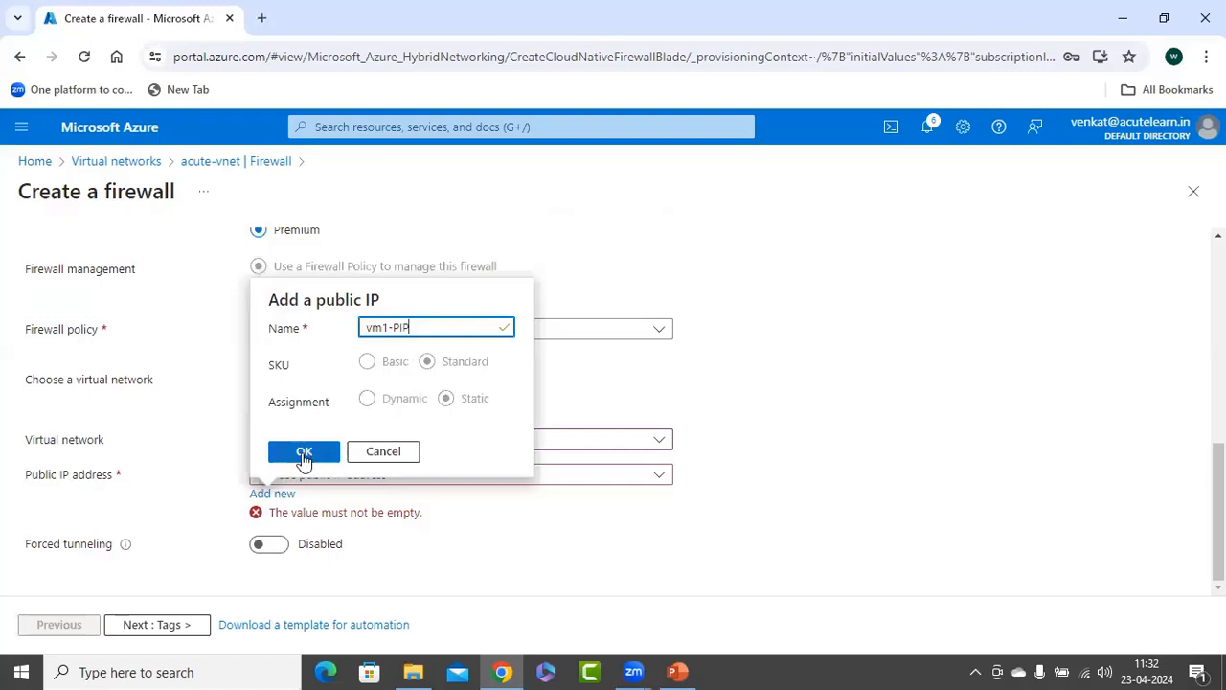
left_click(301, 451)
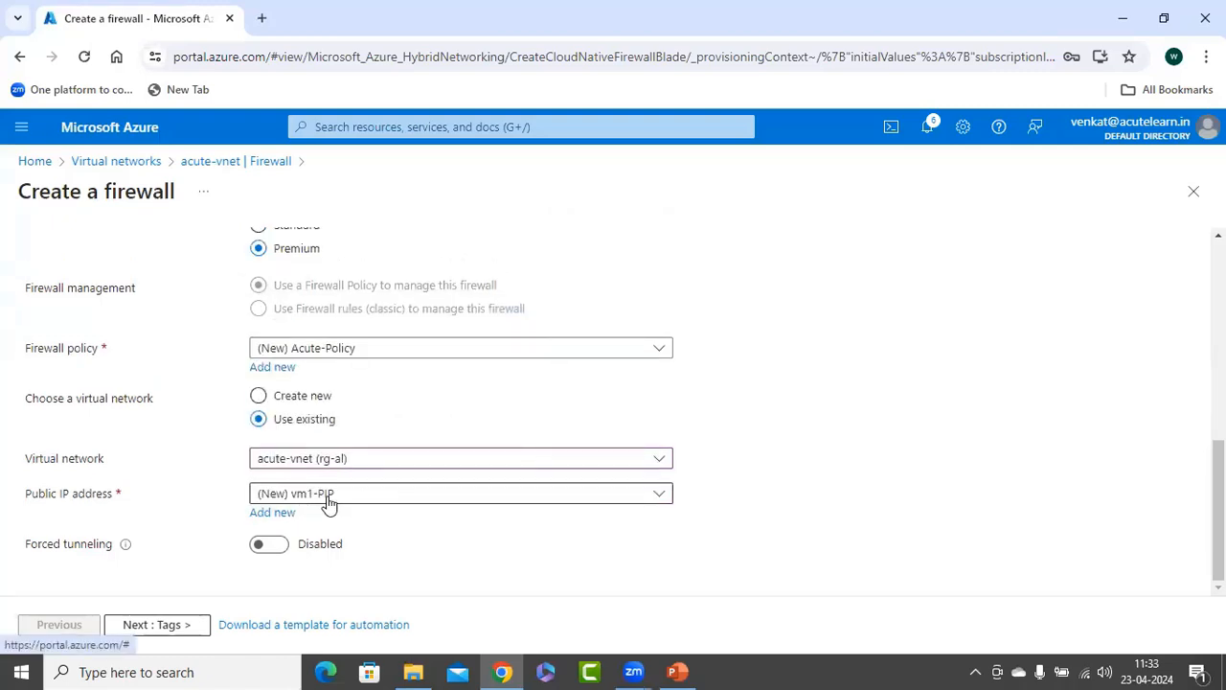
left_click(328, 499)
left_click(427, 553)
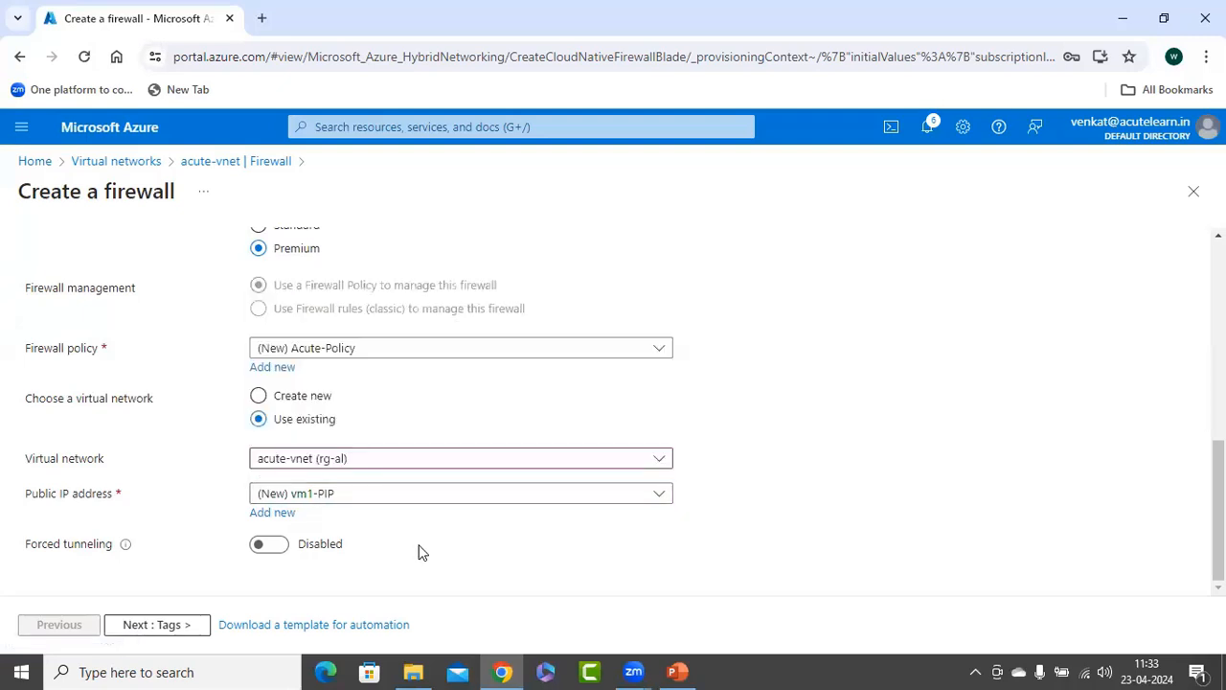
Review and create the firewall without tags, and open the deployed acute-fw resource.
left_click(182, 625)
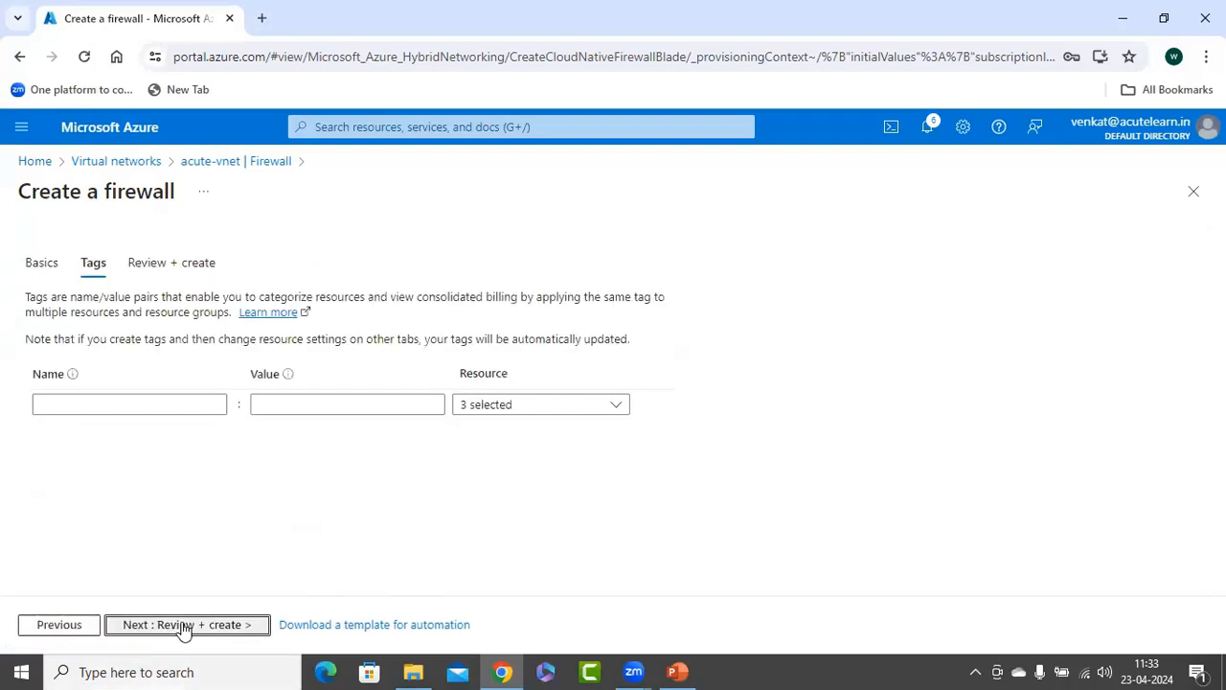
left_click(182, 625)
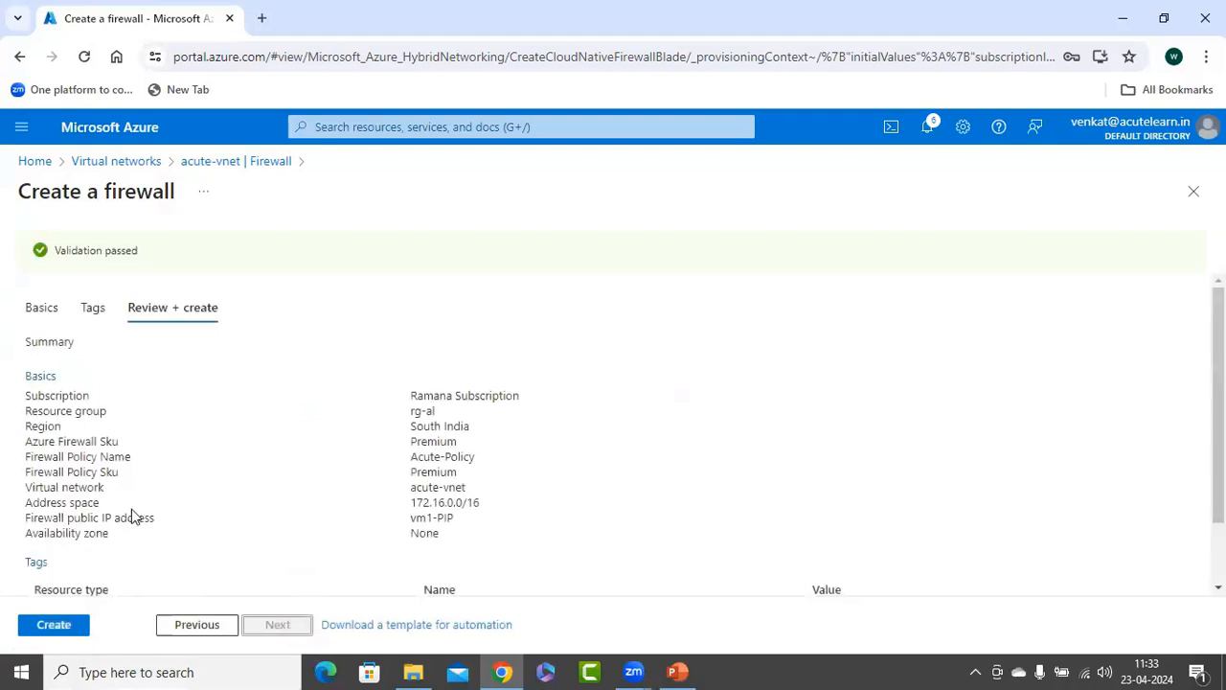
left_click(60, 624)
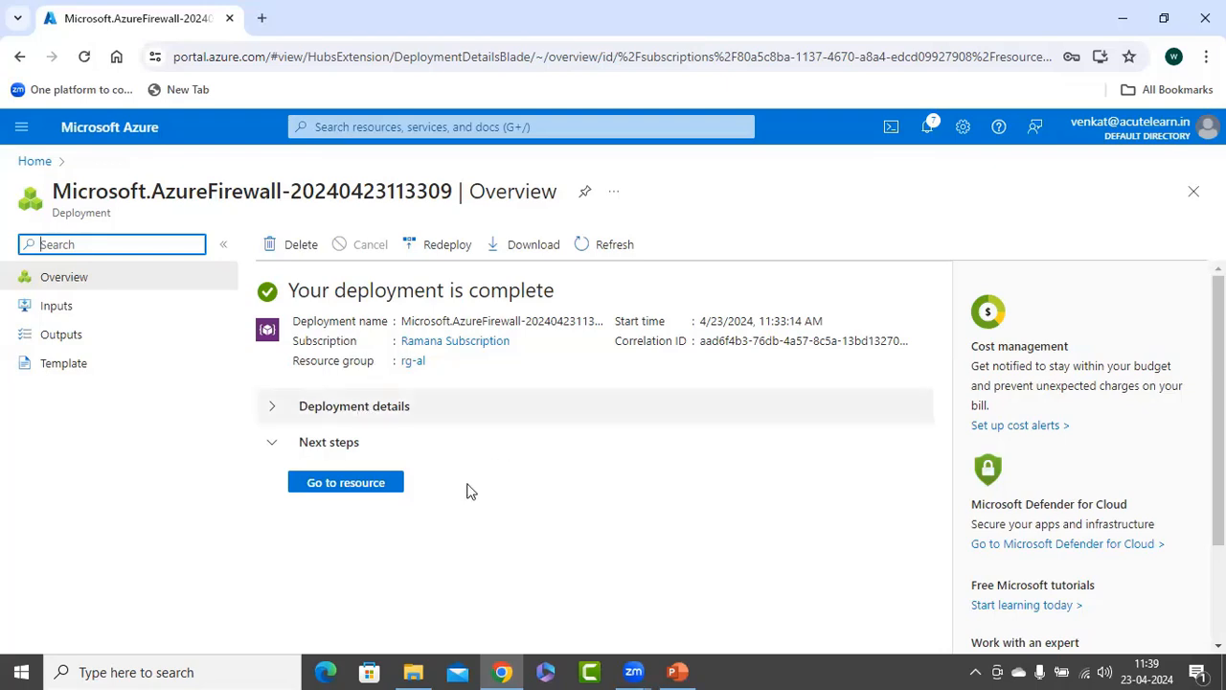
left_click(348, 487)
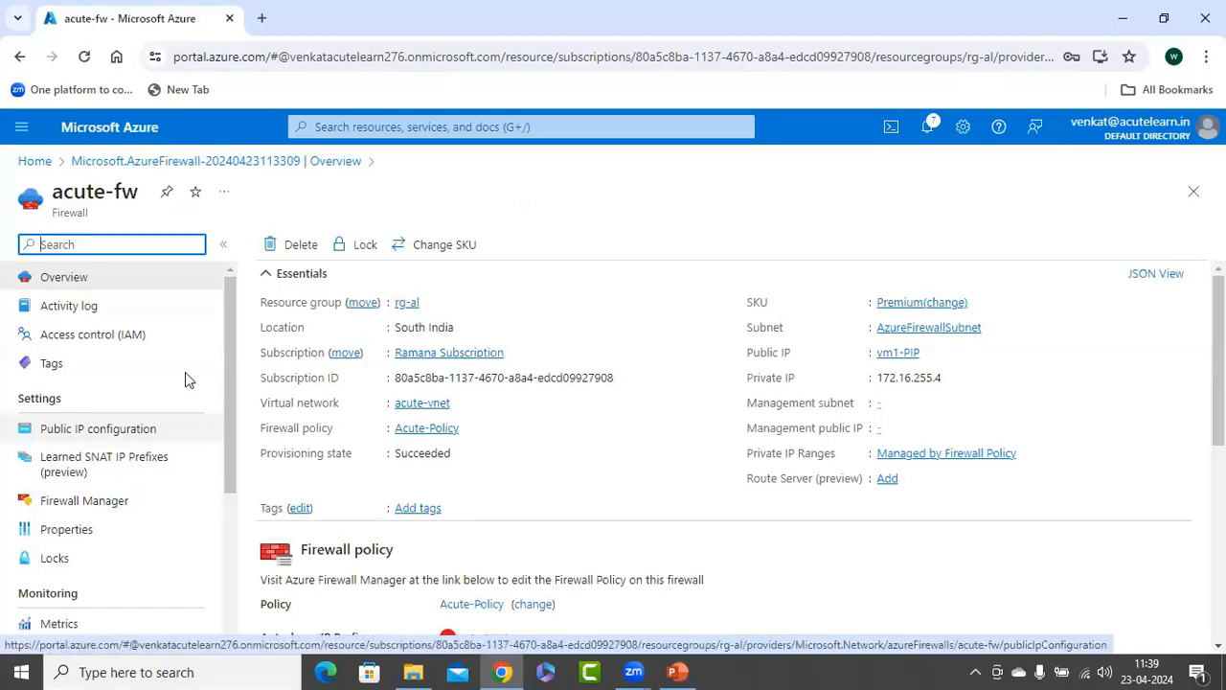
Close the firewall and deployment pages and open the Virtual networks list.
left_click(1193, 190)
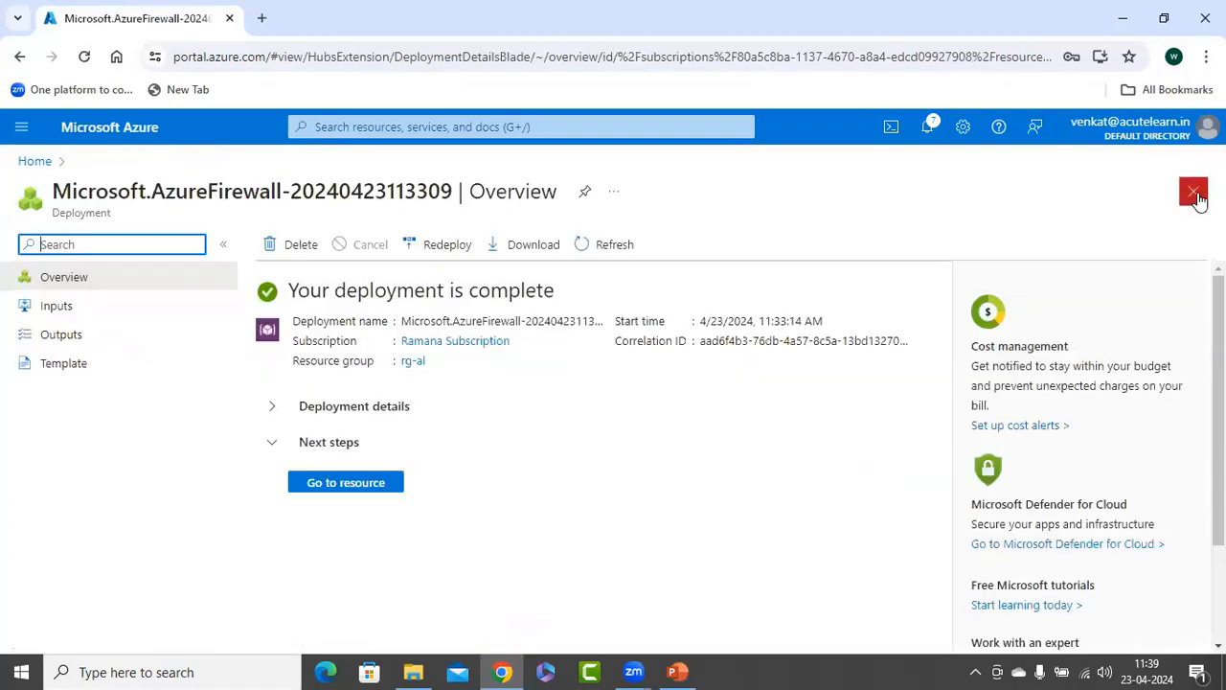
left_click(1194, 191)
left_click(261, 271)
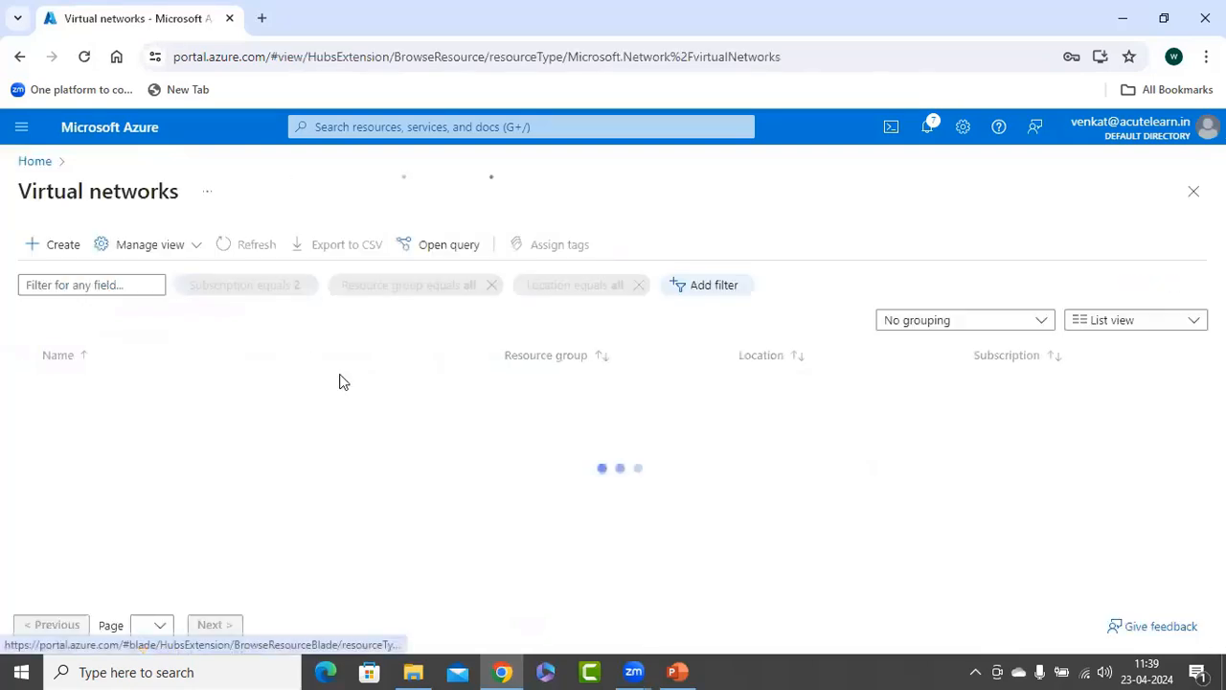
Open acute-vnet's firewall settings, check the private IP address listed there, and open the acute-fw firewall.
left_click(96, 387)
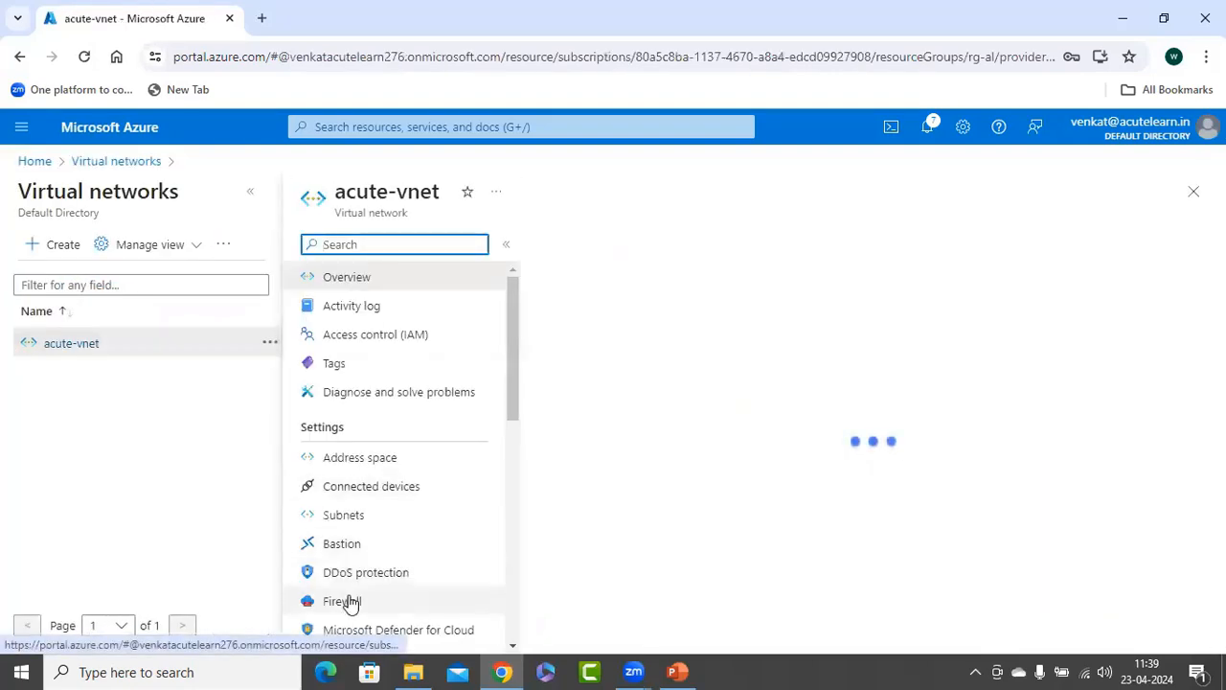
left_click(344, 601)
left_click(250, 192)
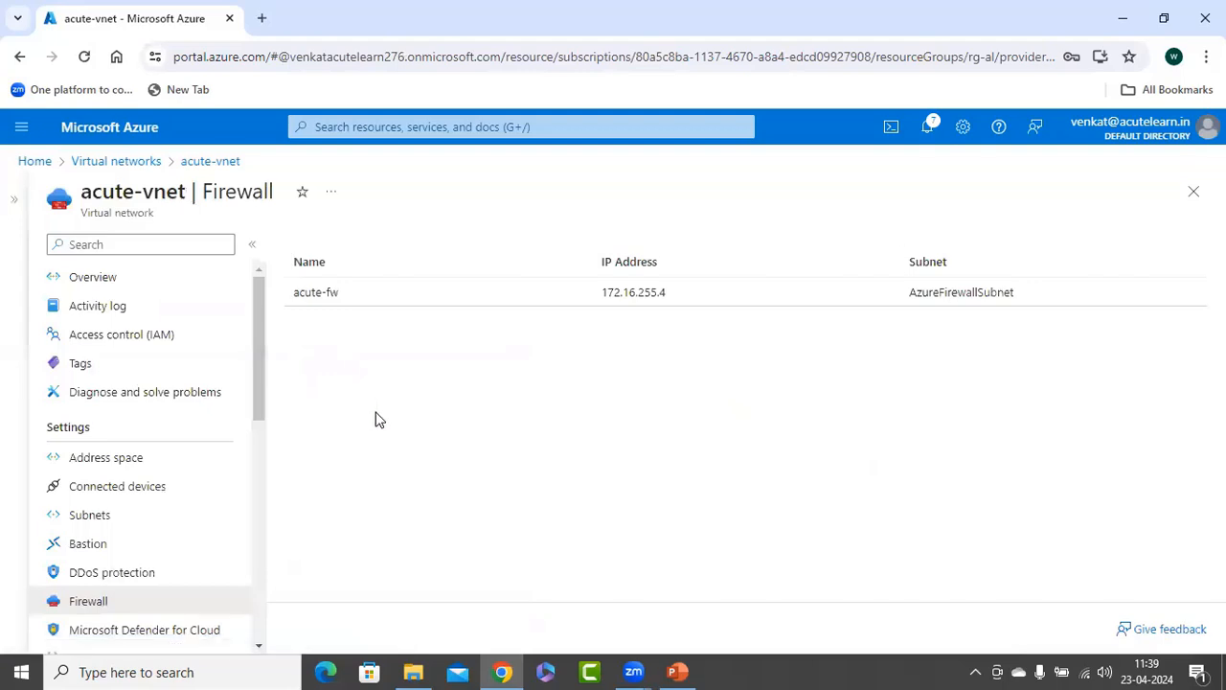
left_click_drag(672, 300, 603, 301)
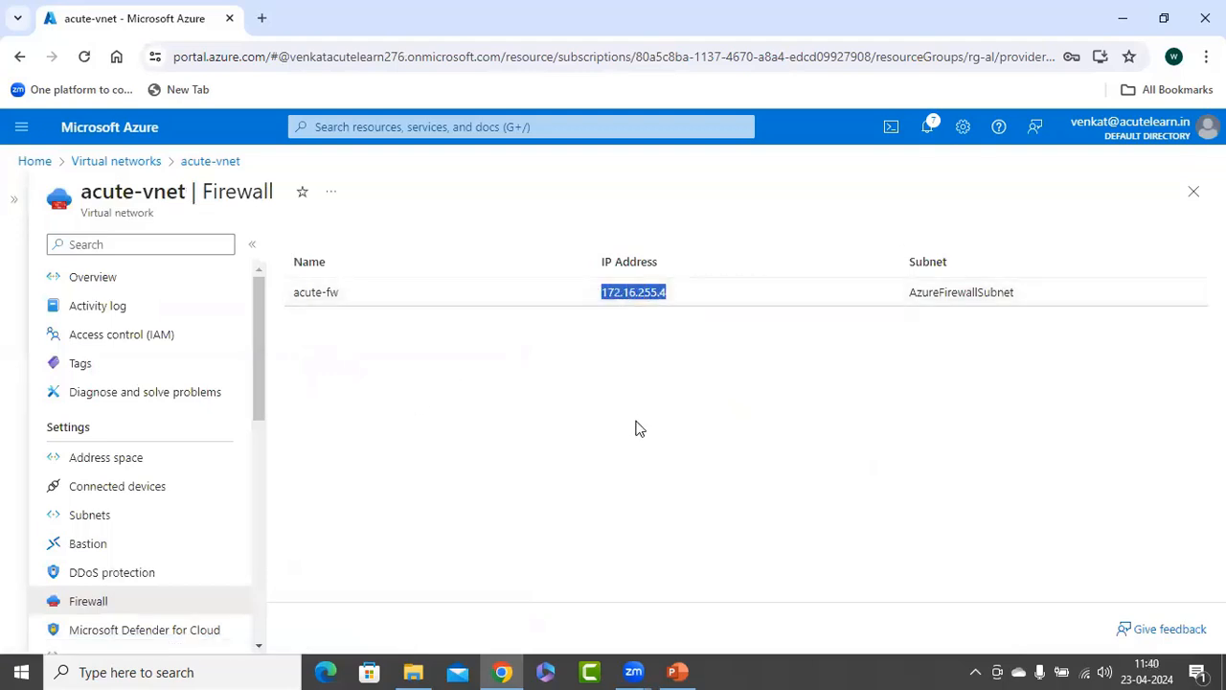
left_click(319, 295)
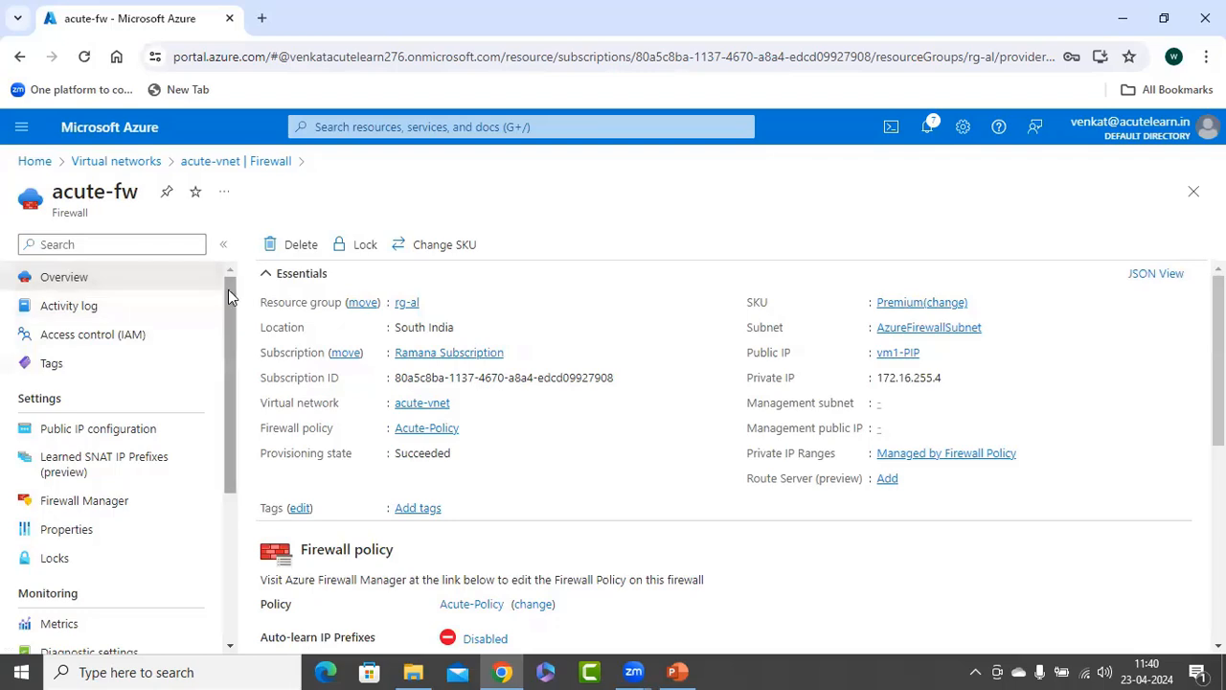
left_click_drag(228, 297, 226, 244)
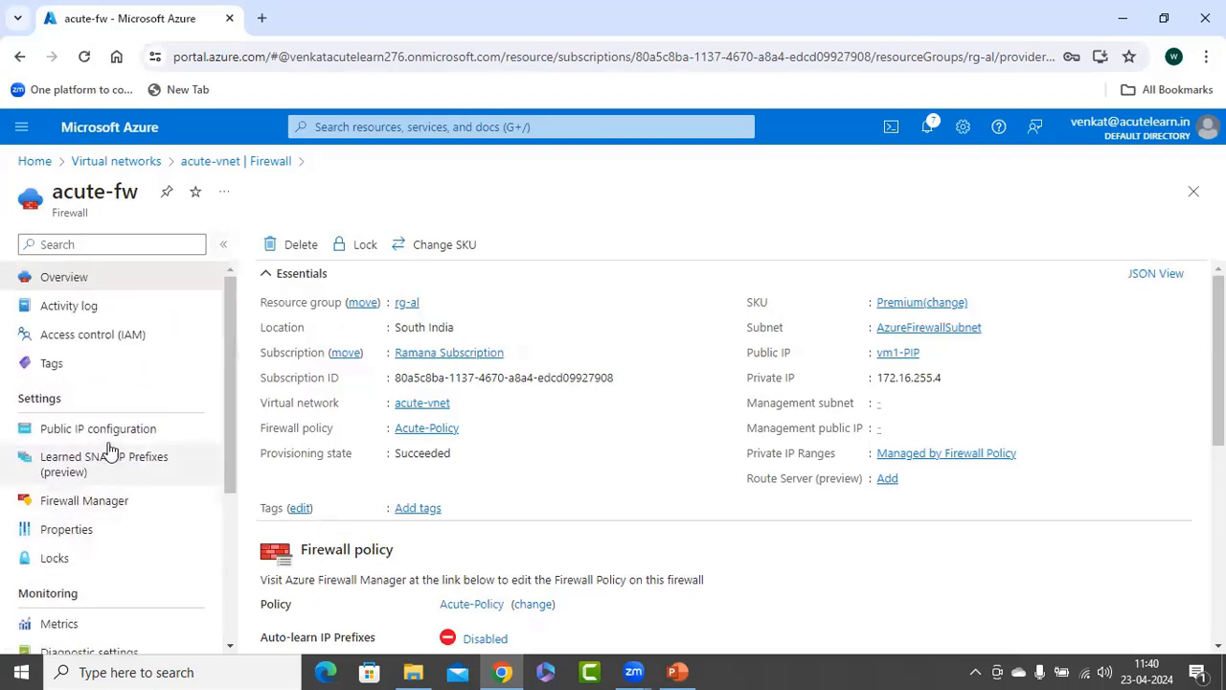
Add a public IP configuration named vm2 to acute-fw using the public IP address vm2-ip (20.235.137.115).
left_click(78, 431)
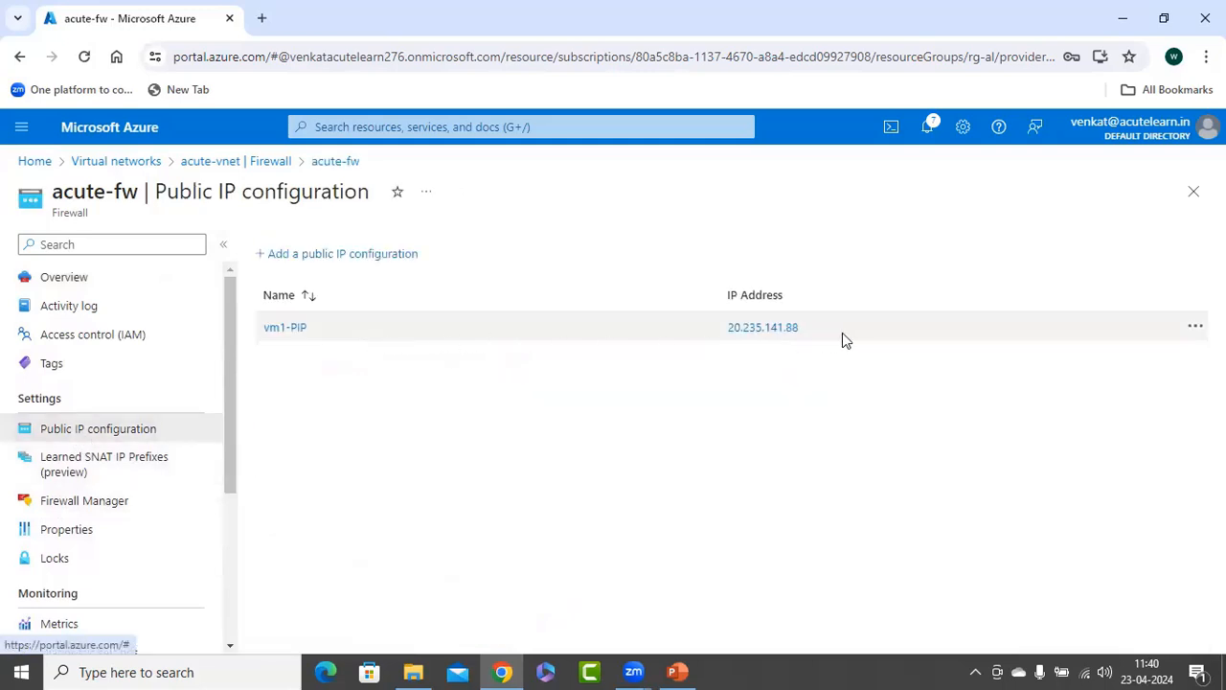
left_click(331, 254)
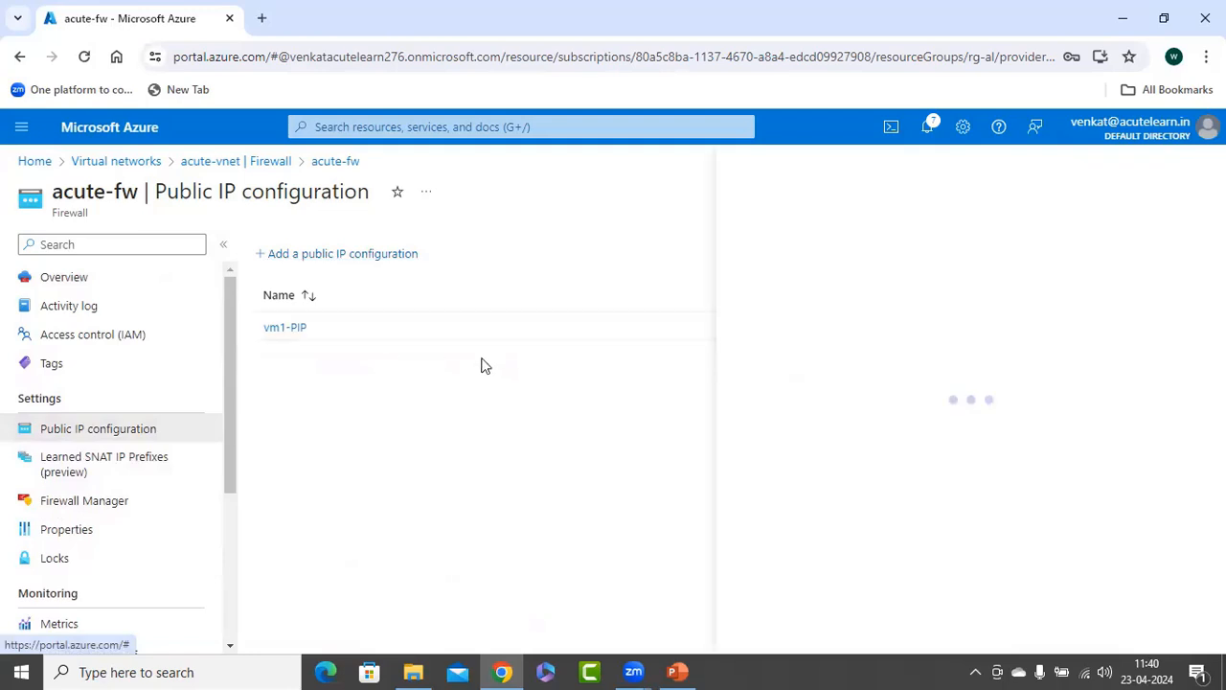
left_click(811, 307)
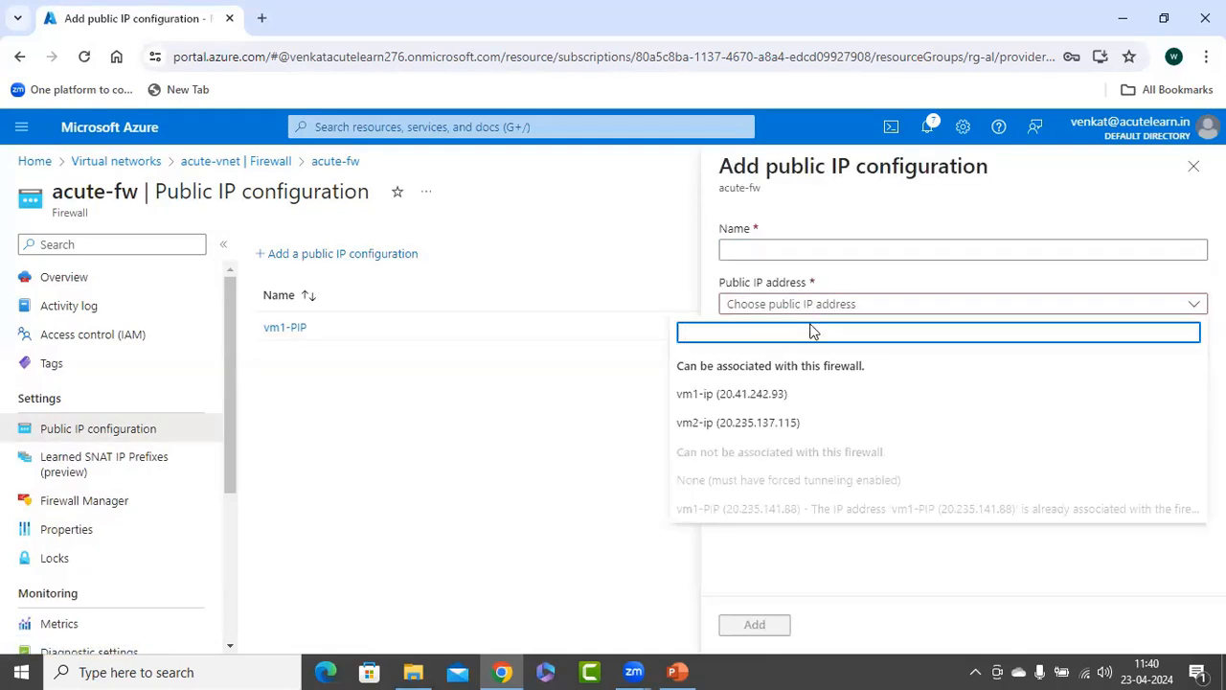
left_click(720, 427)
left_click(771, 252)
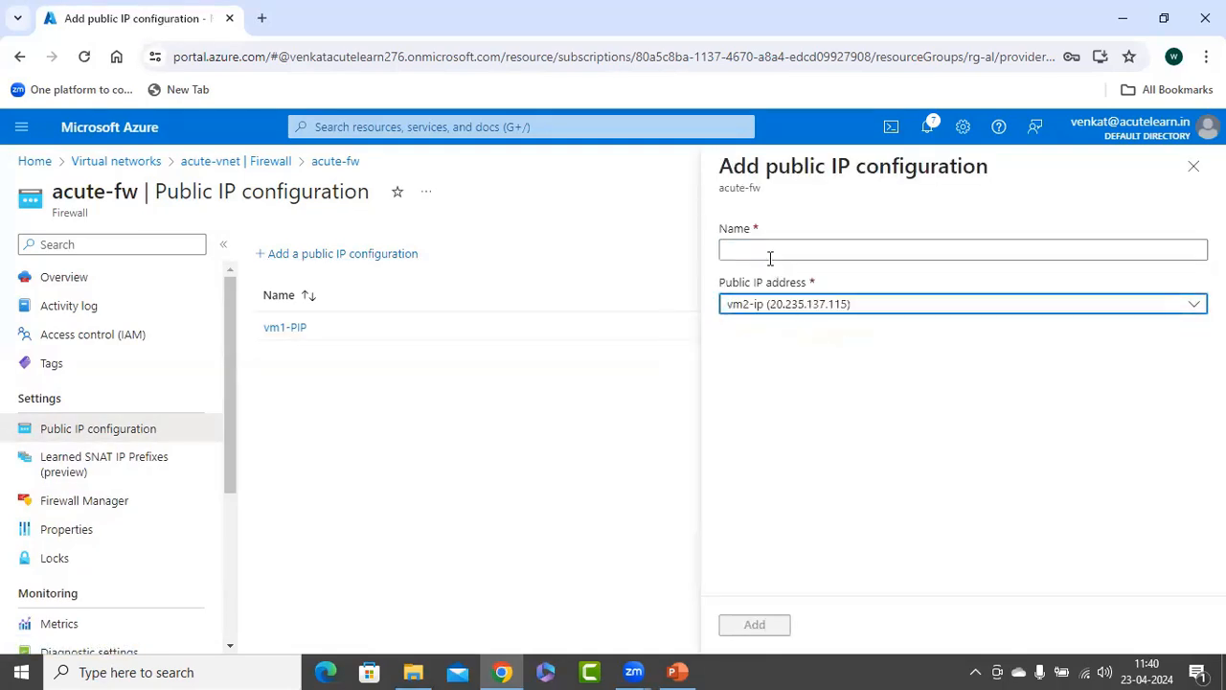
type("vm2")
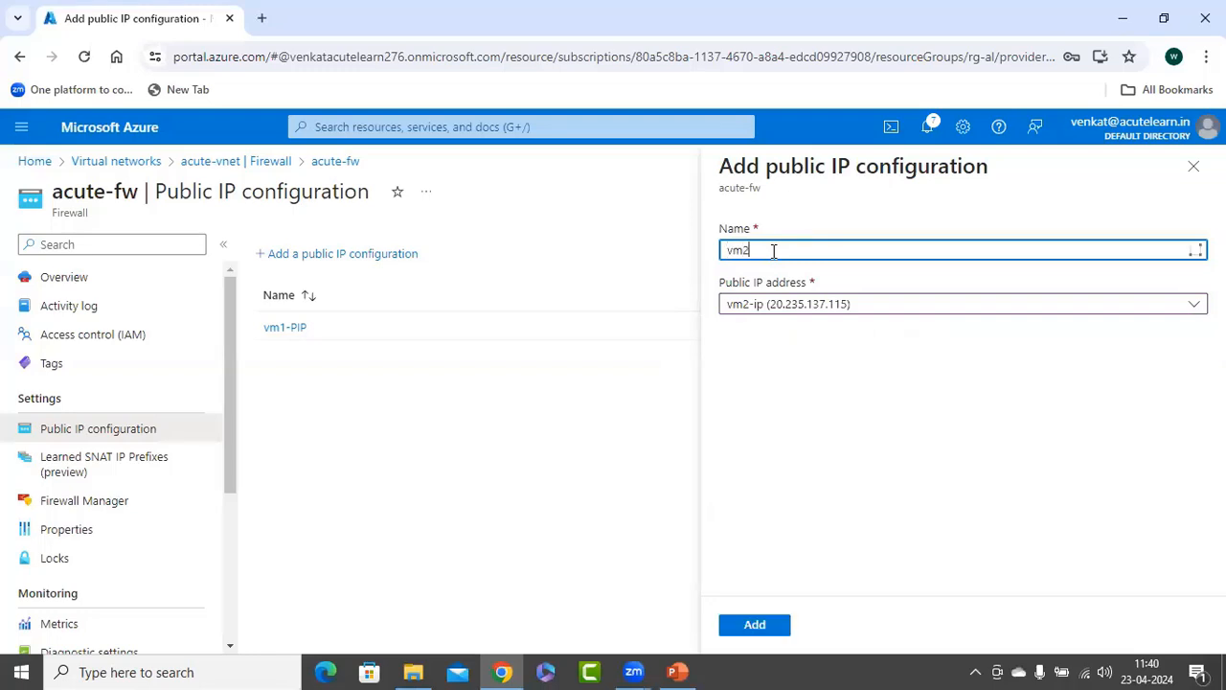
left_click(733, 624)
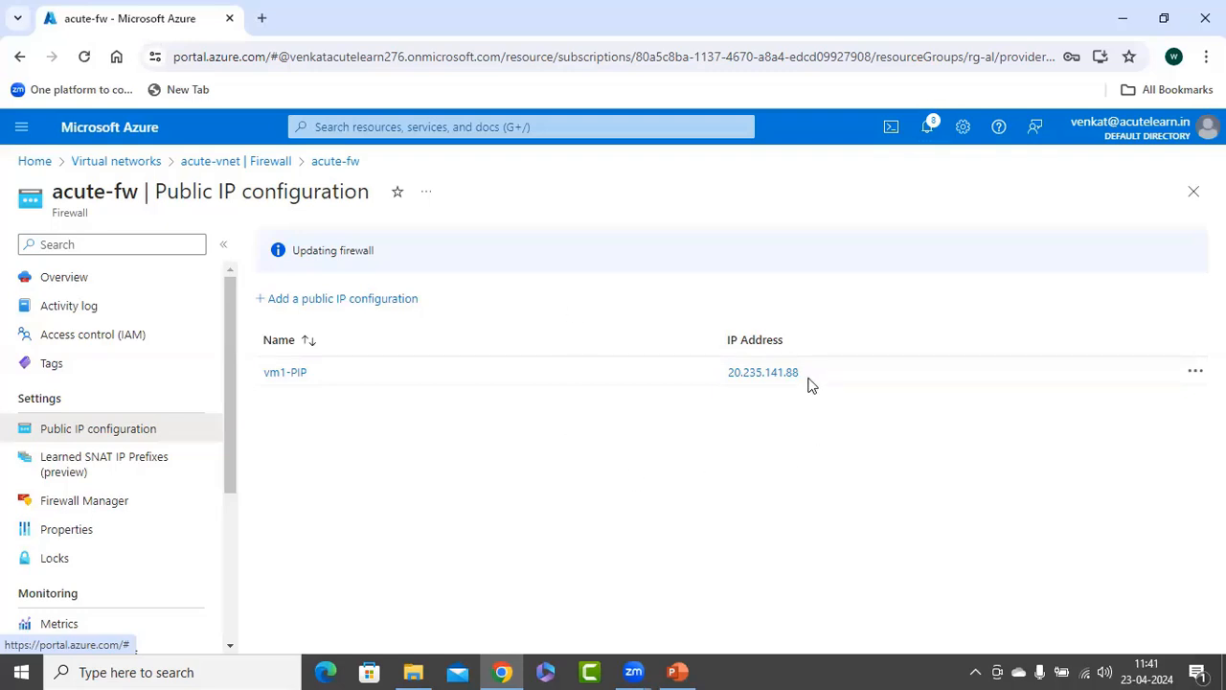
Select the vm1-PIP address, switch to PowerPoint, and duplicate slide 11 with the Azure Firewall network diagram.
left_click_drag(801, 370, 726, 373)
key("ctrl+c")
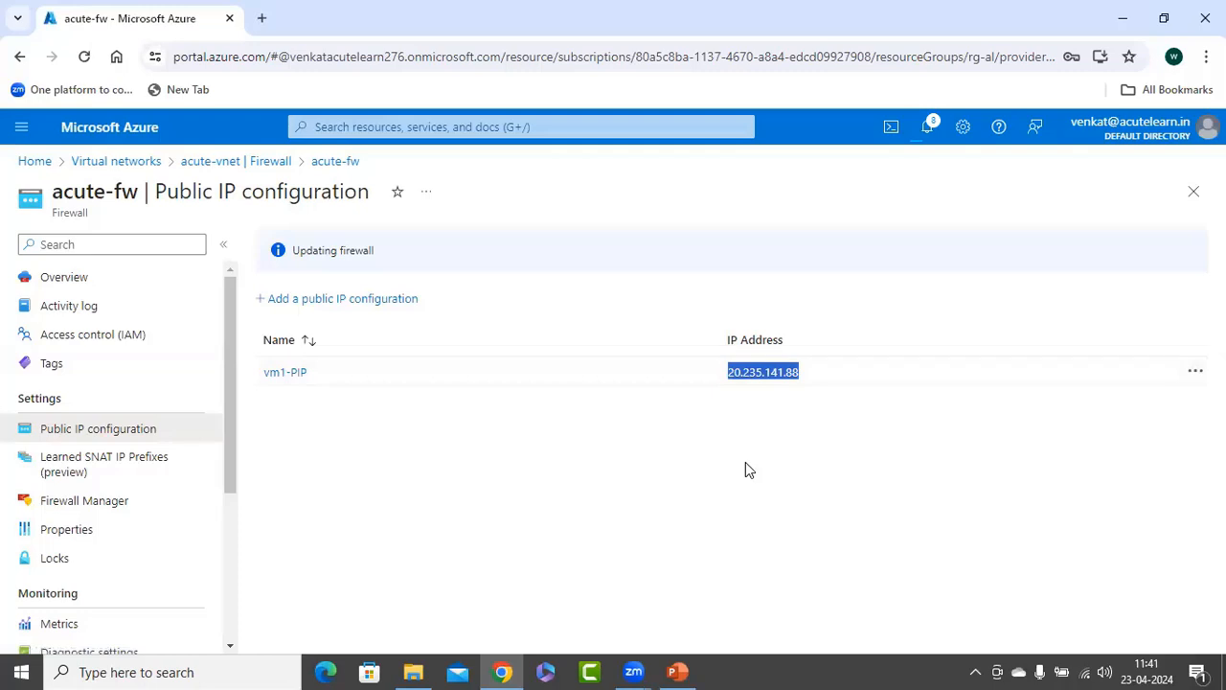
left_click(677, 672)
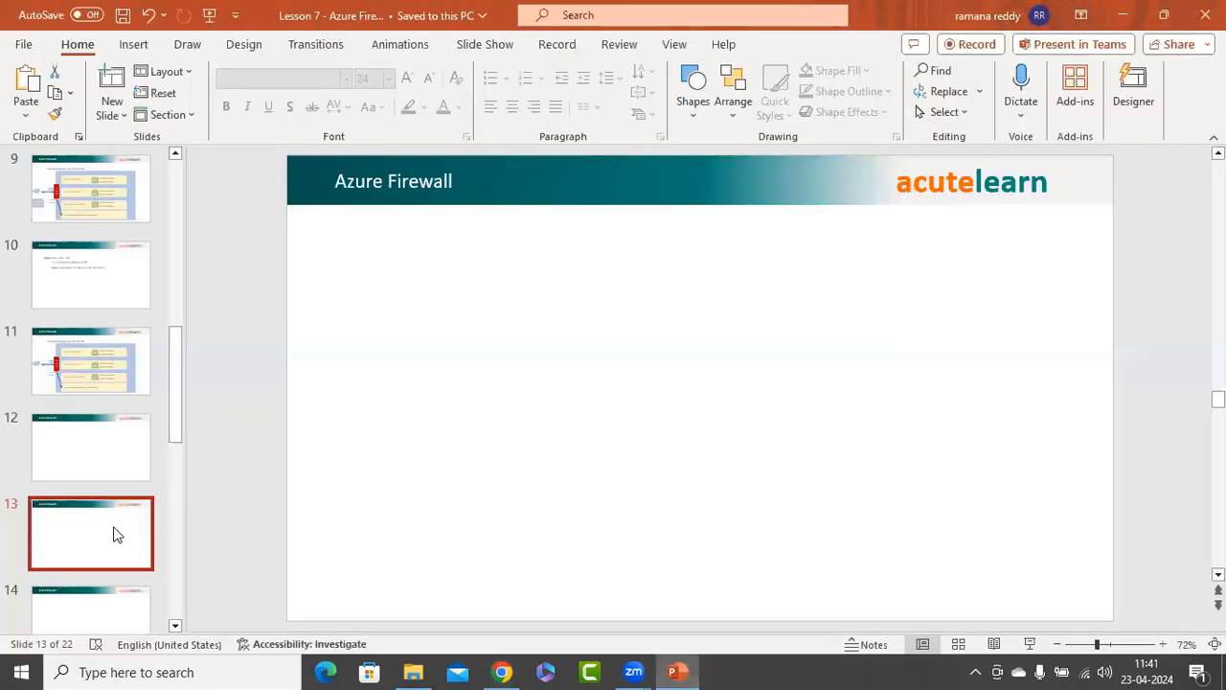
left_click(110, 371)
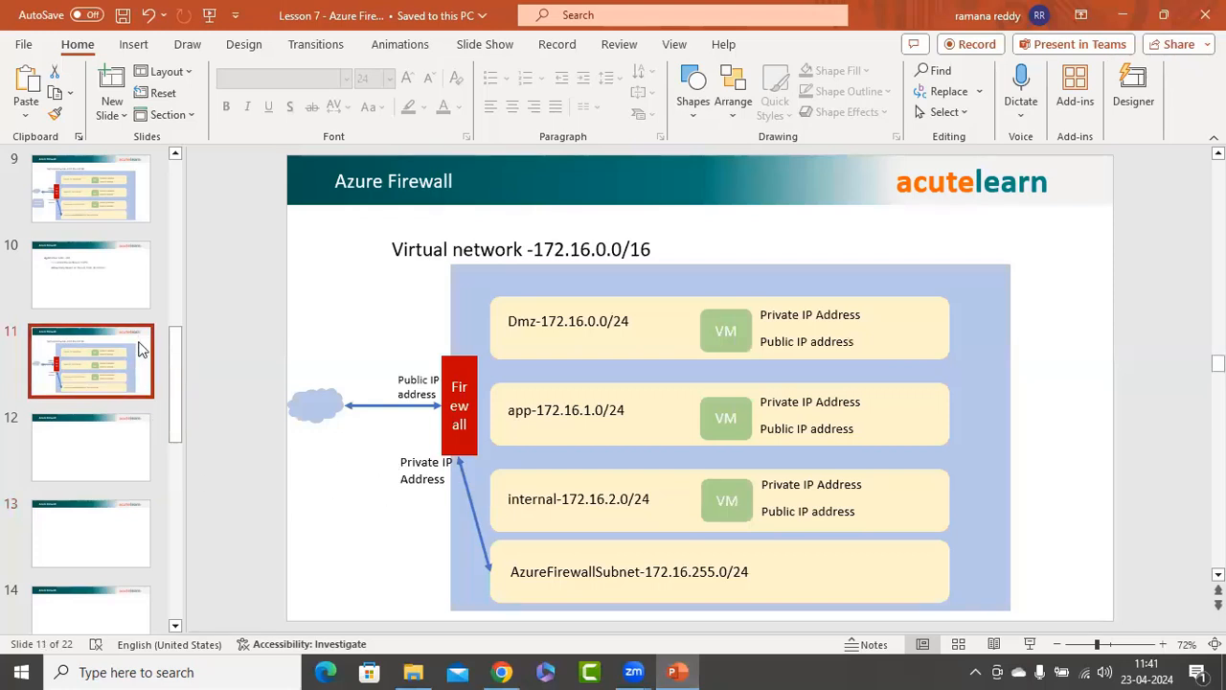
key("ctrl+v")
Replace the firewall's "Public IP address" label on slide 12 with 20.235.141.88 copied from acute-fw's public IP configuration in the Azure portal.
left_click(409, 385)
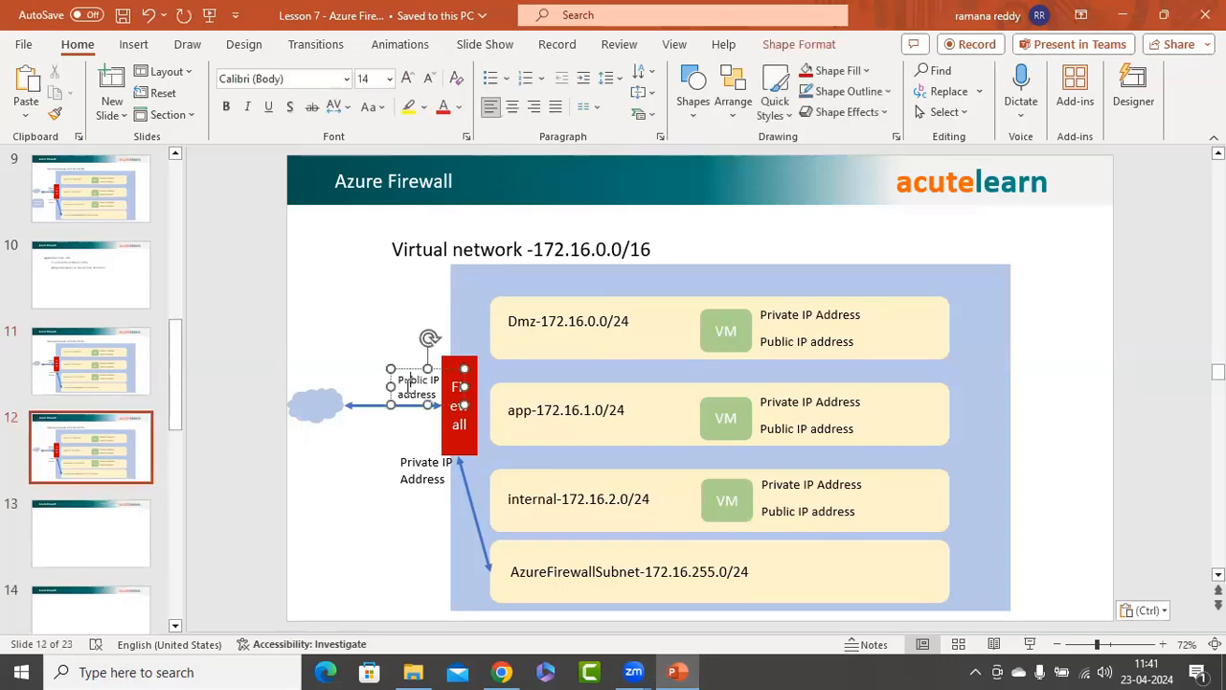
key("ctrl+a")
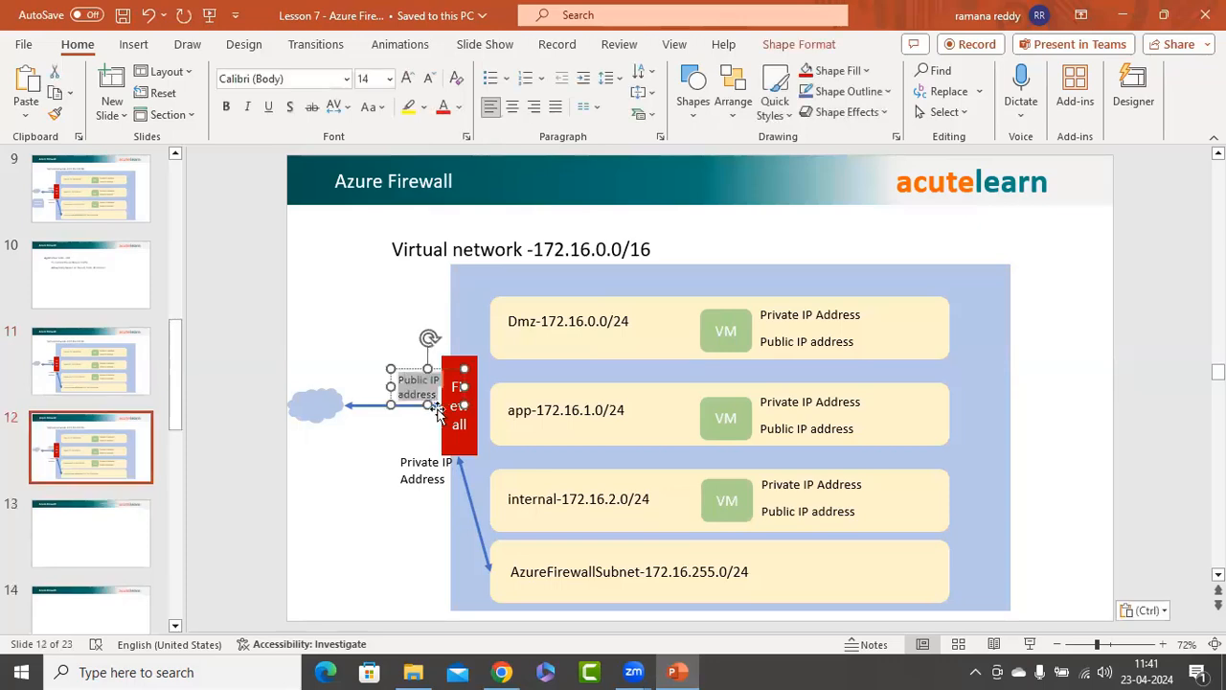
left_click(502, 671)
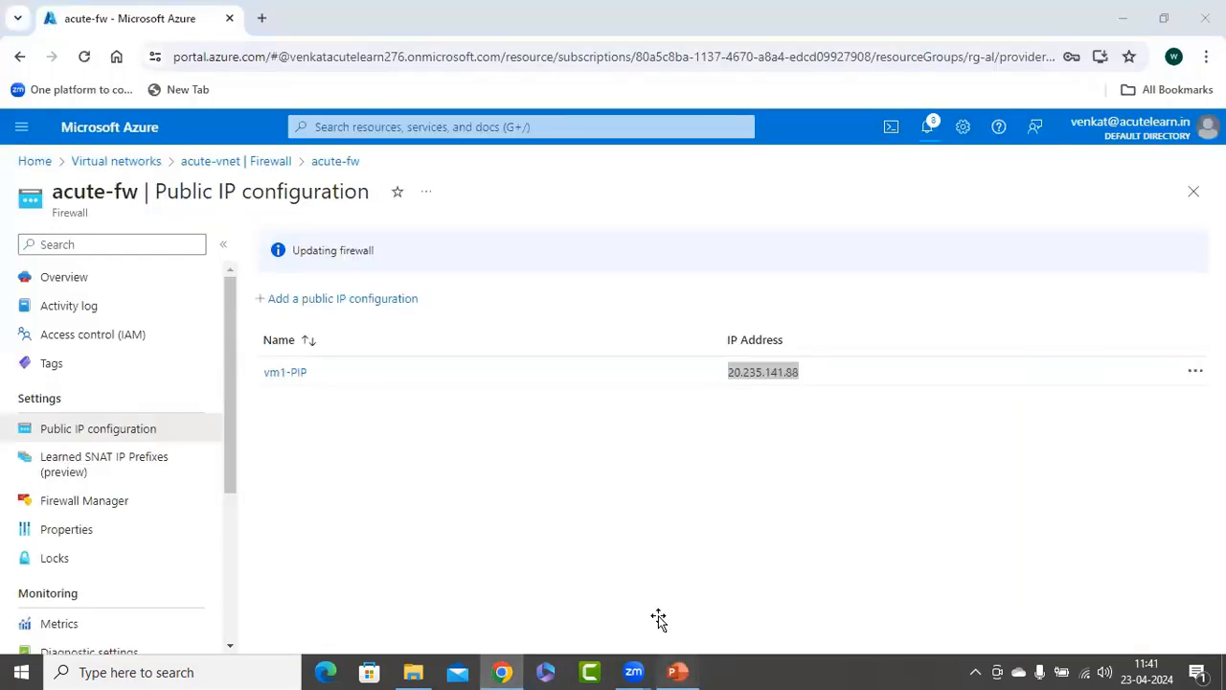
left_click(677, 672)
key("ctrl+v")
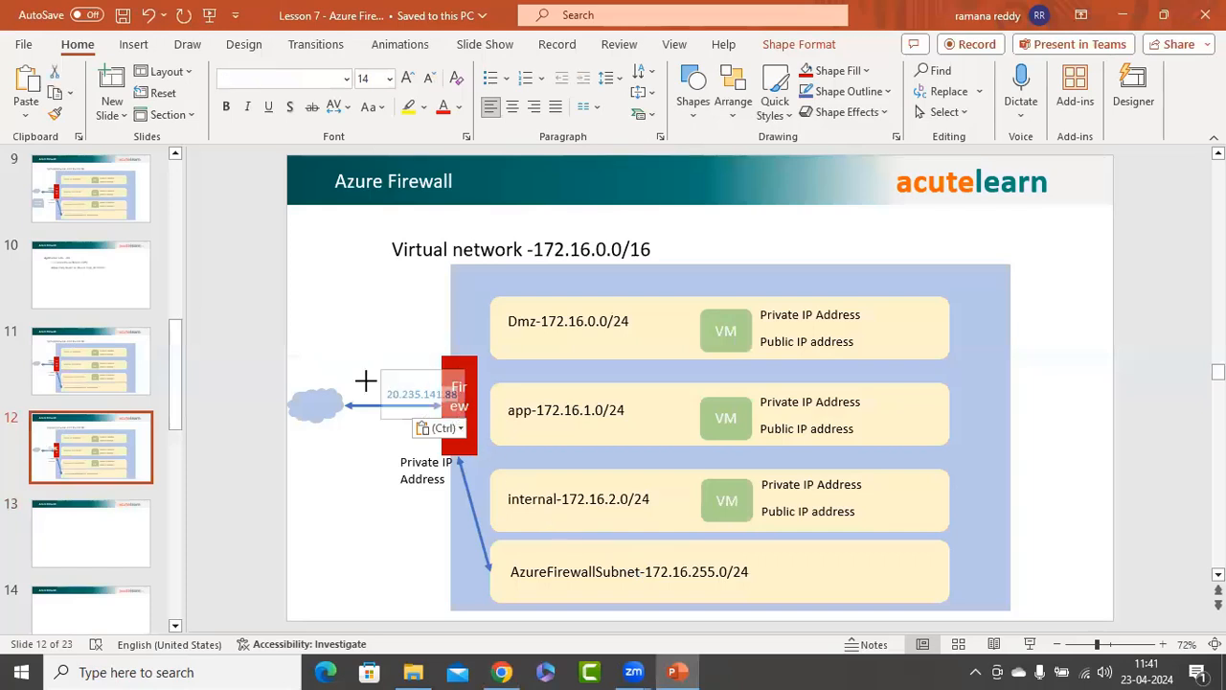
Move the 20.235.141.88 label up above the arrow between the cloud and the firewall, and remove its empty first line.
left_click_drag(366, 381, 419, 335)
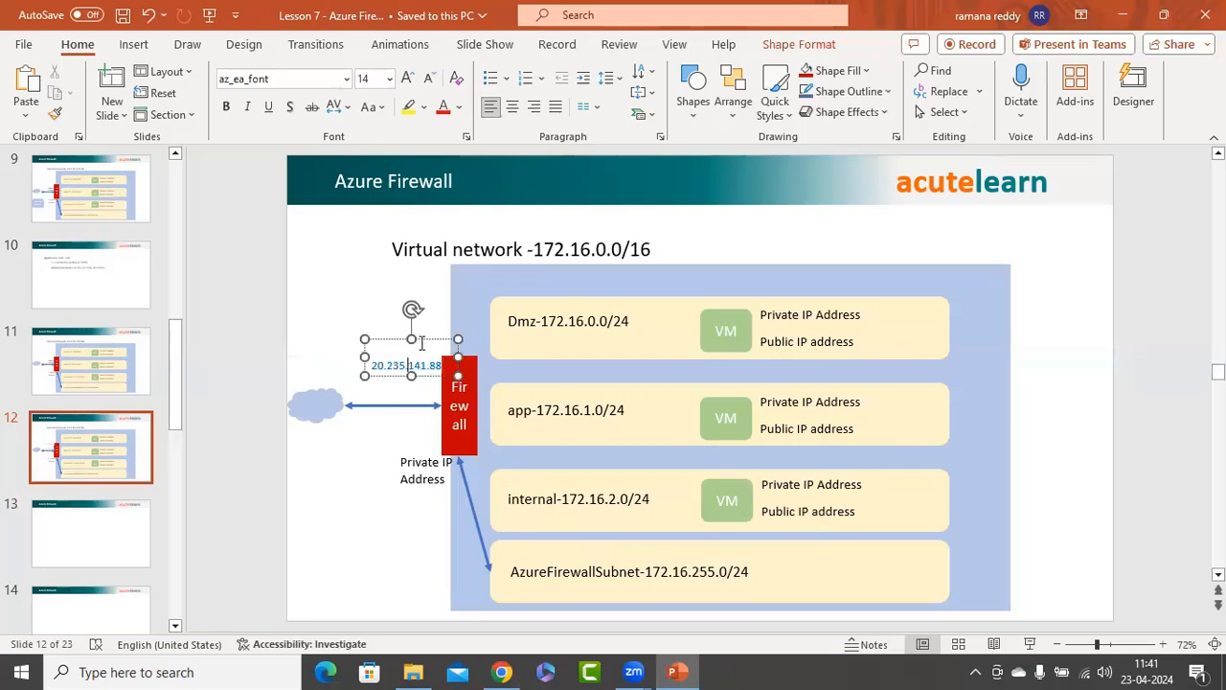
left_click_drag(412, 339, 413, 360)
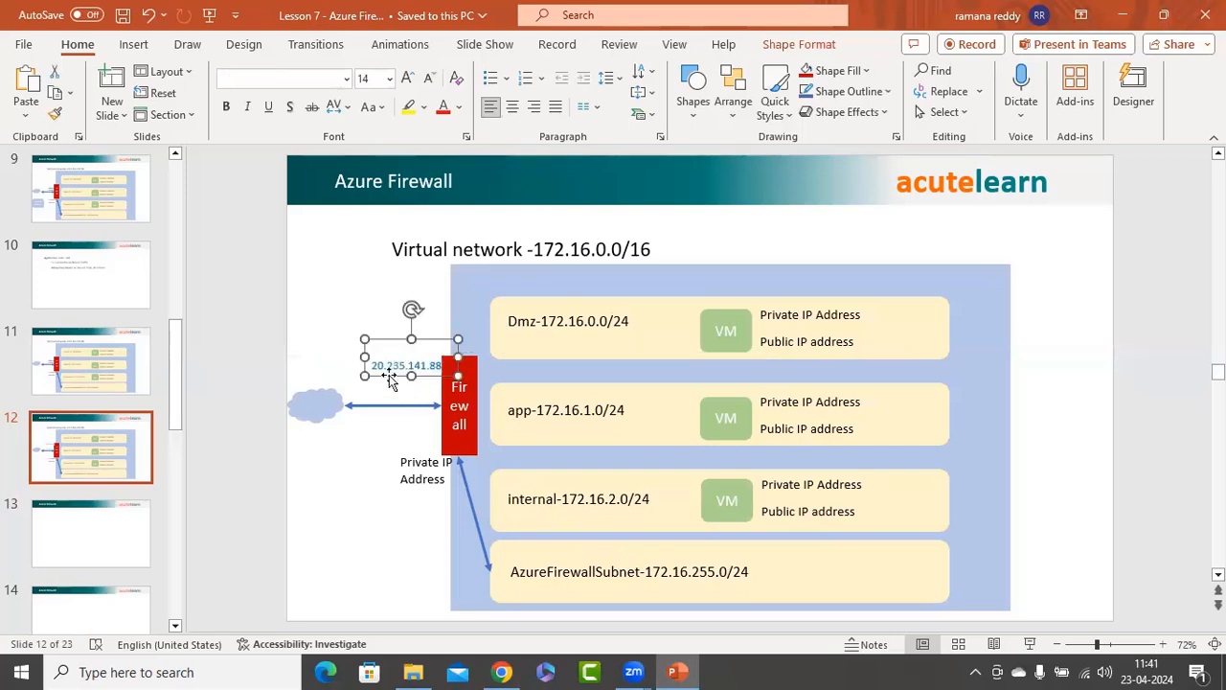
left_click(373, 366)
key("BackSpace")
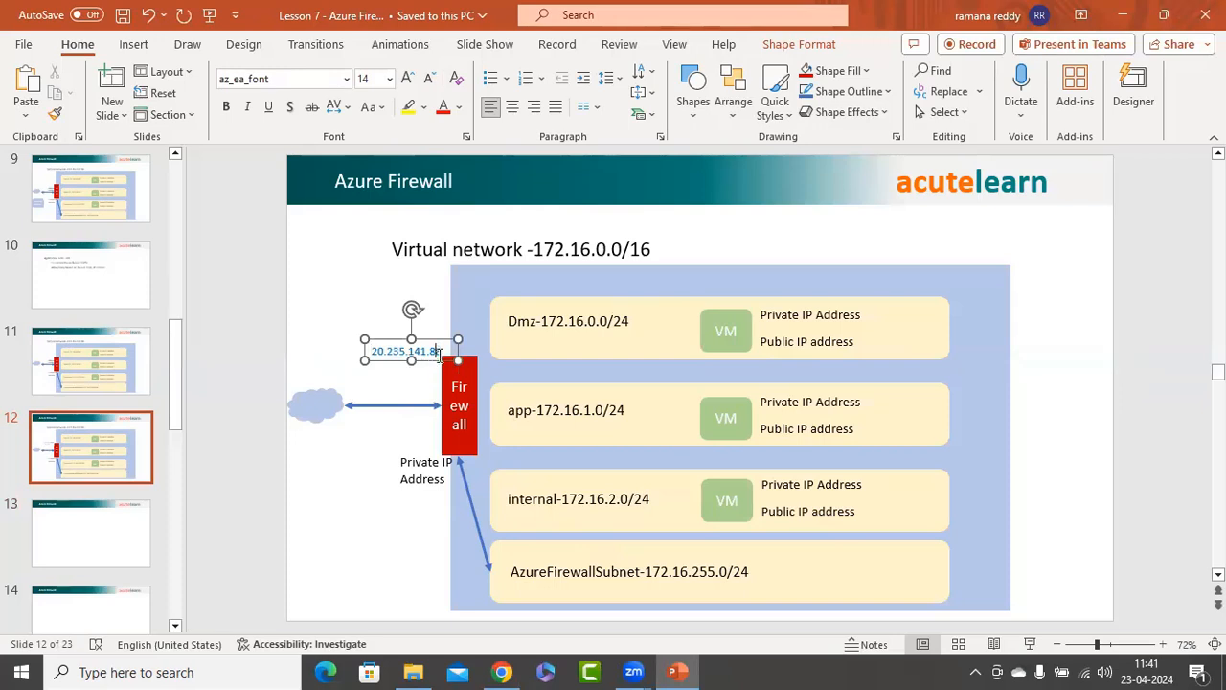
Add the port number 3389 on a new line under 20.235.141.88 in the firewall's public IP label.
key("Return")
type("3389")
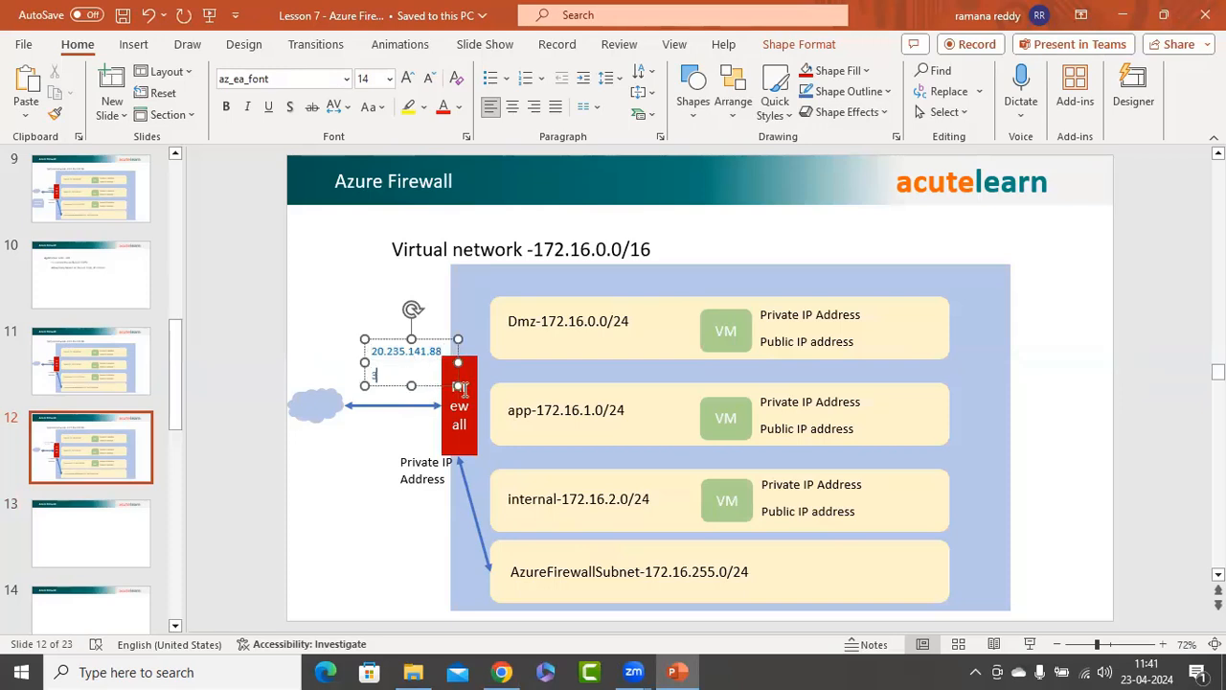
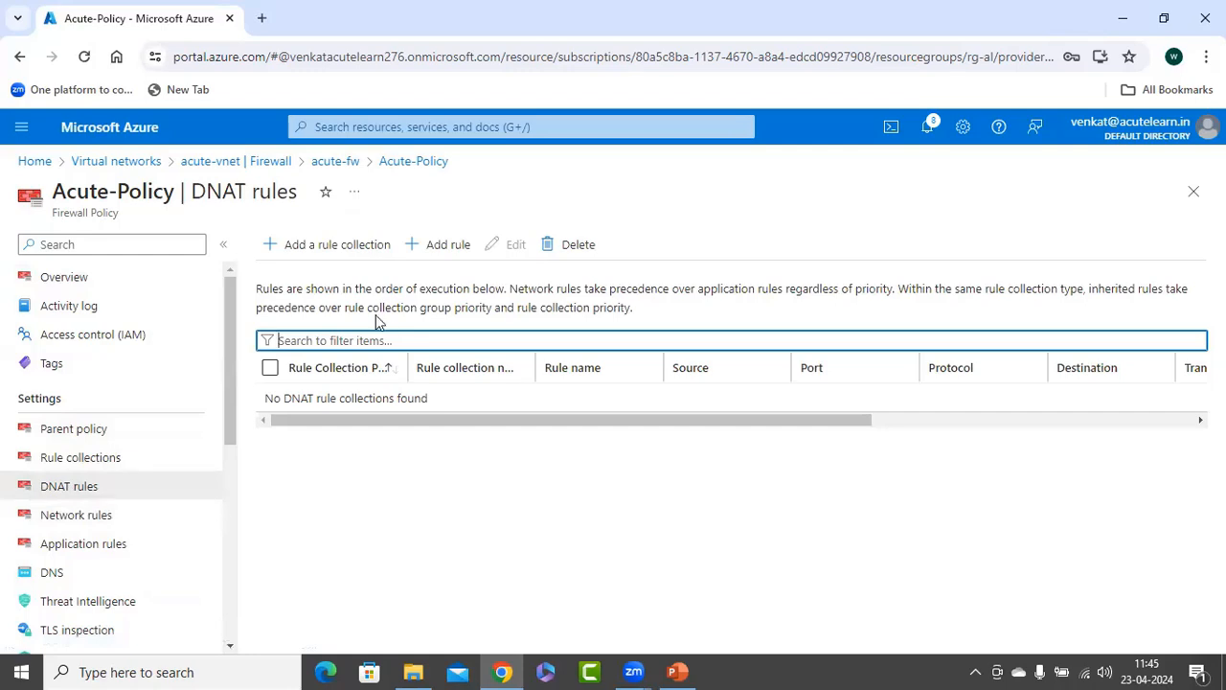
Start a new rule collection in Acute-Policy named VM1-DNAT-Collection, with DNAT as its collection type.
left_click(322, 245)
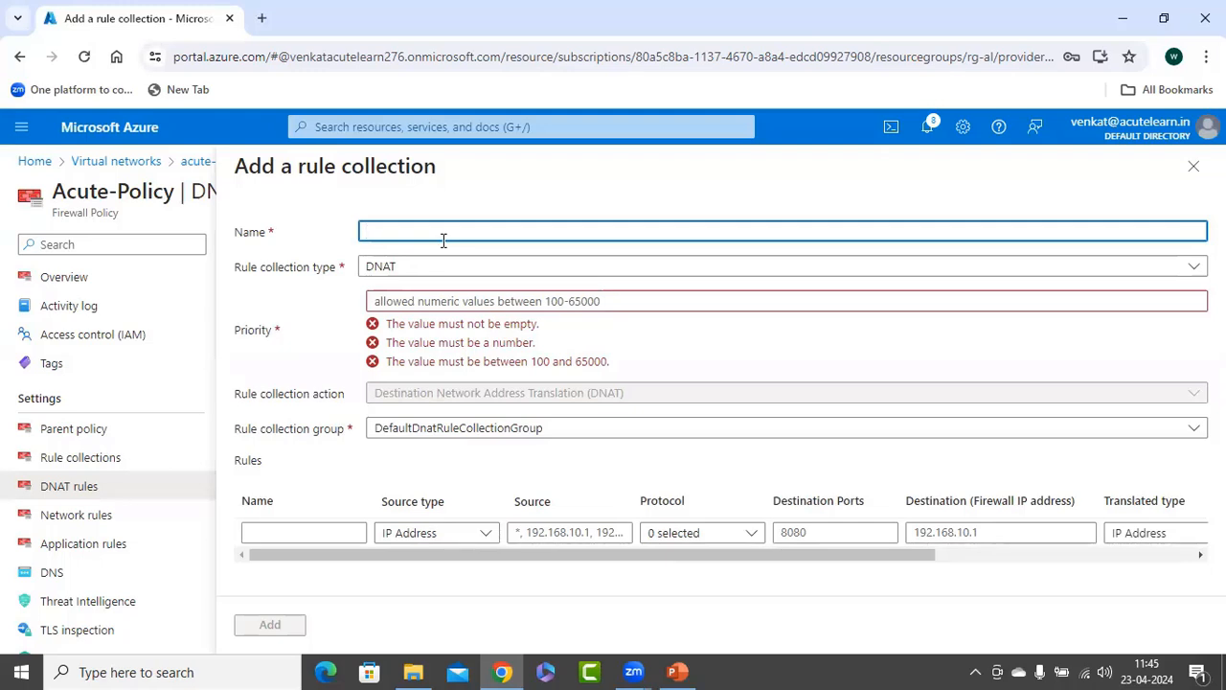
type("VM1-DNAT")
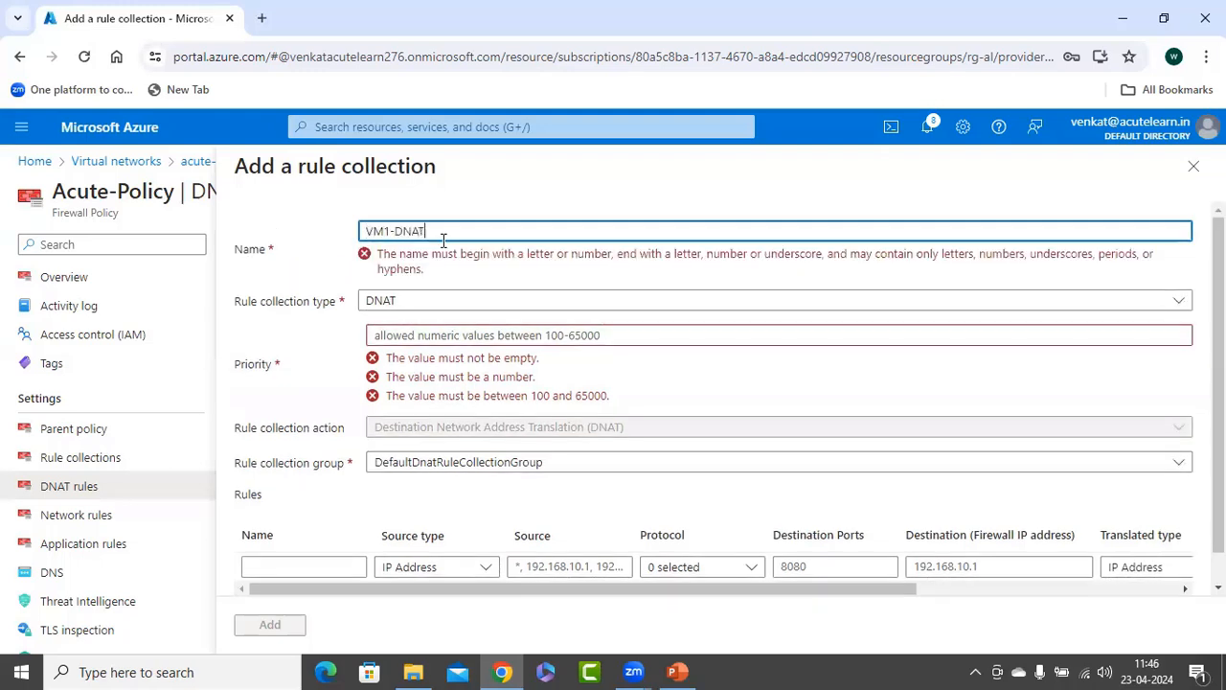
type("-")
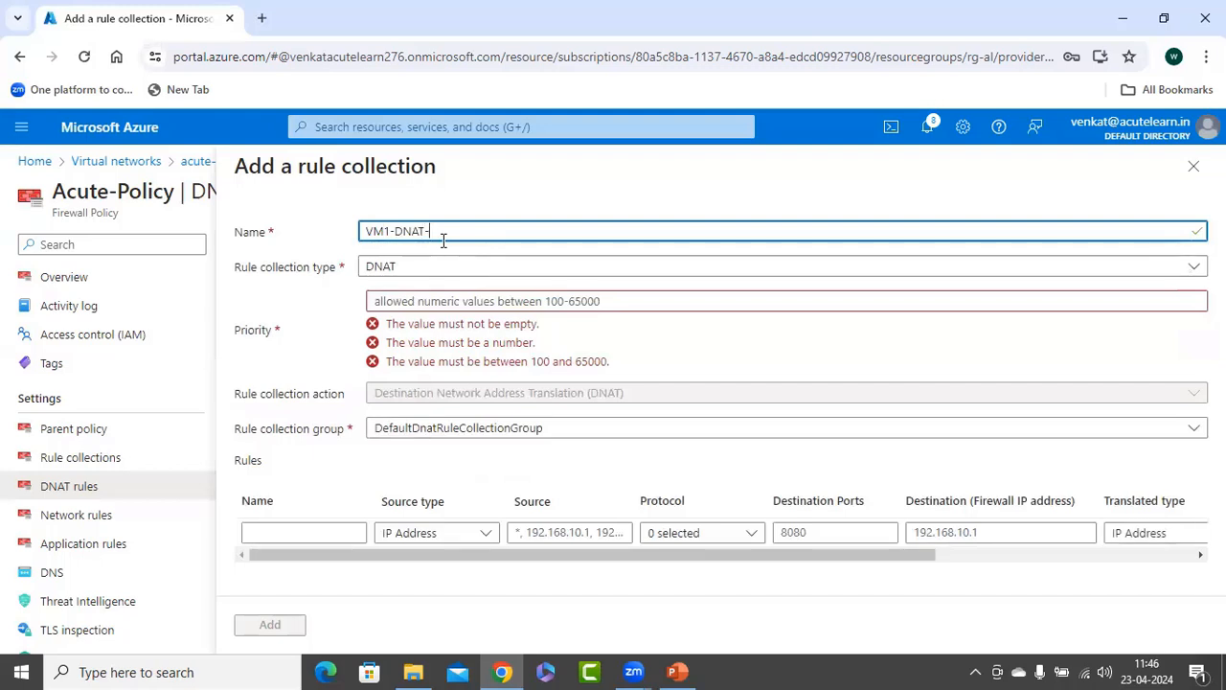
type("Collection")
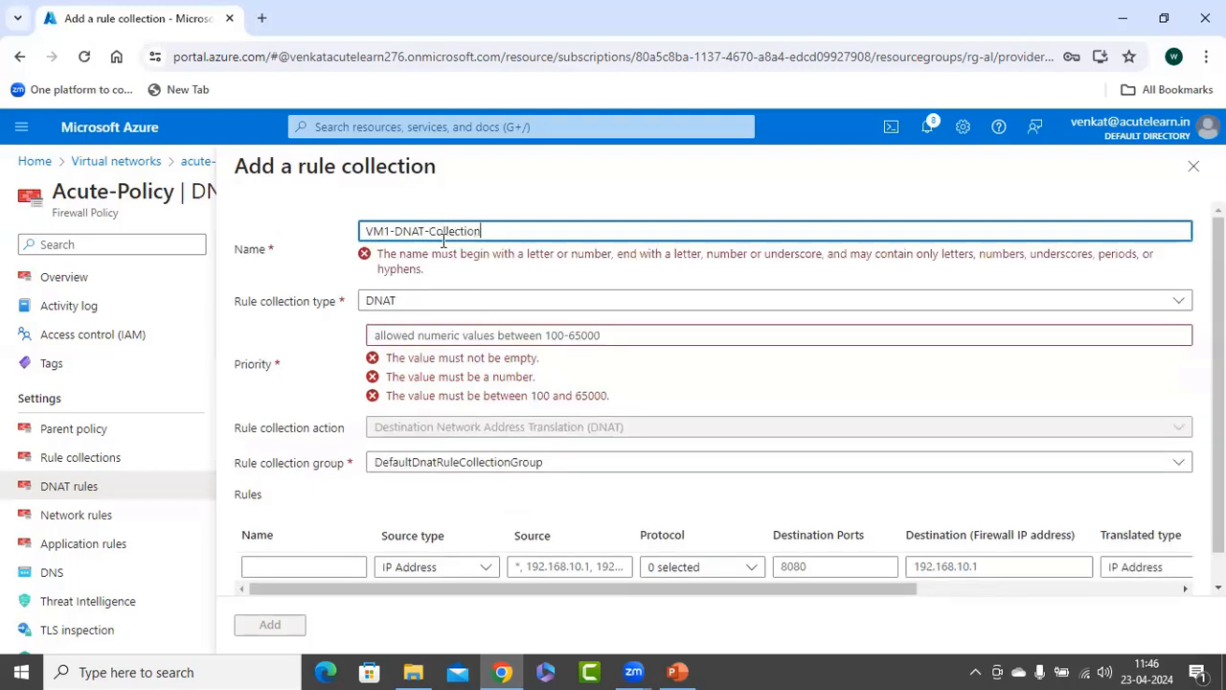
left_click(242, 301)
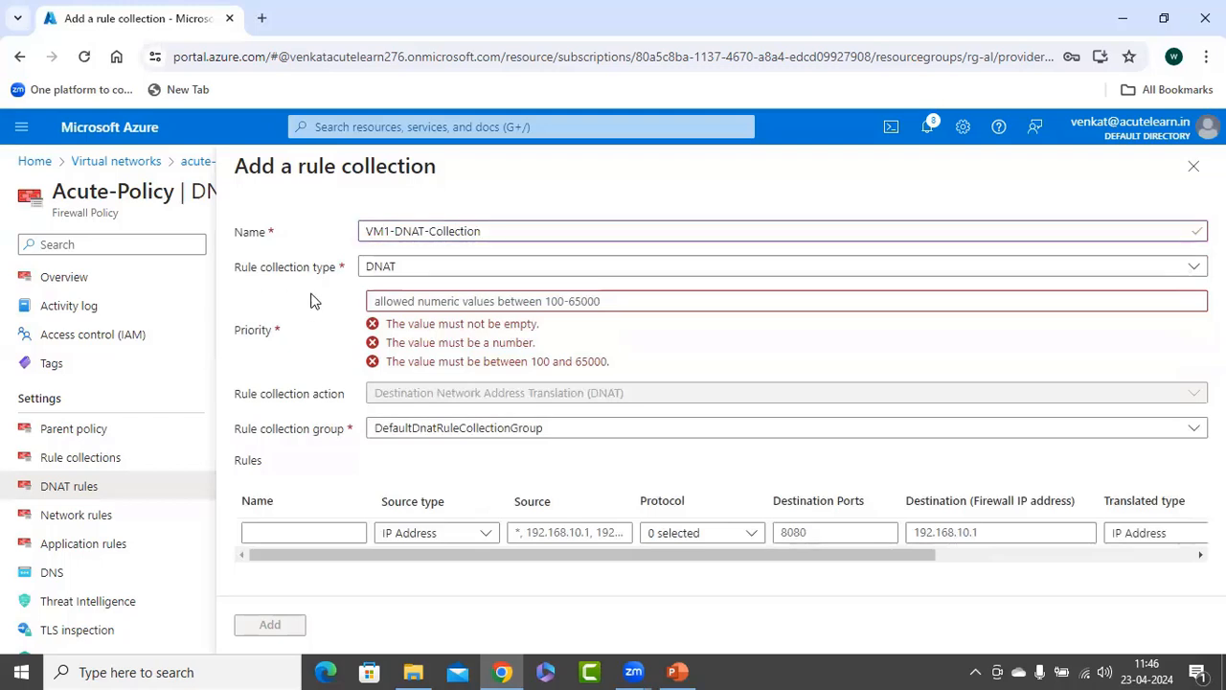
left_click(388, 269)
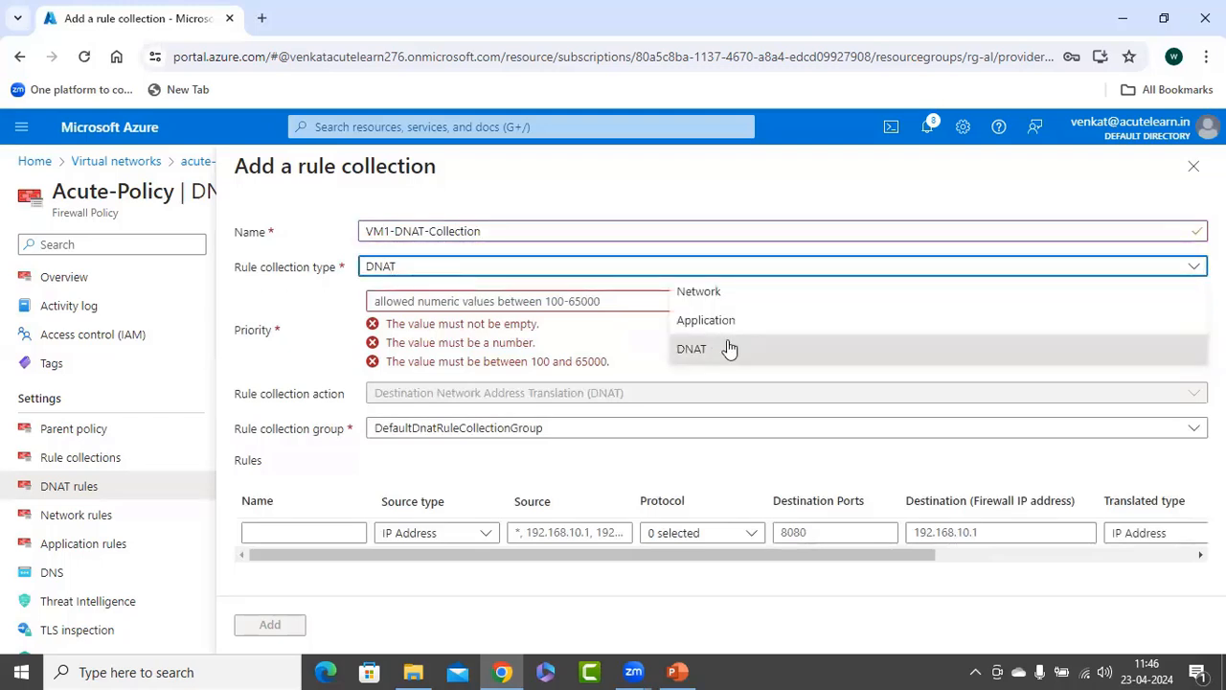
left_click(287, 320)
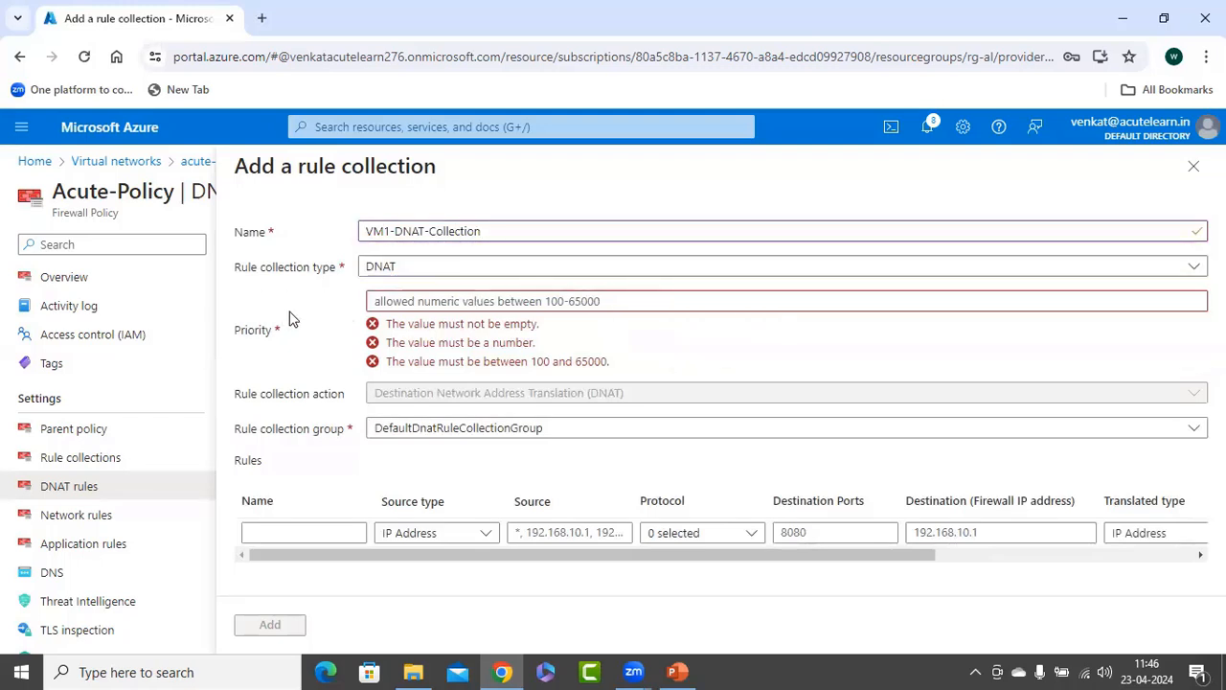
Set the rule collection's priority to 200 and its group to DefaultDnatRuleCollectionGroup.
left_click(392, 302)
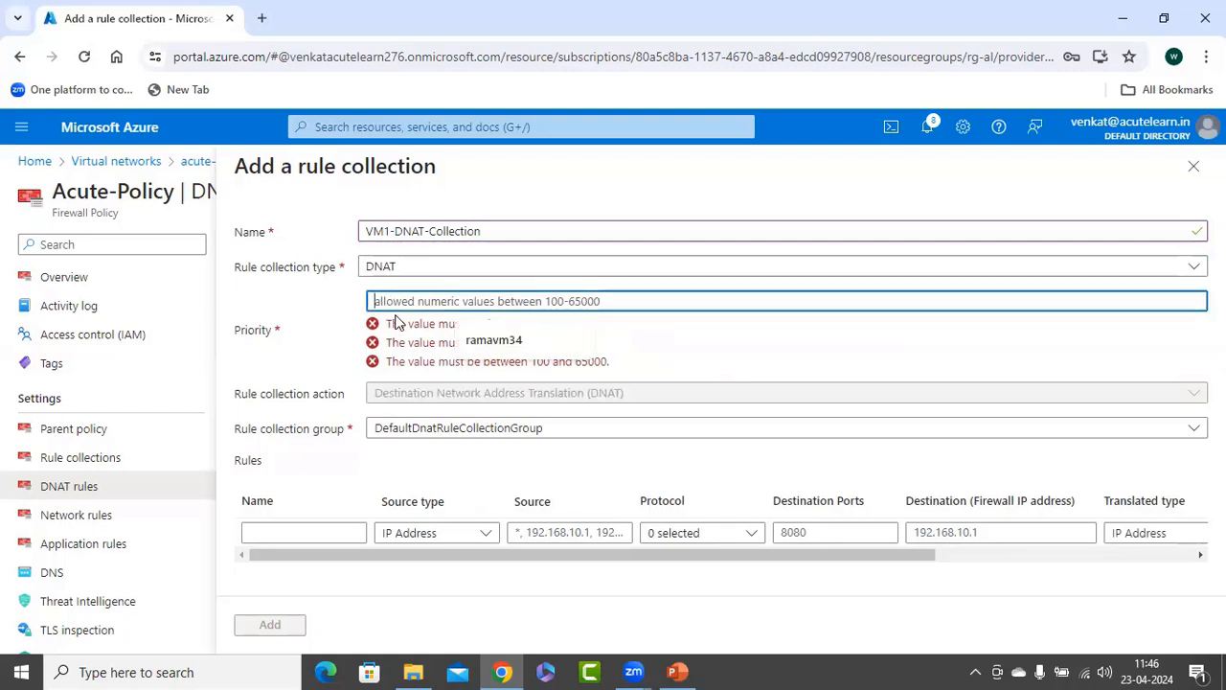
type("200")
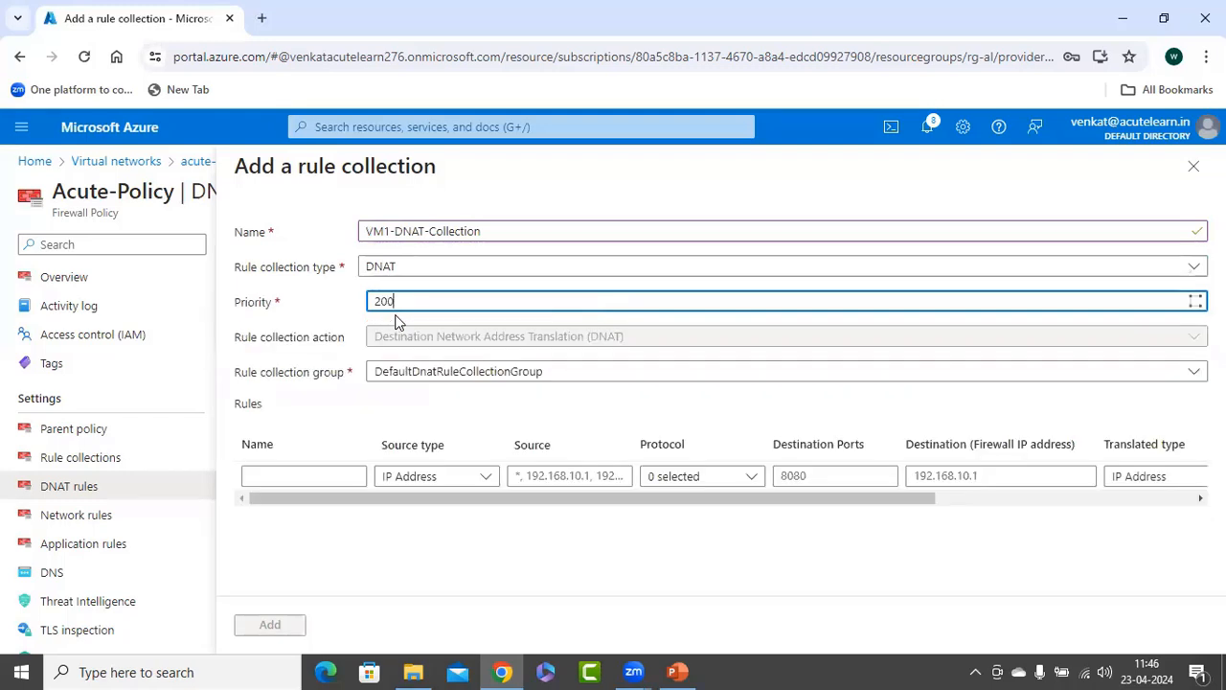
left_click(304, 331)
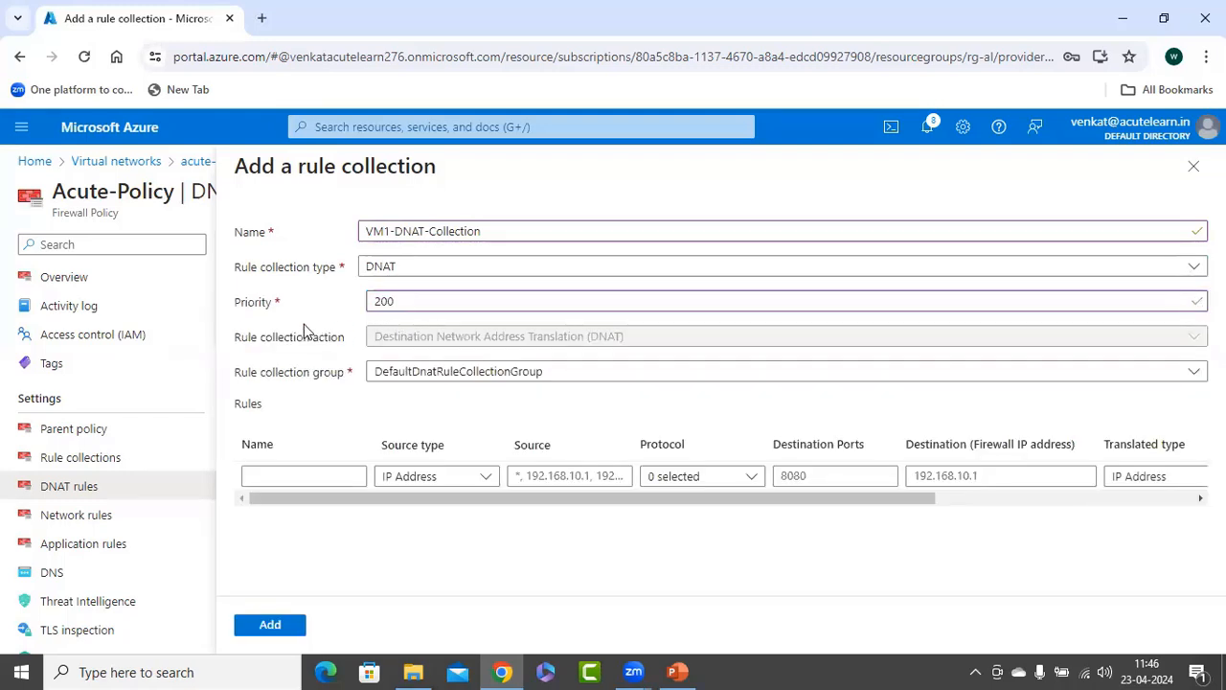
left_click(431, 377)
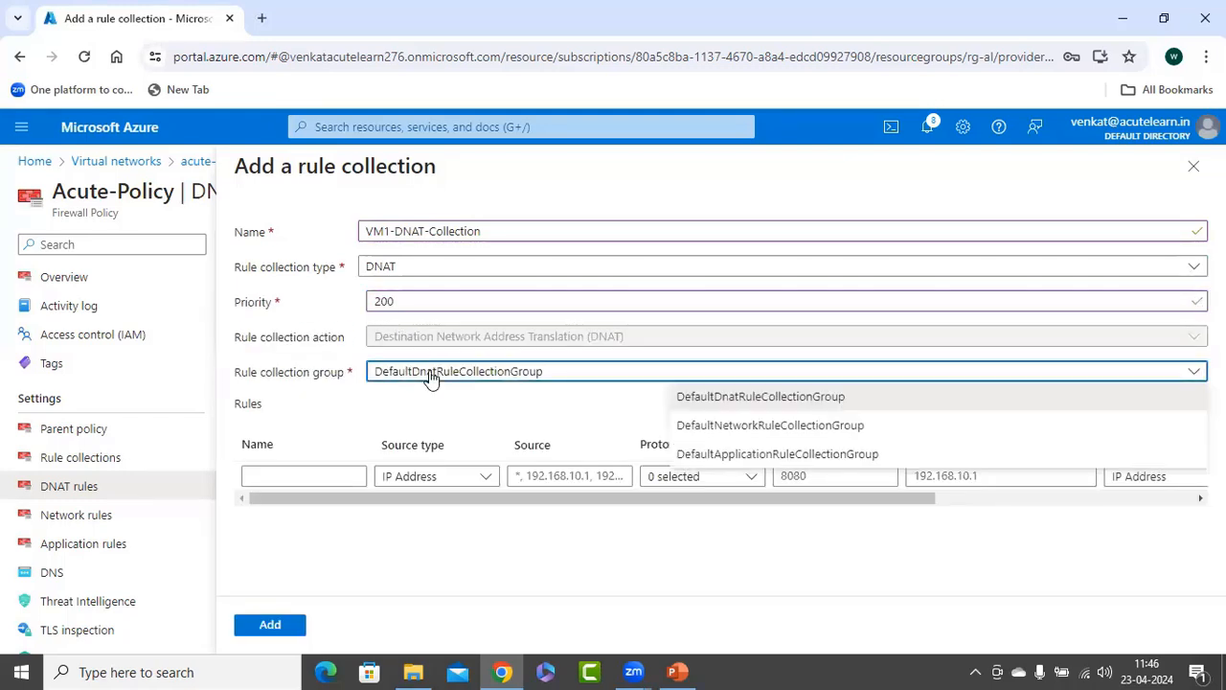
left_click(778, 402)
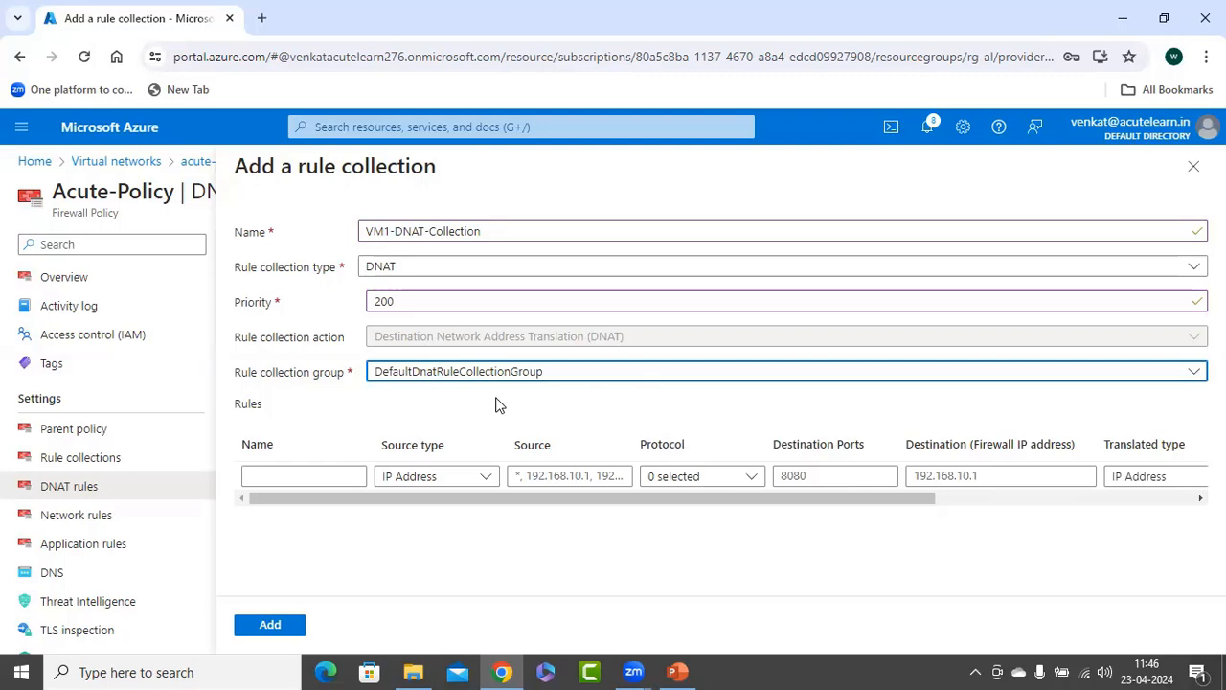
Define the first rule as vm1 with IP Address source type, source *, protocol TCP and destination port 3389.
left_click(294, 475)
type("vm1")
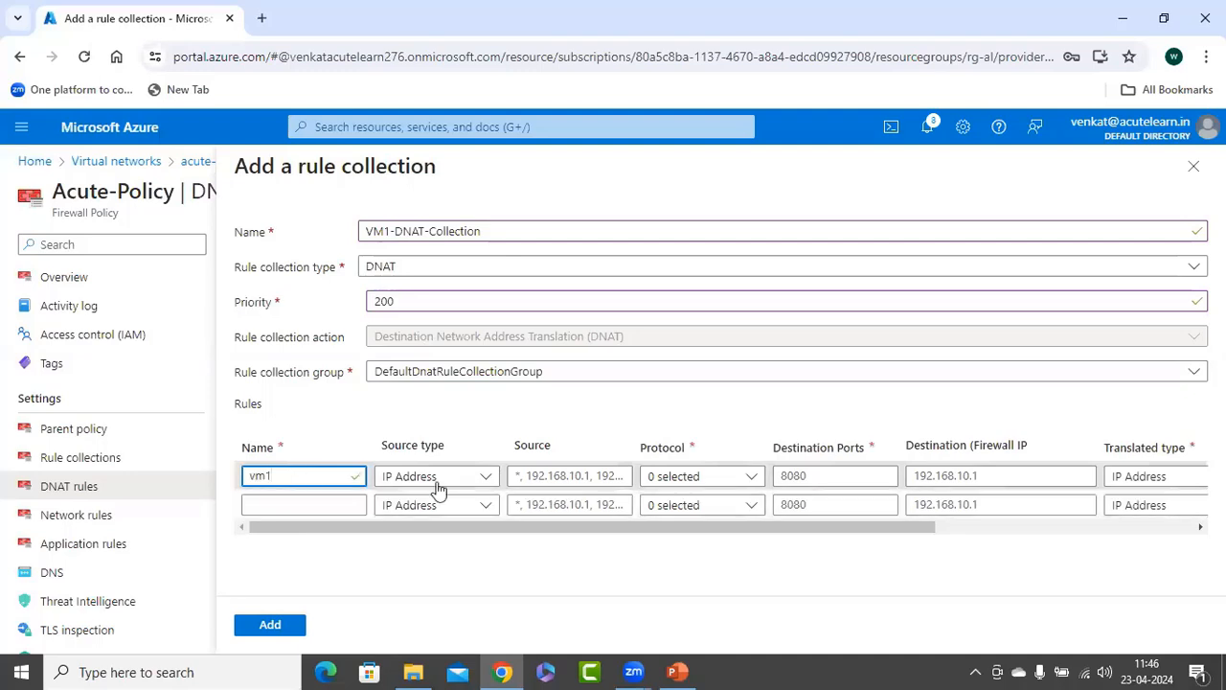
left_click(436, 478)
left_click(420, 508)
left_click(572, 477)
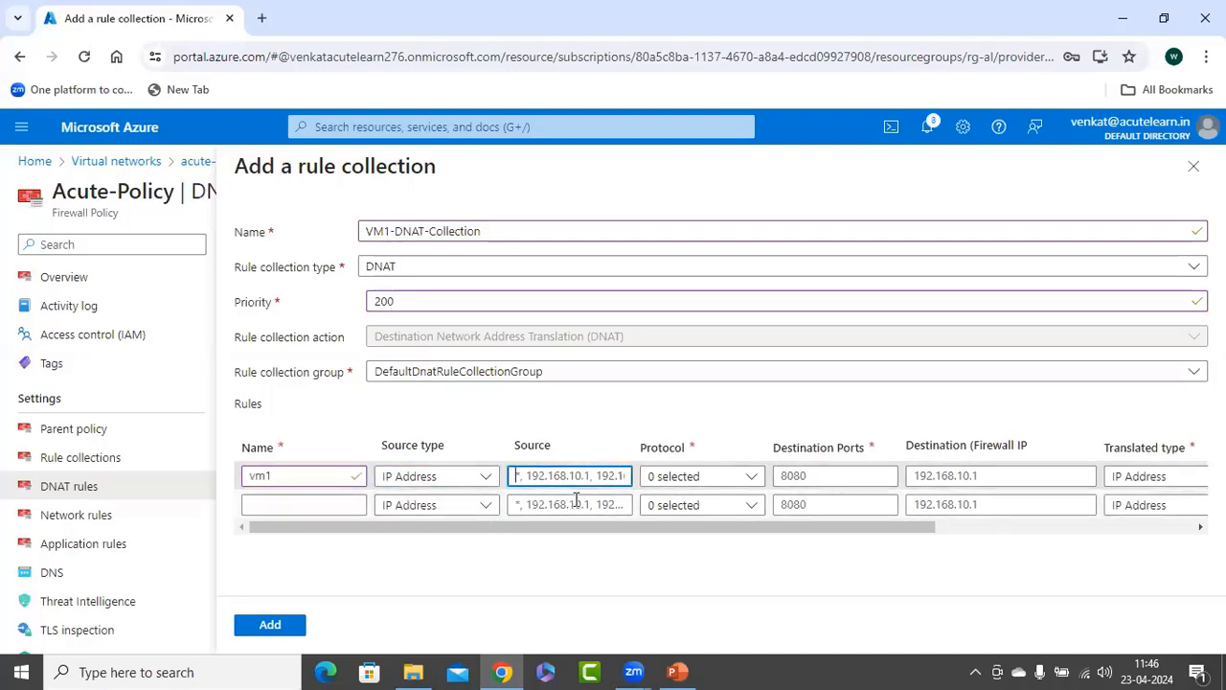
type("*")
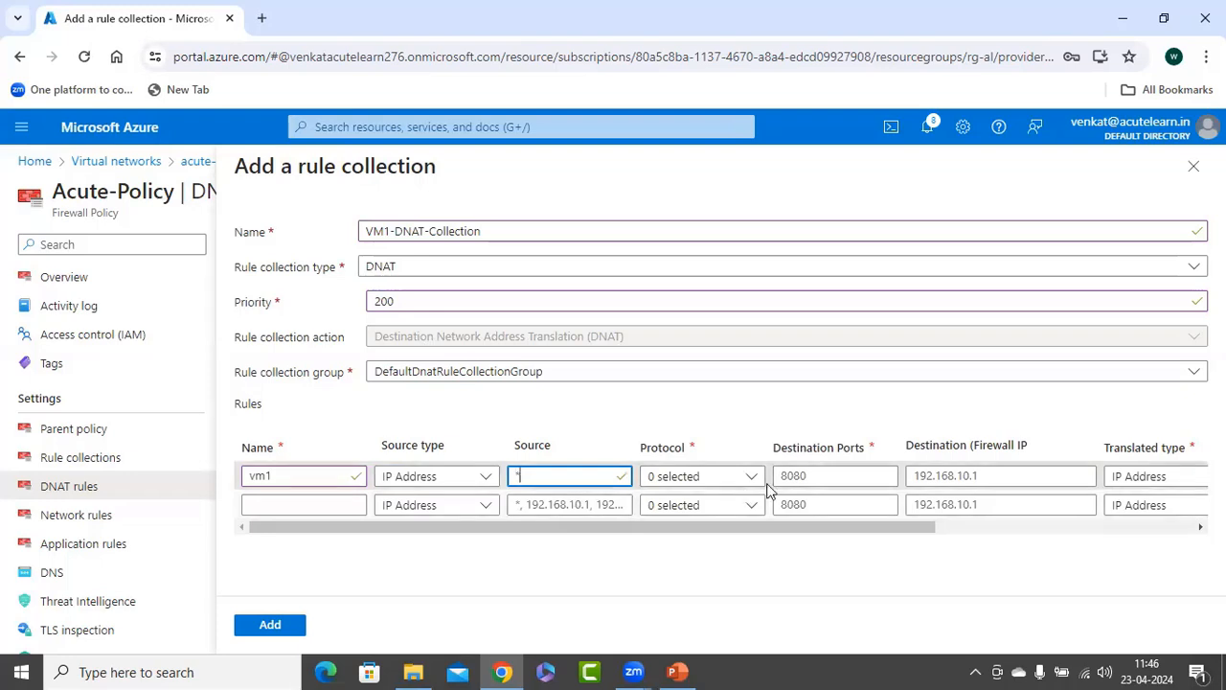
left_click(734, 477)
left_click(656, 502)
left_click(831, 476)
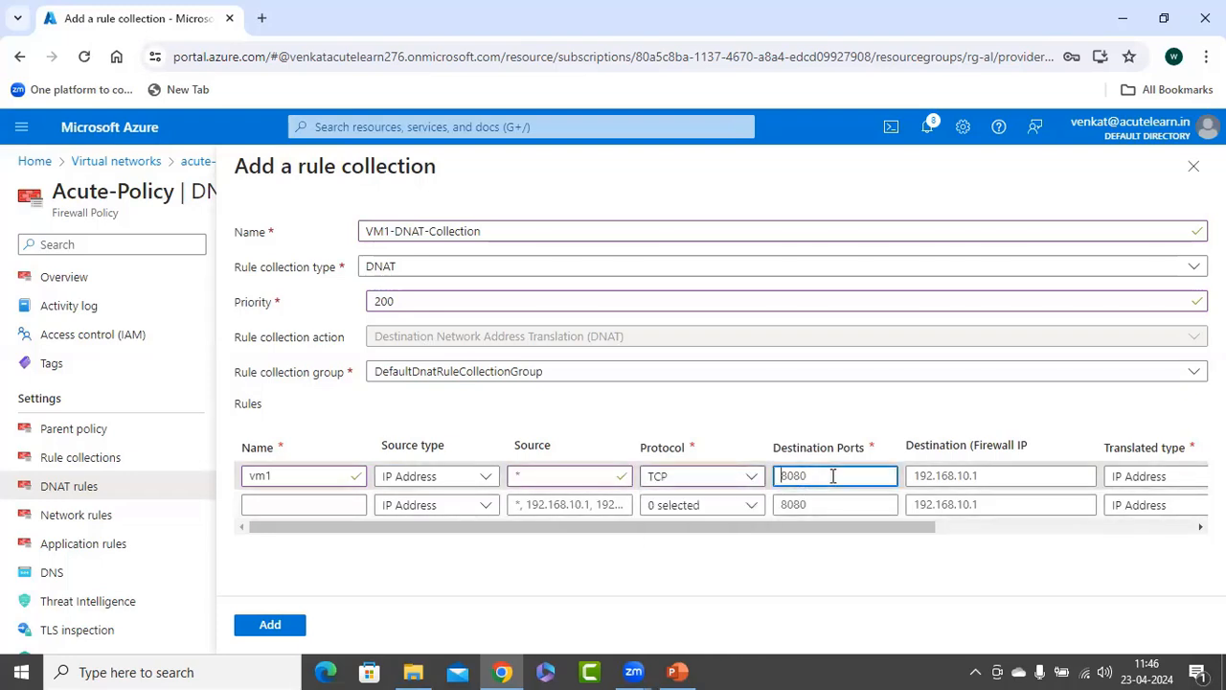
type("3389")
Copy the firewall address 20.235.141.88 from slide 12 in PowerPoint into the vm1 rule's destination in the Azure portal.
left_click(985, 481)
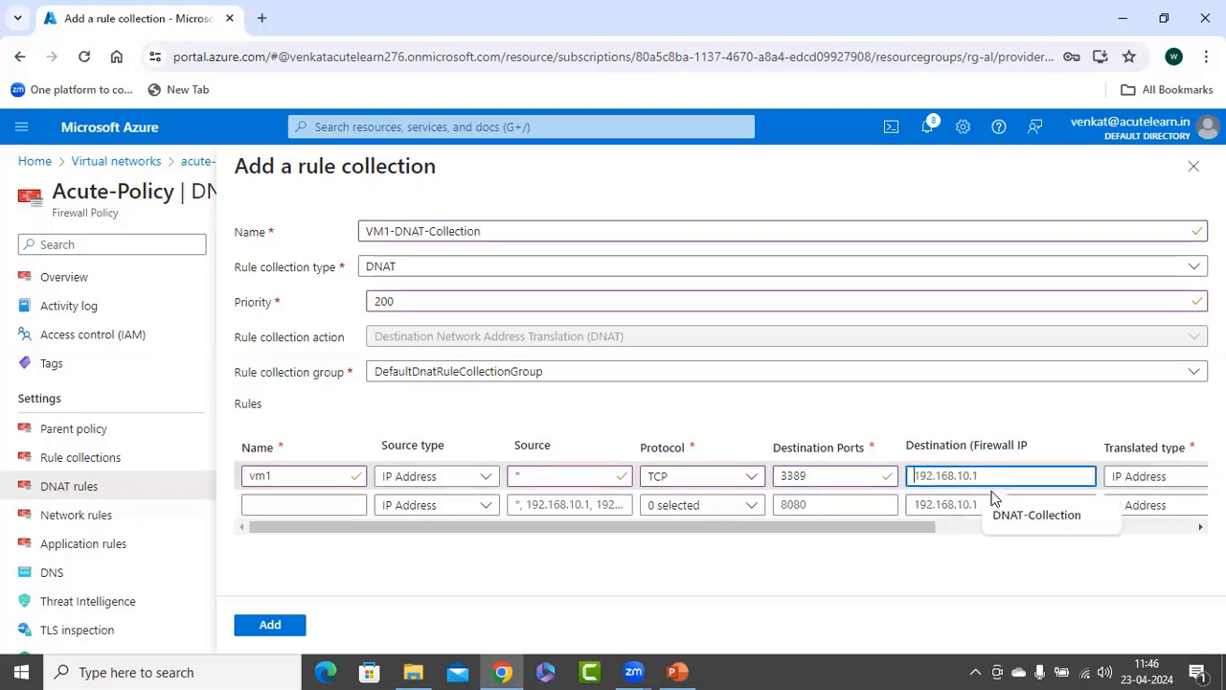
left_click(677, 672)
key("Page_Up")
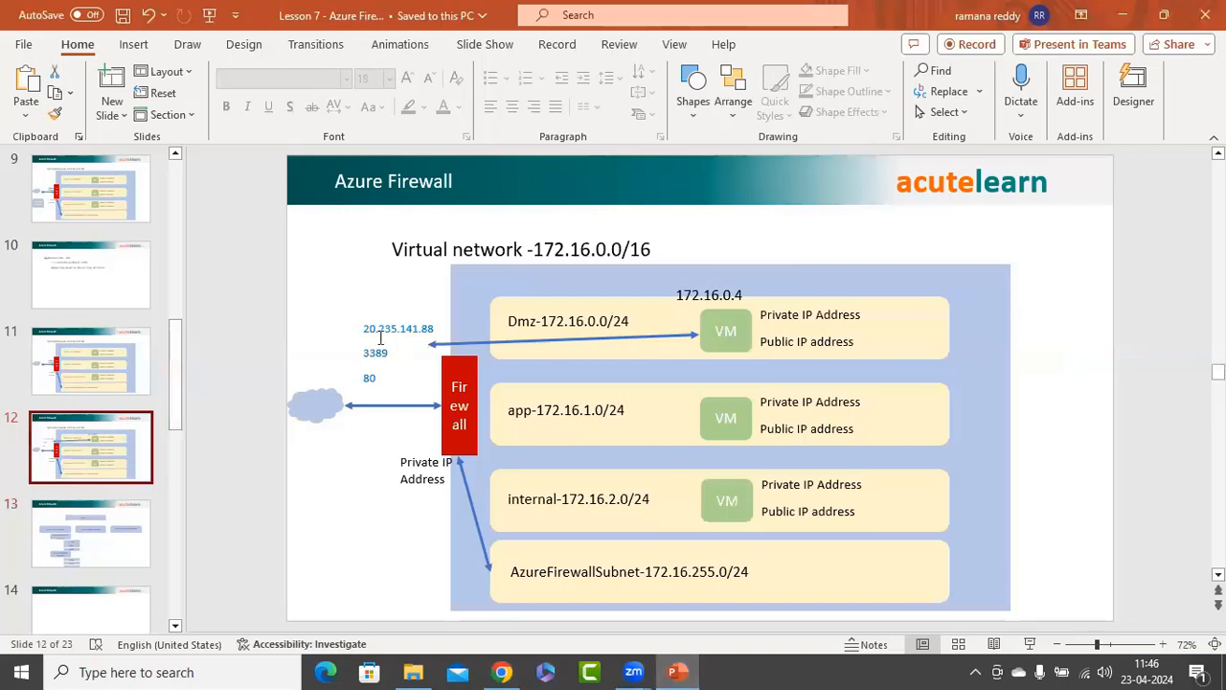
left_click(366, 328)
left_click_drag(366, 329, 436, 328)
key("ctrl+c")
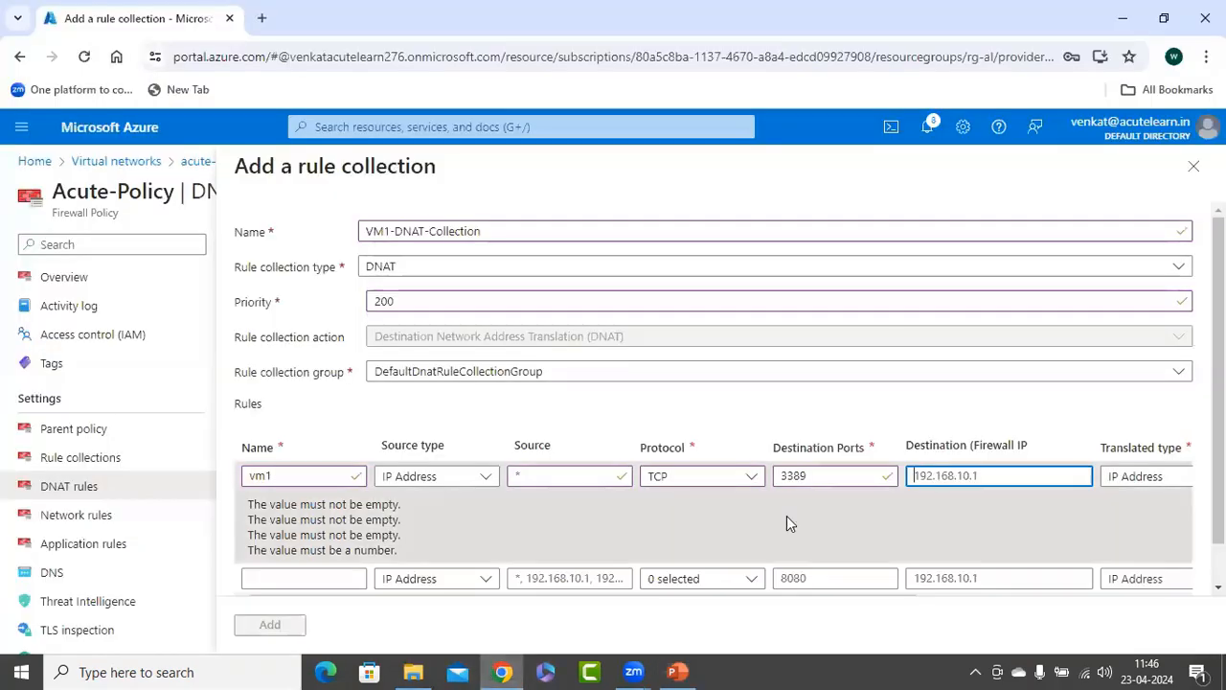
left_click(502, 671)
left_click(982, 474)
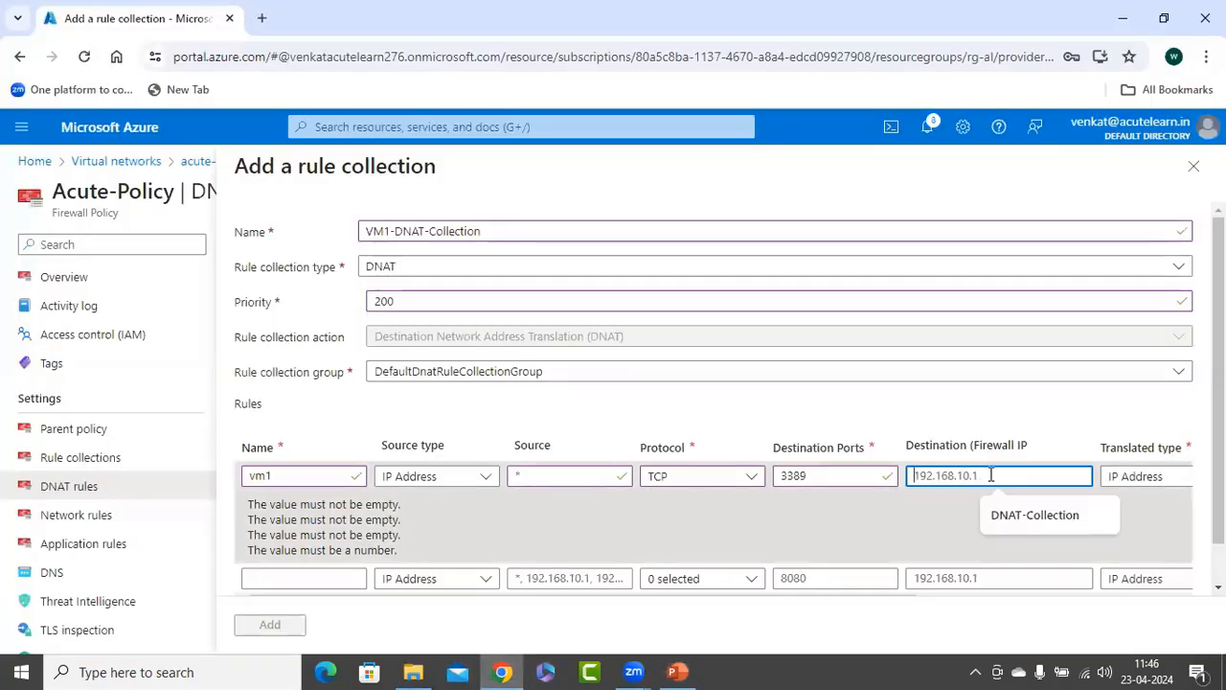
key("ctrl+v")
Set the vm1 rule's translated type to IP Address, translated address to 172.16.0.4 and translated port to 3389.
left_click(1138, 484)
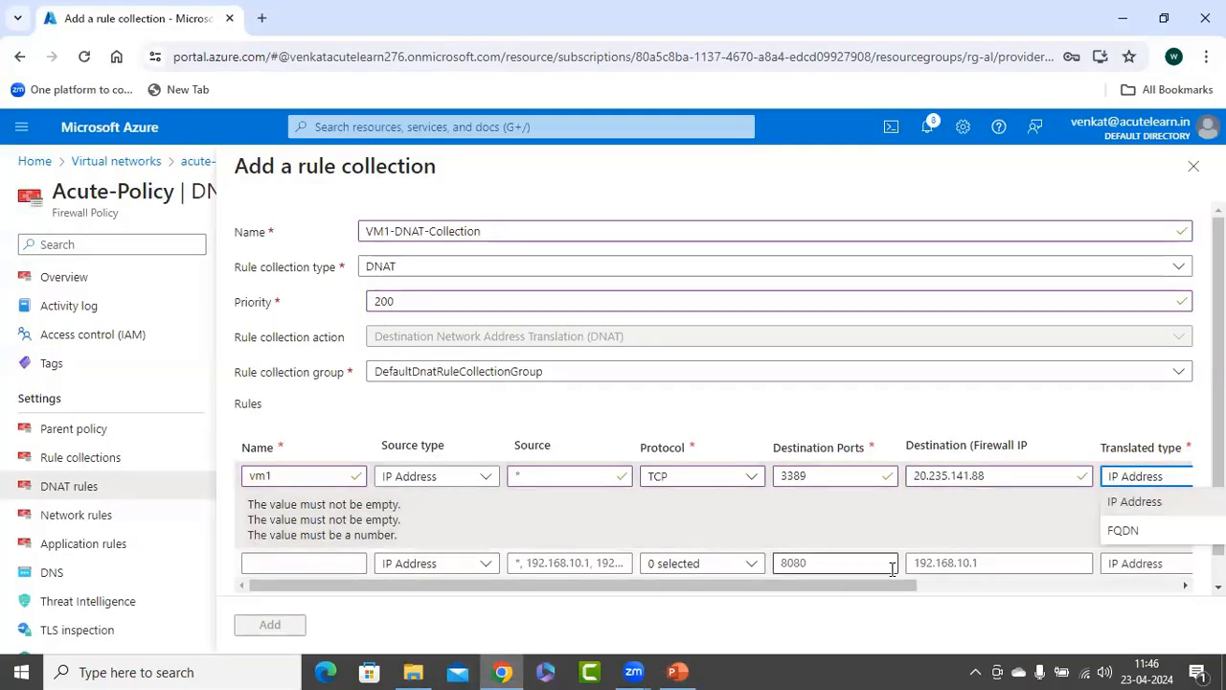
left_click_drag(855, 586, 1145, 580)
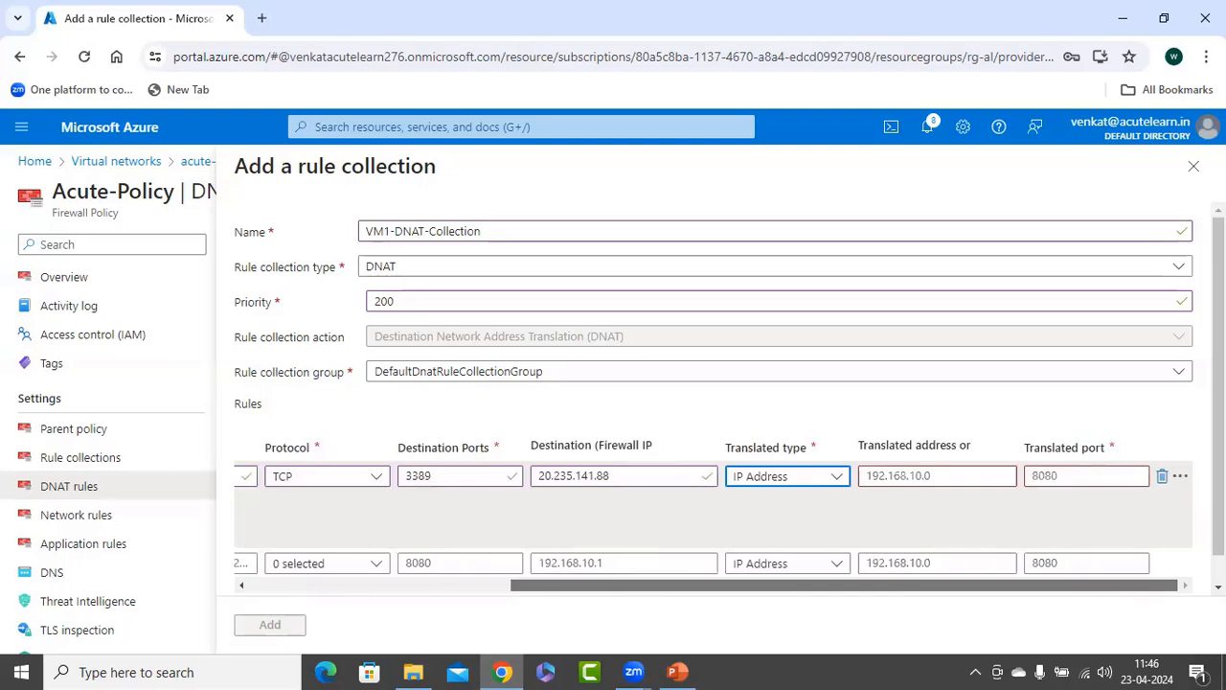
left_click(963, 476)
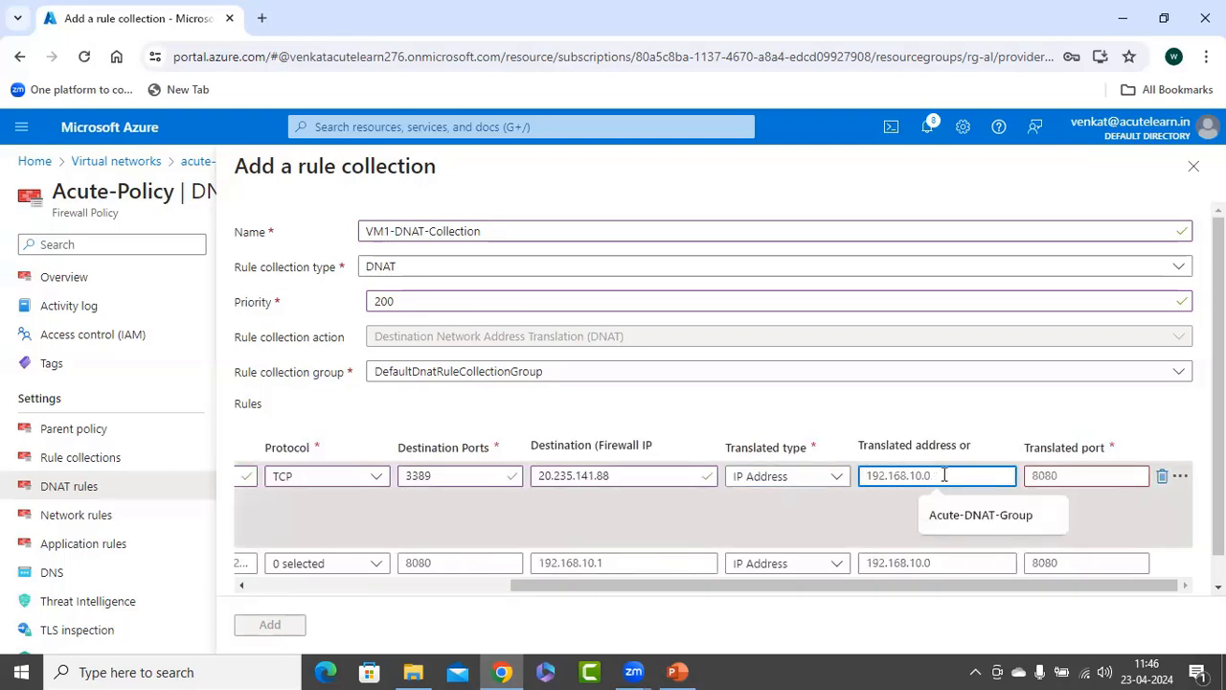
type("172.16.0.4")
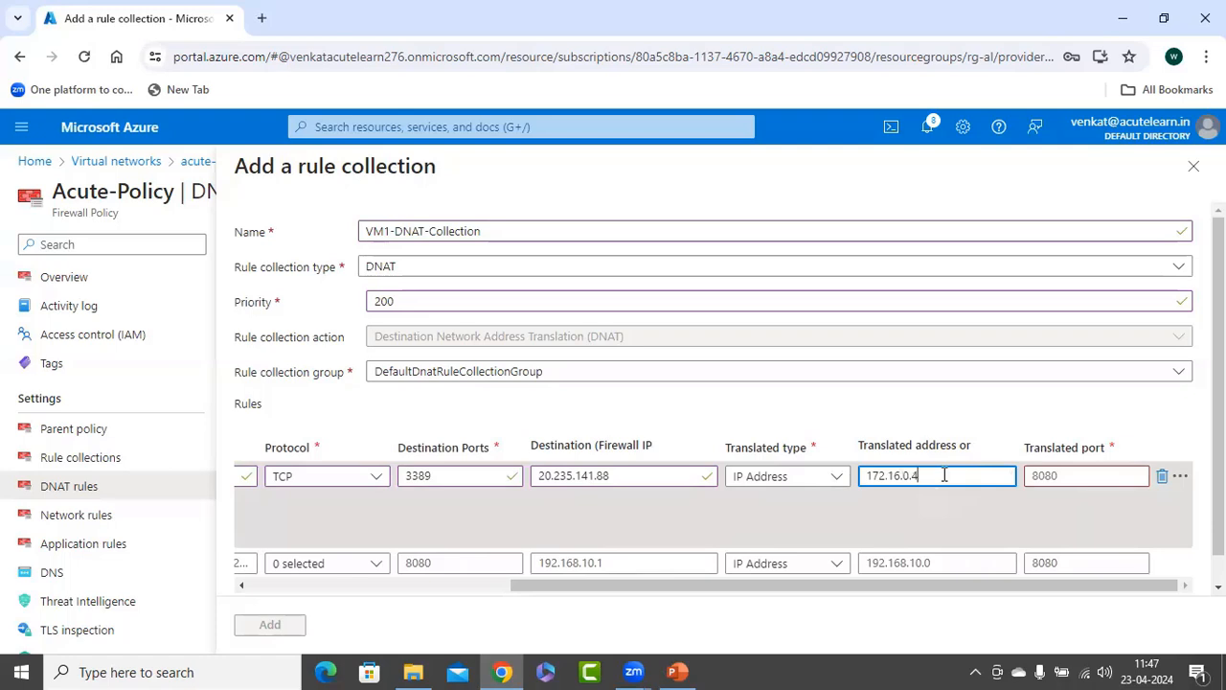
key("Tab")
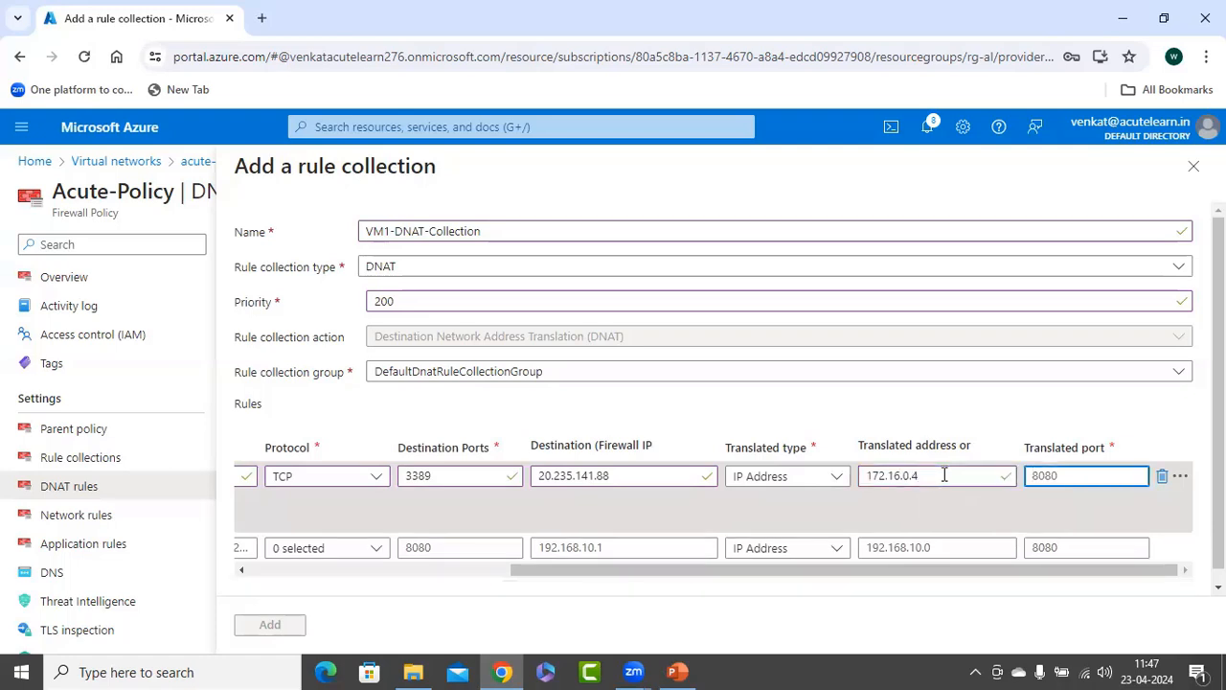
type("3389")
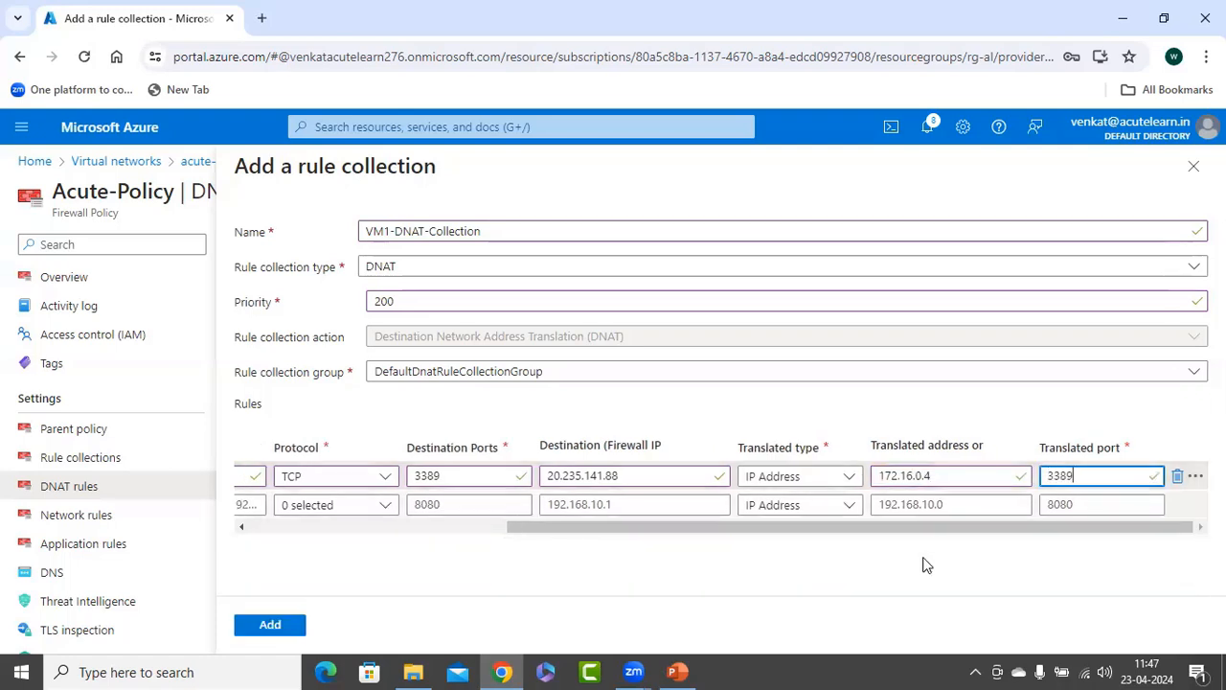
Define a second rule named vm1-http with IP Address source type, source *, protocol TCP and destination port 80.
left_click_drag(883, 530, 542, 526)
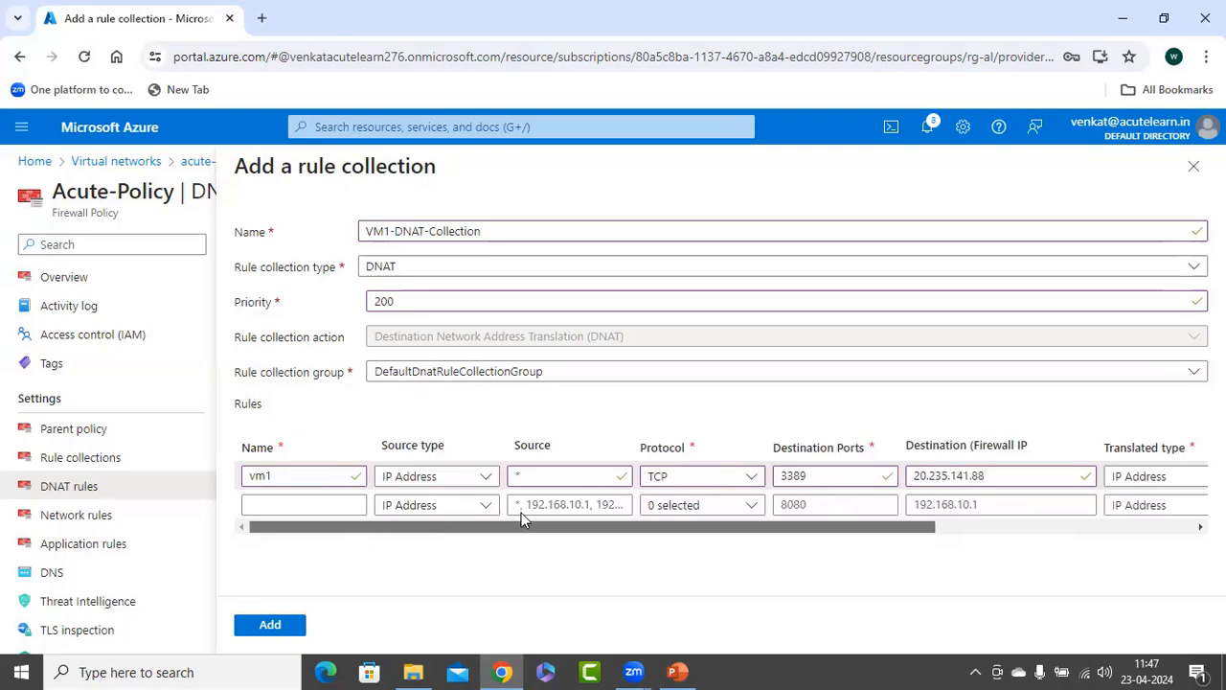
left_click(276, 505)
type("vm1")
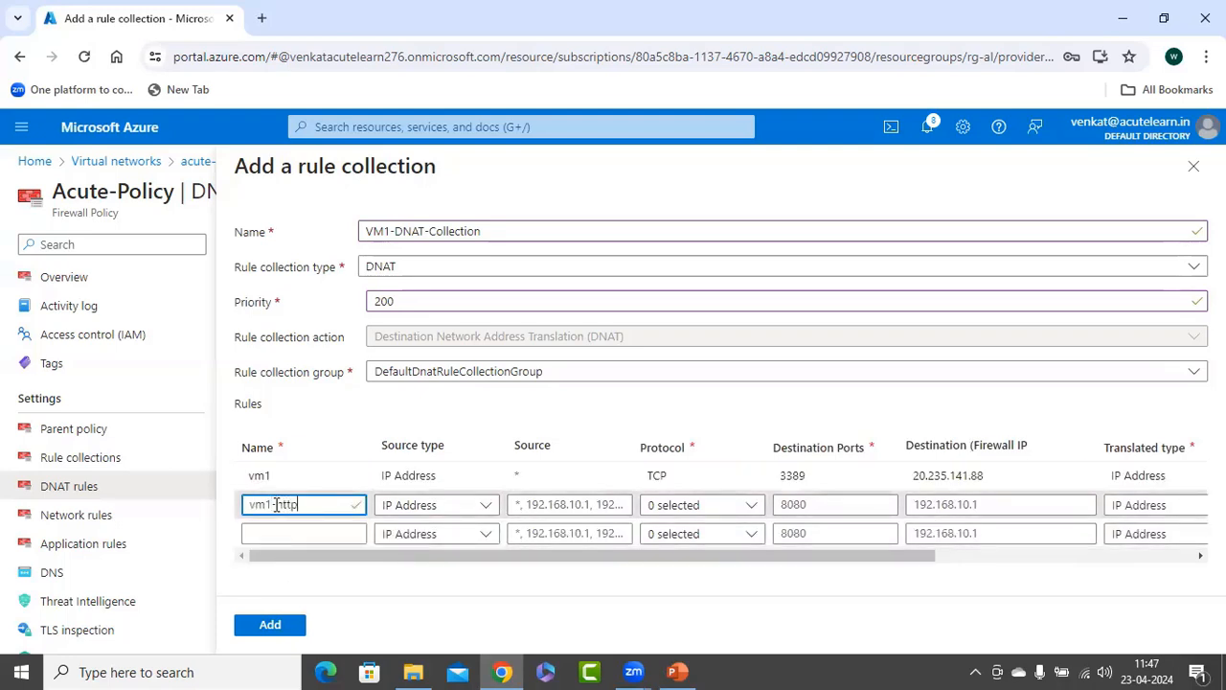
type("-http")
left_click(410, 505)
left_click(422, 535)
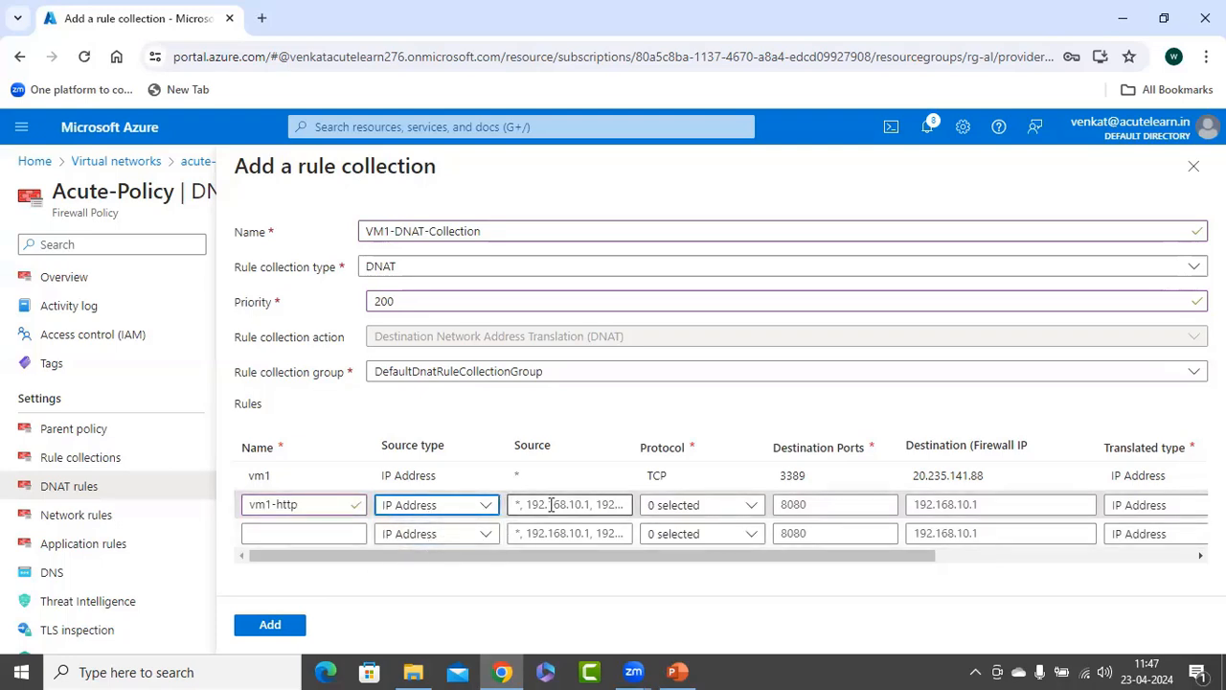
left_click(551, 505)
type("*")
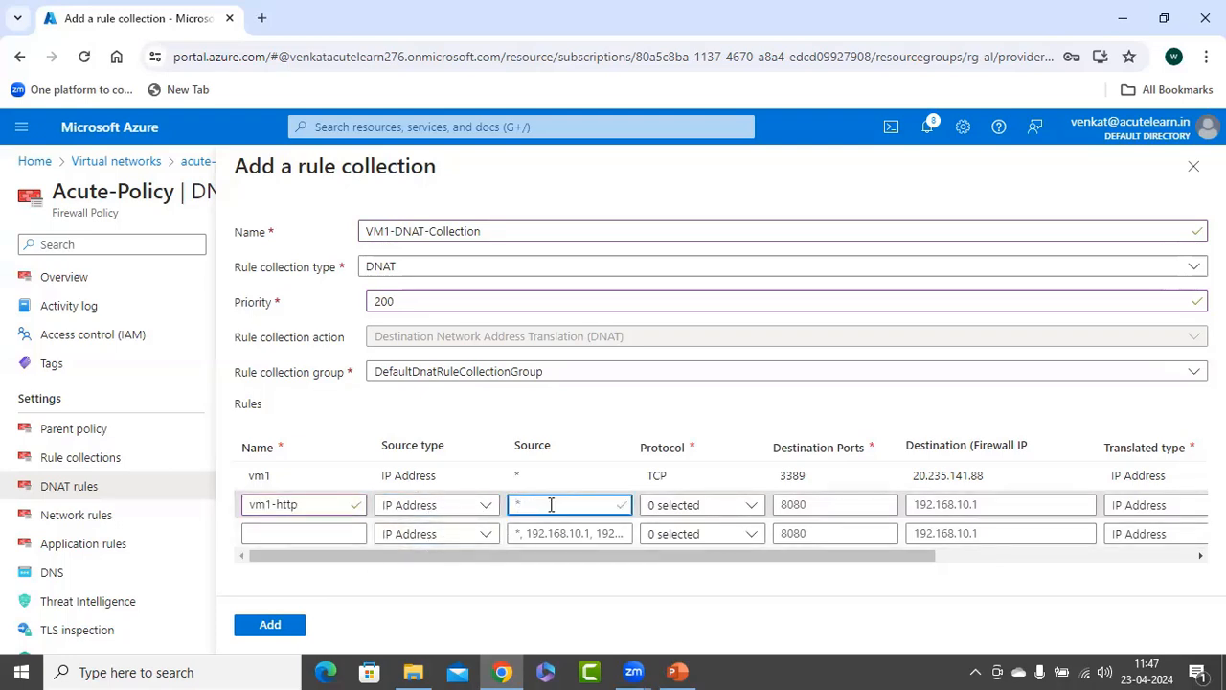
left_click(673, 505)
left_click(655, 530)
left_click(839, 506)
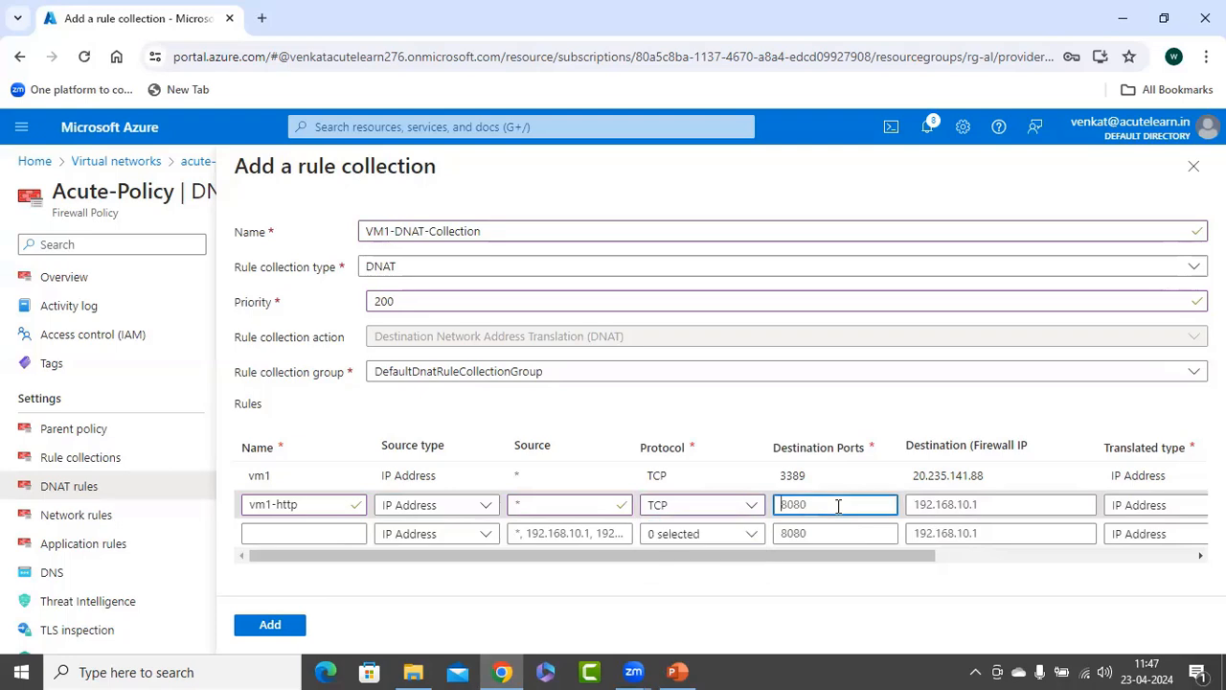
type("80")
Set the vm1-http rule's destination to the firewall address 20.235.141.88, keeping IP Address as the translated type.
left_click(1007, 511)
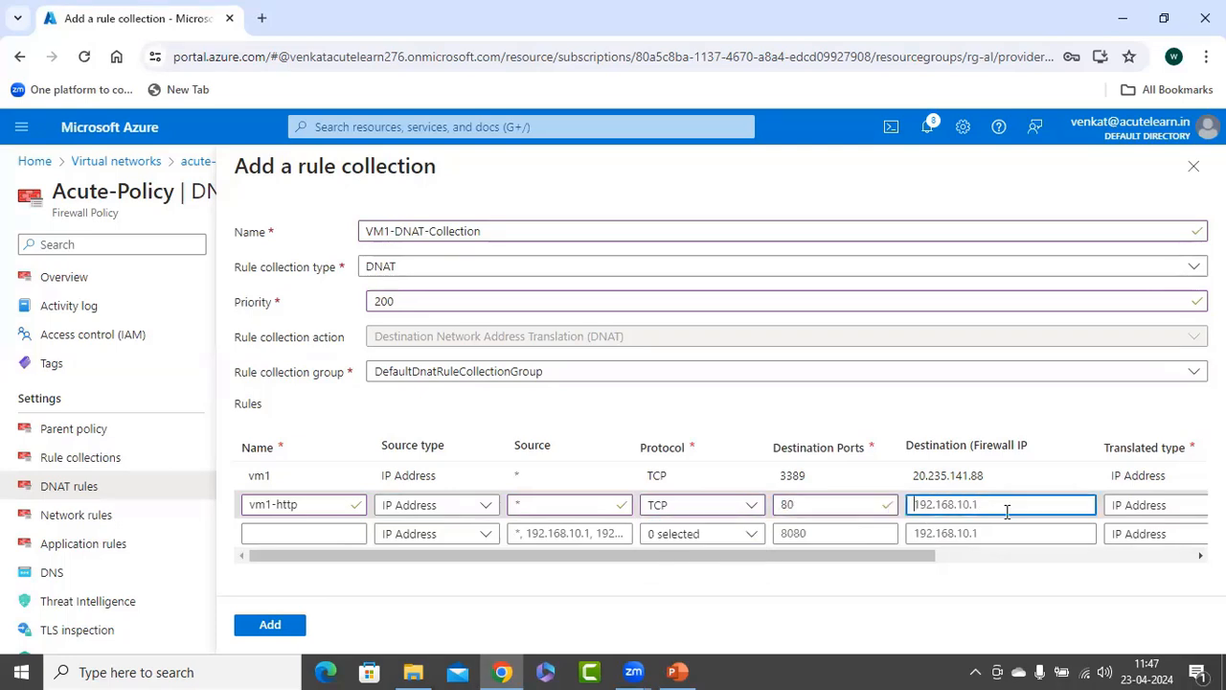
type("20.235.")
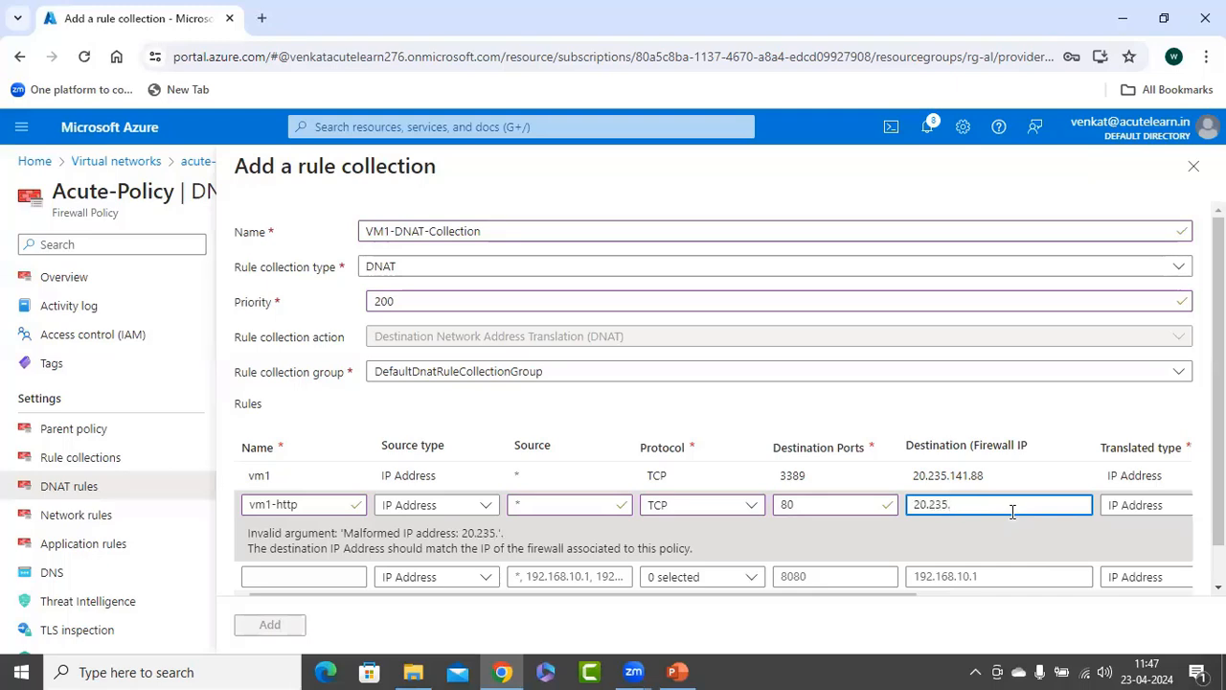
type("141.88")
key("Tab")
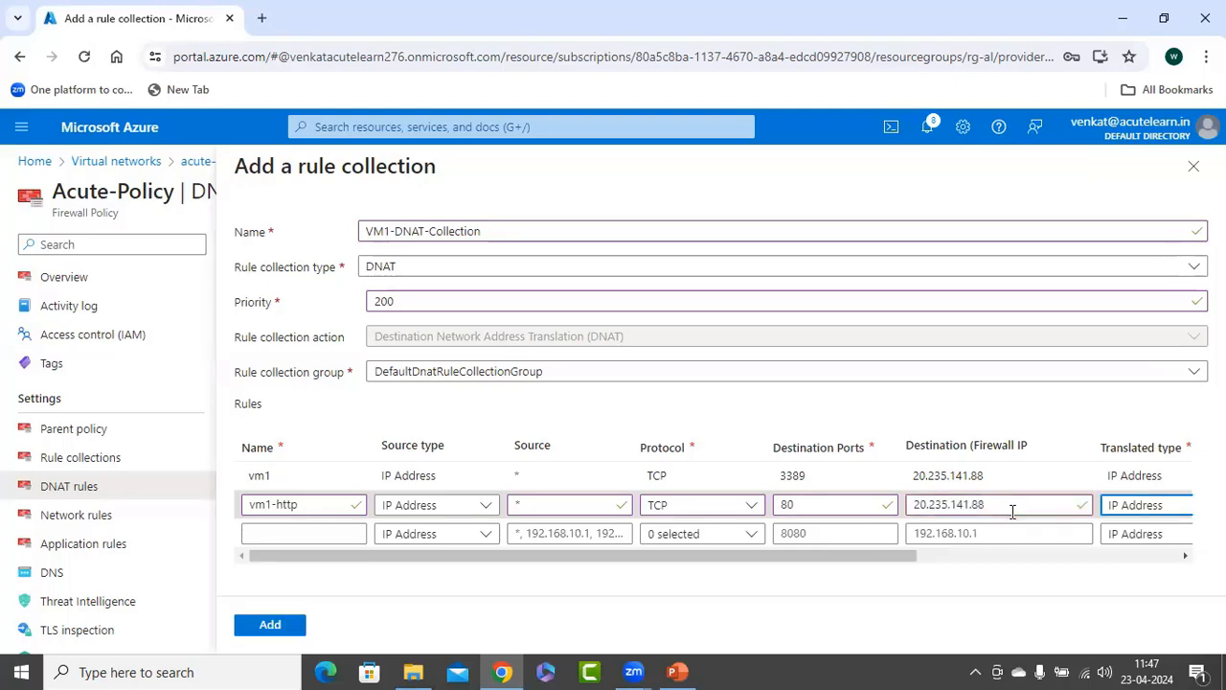
left_click_drag(865, 558, 1124, 559)
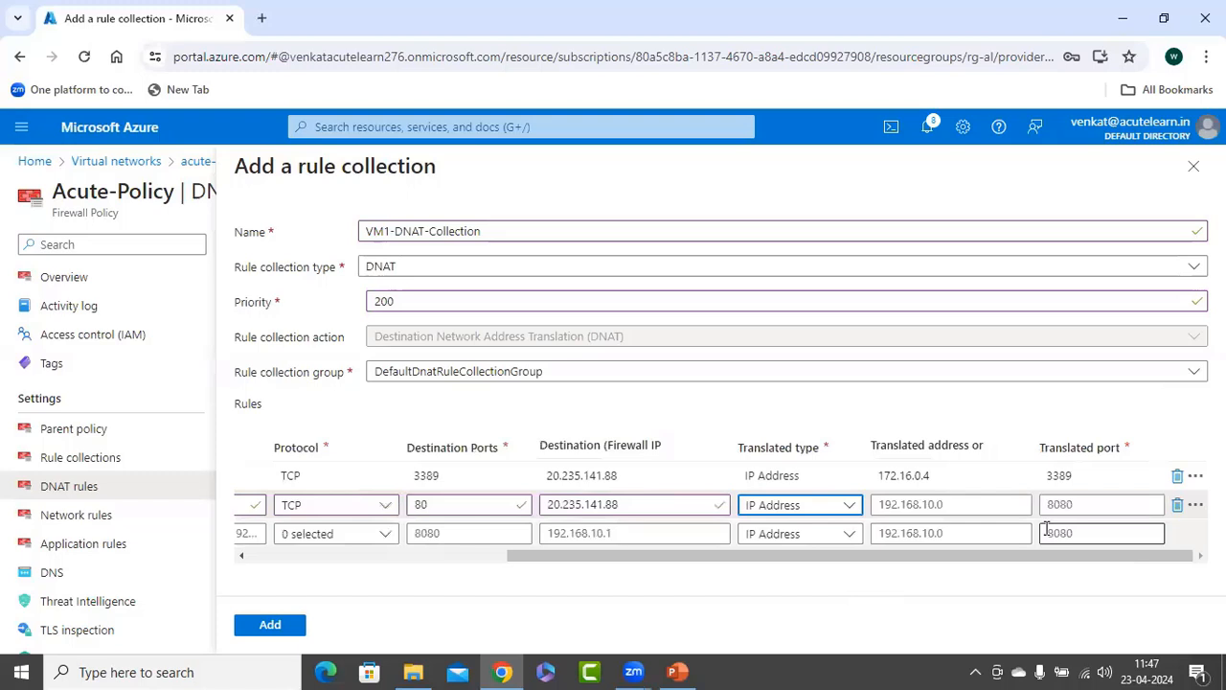
Set the vm1-http rule's translated address to 172.16.0.4 and translated port to 80, and add the rule collection to the policy.
left_click(951, 508)
type("172.")
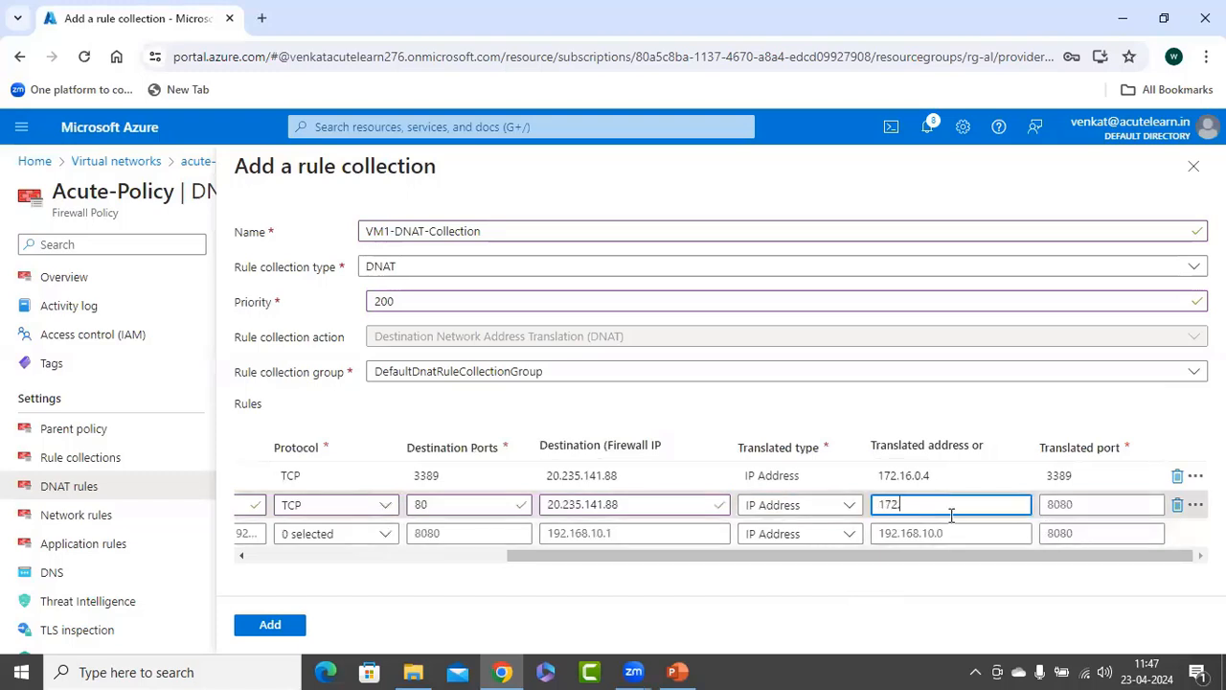
type("16.0.4")
key("Tab")
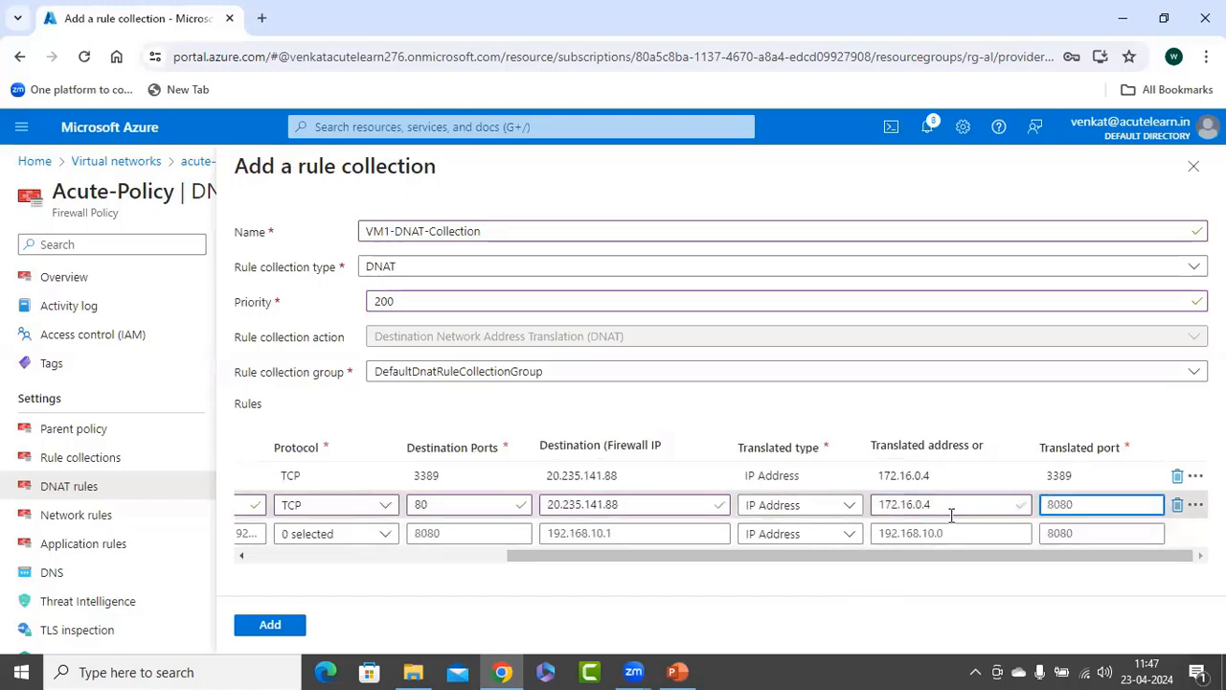
left_click(892, 590)
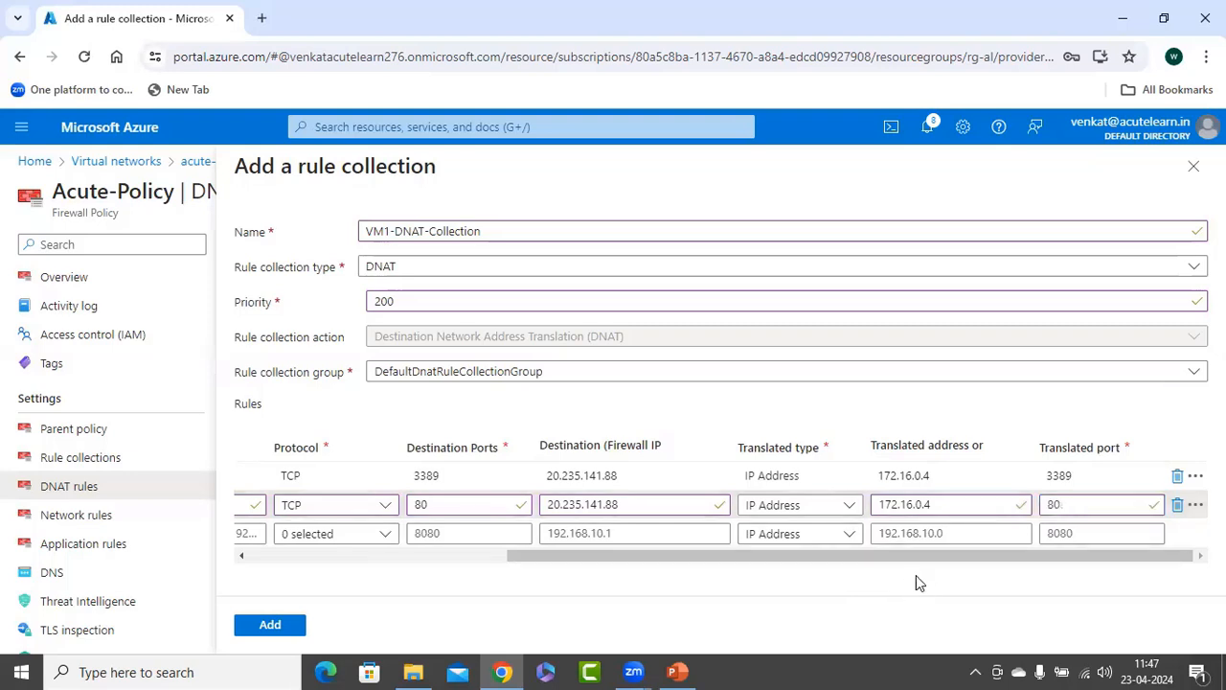
left_click_drag(928, 557, 587, 572)
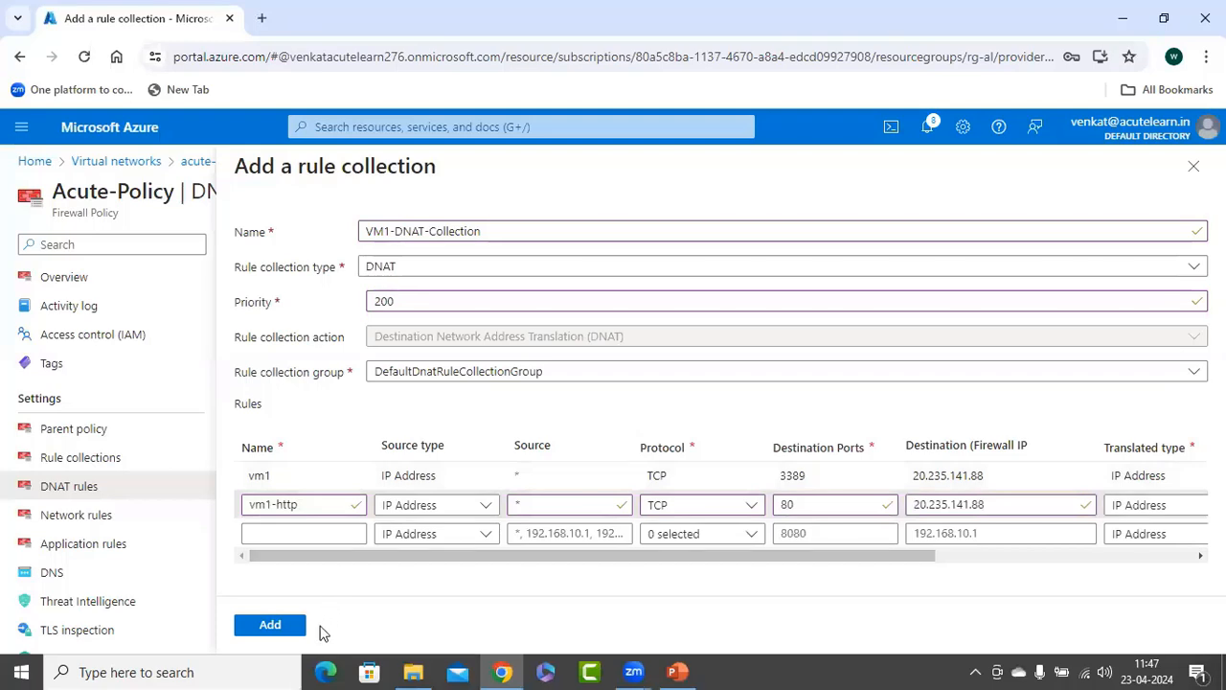
left_click(276, 629)
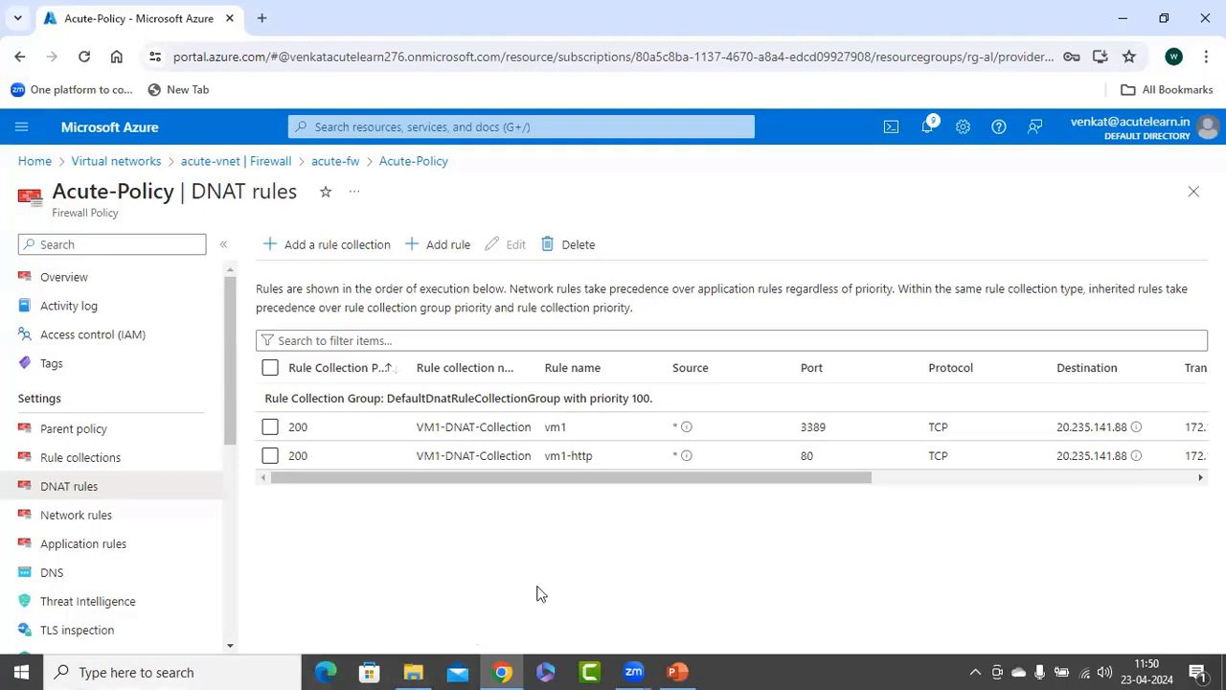
Run mstsc to open Remote Desktop Connection and connect to the firewall address 20.235.141.88.
left_click(8, 669)
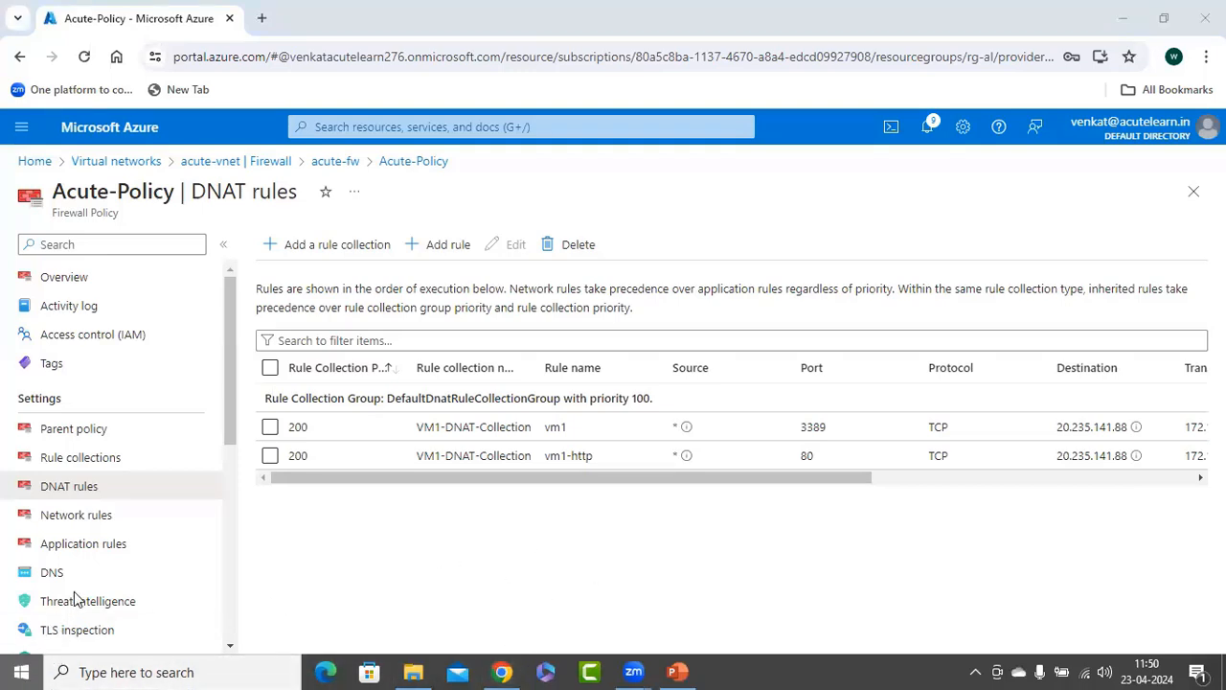
right_click(9, 671)
left_click(102, 594)
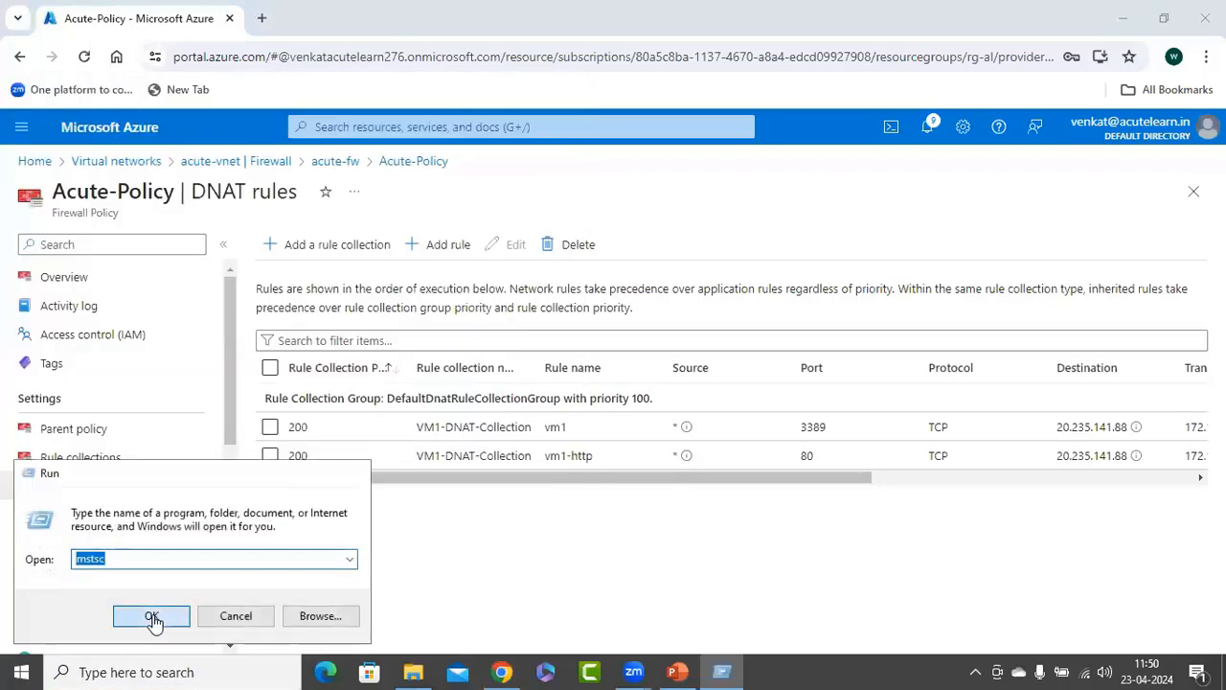
left_click(158, 615)
type("20.235.141.88")
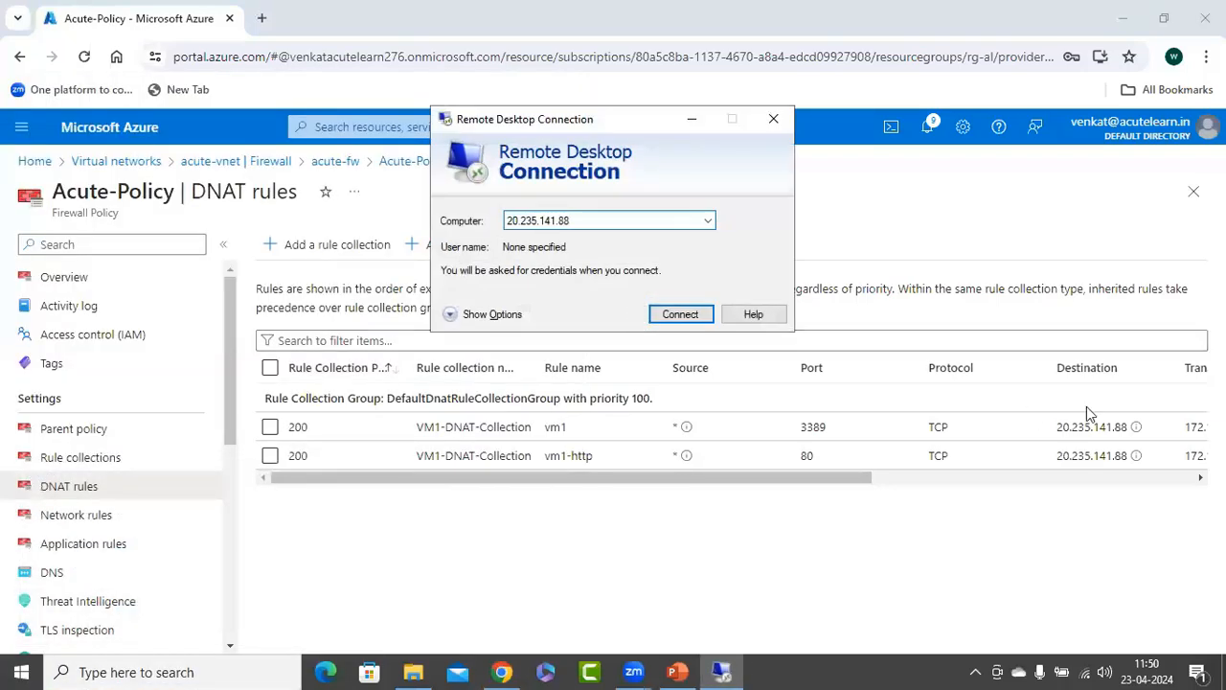
left_click(680, 315)
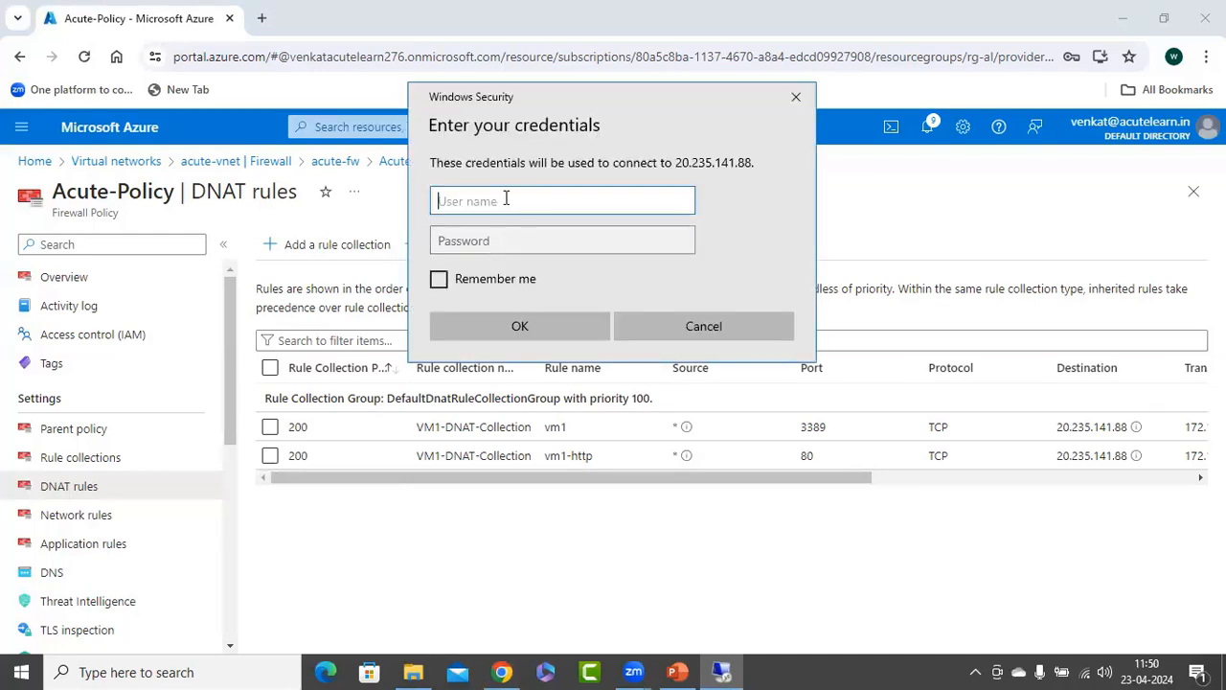
Sign in to the remote session as Azureuser with the account password and accept the connection to the remote computer.
type("Azureuser")
key("Tab")
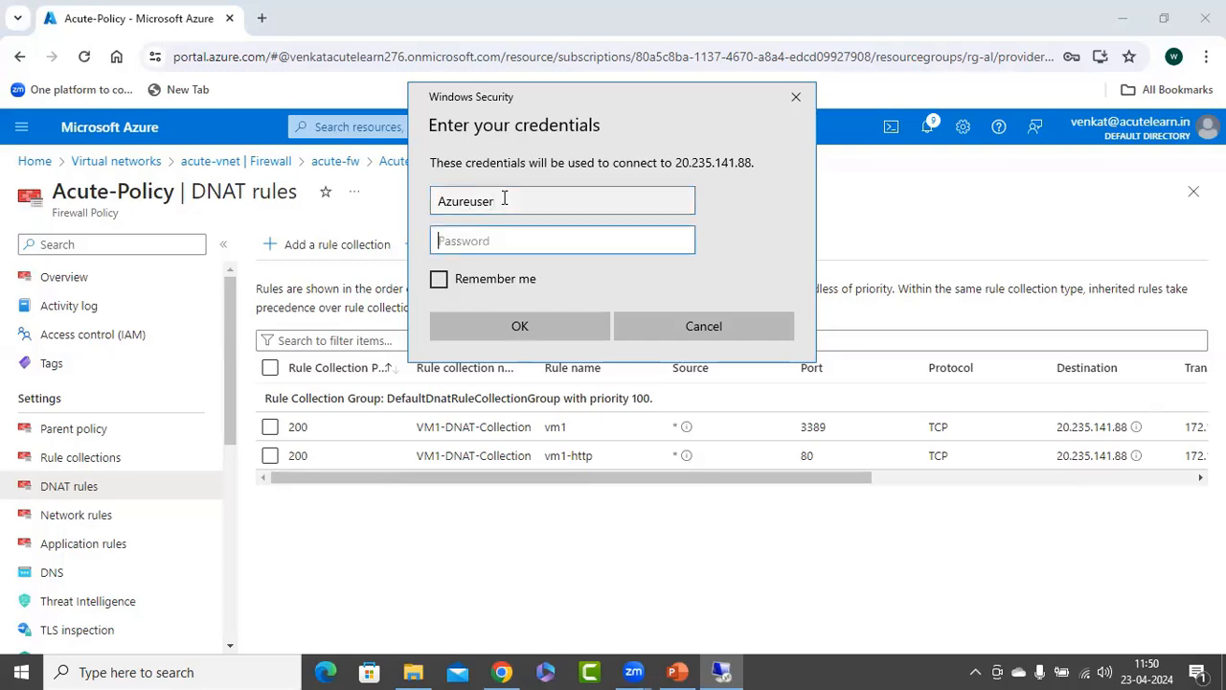
type("******")
left_click(489, 326)
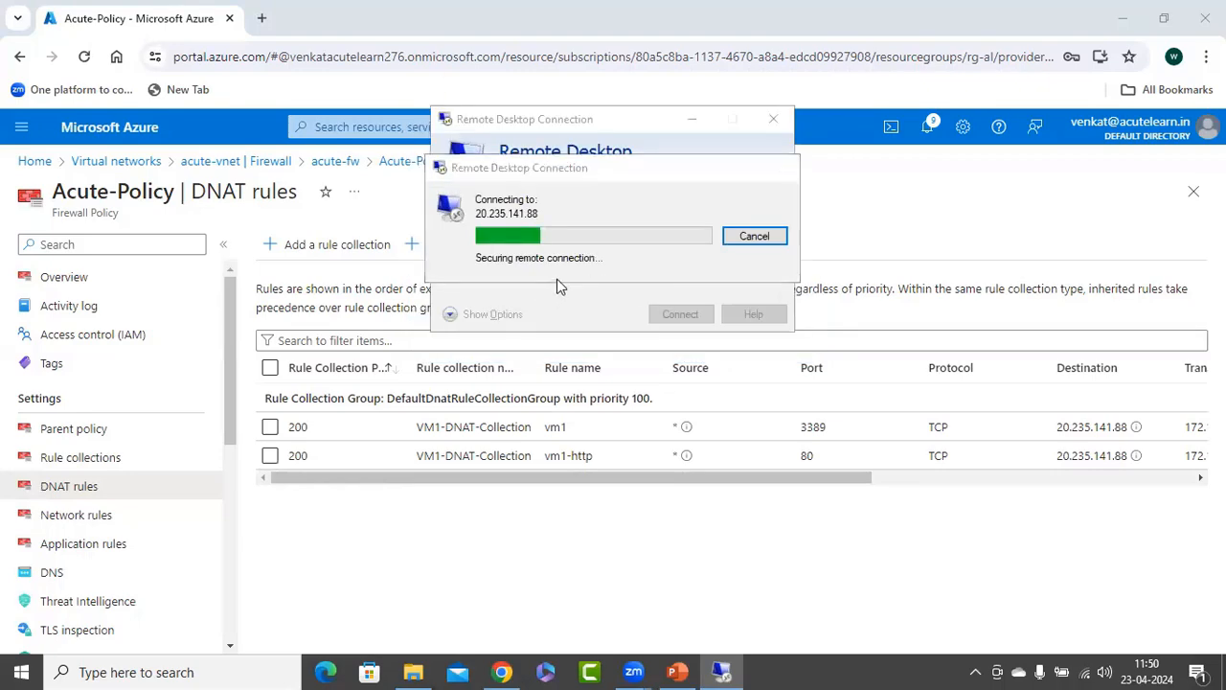
left_click(668, 373)
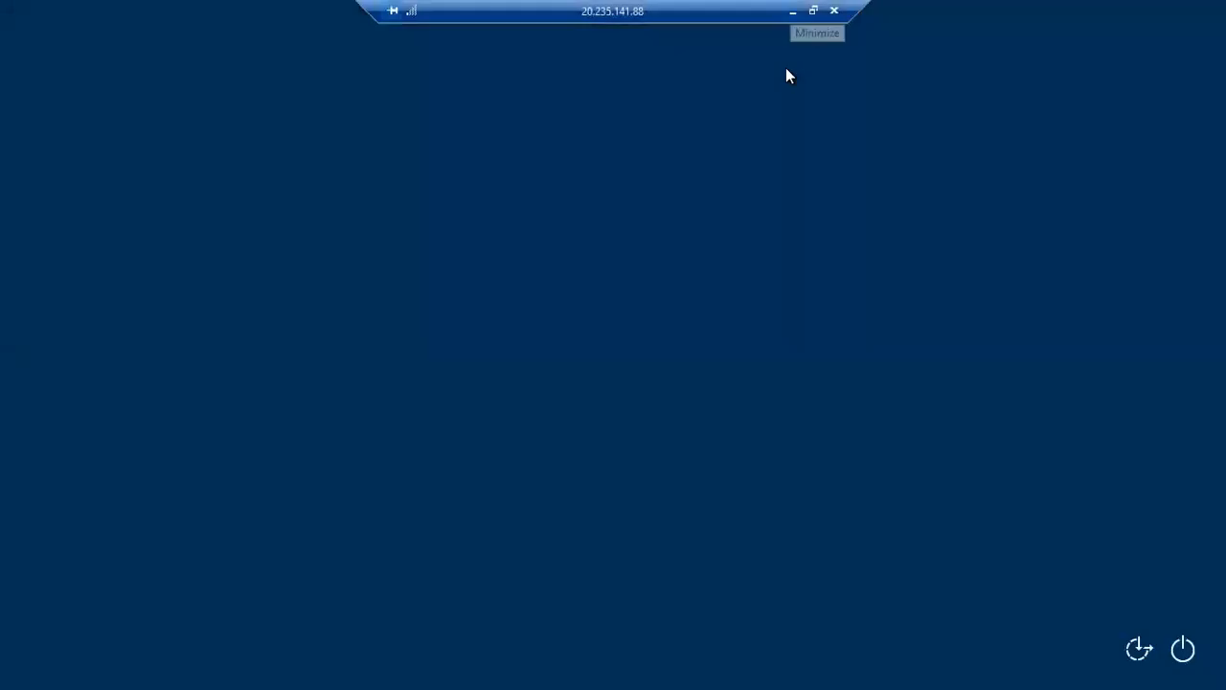
Switch to PowerPoint to review the firewall diagram on slide 12, and return to the 20.235.141.88 remote session.
left_click(793, 10)
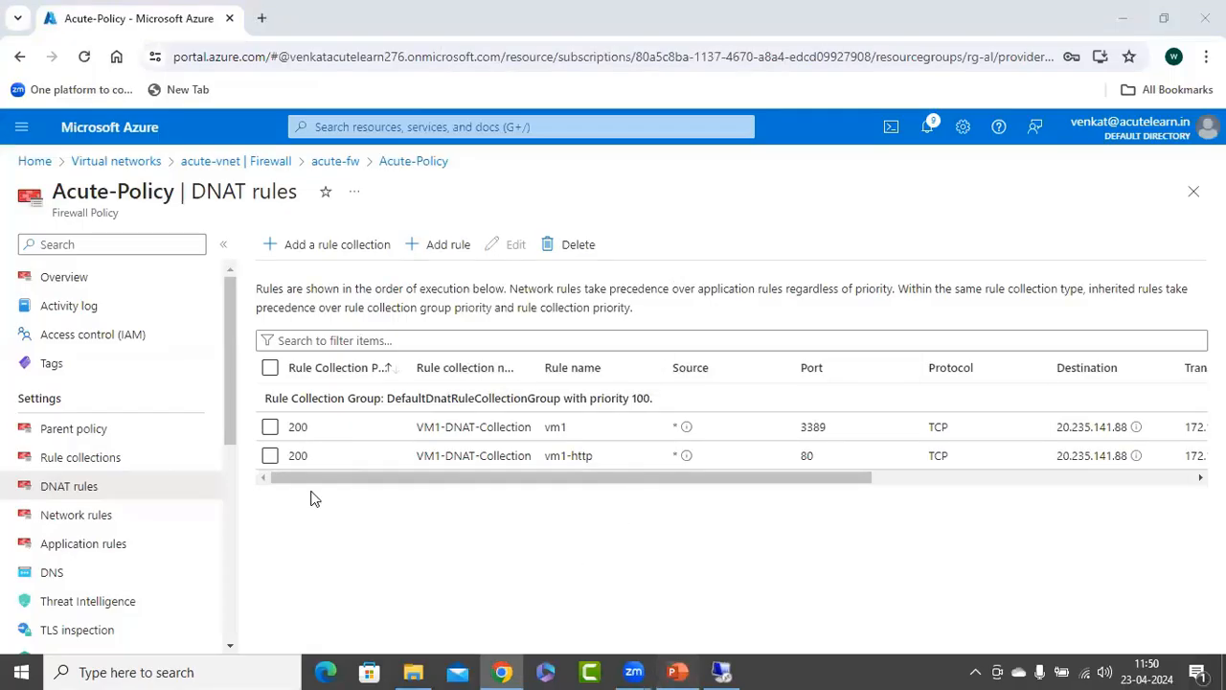
key("alt+Tab")
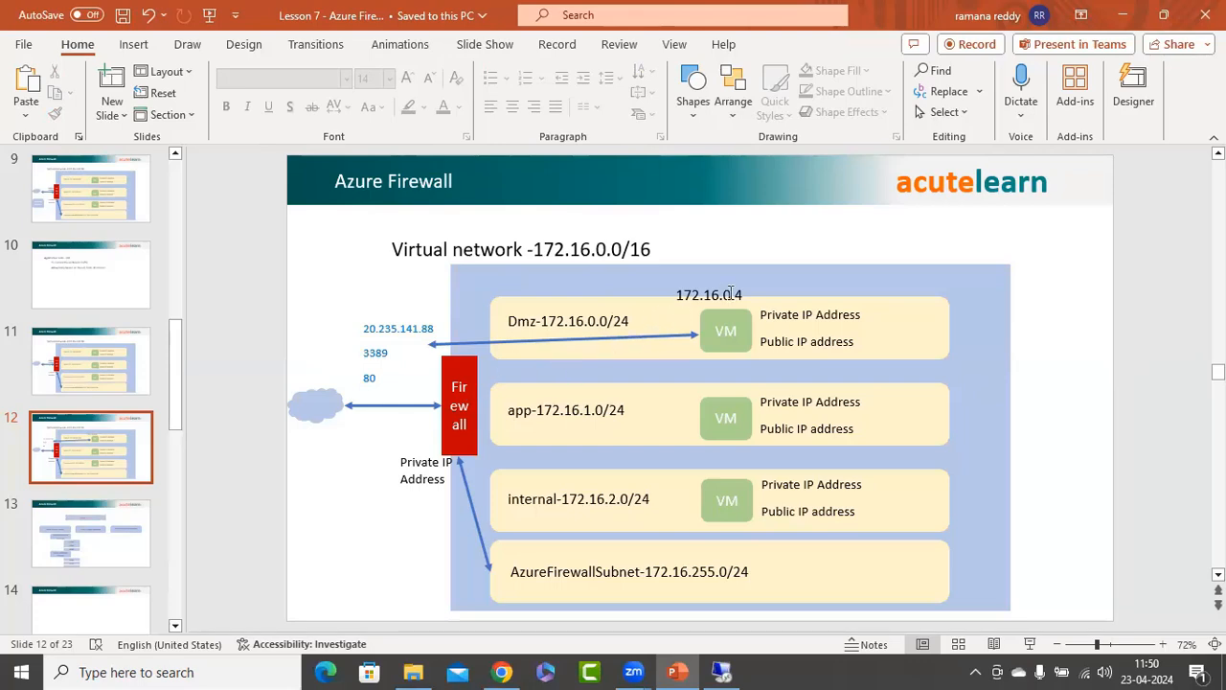
left_click(721, 672)
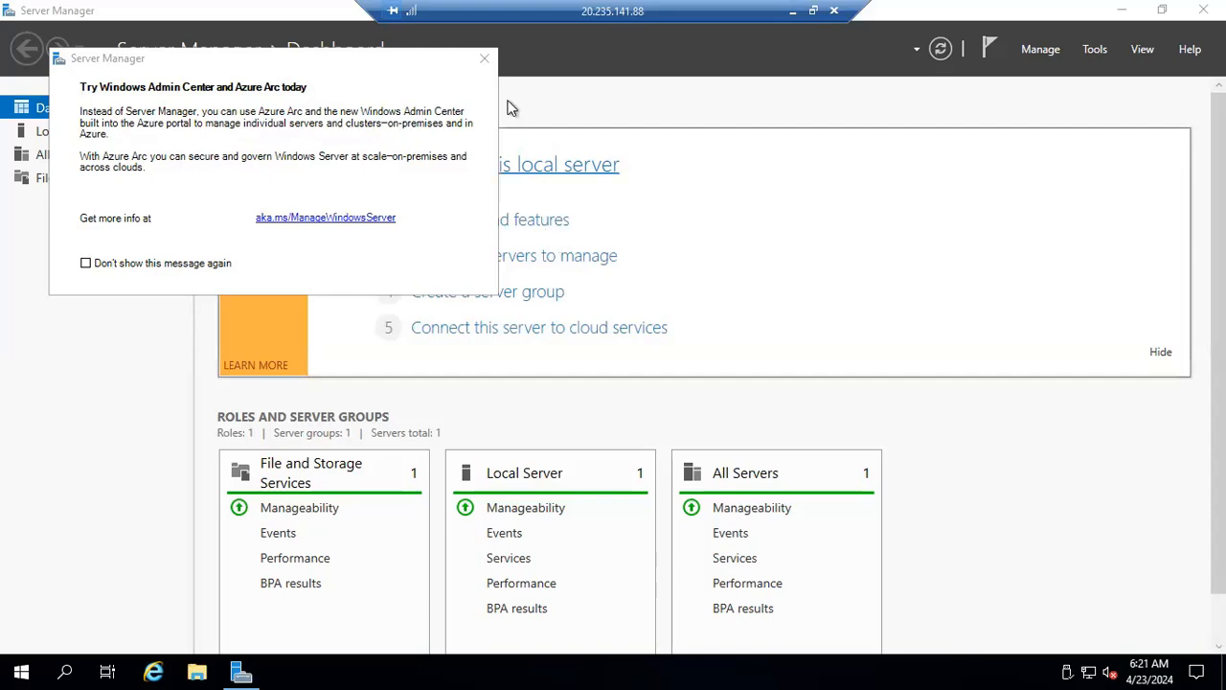
Close and reopen Server Manager in the remote session, dismissing its Windows Admin Center notice, and start Internet Explorer.
left_click(484, 58)
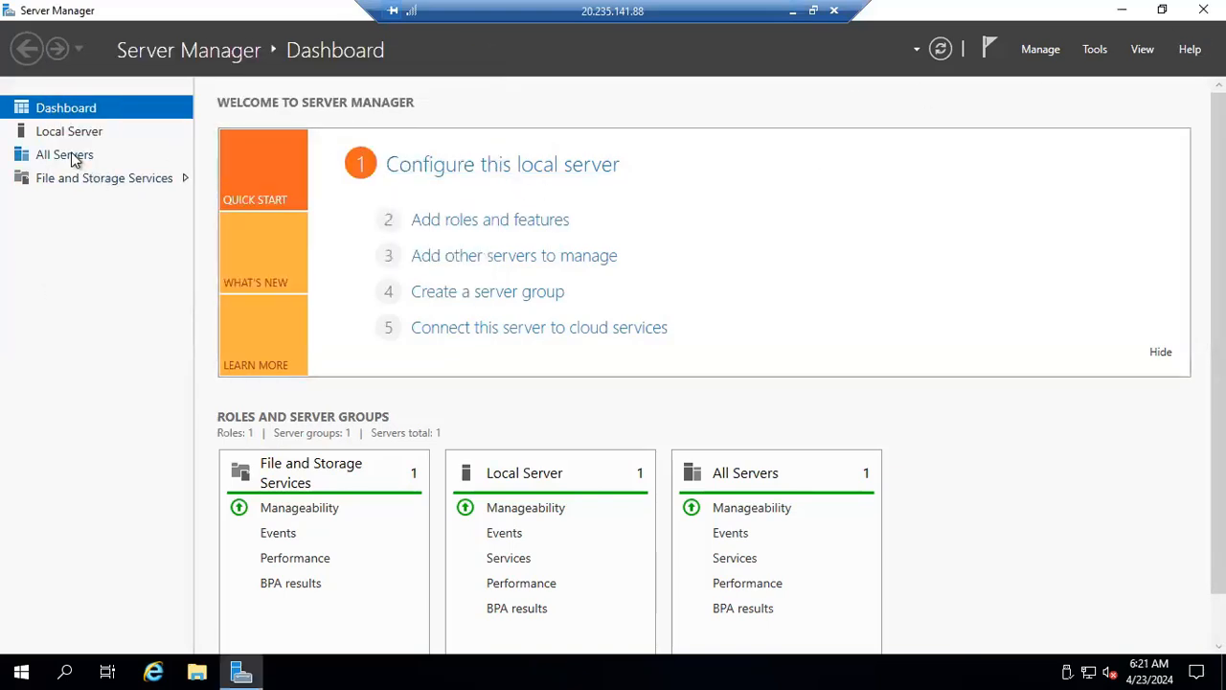
left_click(1204, 10)
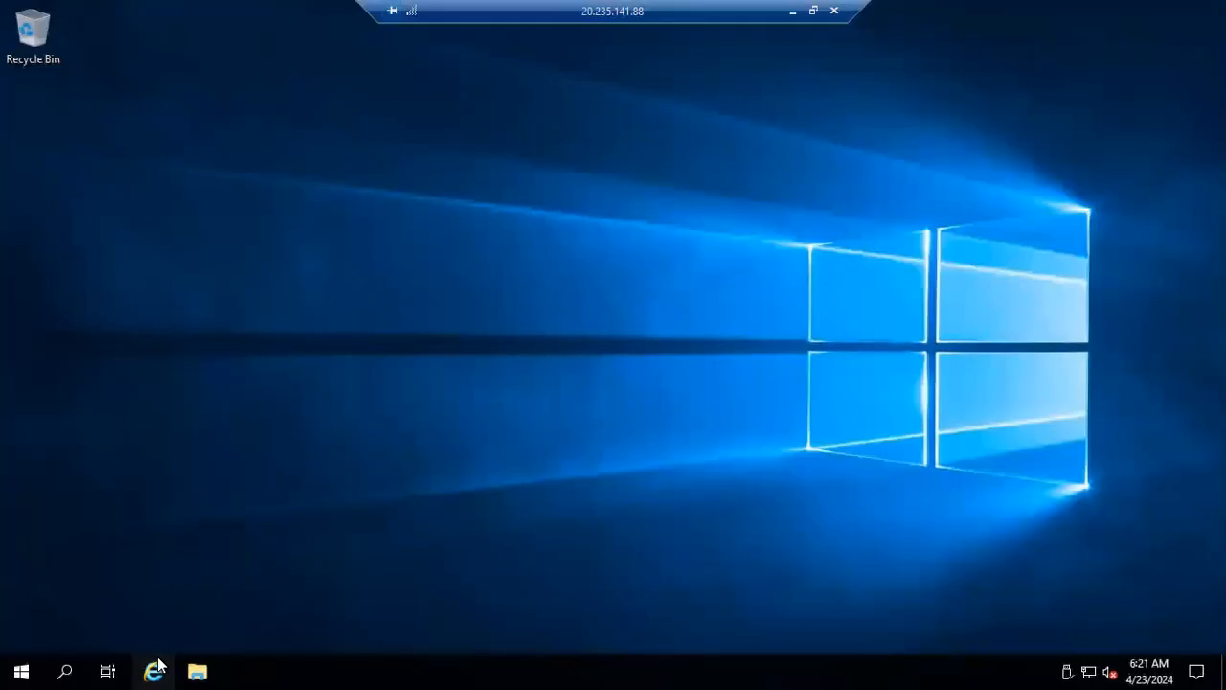
left_click(158, 668)
left_click(21, 671)
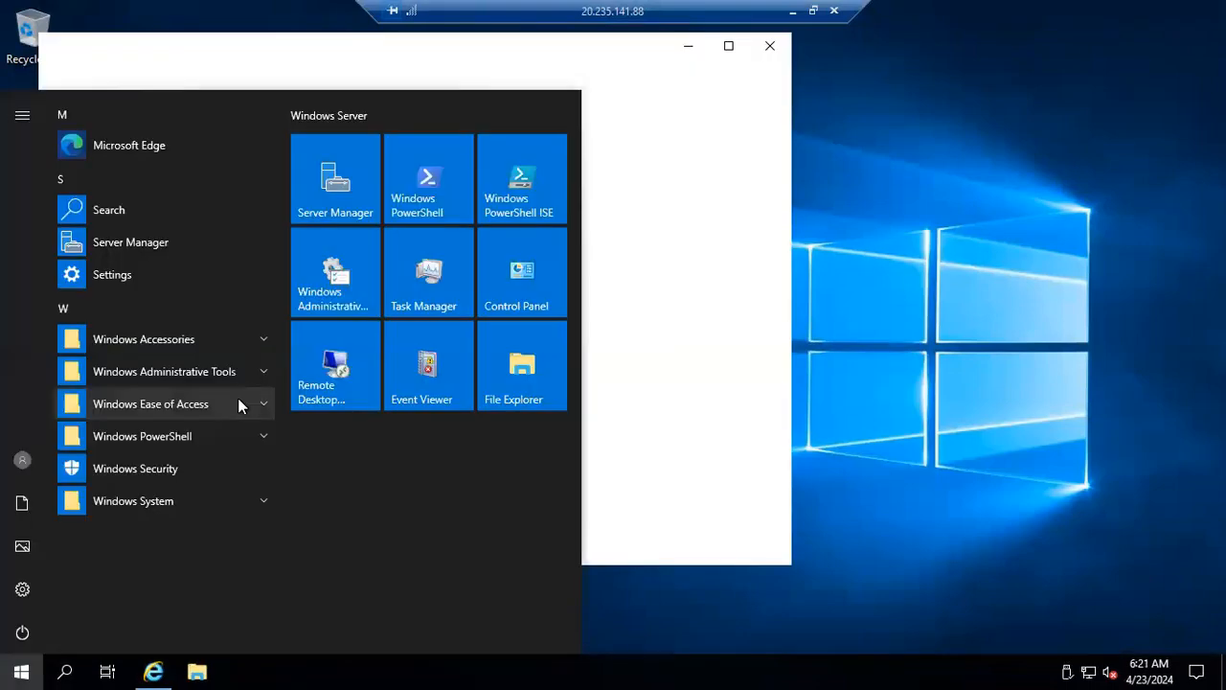
left_click(325, 180)
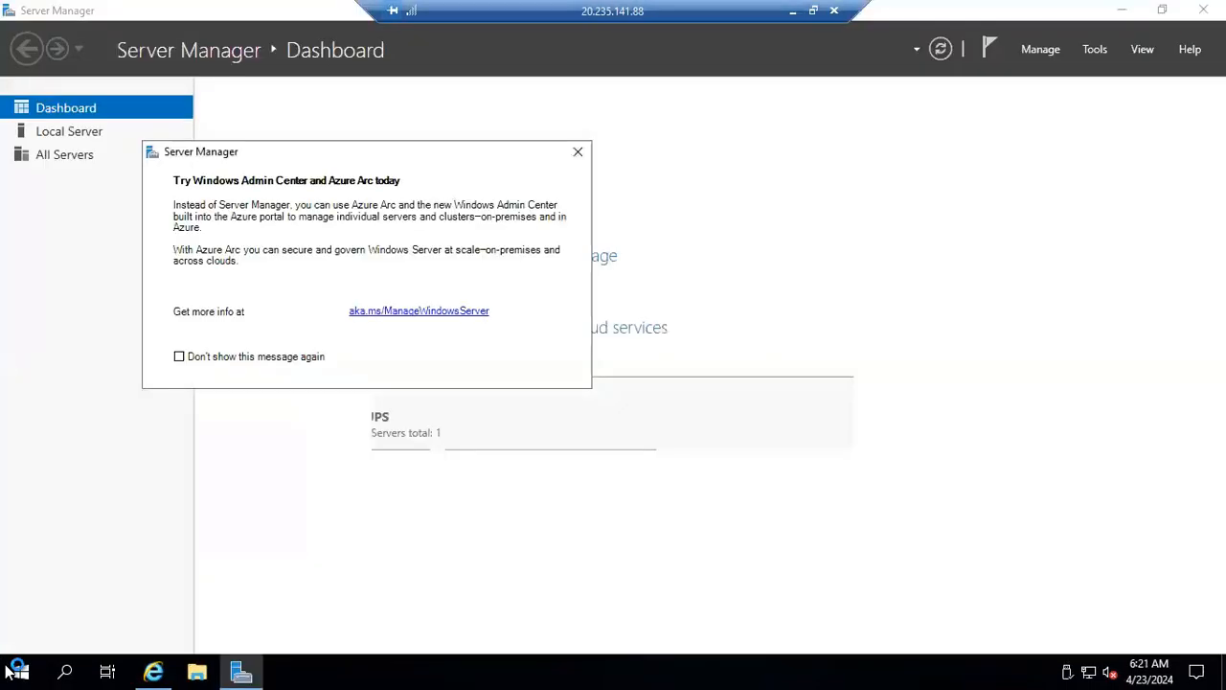
left_click(21, 670)
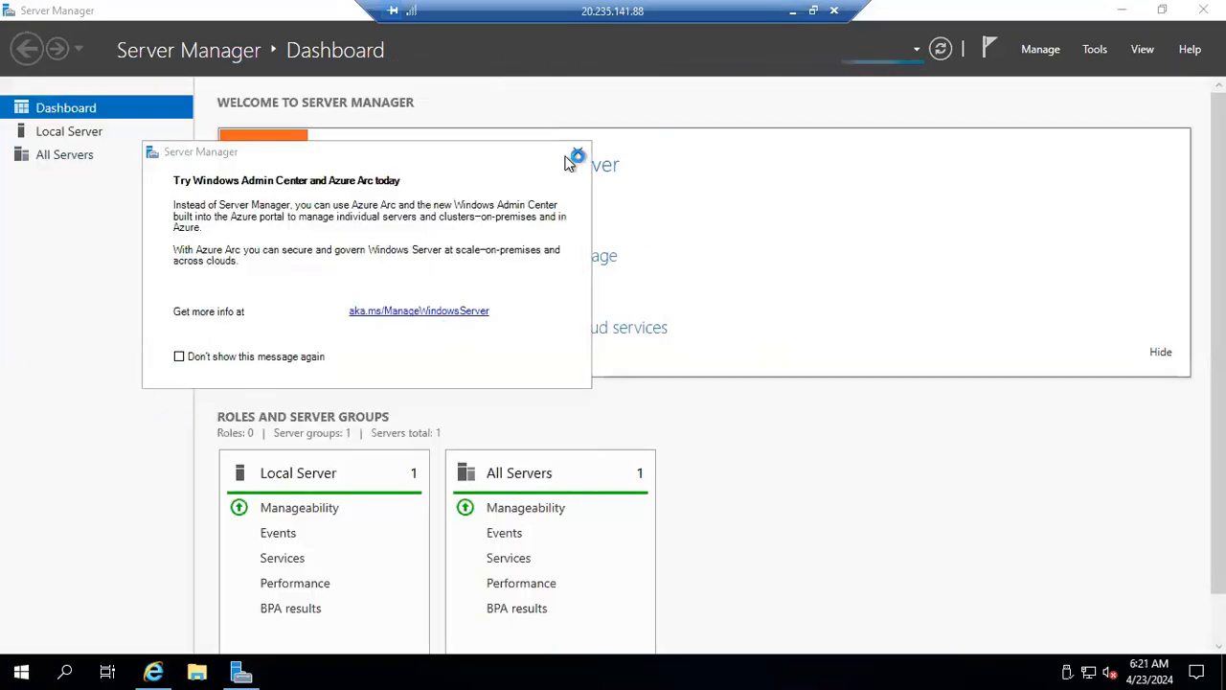
left_click(577, 155)
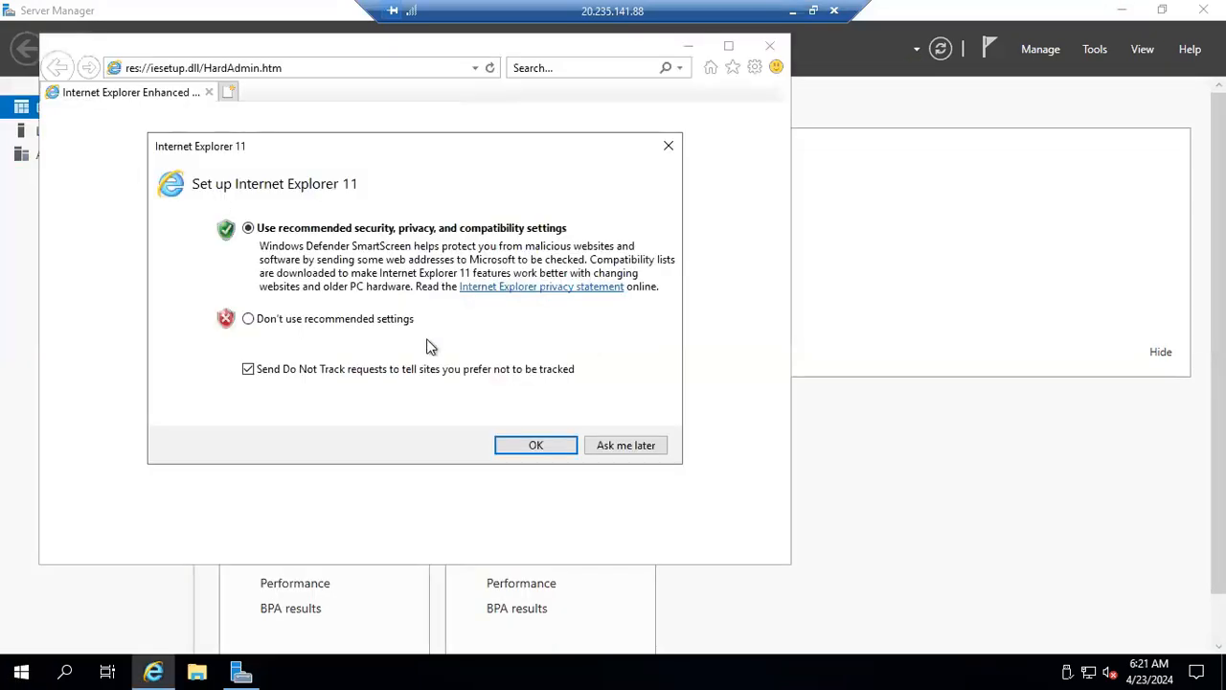
Set up Internet Explorer 11 without recommended settings or Do Not Track requests, and close the browser.
left_click(338, 320)
left_click(264, 368)
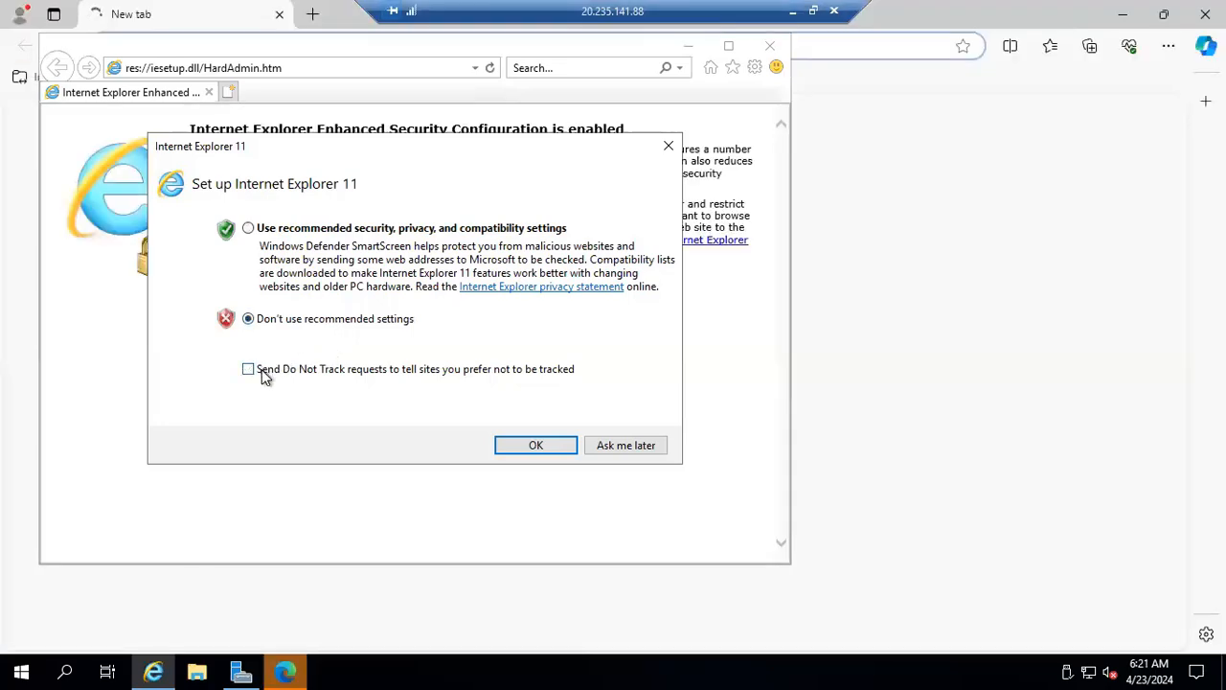
left_click(536, 445)
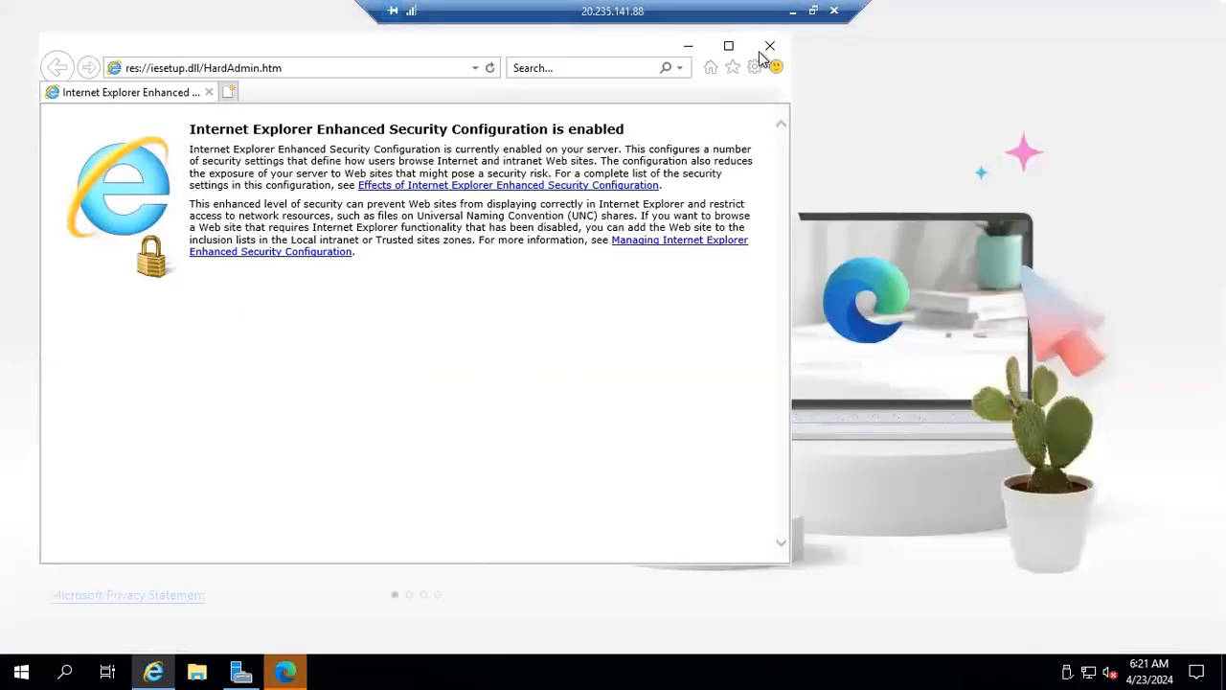
left_click(769, 46)
Turn off IE Enhanced Security Configuration for both Administrators and Users in Server Manager's local server properties.
left_click(244, 671)
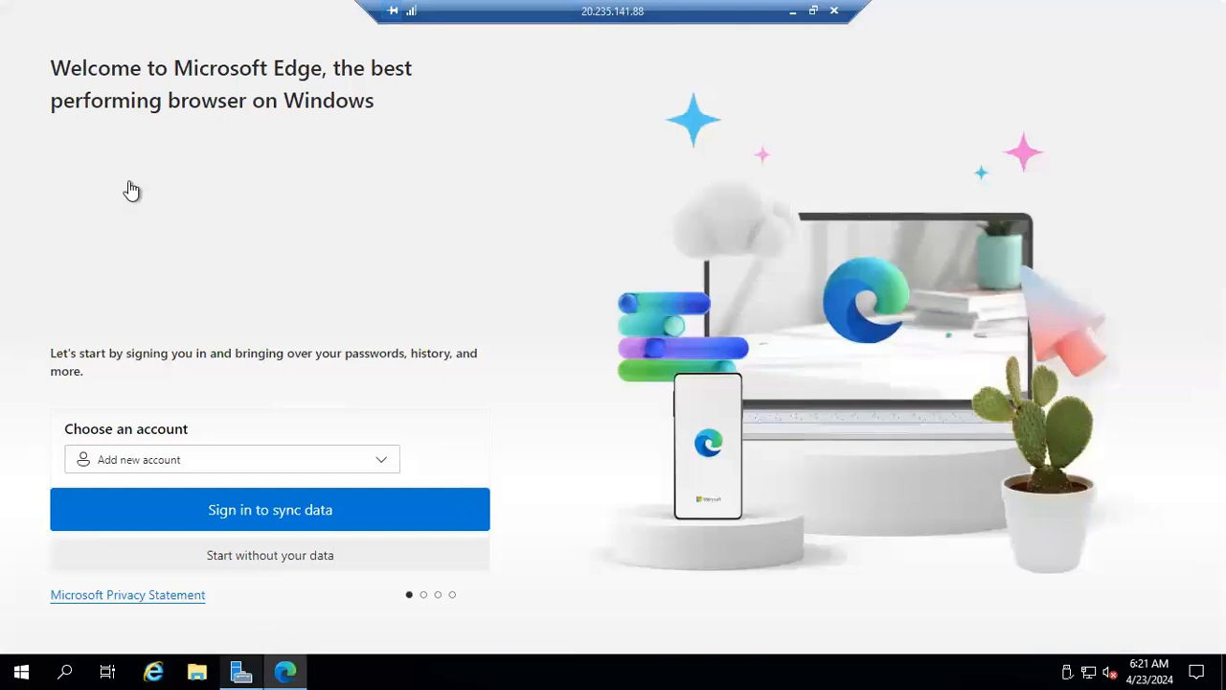
left_click(96, 136)
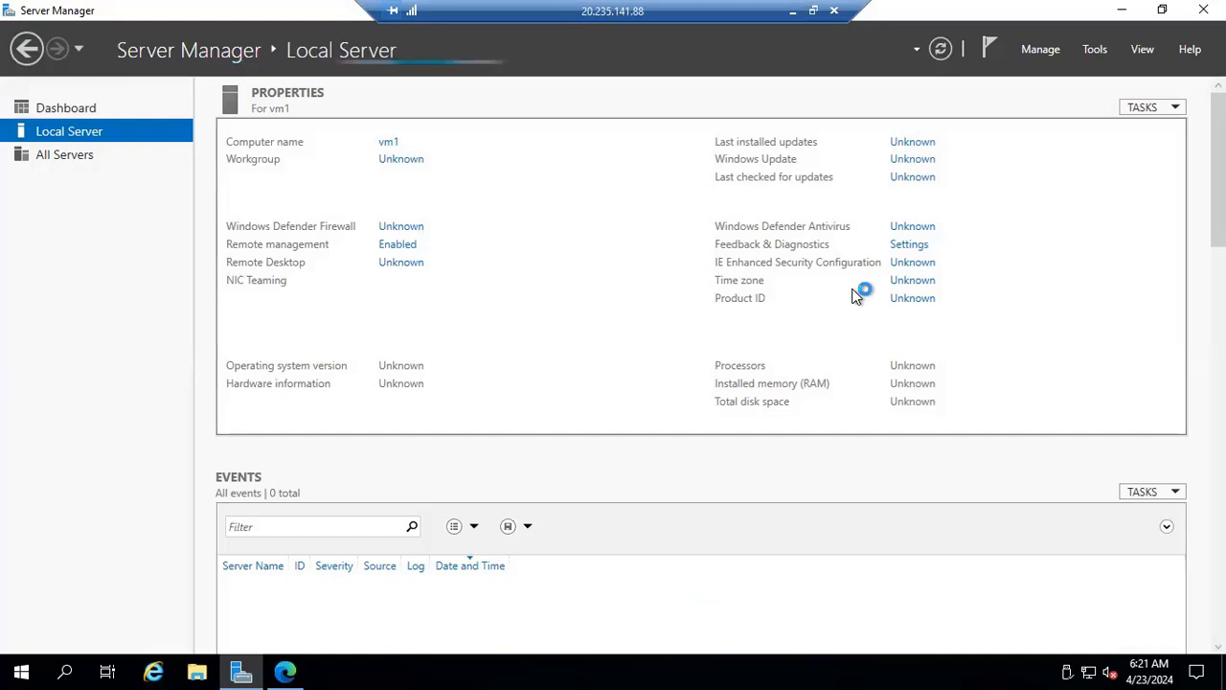
left_click(901, 263)
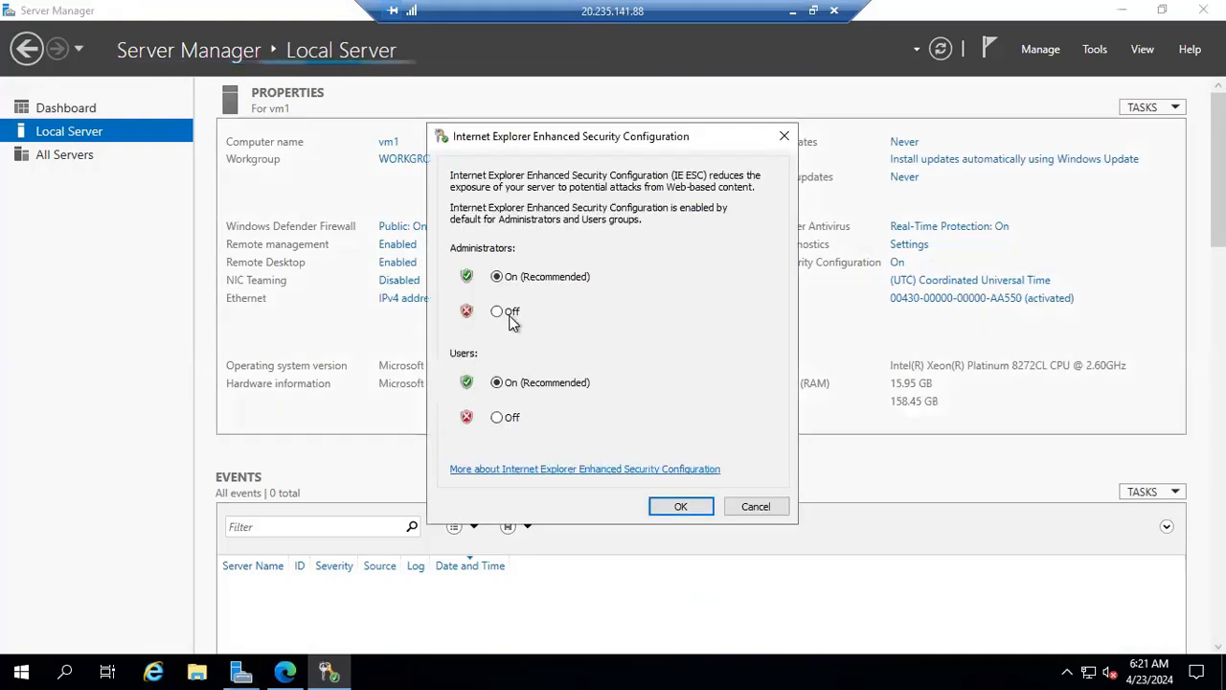
left_click(497, 311)
left_click(497, 417)
left_click(678, 506)
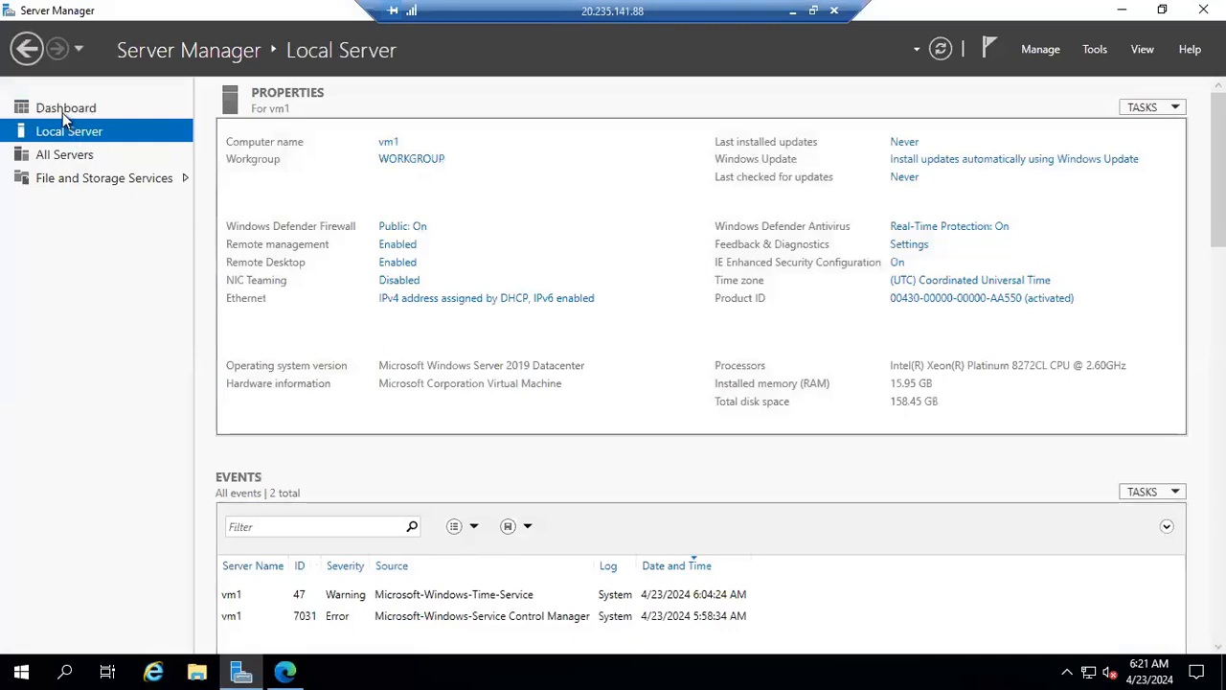
Start adding roles and features on vm1 and select the Web Server (IIS) role with its required management tools.
left_click(63, 111)
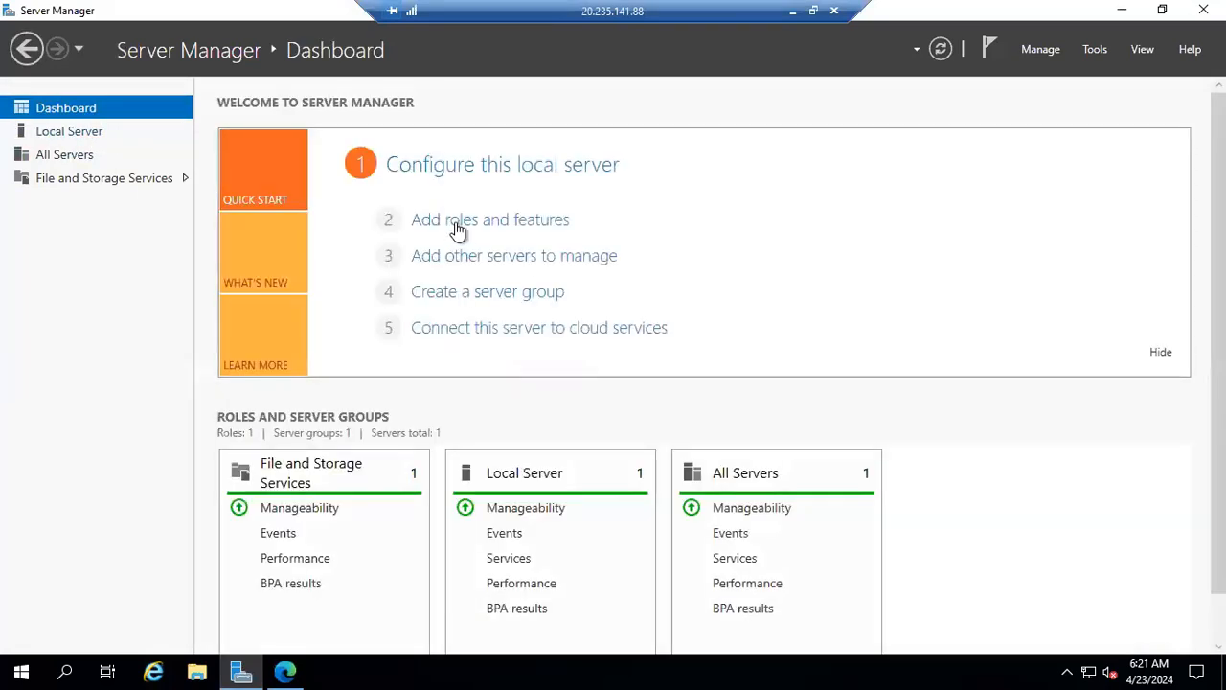
left_click(458, 221)
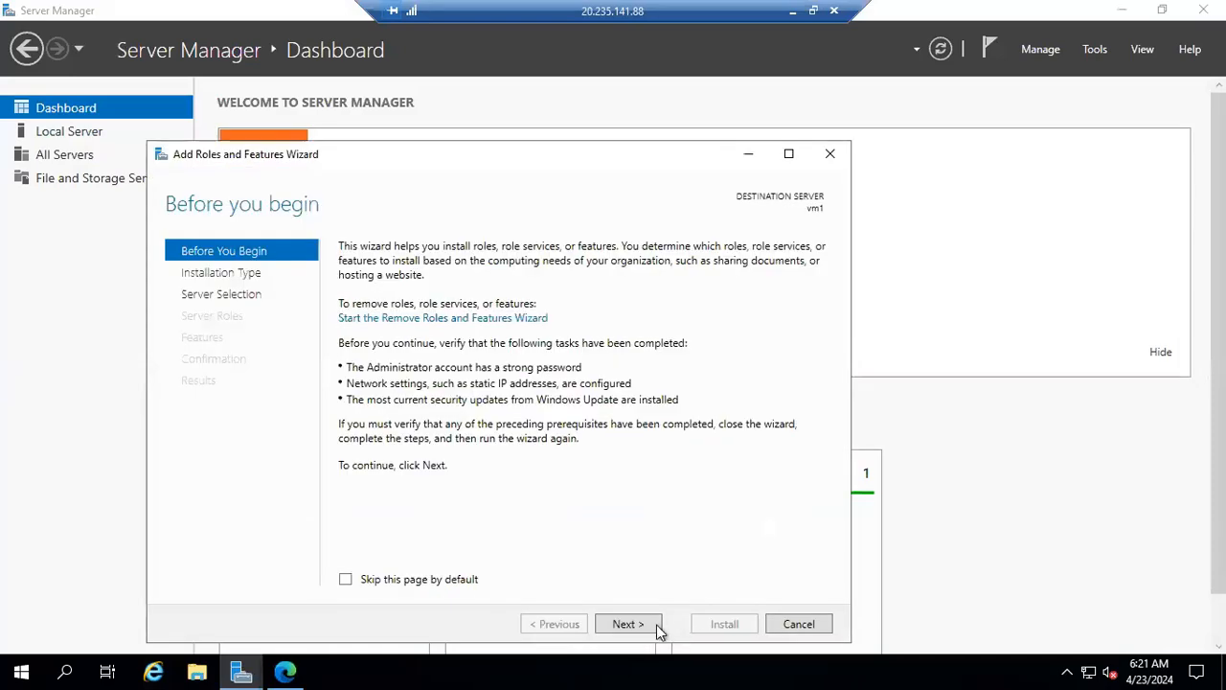
left_click(653, 625)
left_click(647, 627)
left_click(646, 626)
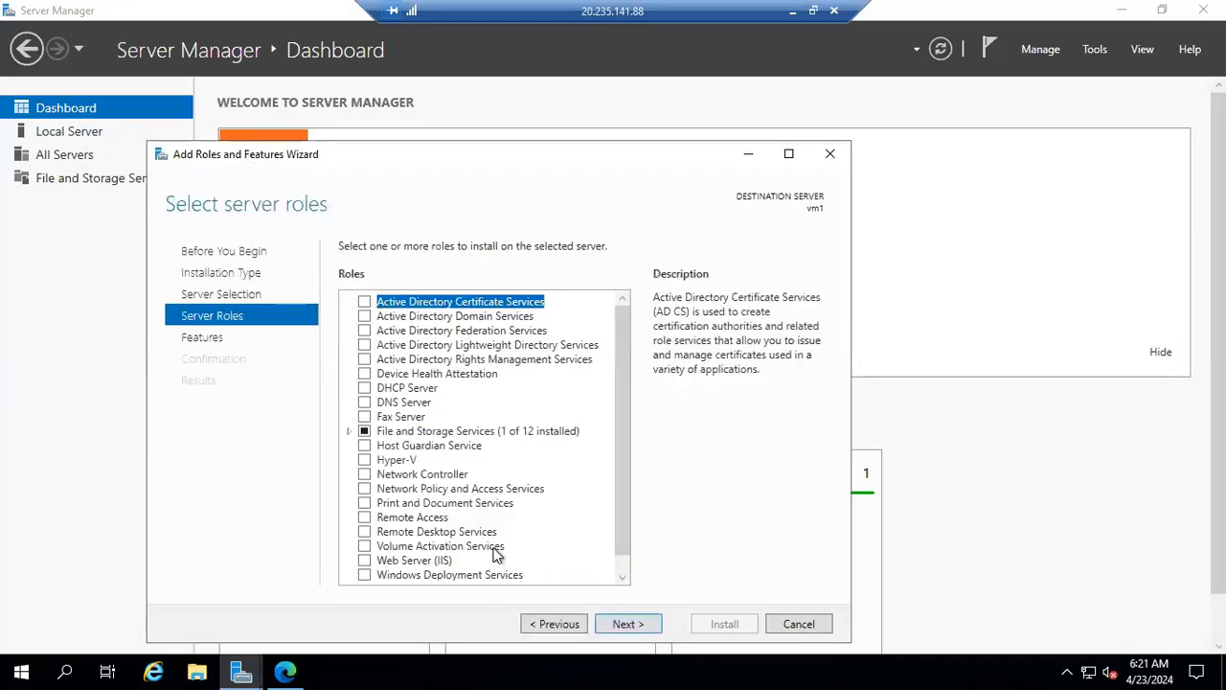
scroll(495, 554, "down", 1)
left_click(365, 546)
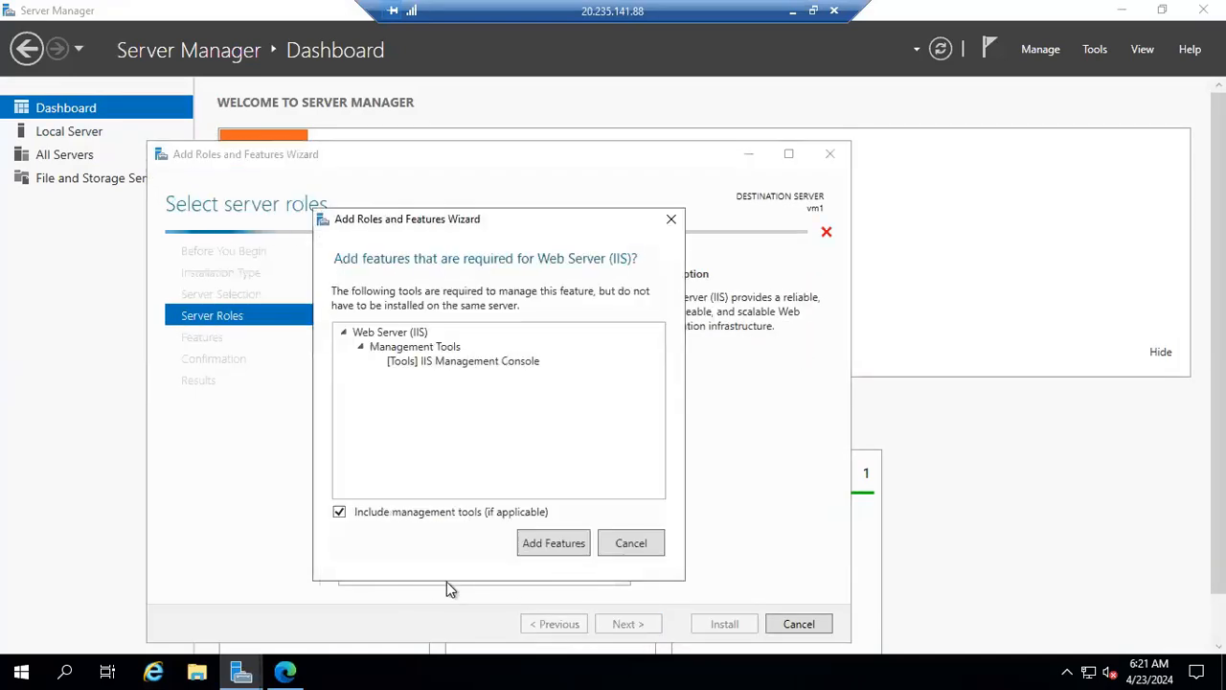
left_click(552, 544)
Keep the default features and role services for Web Server (IIS) and start the installation.
left_click(630, 623)
left_click(633, 623)
left_click(635, 623)
left_click(635, 623)
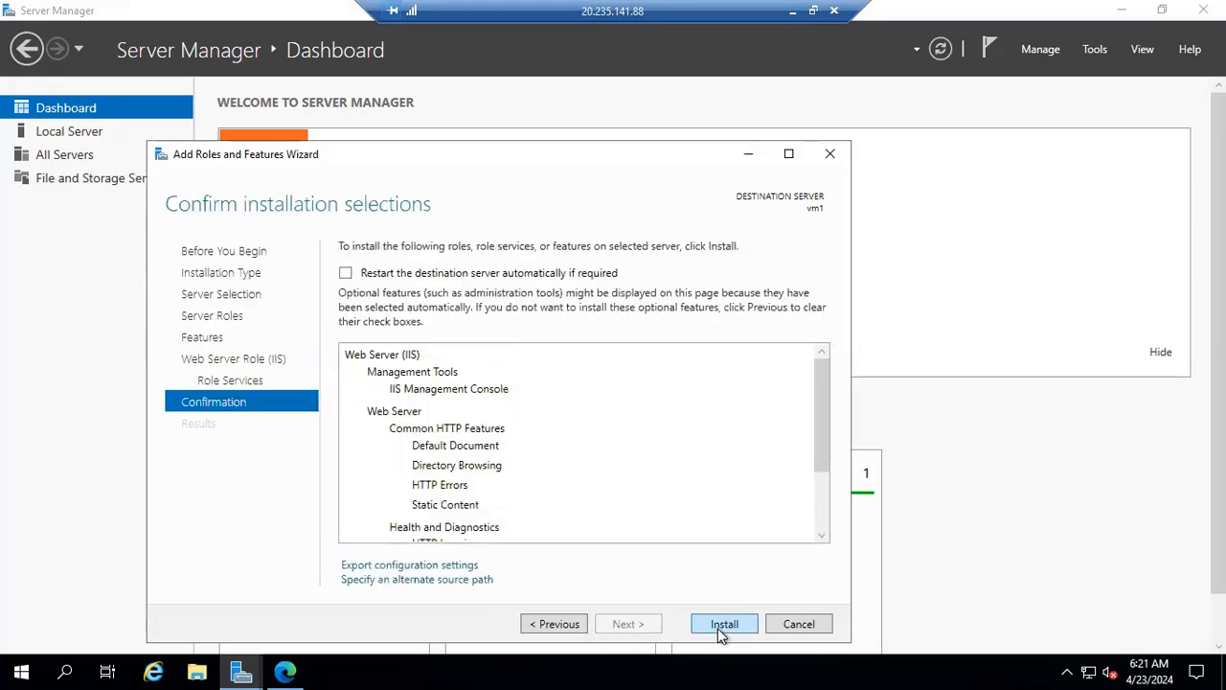
left_click(719, 631)
Complete Microsoft Edge's first-run setup on vm1 without signing in or importing Google data, keeping the other default options.
left_click(285, 672)
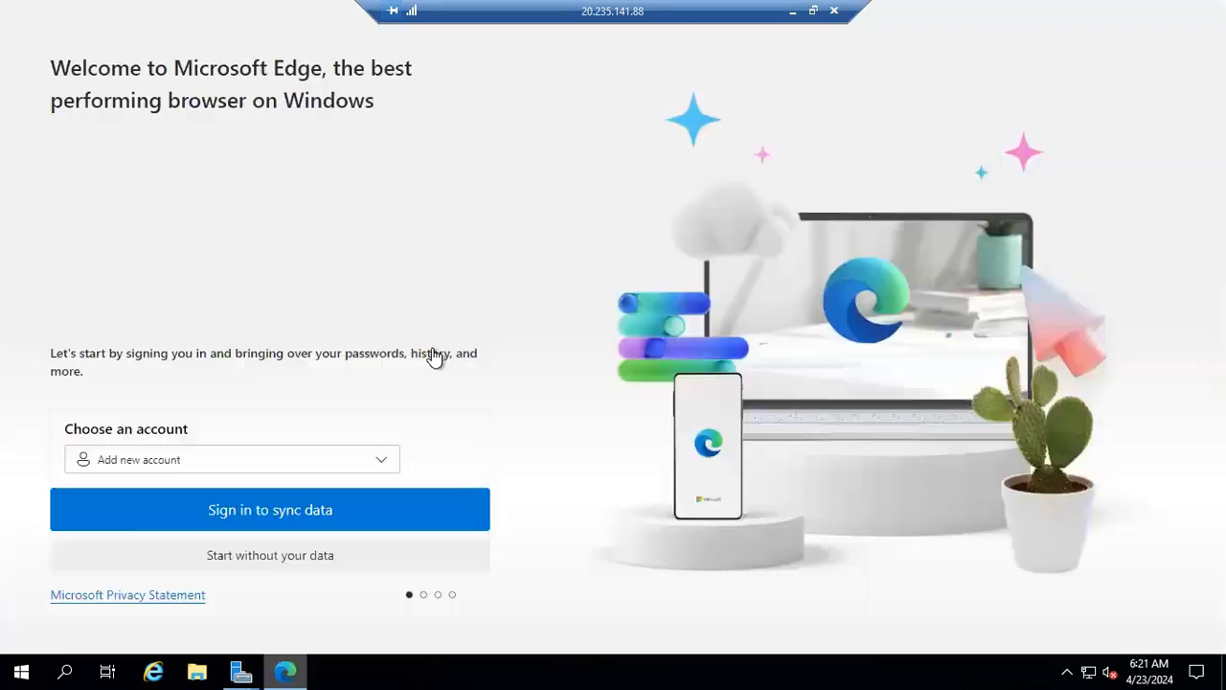
left_click(263, 555)
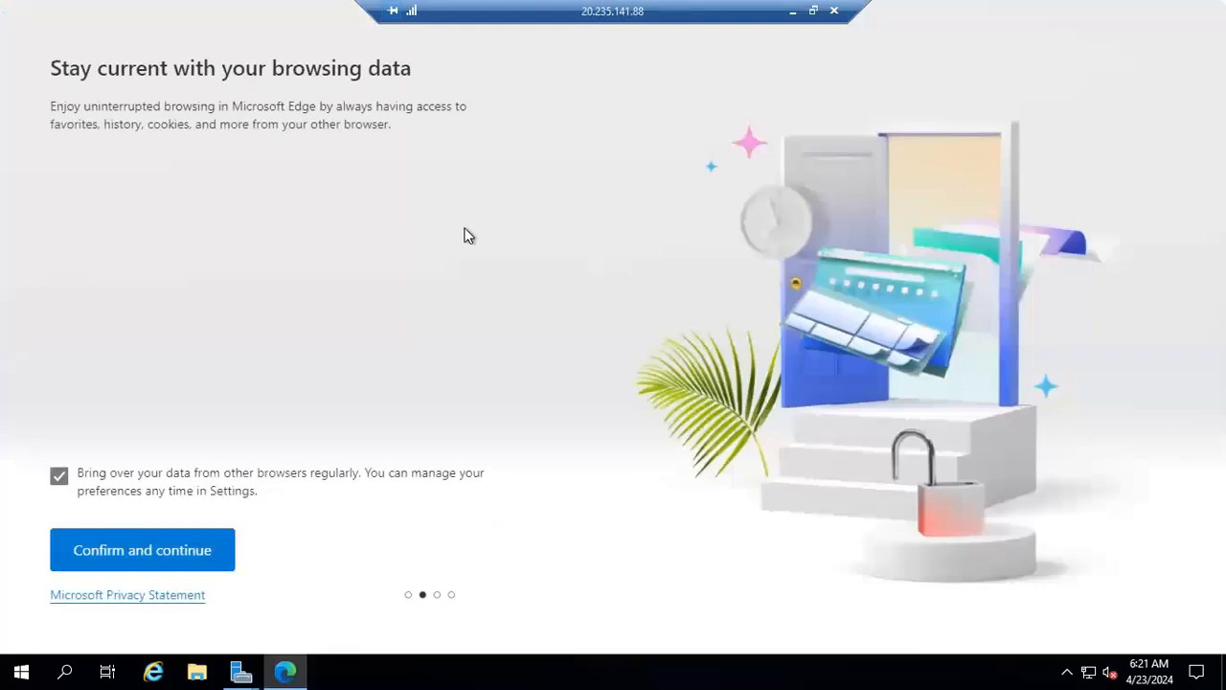
left_click(140, 556)
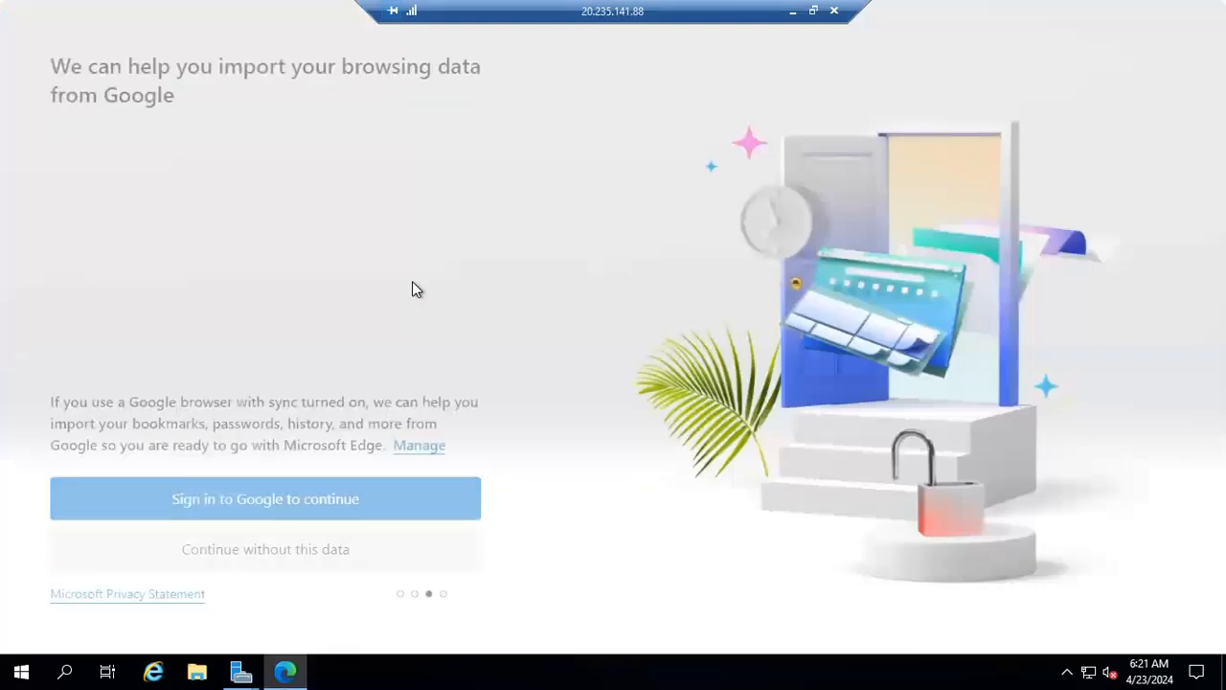
left_click(254, 549)
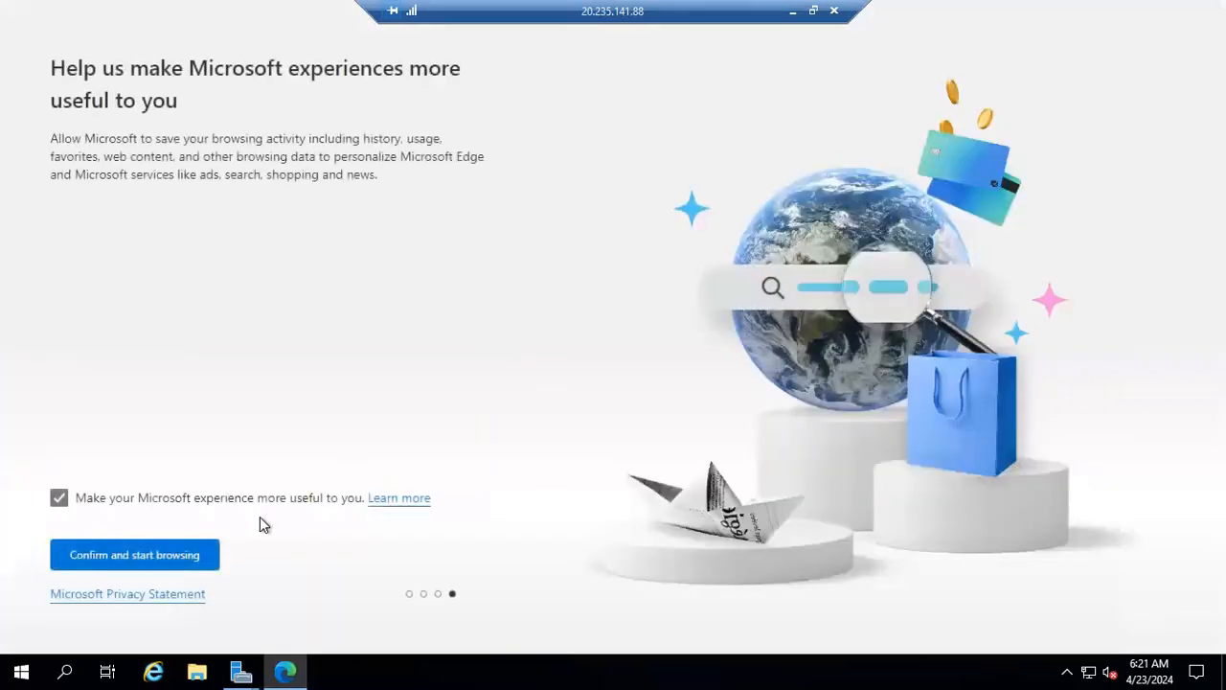
left_click(102, 564)
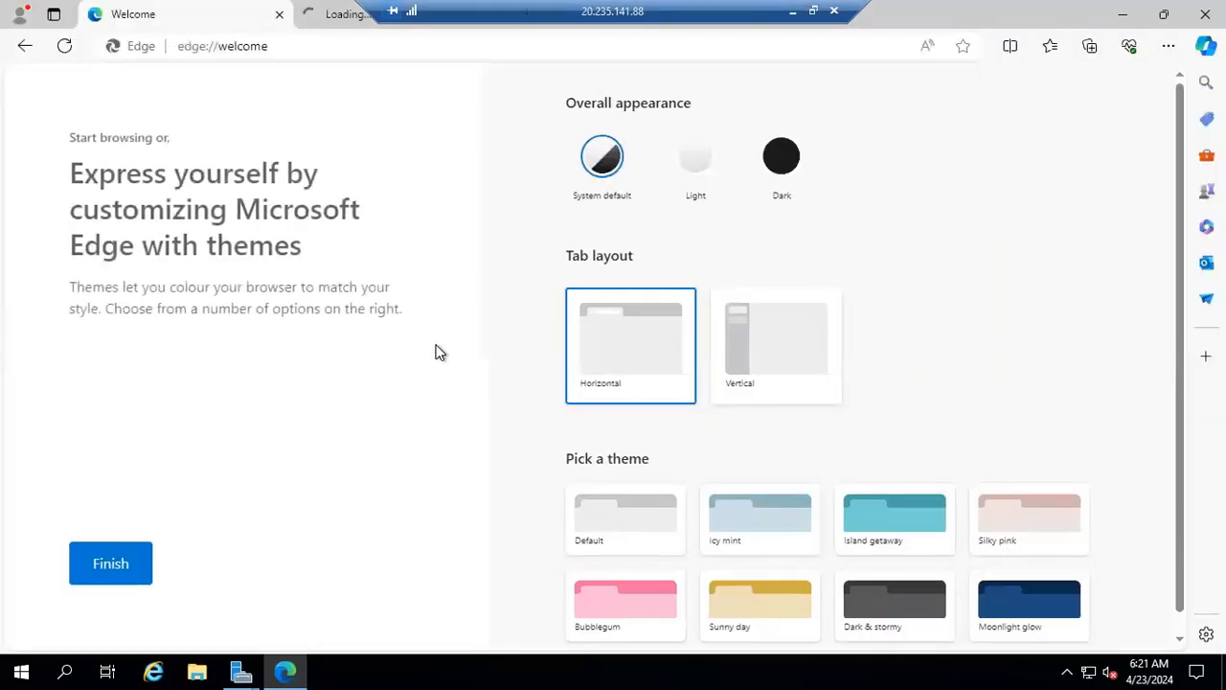
left_click(114, 565)
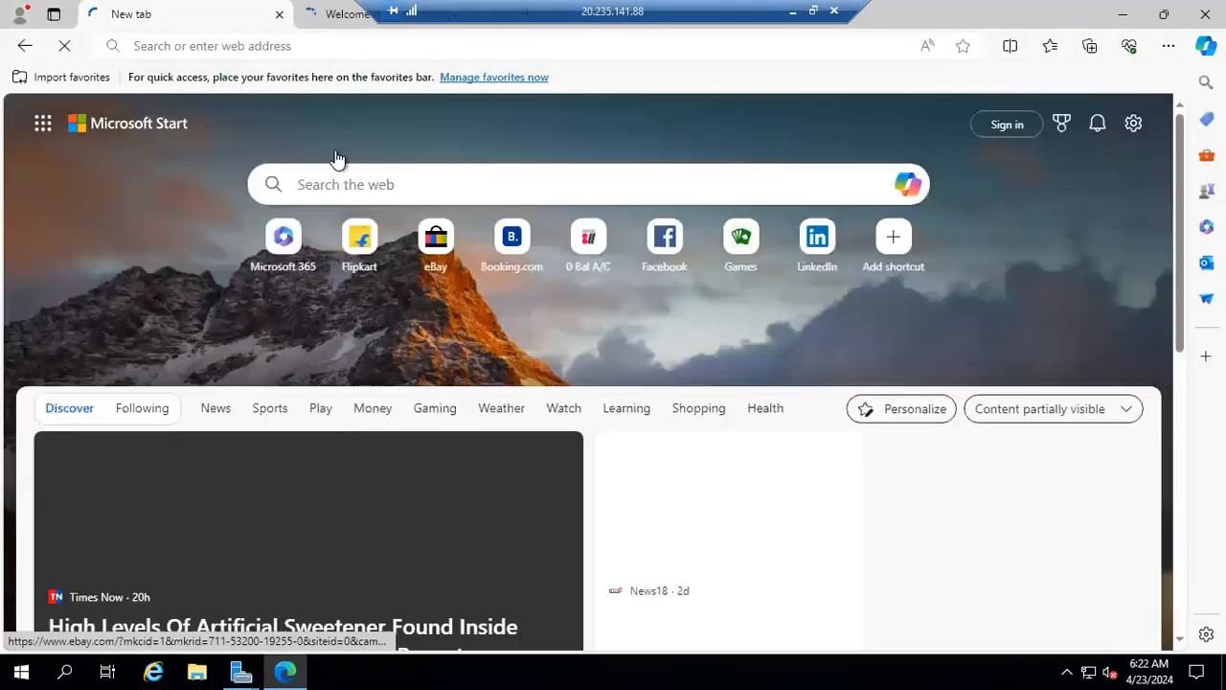
left_click(305, 48)
type("w")
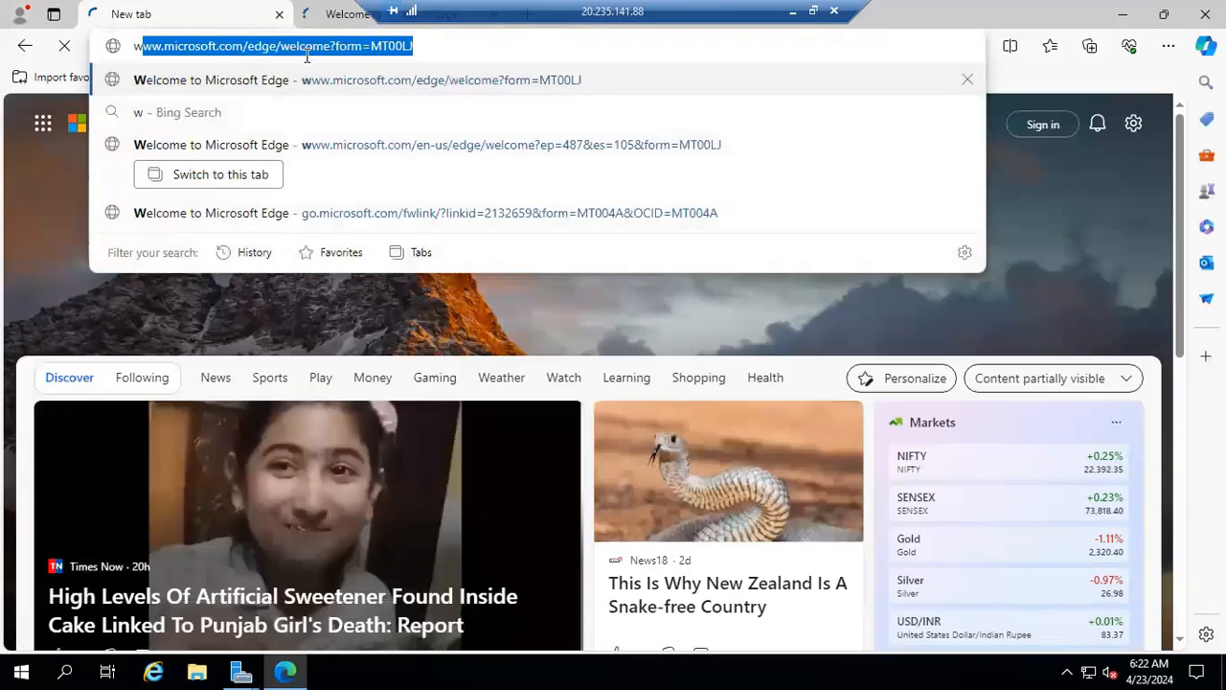
type("ww.google.com")
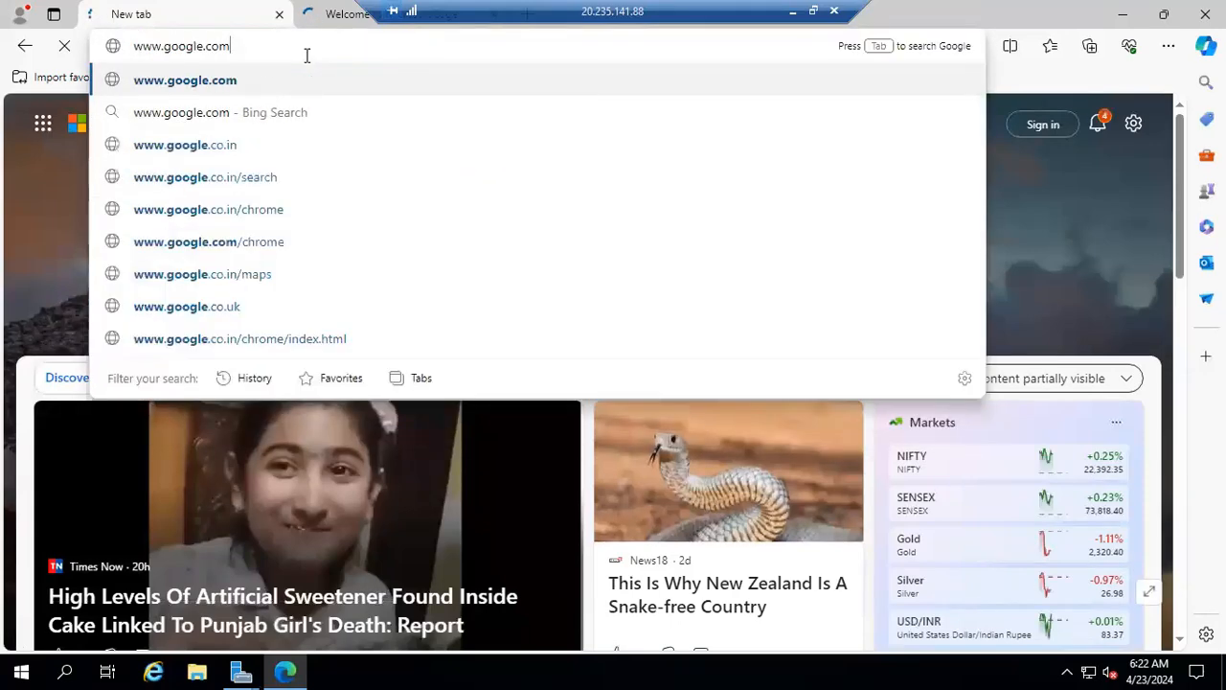
key("Return")
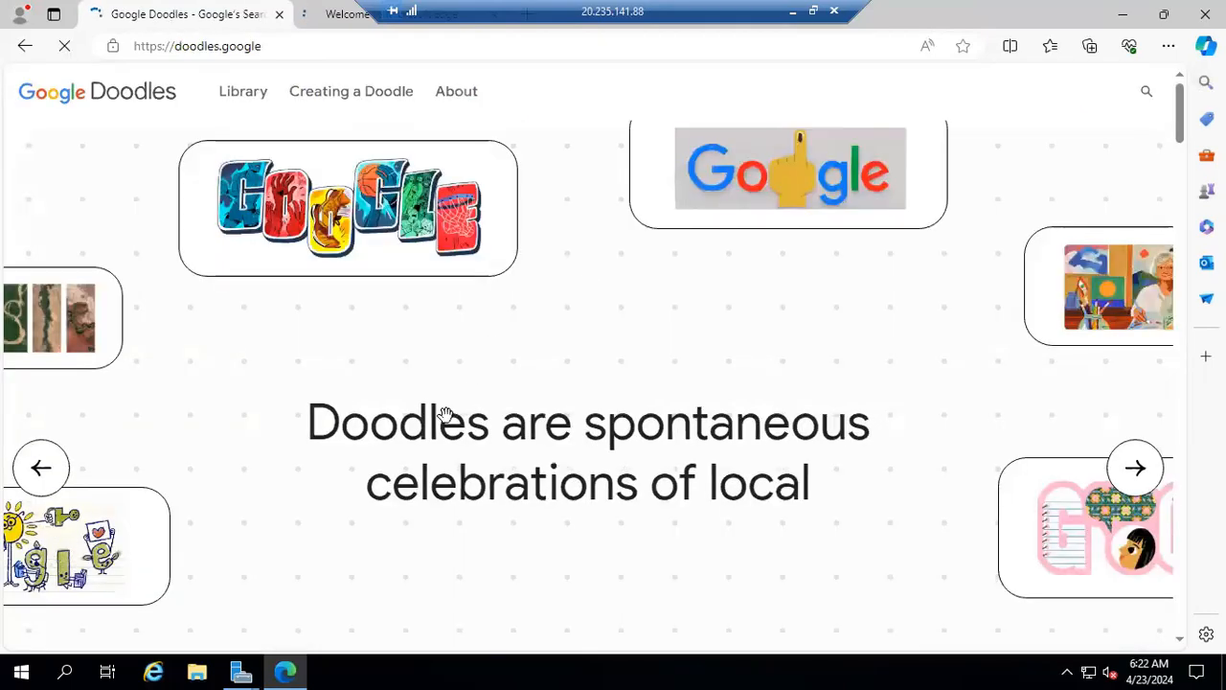
left_click(301, 41)
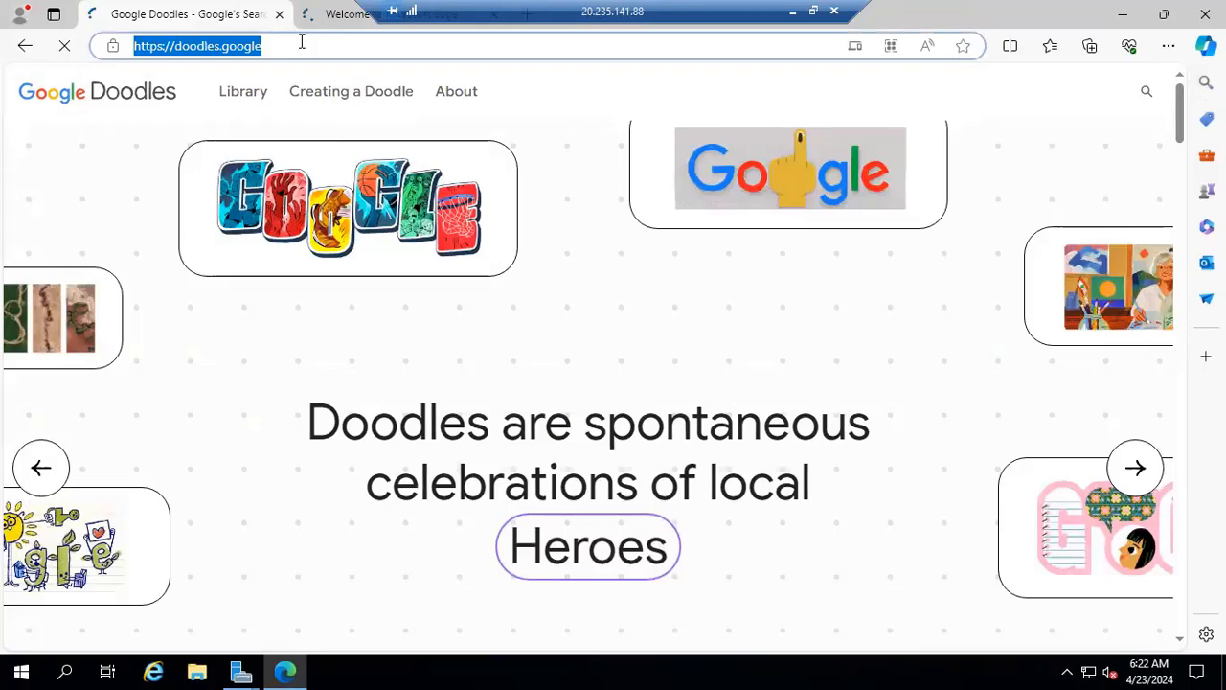
type("www.what")
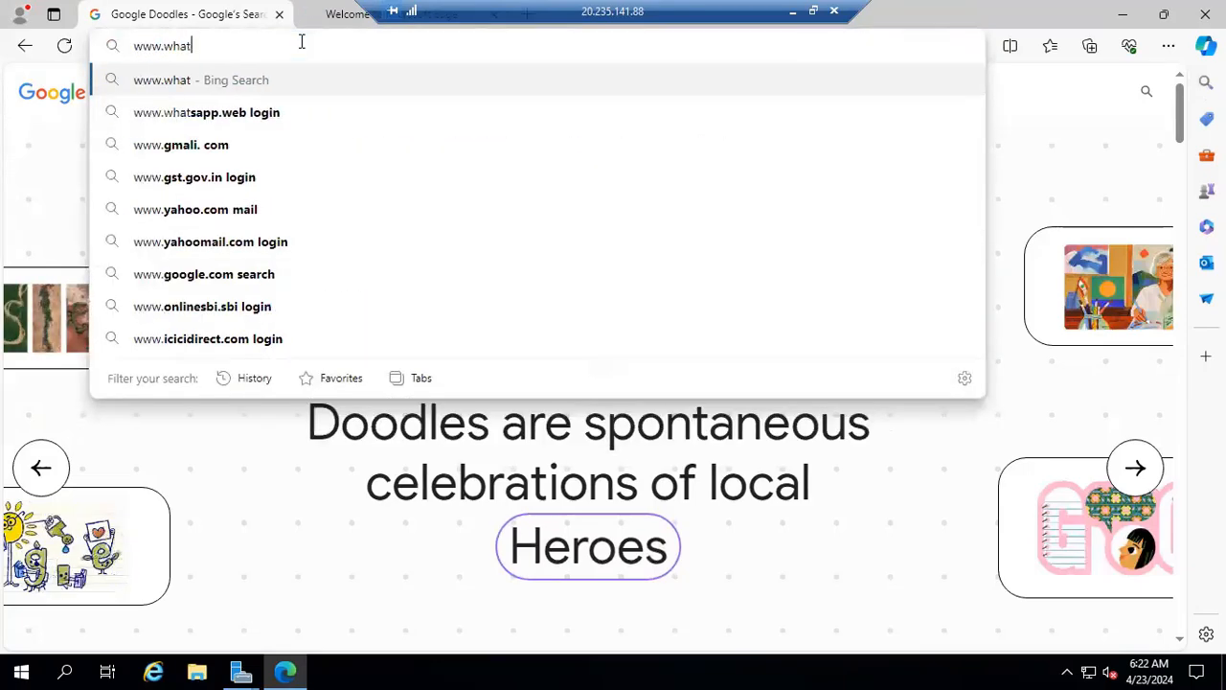
type("ismy")
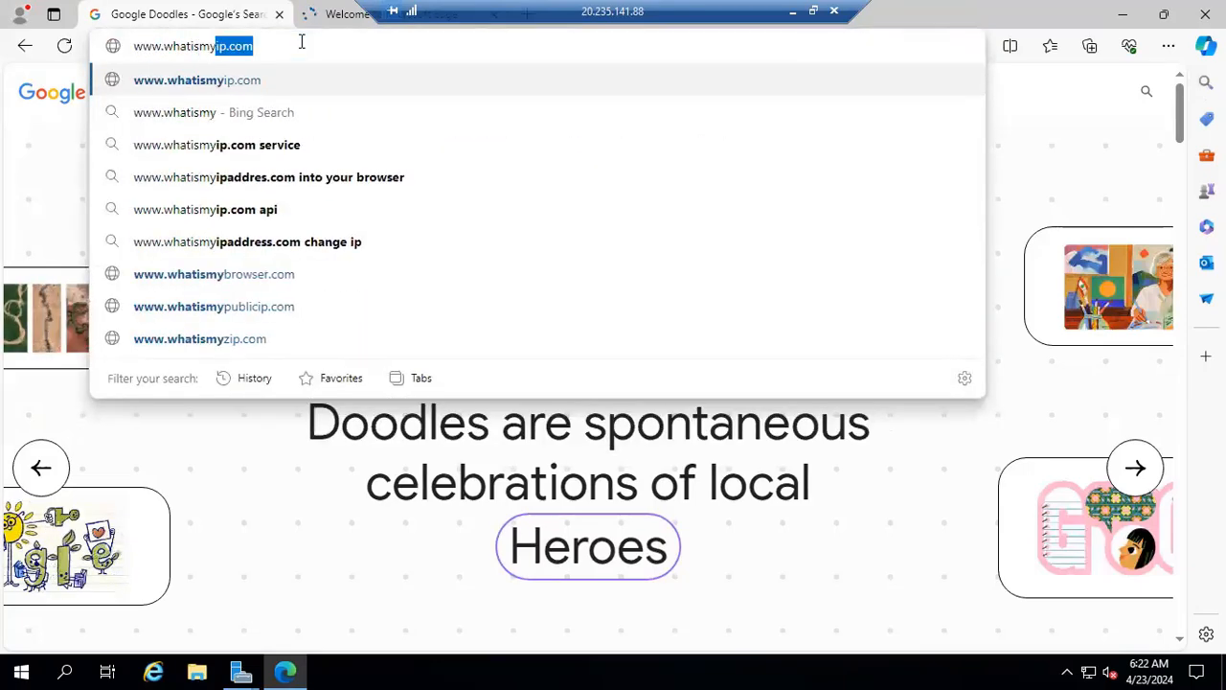
type("ipaddress.c")
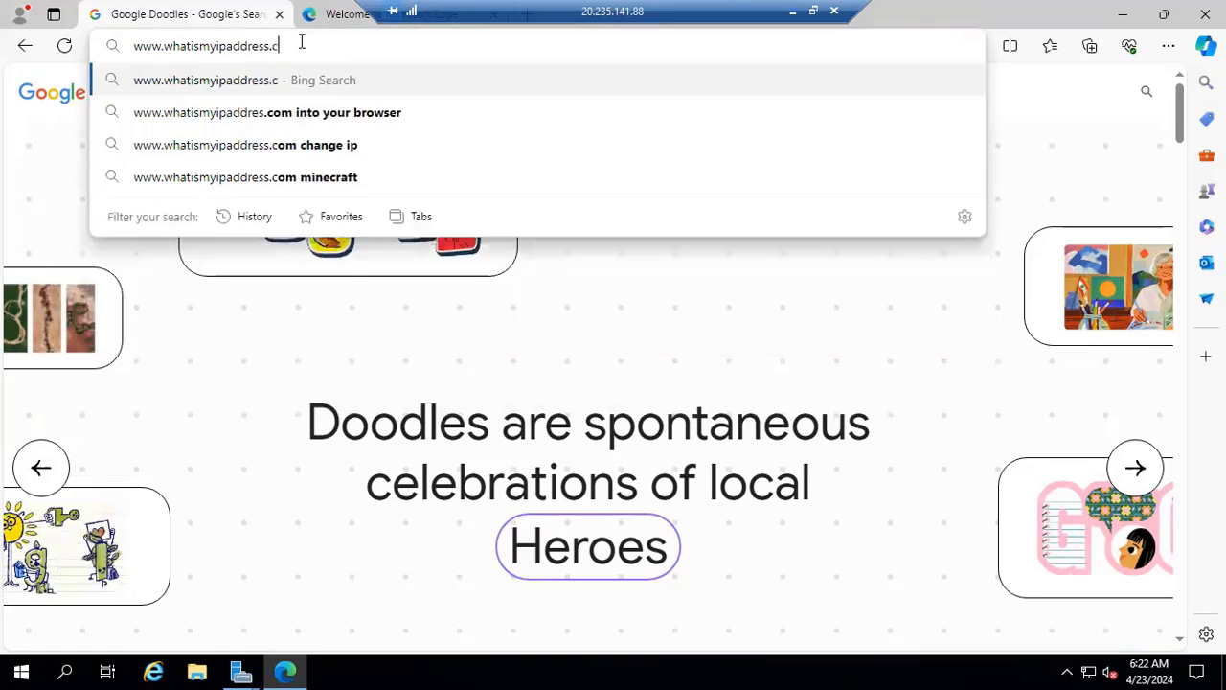
type("om")
key("Return")
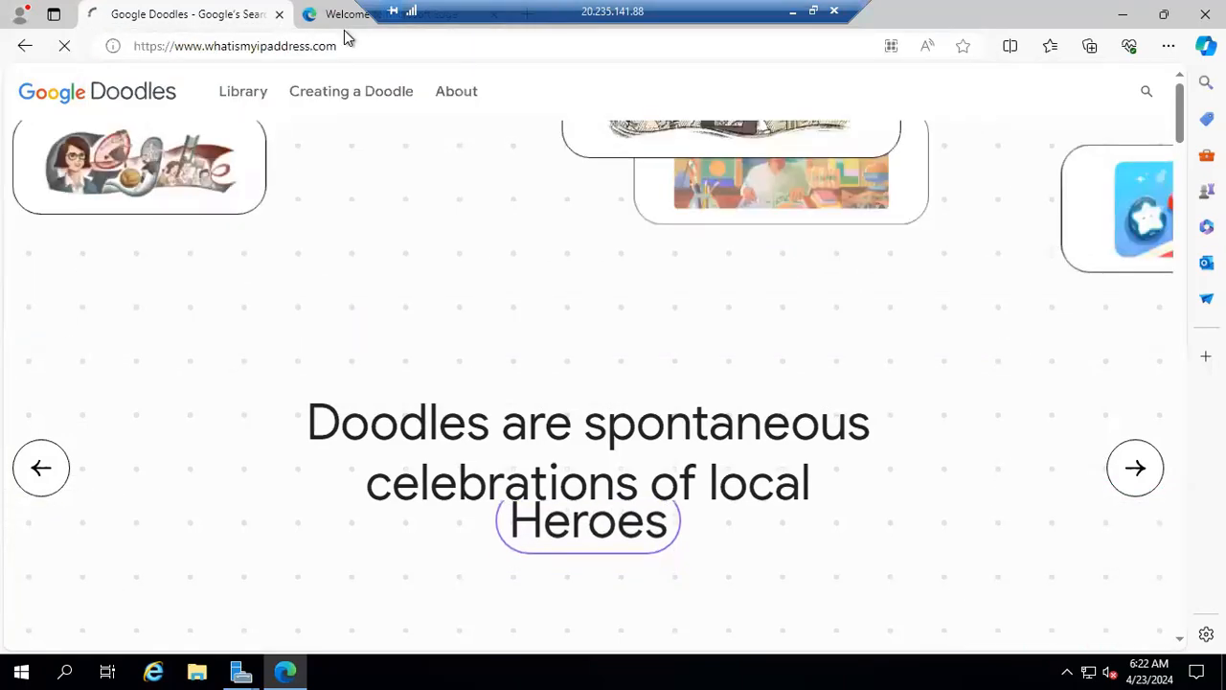
left_click(344, 28)
left_click(267, 28)
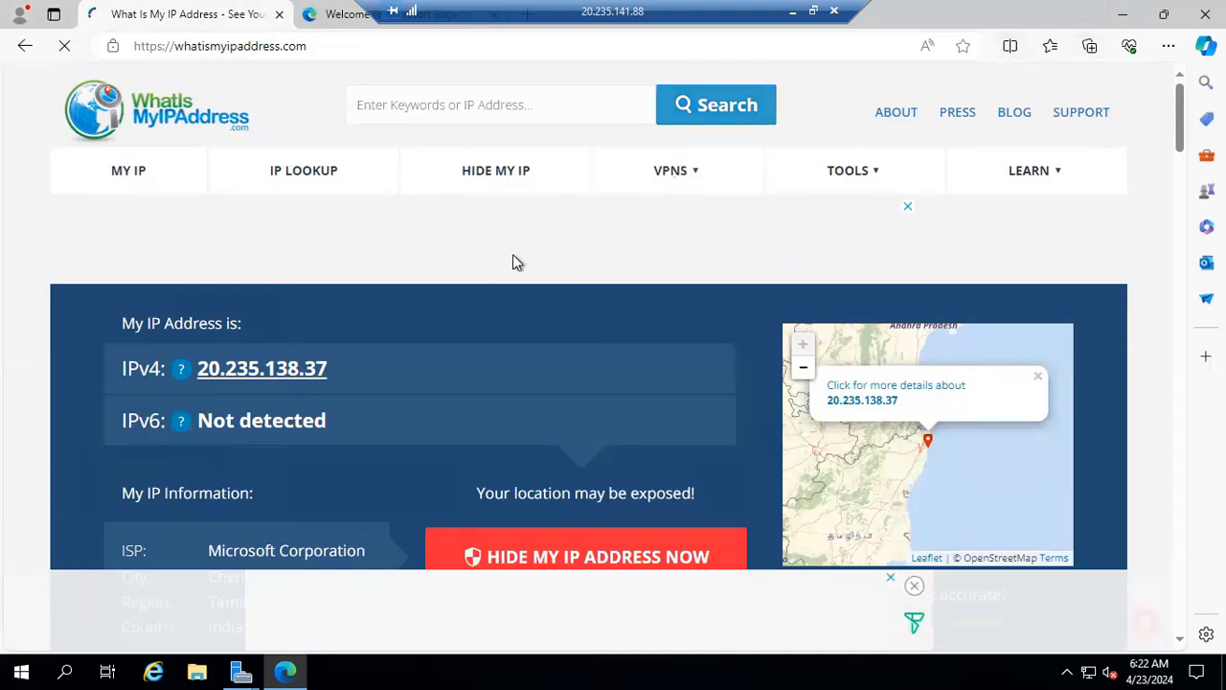
Return to the Add Roles and Features Wizard on vm1, close it once the IIS installation is complete, and minimize Server Manager.
left_click_drag(683, 13, 942, 13)
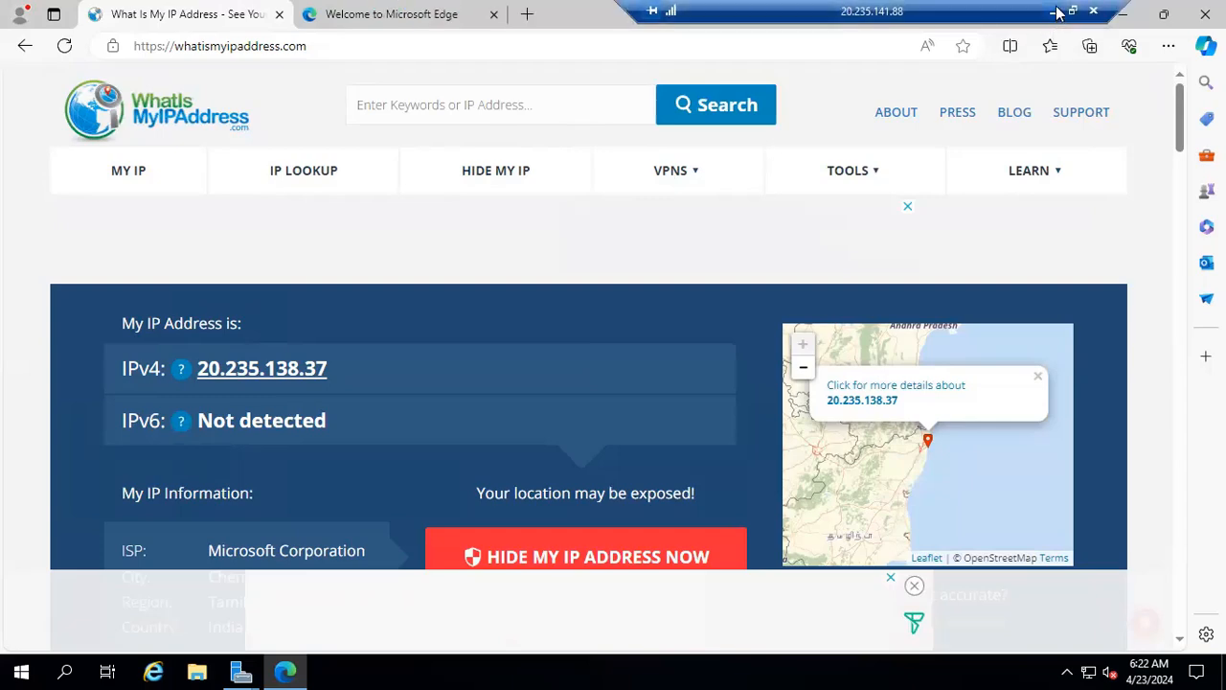
left_click(1052, 11)
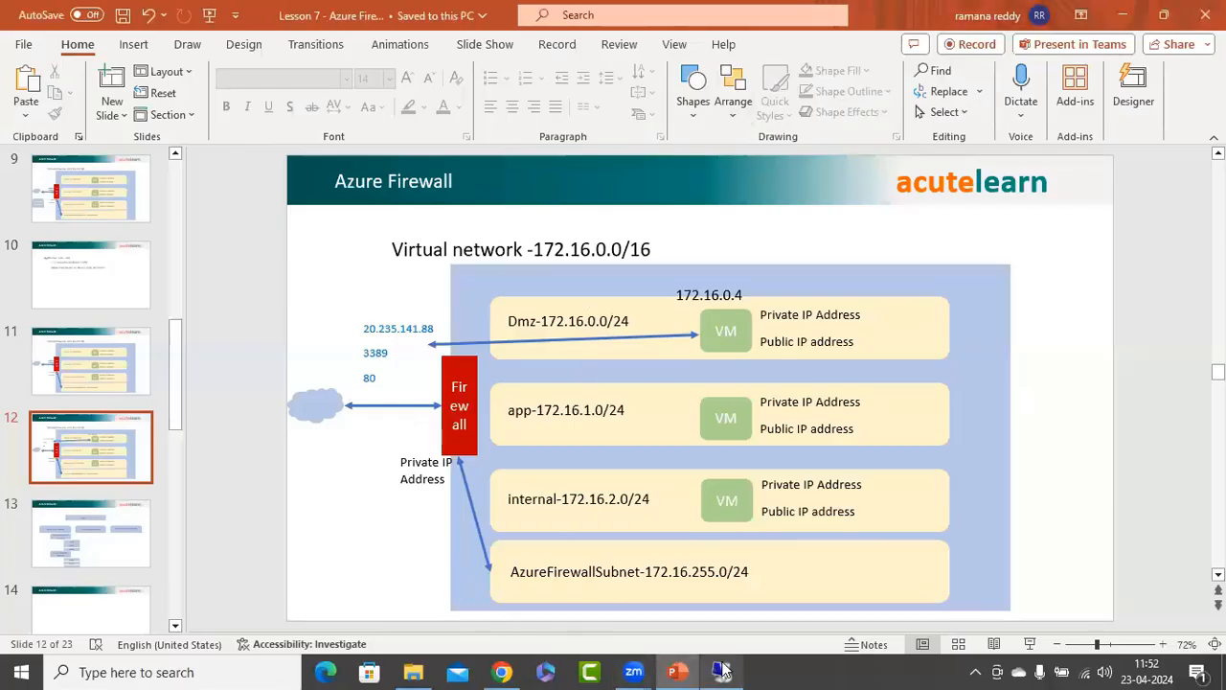
key("alt+Tab")
left_click(245, 663)
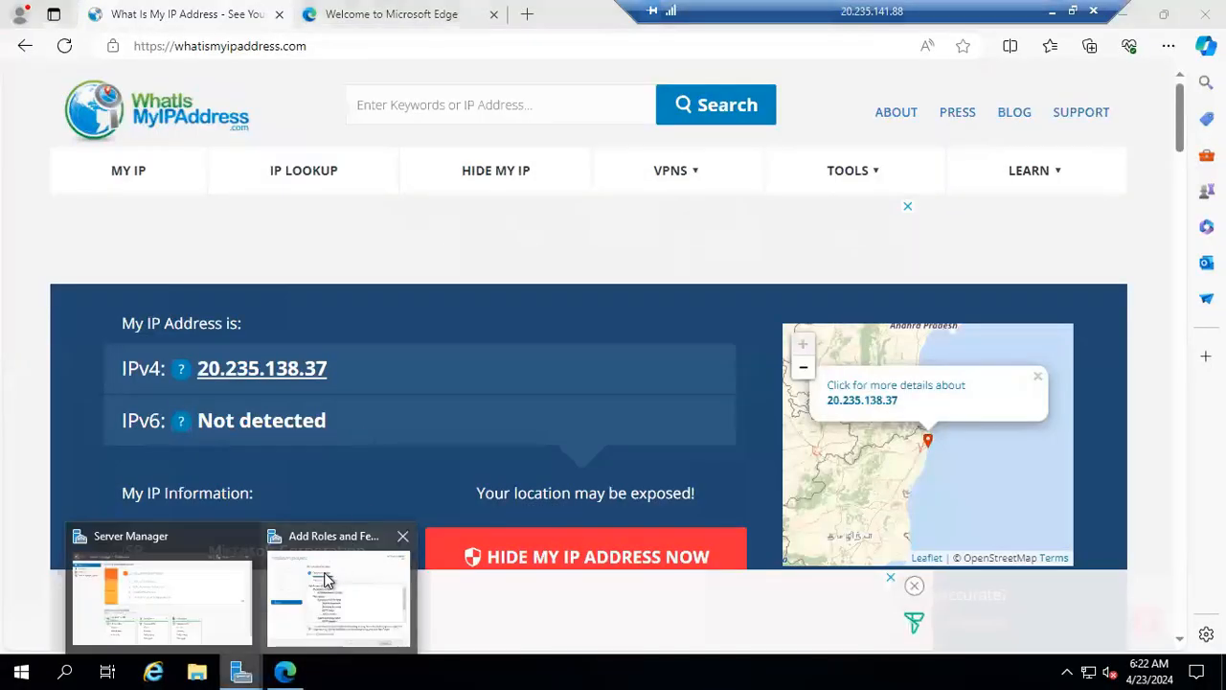
left_click(328, 576)
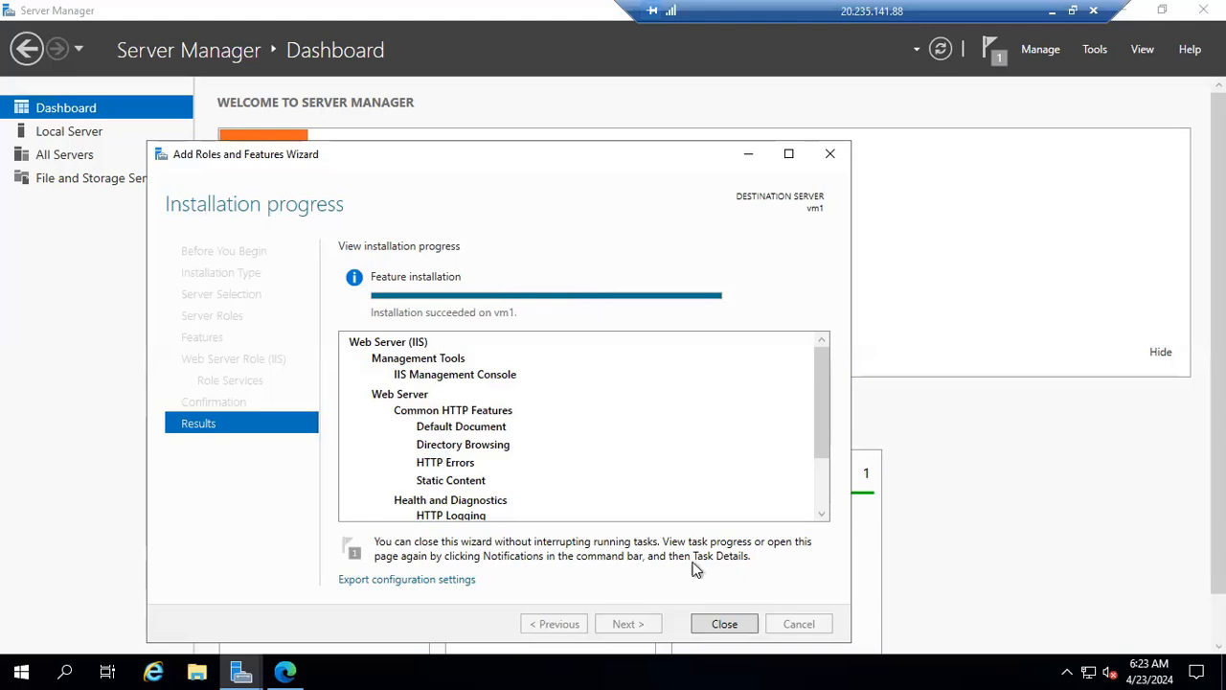
left_click(728, 621)
left_click(1122, 10)
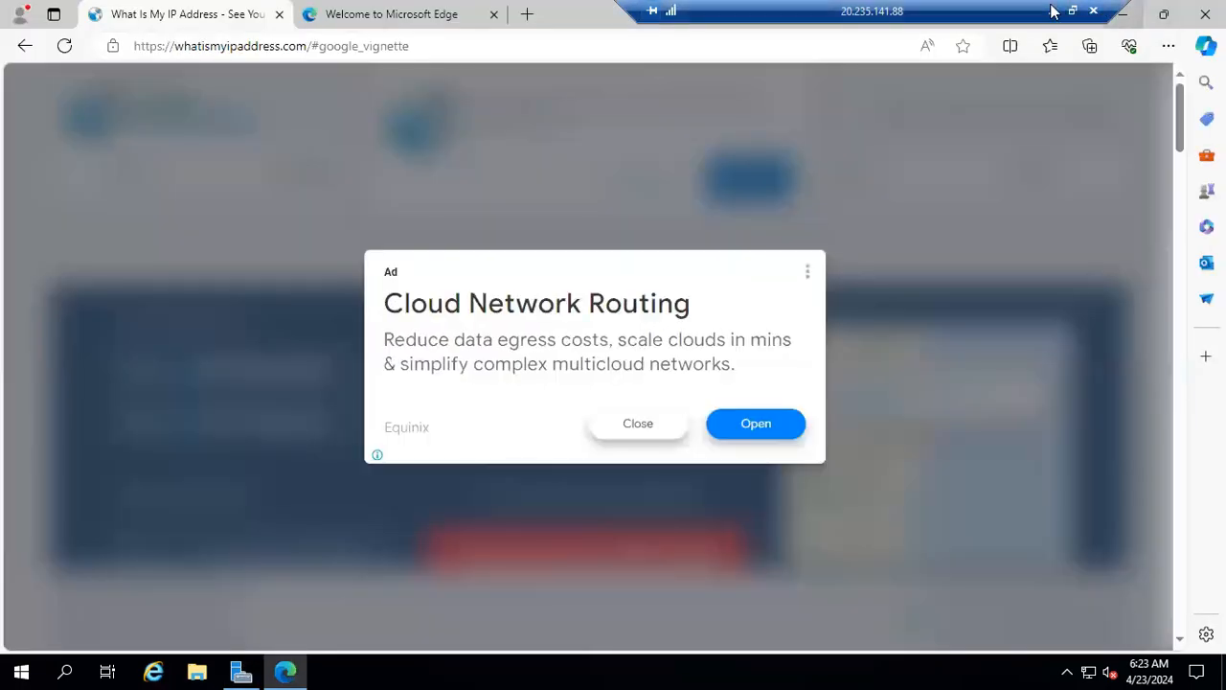
left_click(1052, 10)
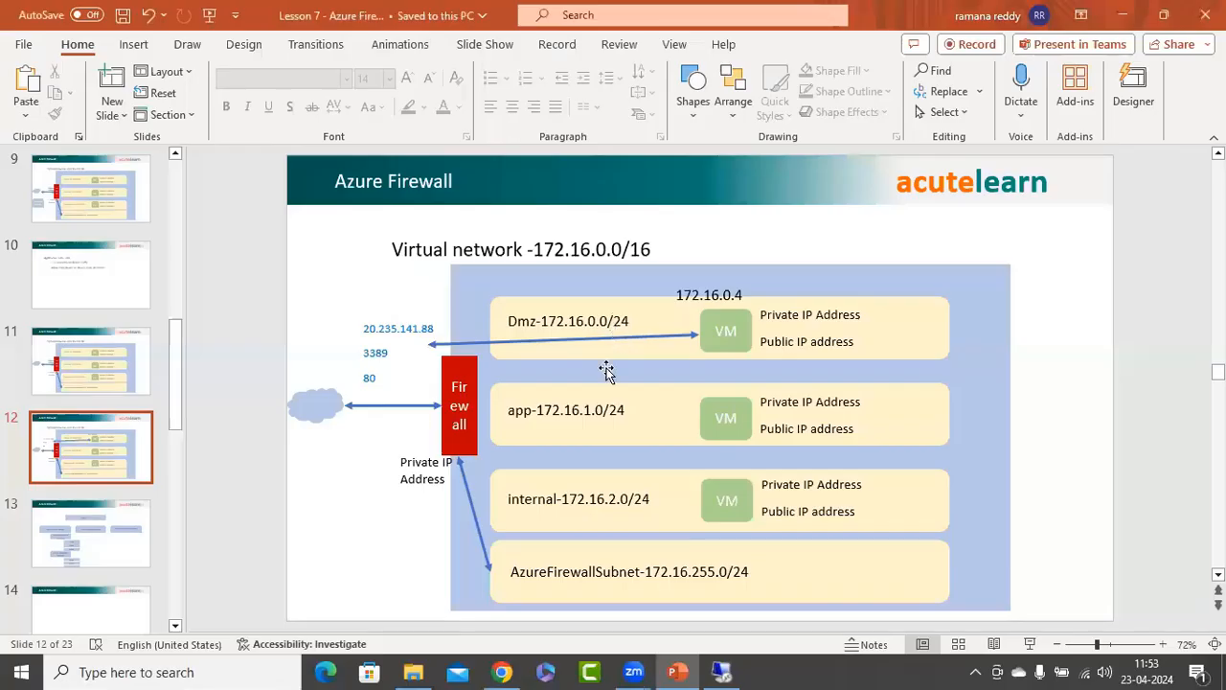
left_click(502, 671)
left_click(291, 18)
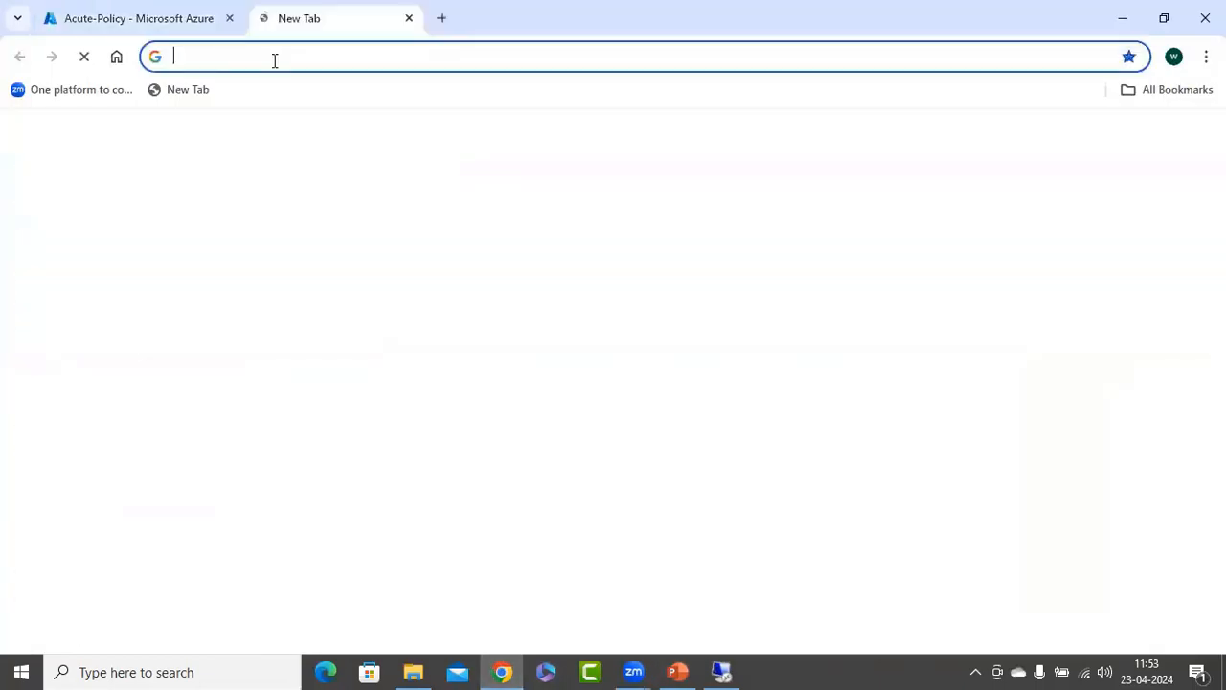
left_click(279, 63)
type("http:")
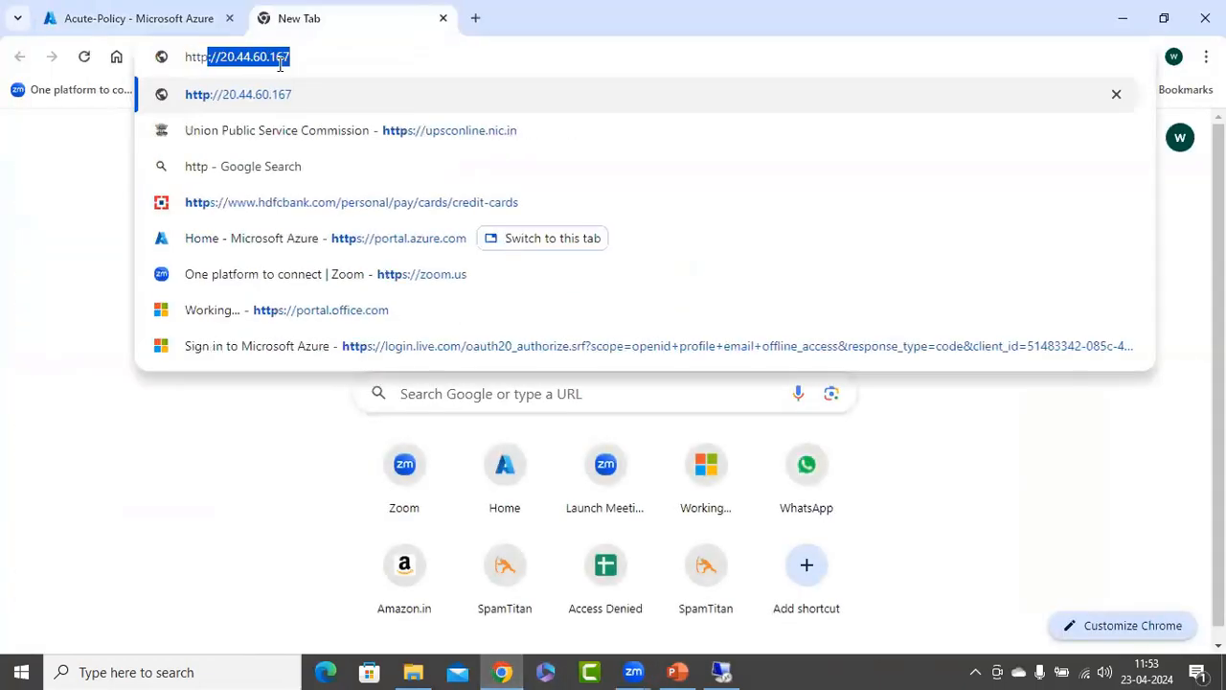
type("//20.235.141.88")
key("Return")
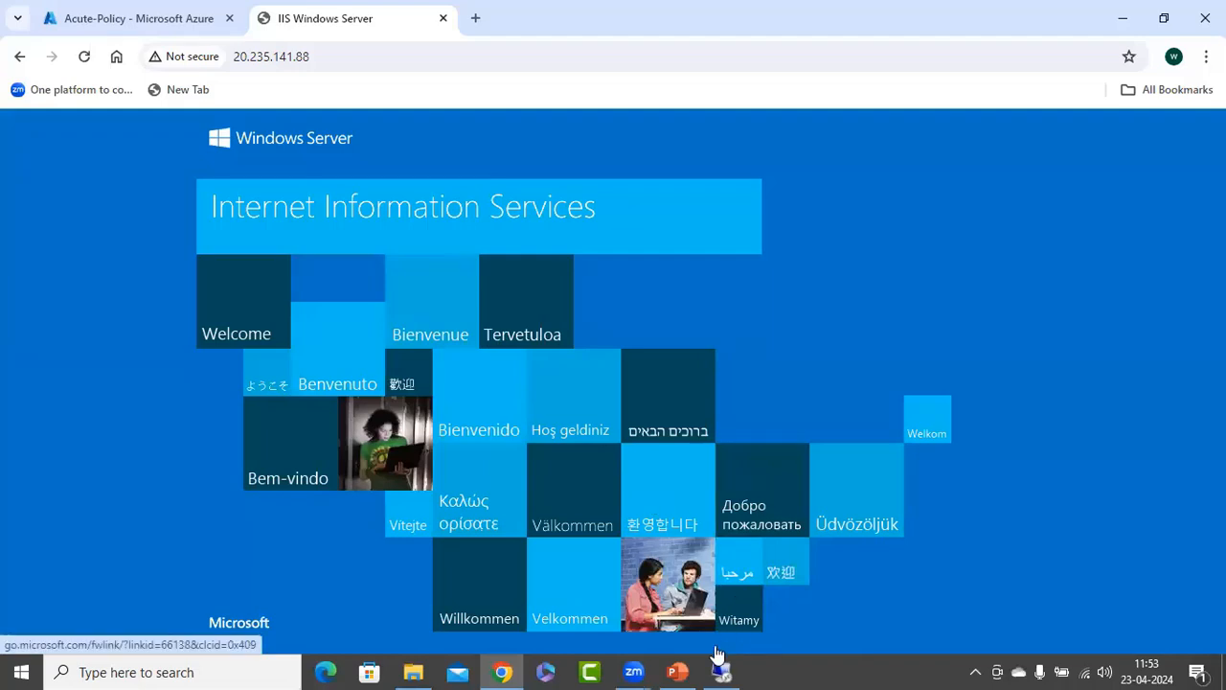
Review the Azure Firewall diagram in PowerPoint and the DNAT rules of Acute-Policy in the Azure portal.
left_click(680, 669)
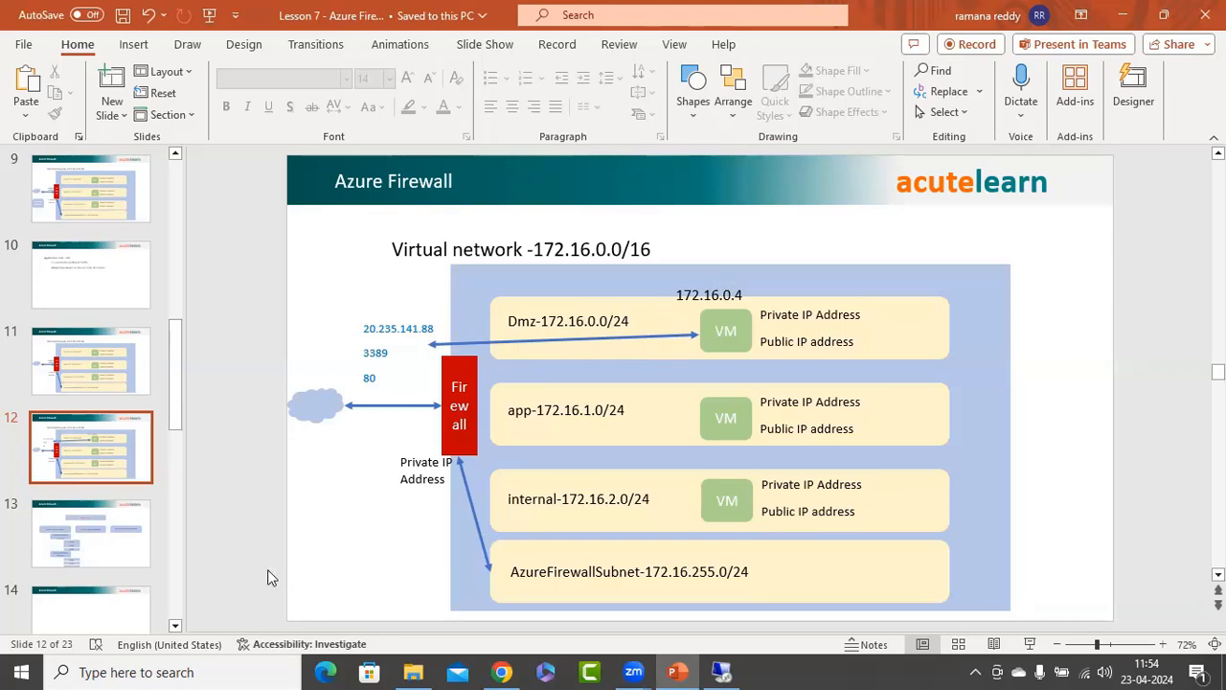
left_click(500, 670)
left_click(134, 18)
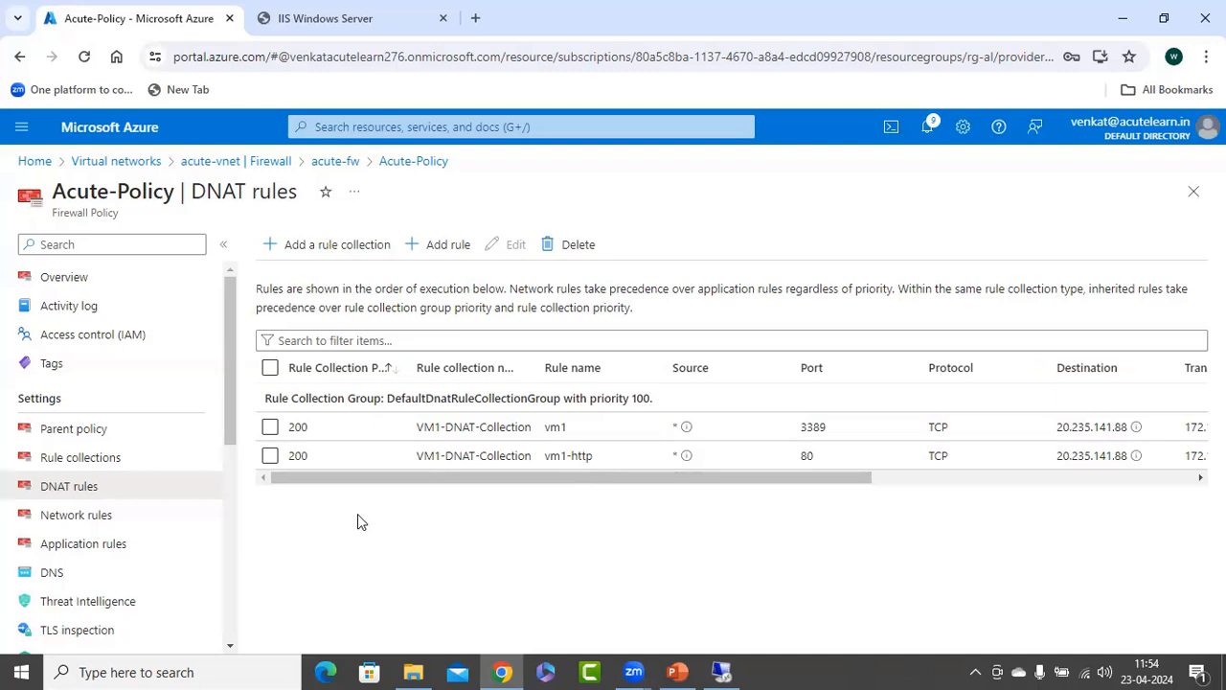
left_click_drag(404, 477, 341, 460)
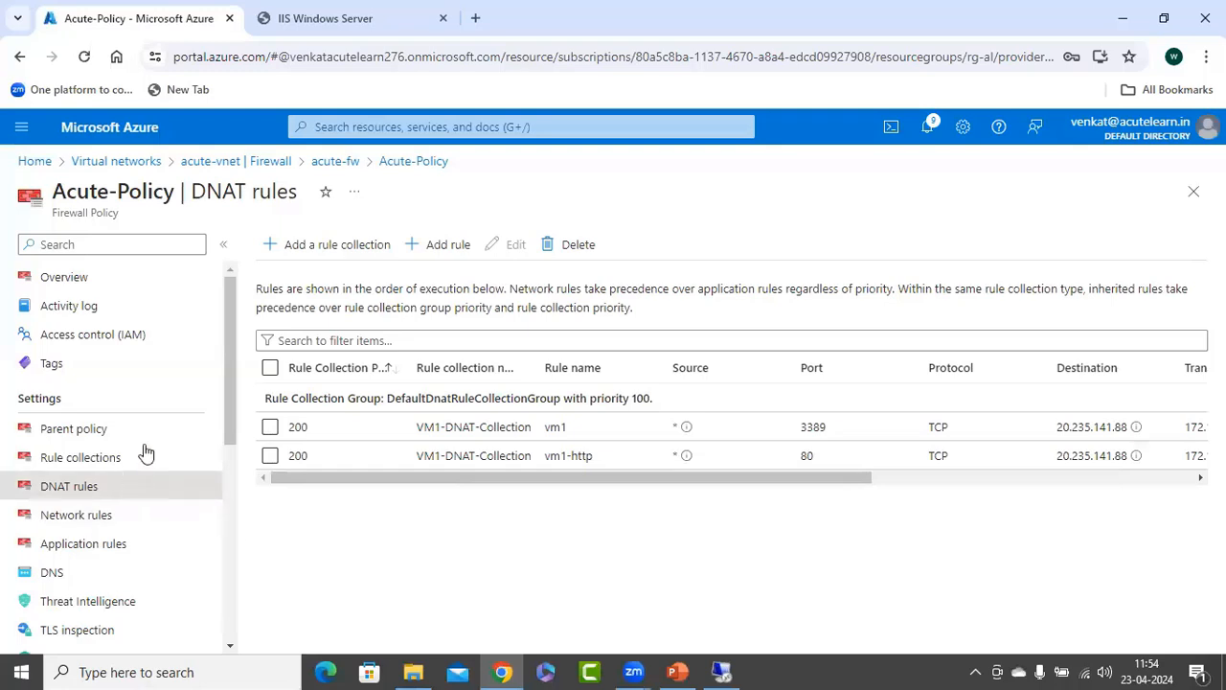
Examine the Network rules and Application rules pages of Acute-Policy, ending on the network rules.
scroll(165, 417, "down", 1)
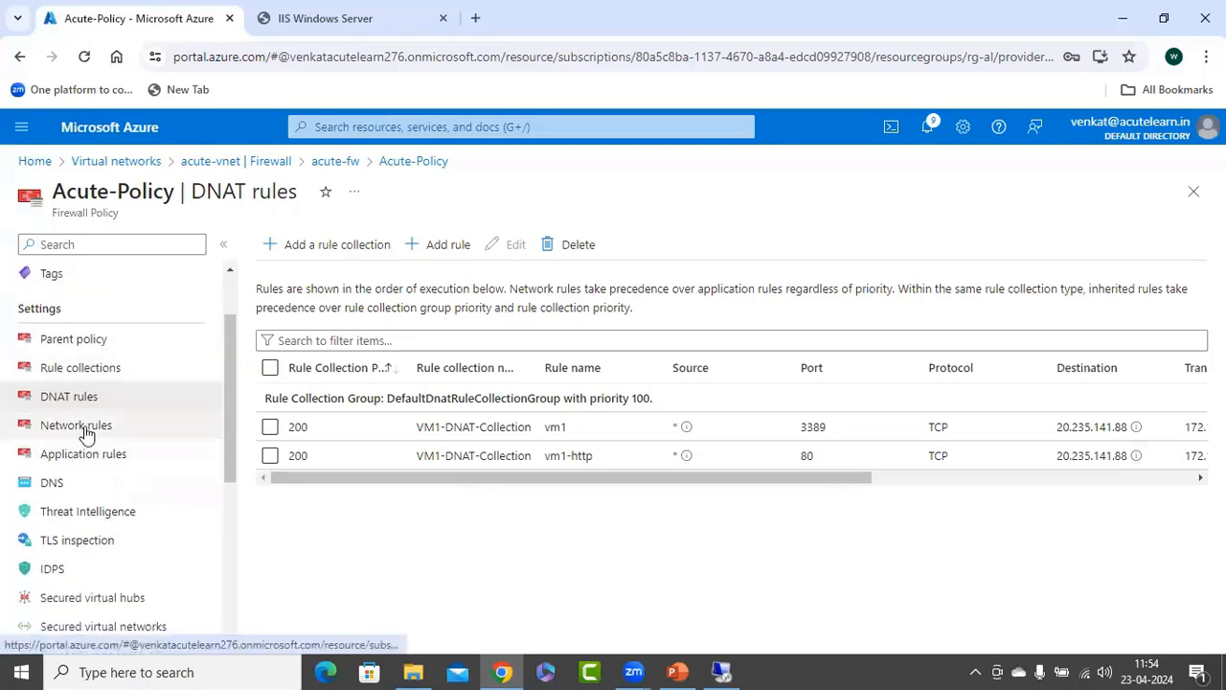
left_click(87, 434)
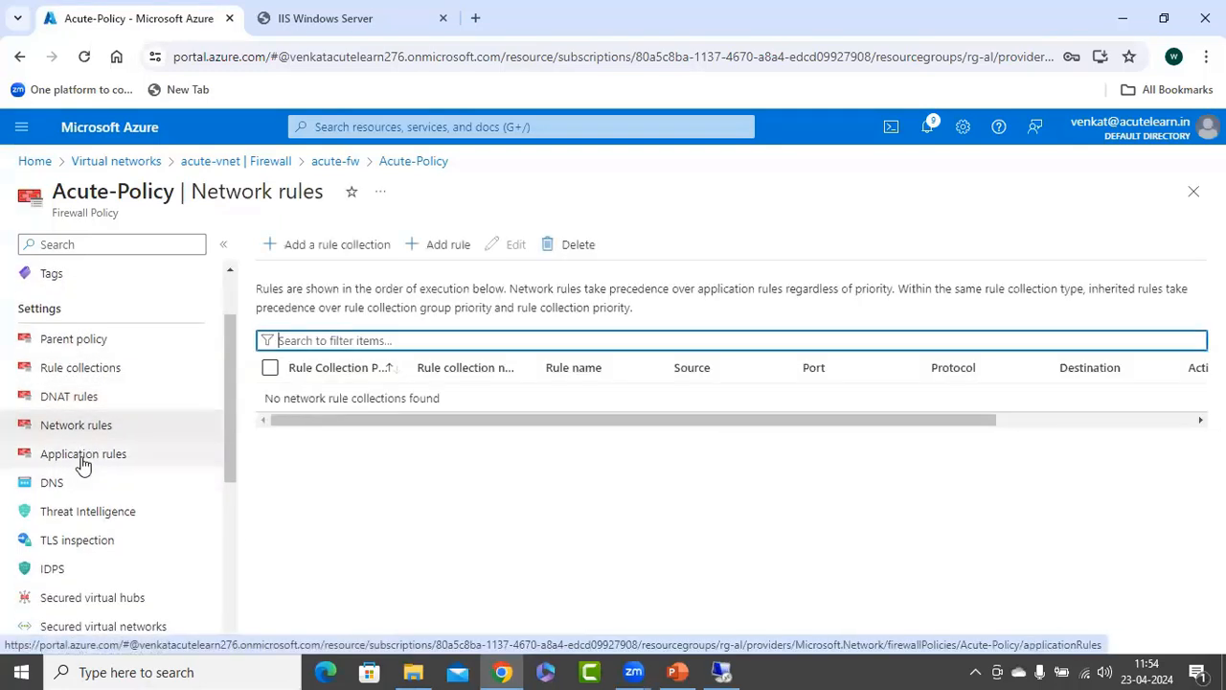
left_click(81, 463)
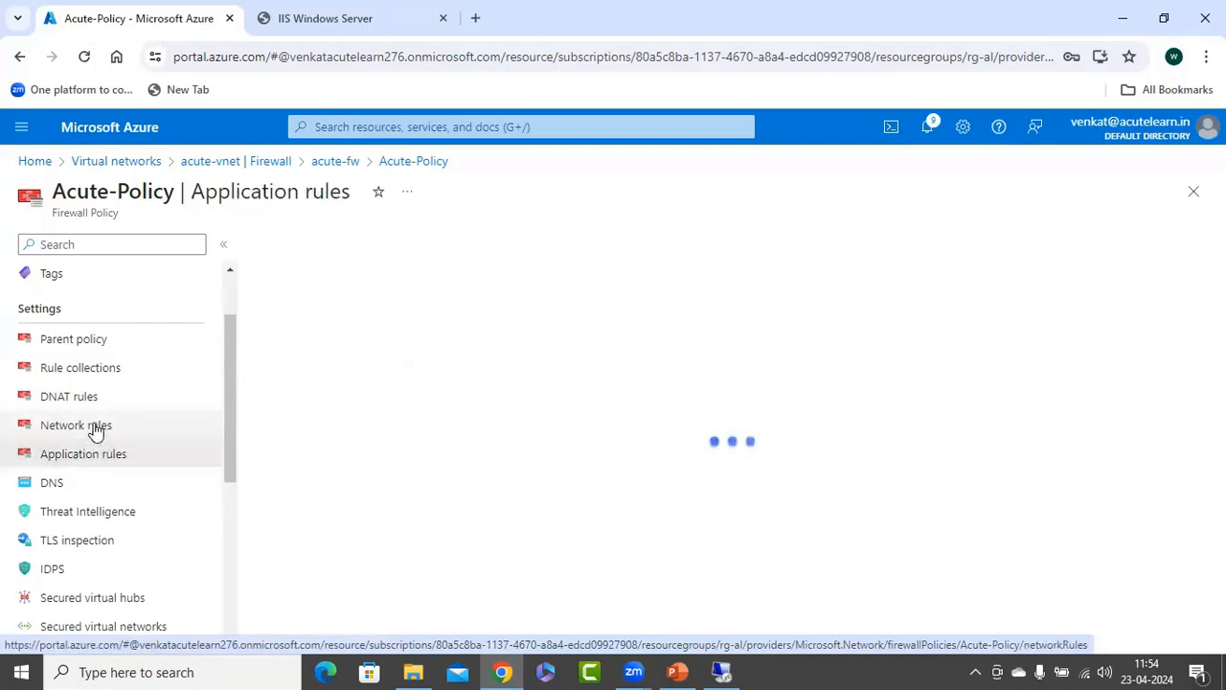
left_click(101, 430)
scroll(118, 472, "up", 1)
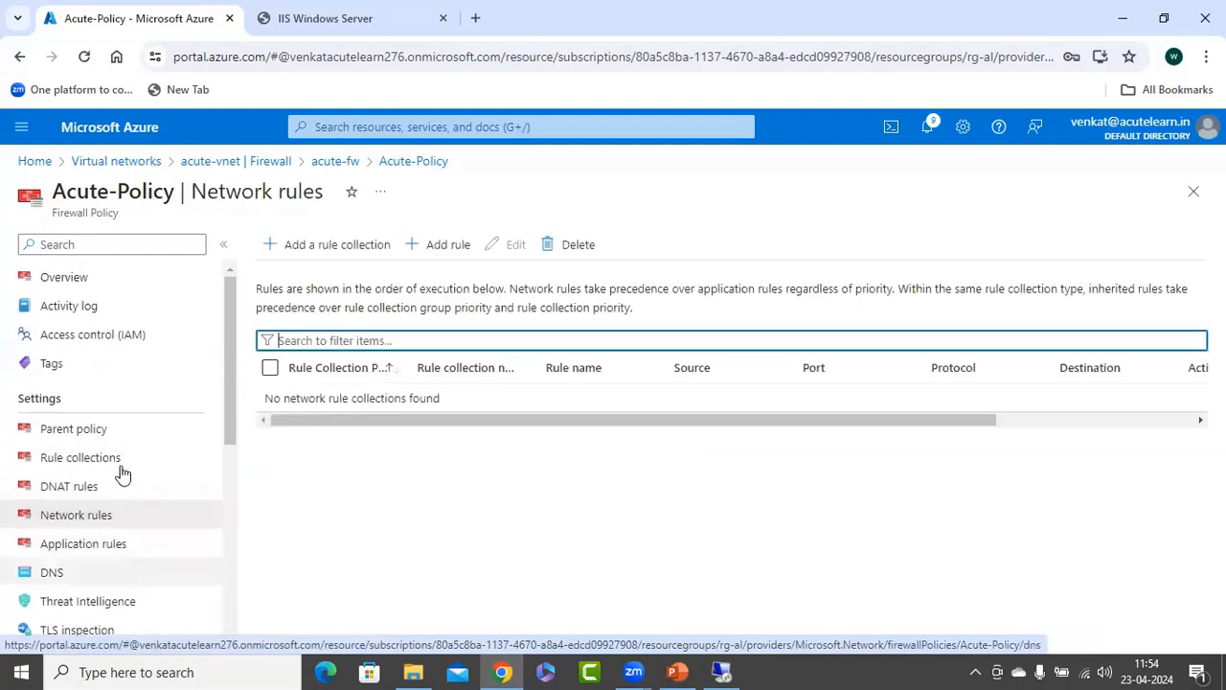